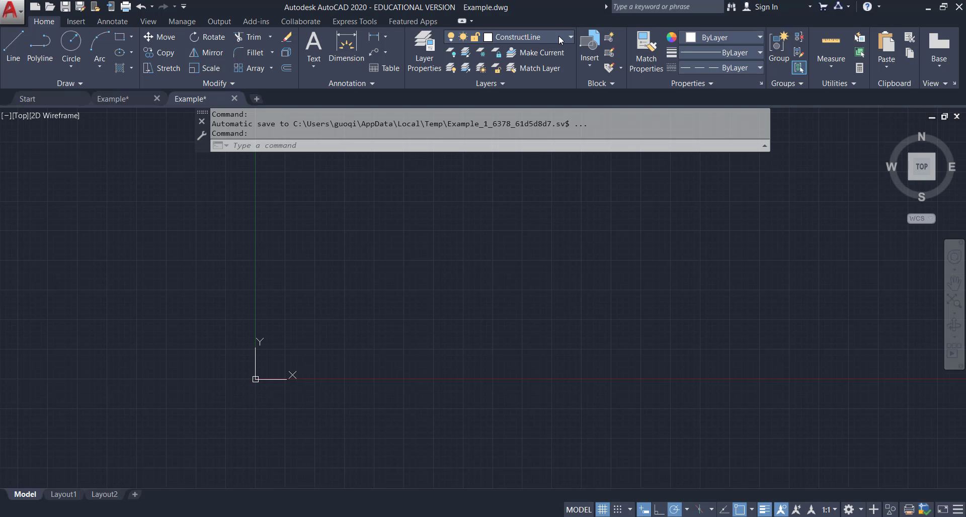
Examine the finished auxiliary view example drawing in the other file, on its layout and in model space.
click(558, 35)
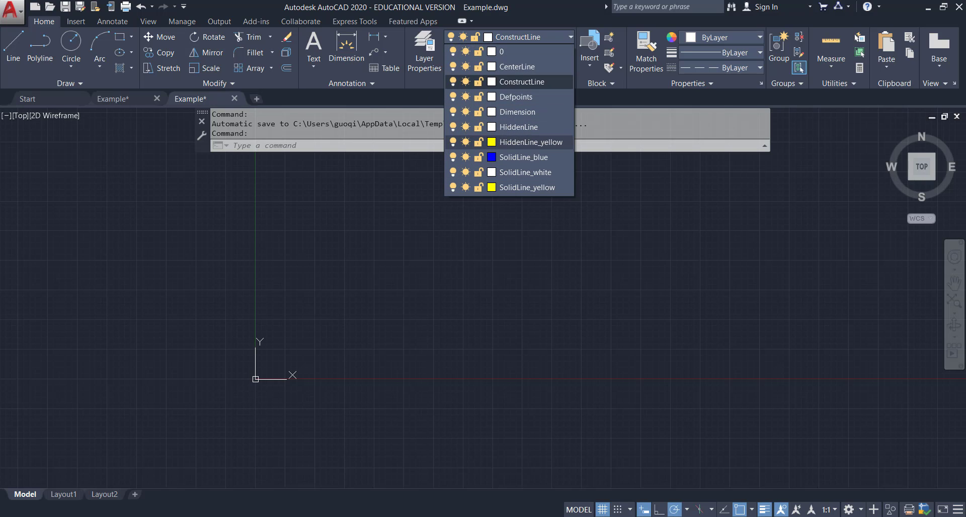
key(alt+Tab)
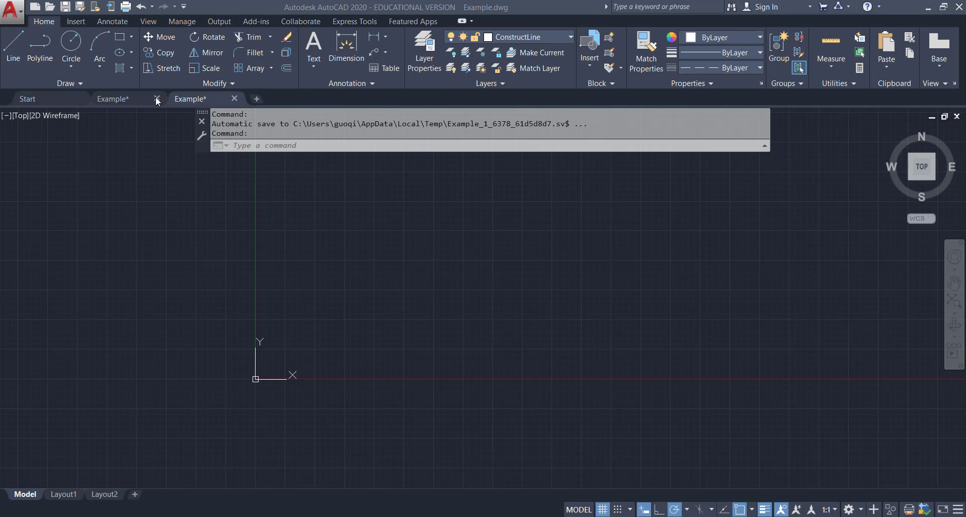
mouse_move(107, 100)
click(146, 151)
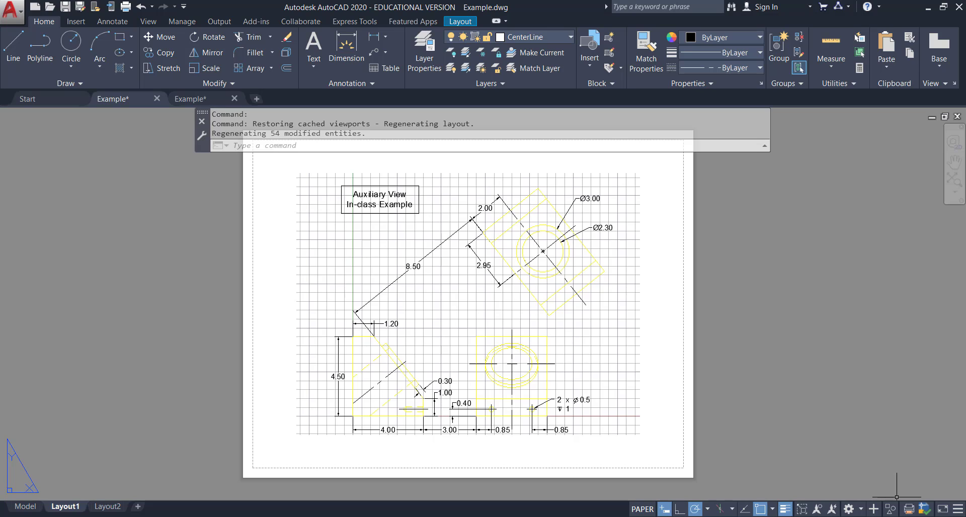
click(898, 516)
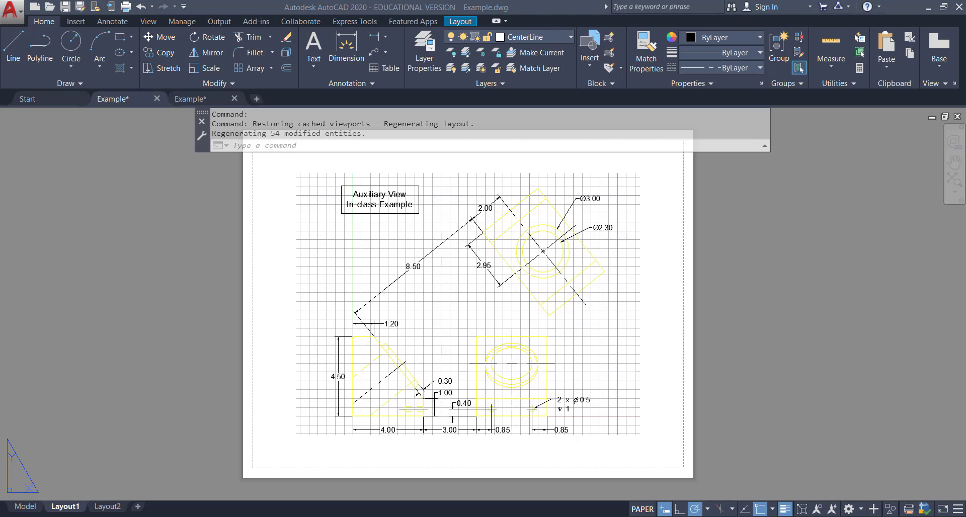
click(26, 508)
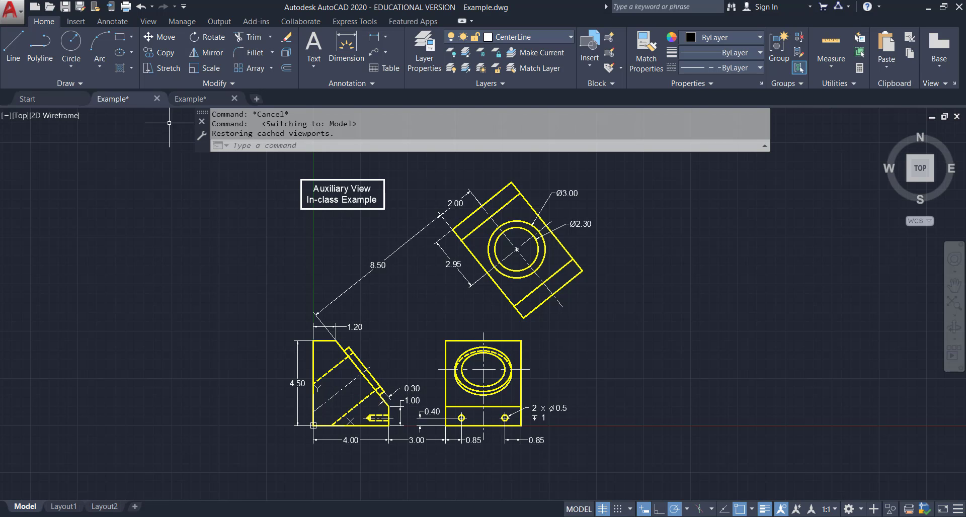
click(199, 98)
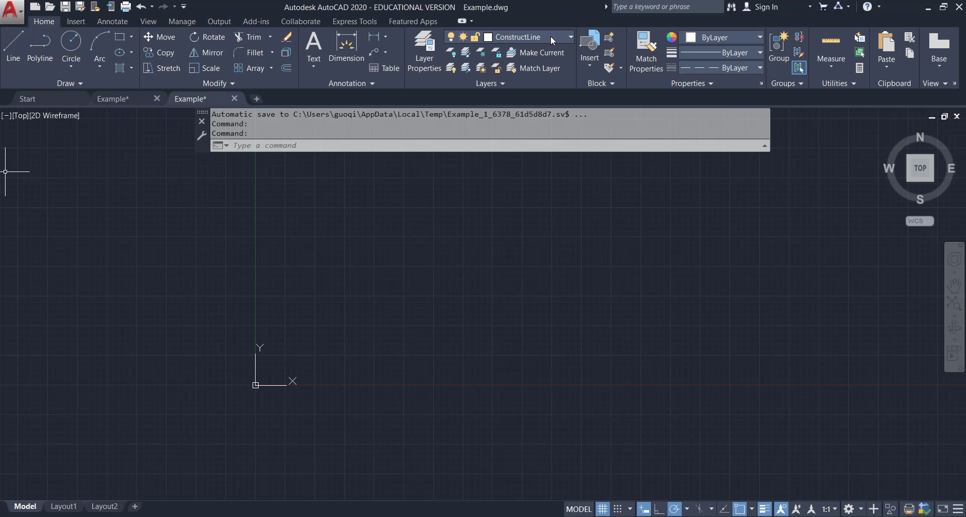
Draw a horizontal construction line through point 0,0.
click(97, 84)
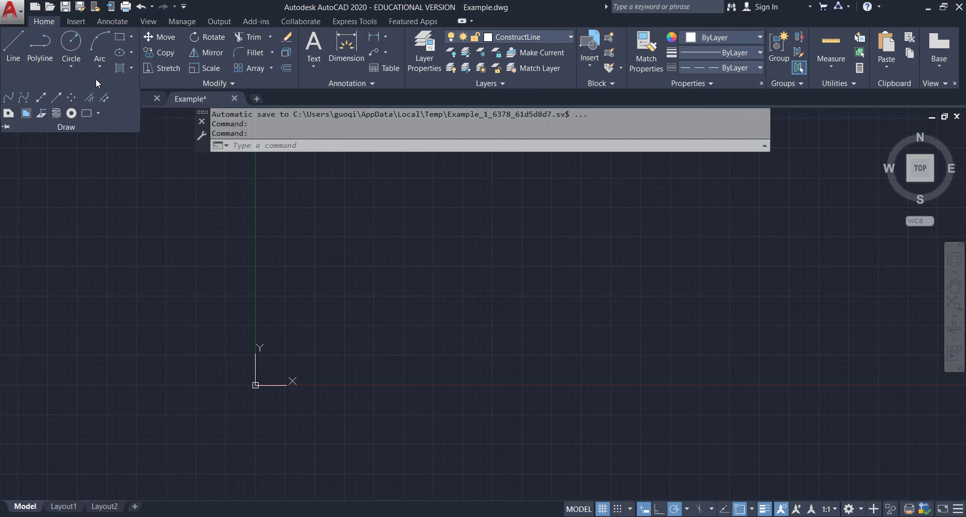
click(26, 99)
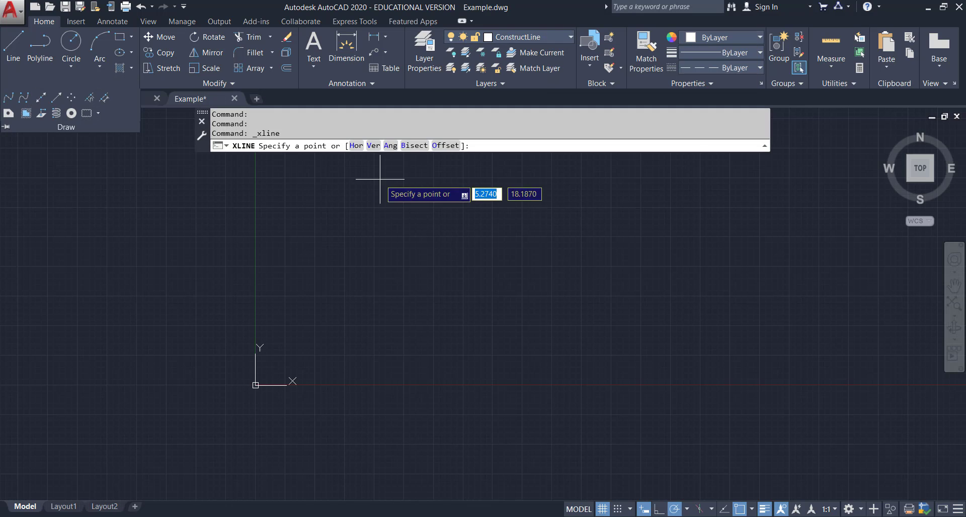
click(356, 146)
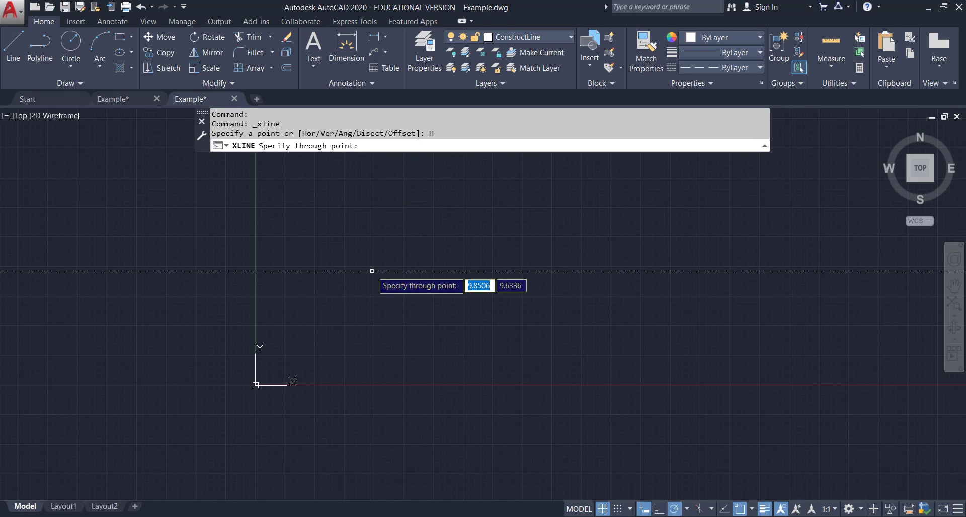
text(0,0)
key(Return)
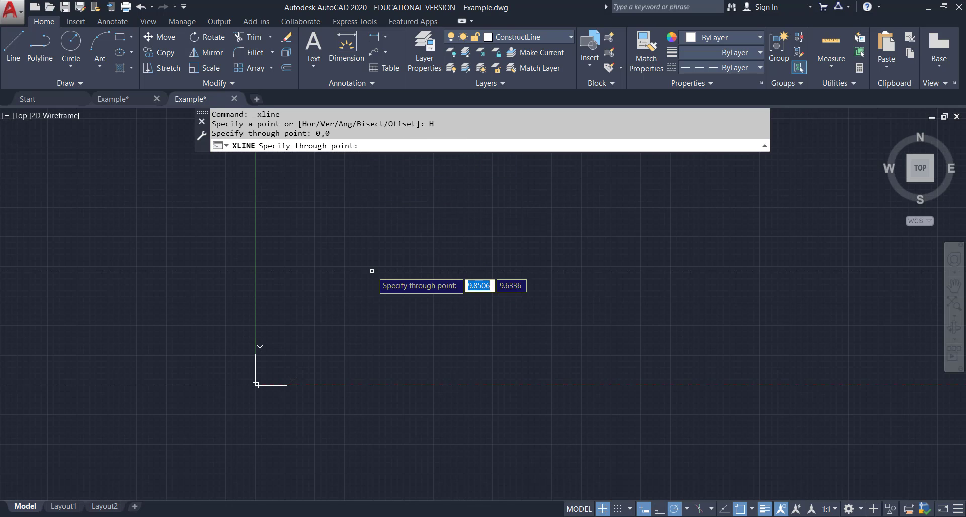
Draw a vertical construction line through point 0,0.
click(71, 83)
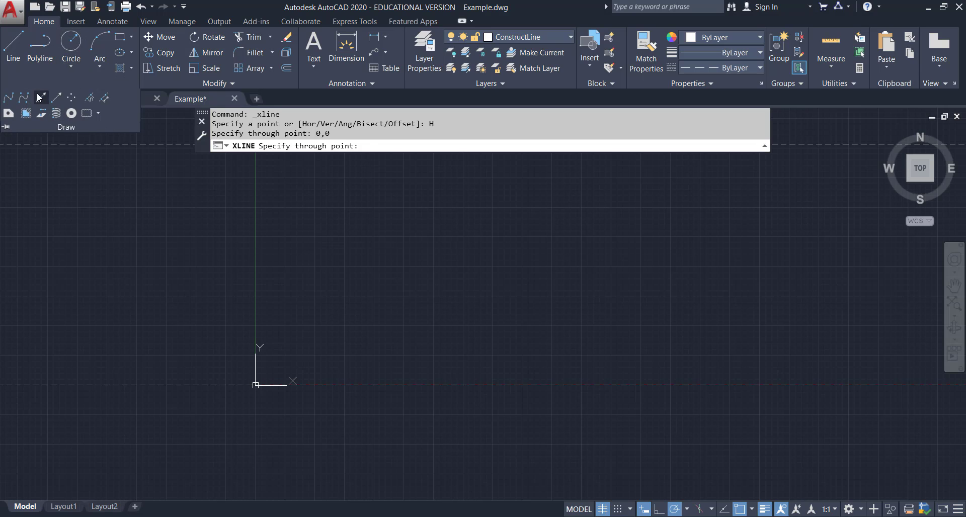
click(50, 102)
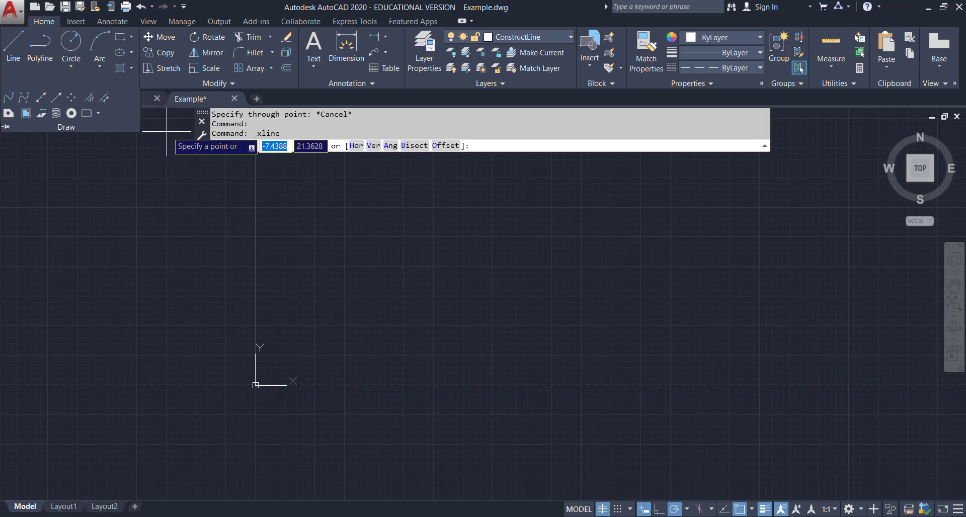
click(377, 146)
text(0,0)
key(Return)
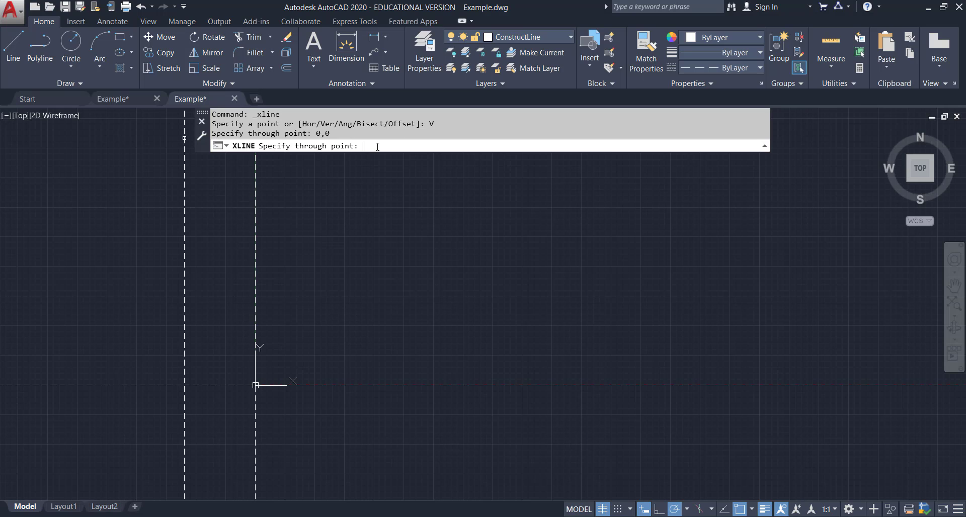
key(Escape)
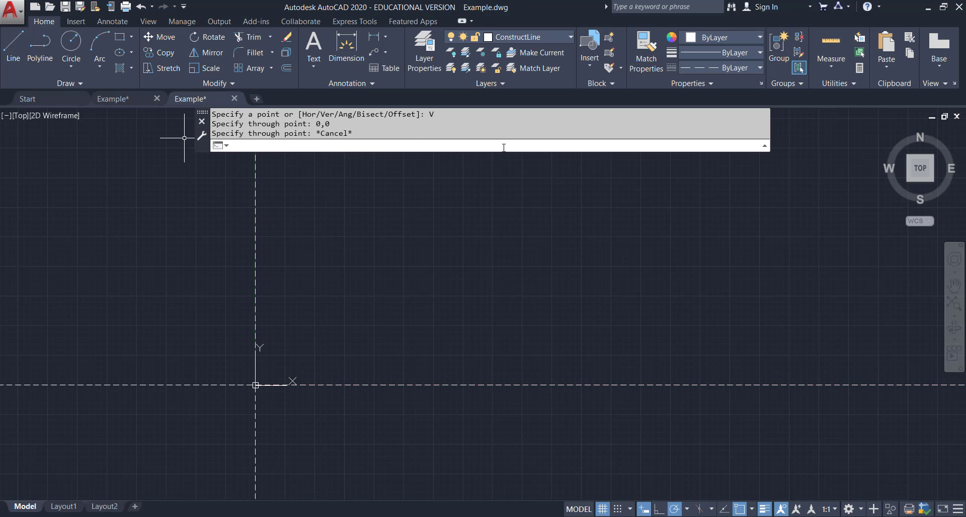
Offset the horizontal construction line 1 unit upward.
click(287, 70)
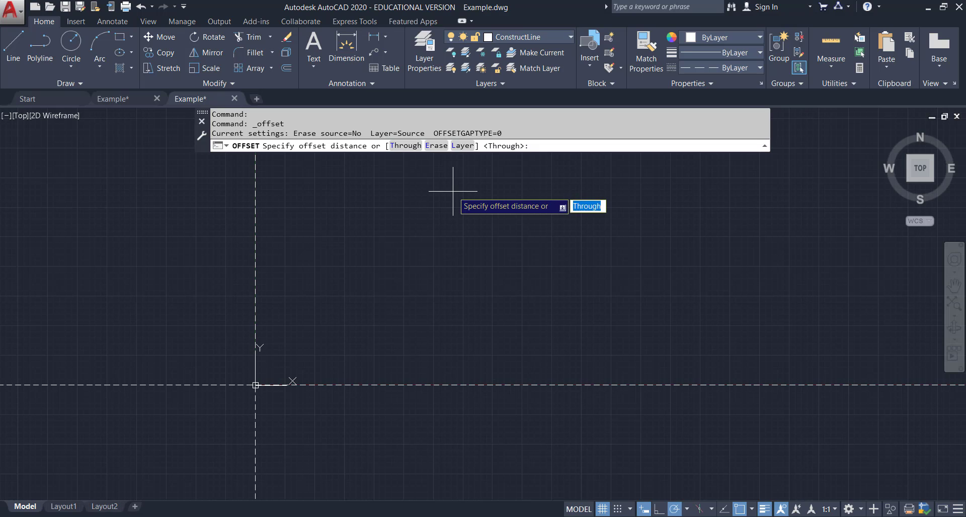
text(1)
key(Return)
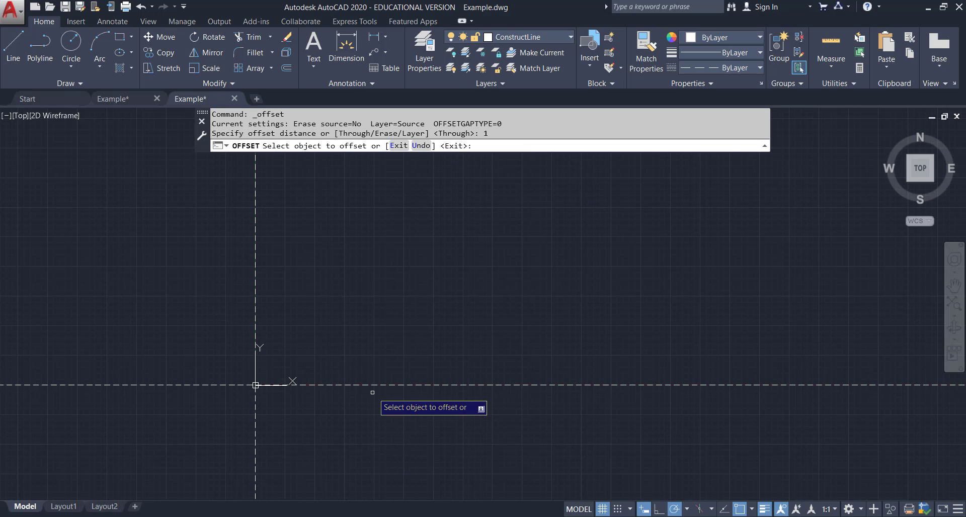
click(372, 385)
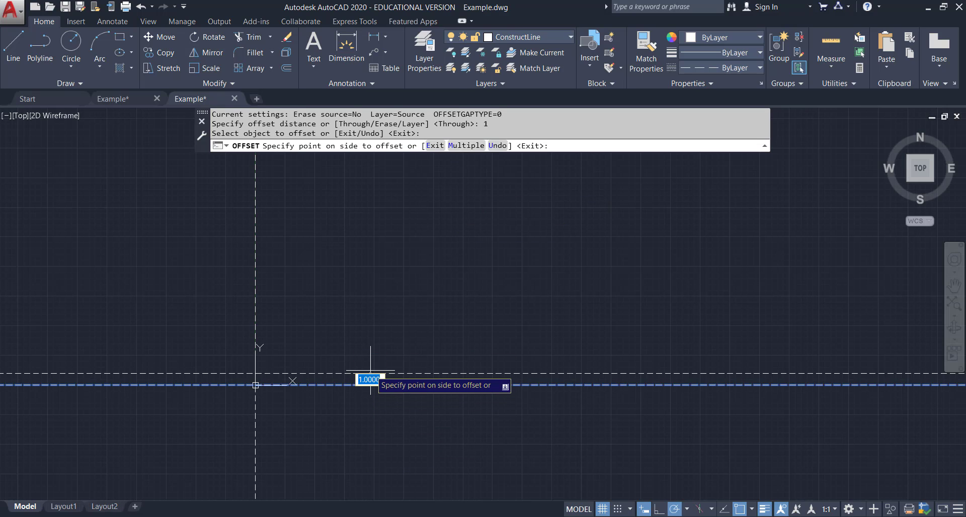
click(370, 375)
Offset the horizontal base construction line 4.5 units upward.
scroll(272, 383, up, 6)
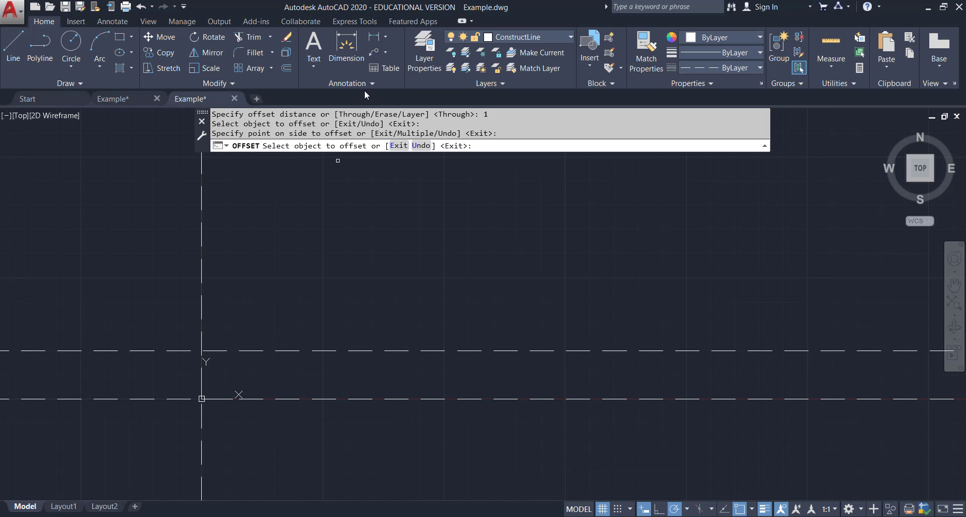
click(286, 69)
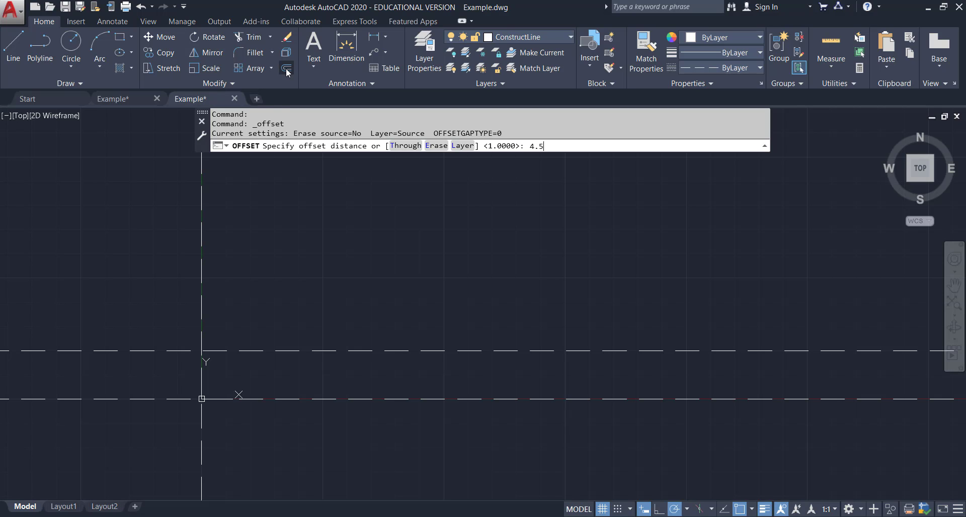
key(Return)
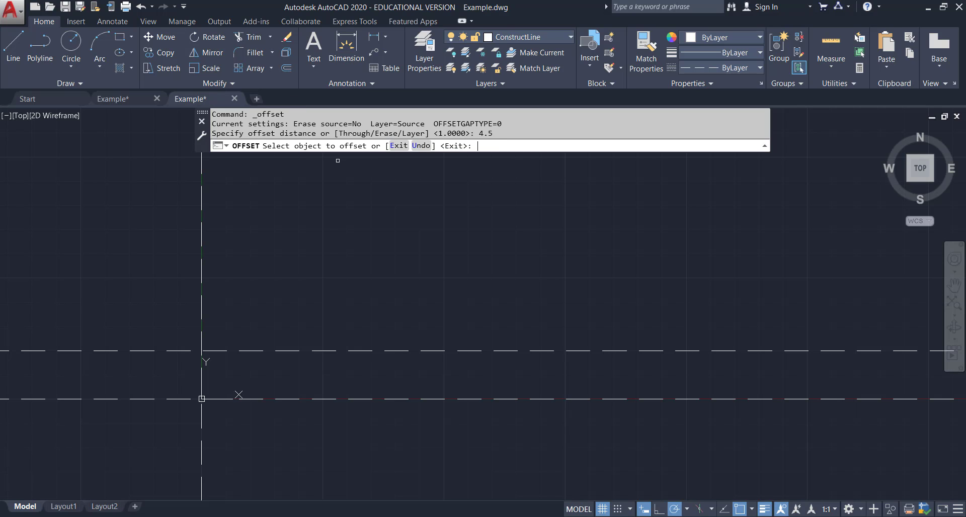
click(323, 399)
click(356, 281)
key(Escape)
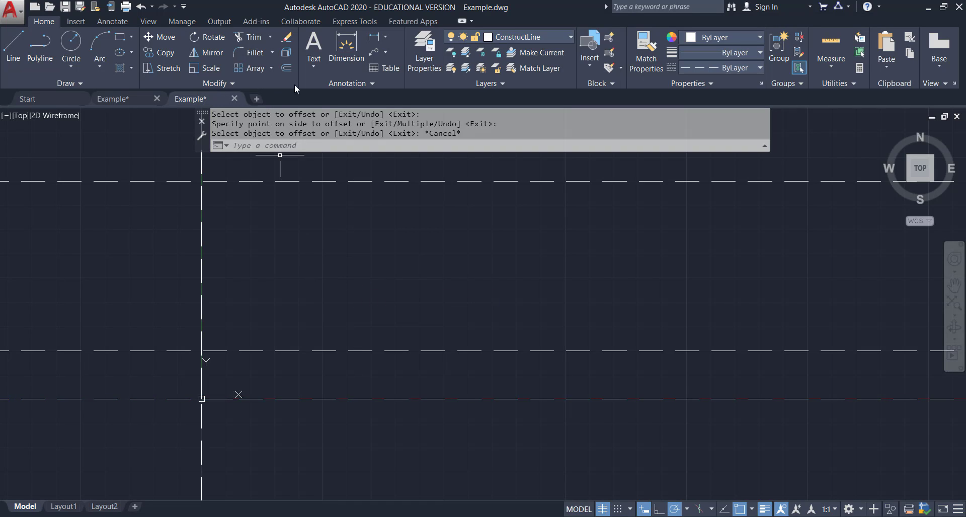
Offset the vertical construction line 1.2 units to the right.
click(289, 68)
text(1)
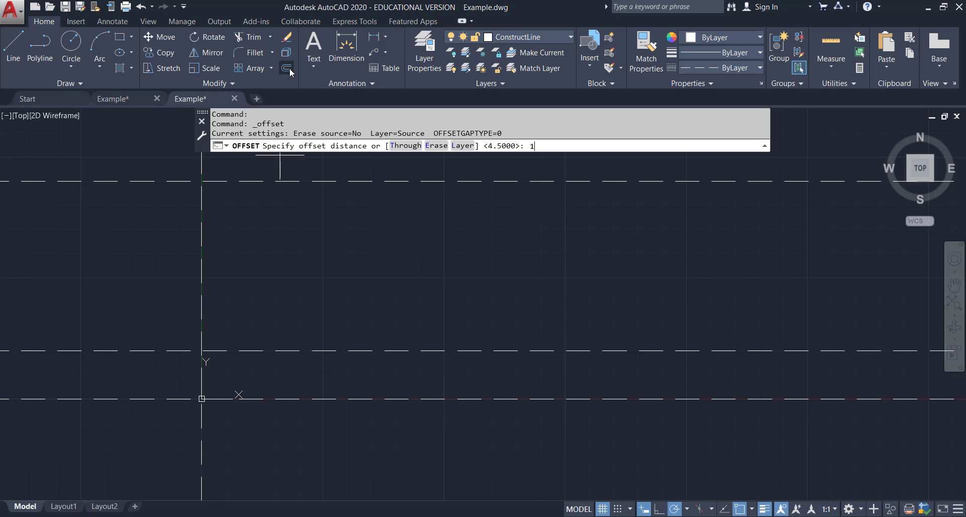
text(.2)
key(Return)
click(202, 238)
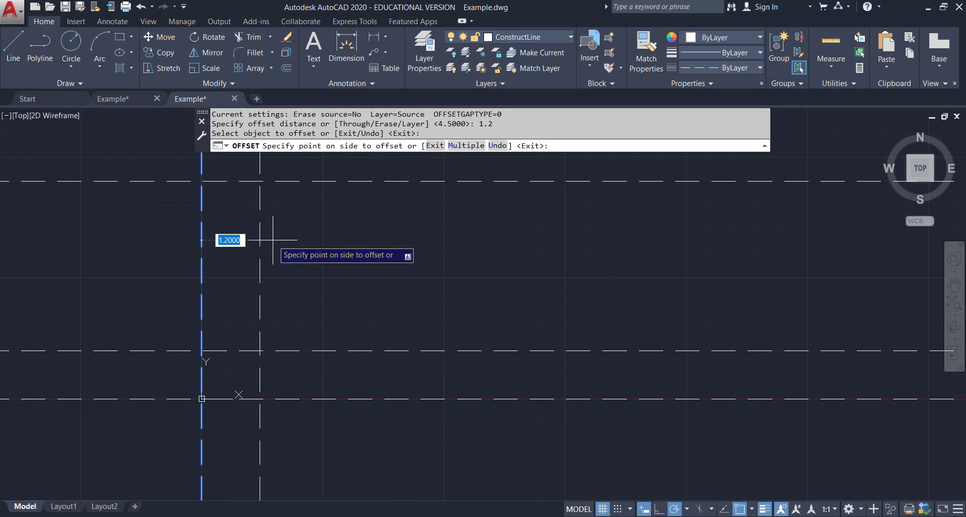
click(272, 240)
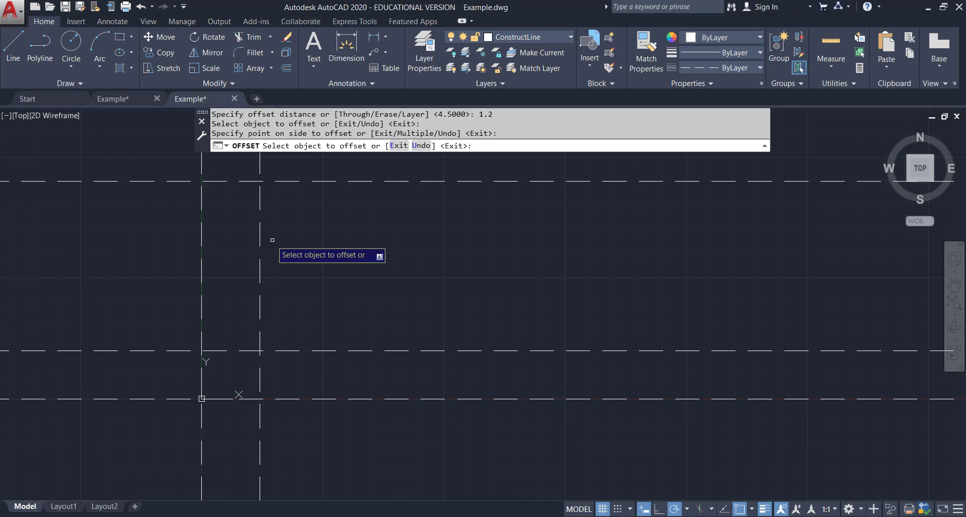
Offset a vertical construction line to create one 4 units right of the origin.
click(288, 69)
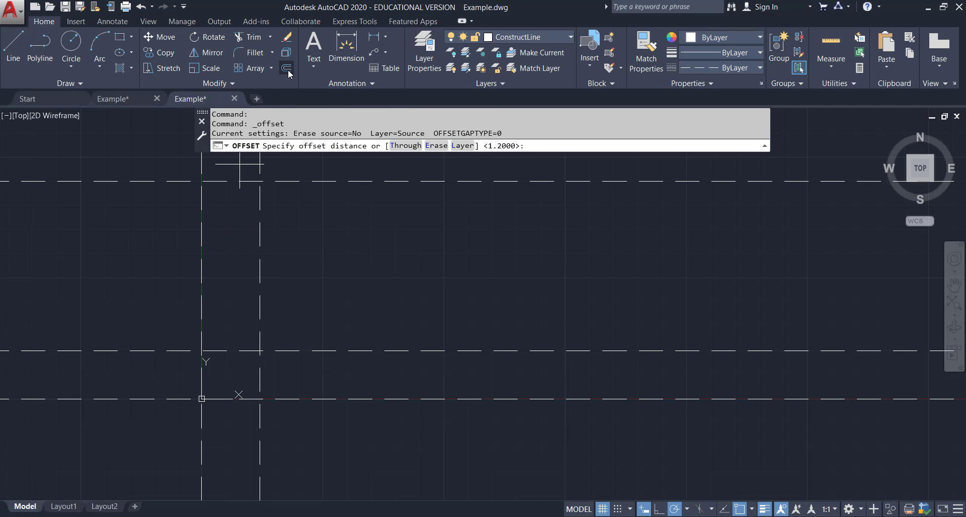
text(4)
key(Return)
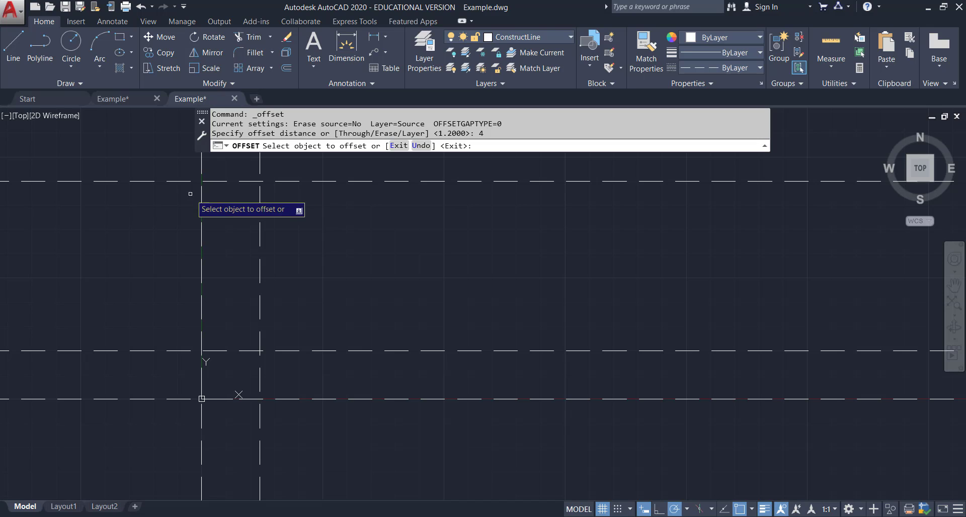
click(259, 217)
click(409, 237)
key(Escape)
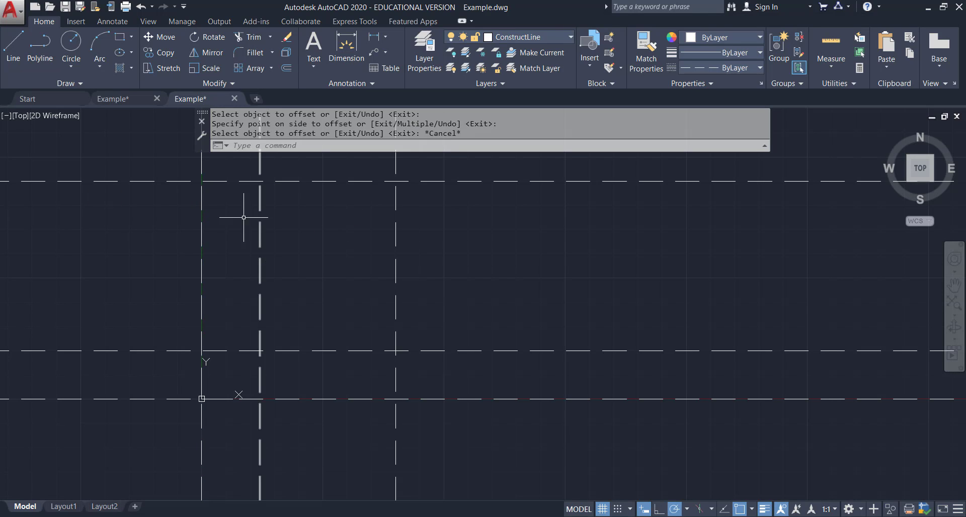
Make SolidLine_yellow the current layer and draw the side view's closed outline through the construction line intersections.
click(570, 38)
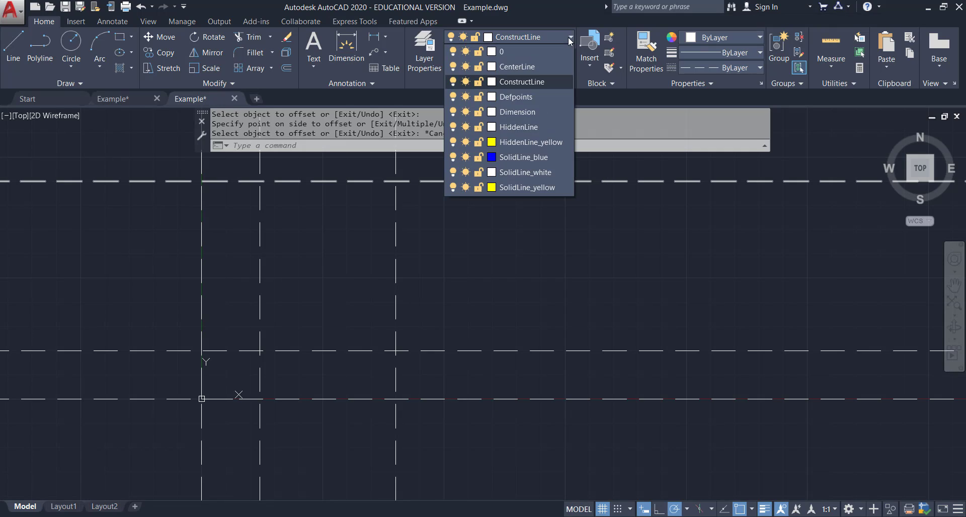
click(534, 188)
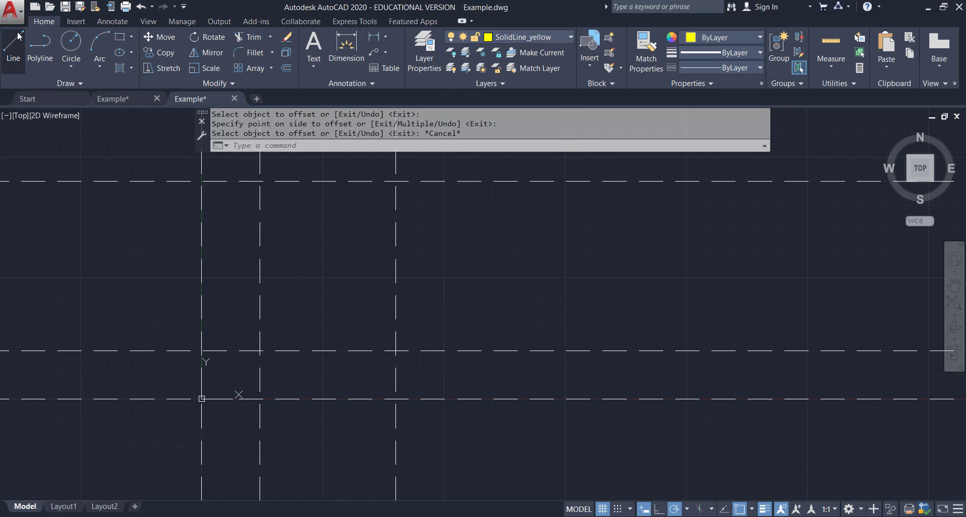
click(13, 46)
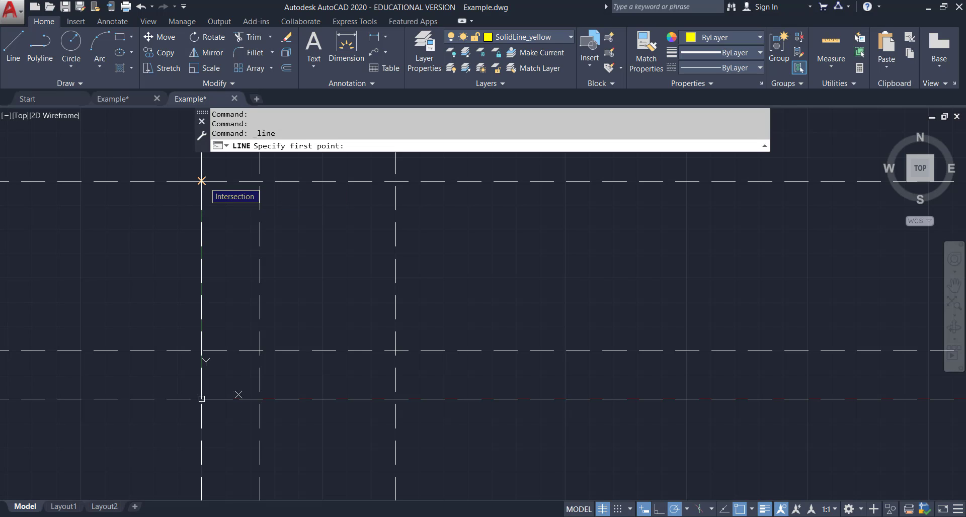
click(201, 180)
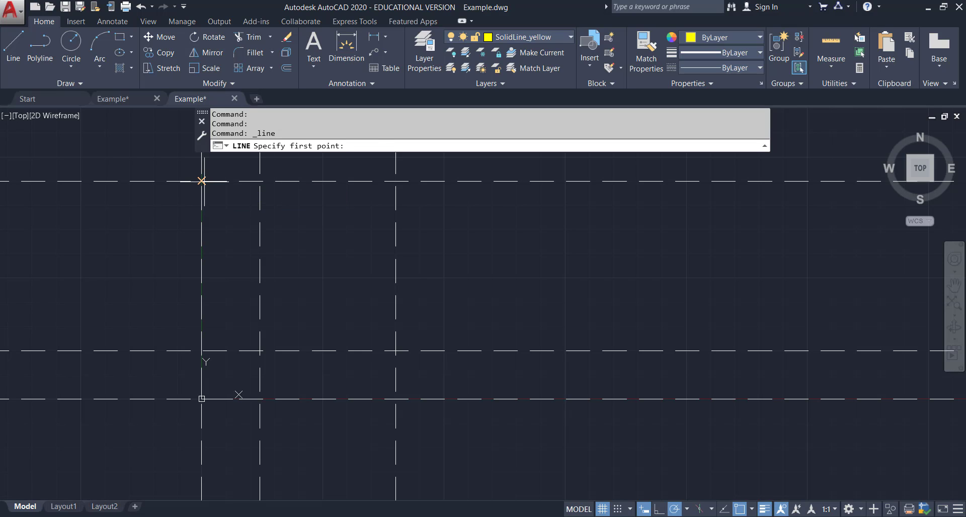
click(201, 398)
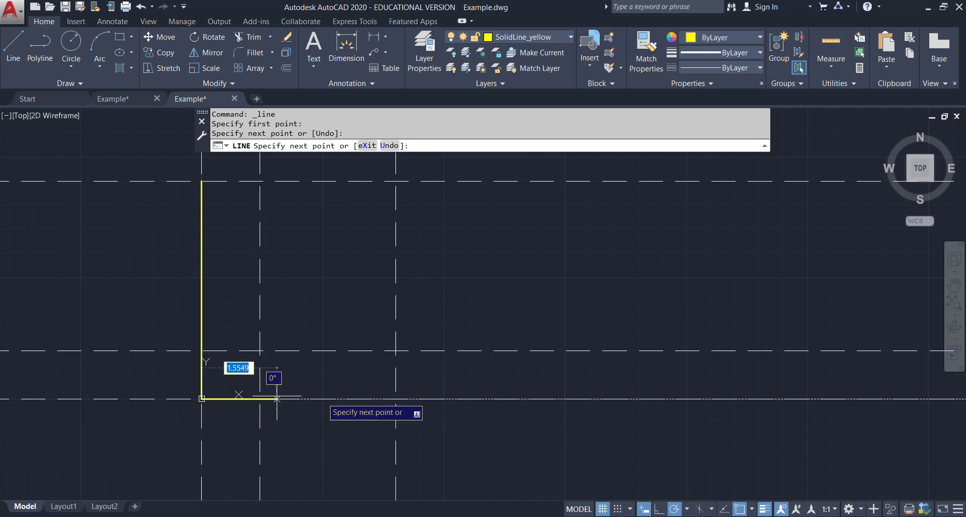
click(396, 399)
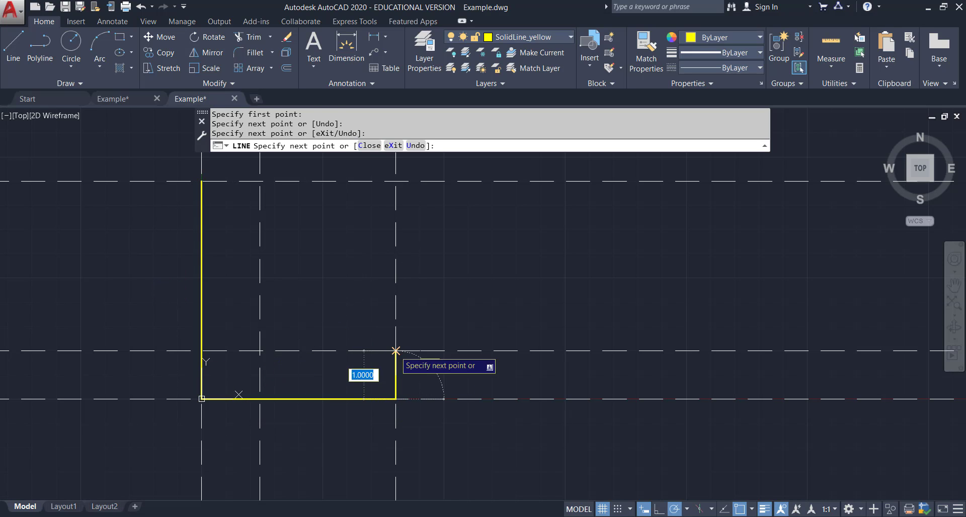
click(395, 351)
click(259, 181)
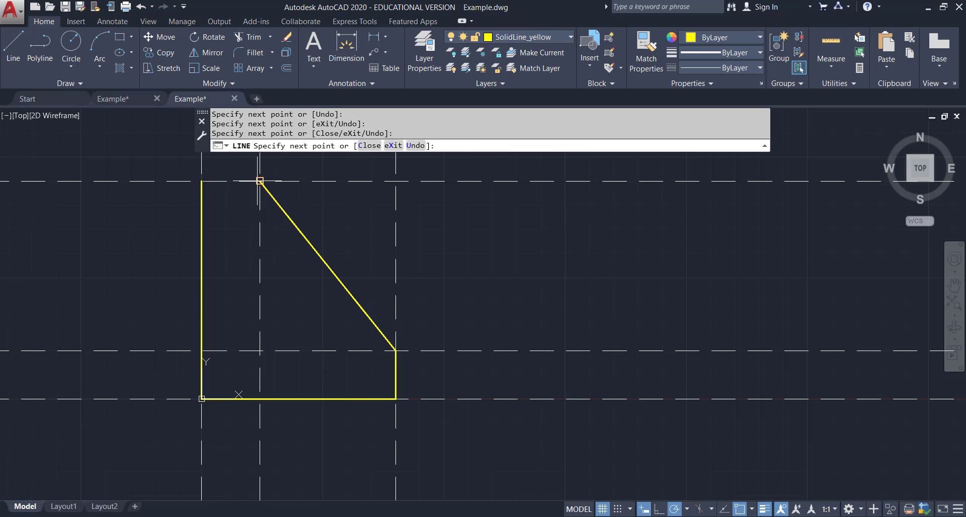
click(201, 180)
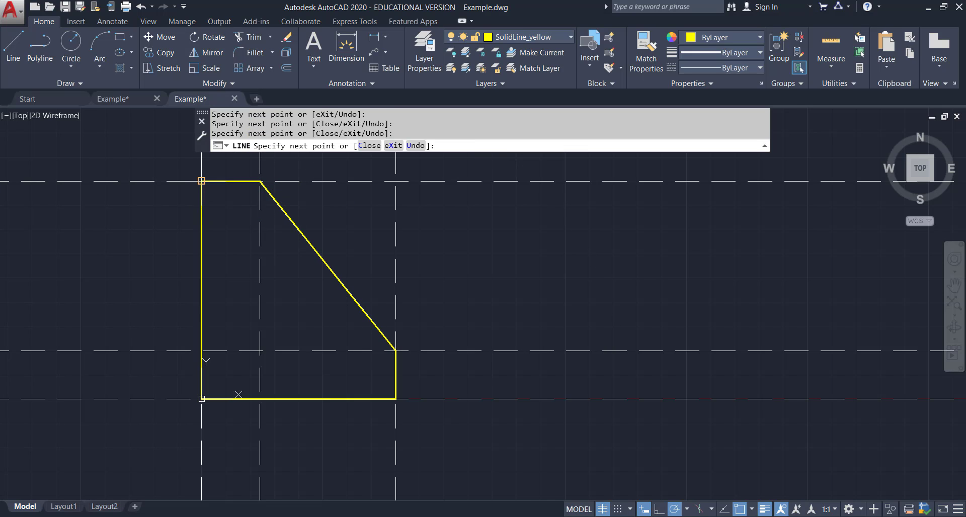
key(Escape)
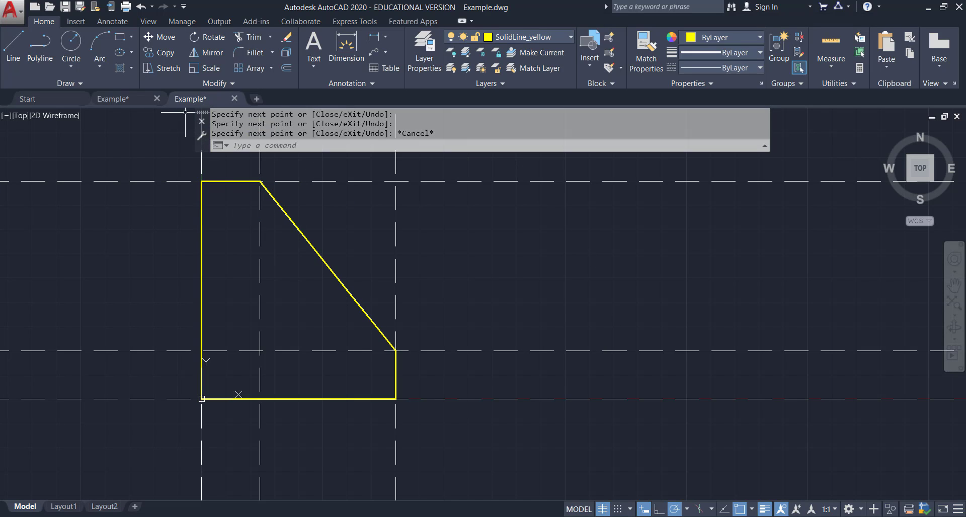
Examine the reference example drawing's front view dimensions, then return to the working drawing.
click(113, 98)
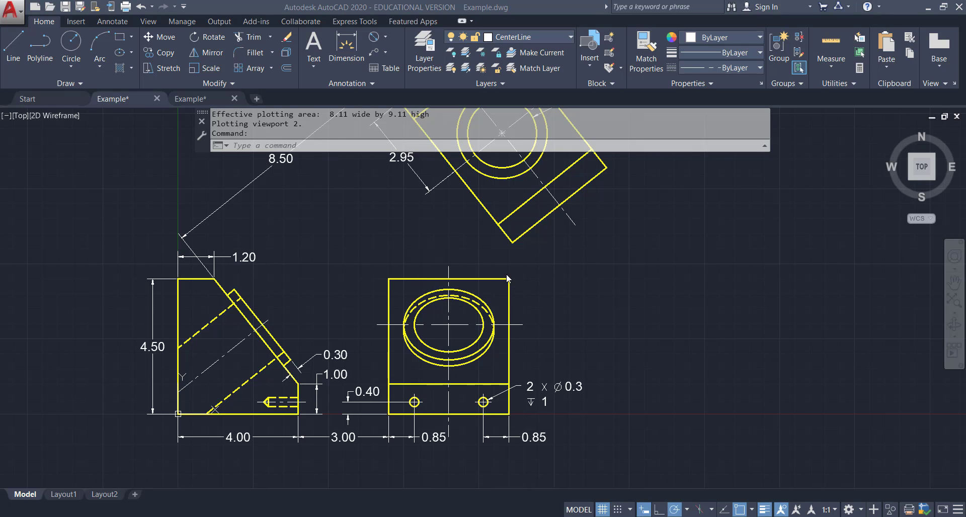
middle_drag(538, 247, 544, 370)
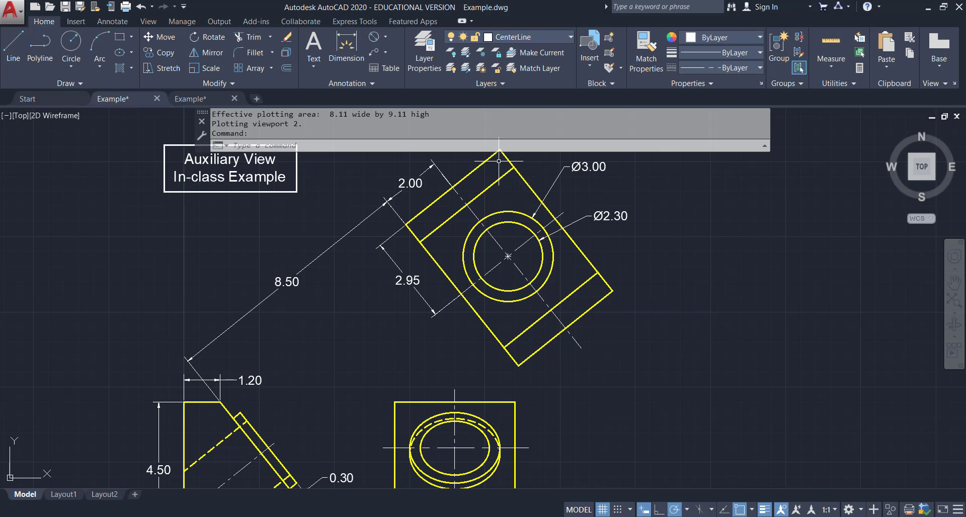
middle_drag(541, 403, 515, 285)
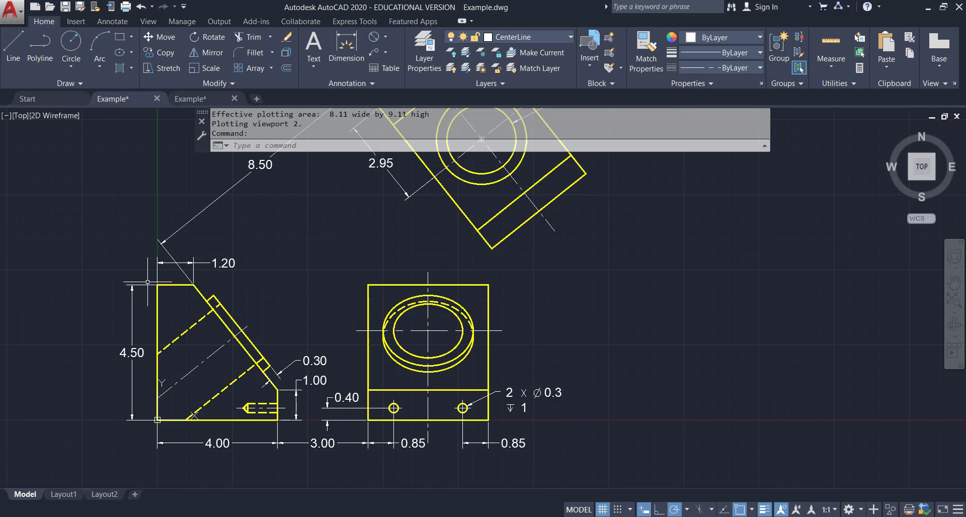
click(191, 99)
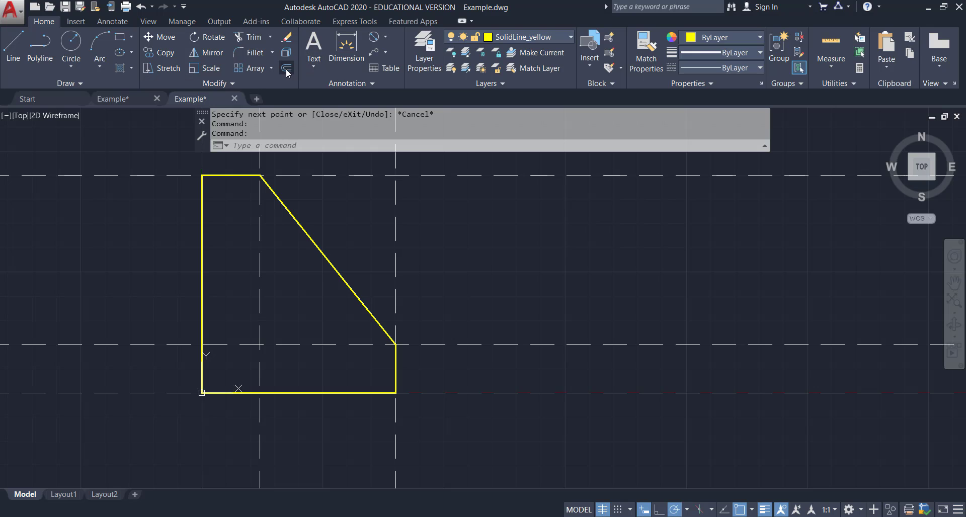
Switch back to the ConstructLine layer and offset the vertical line at 4 units 3 units to the right.
click(286, 69)
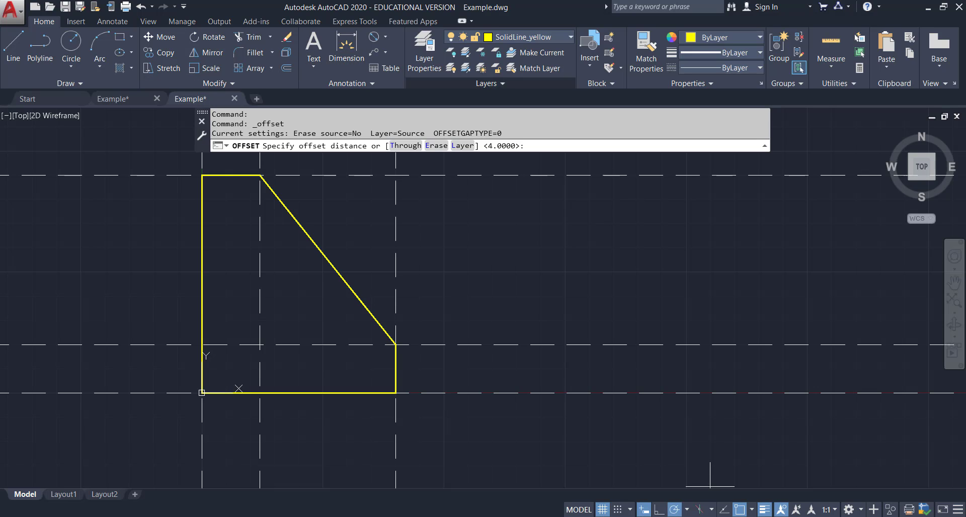
click(550, 37)
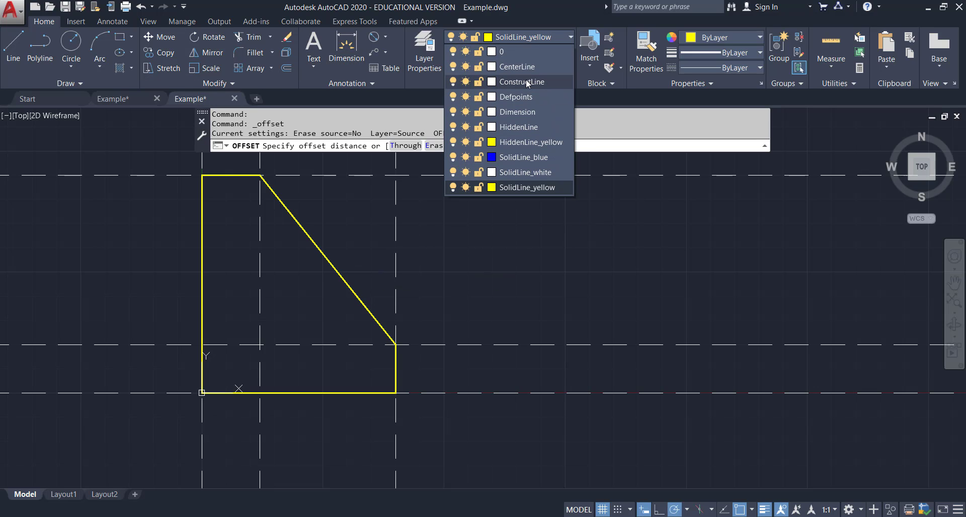
click(526, 81)
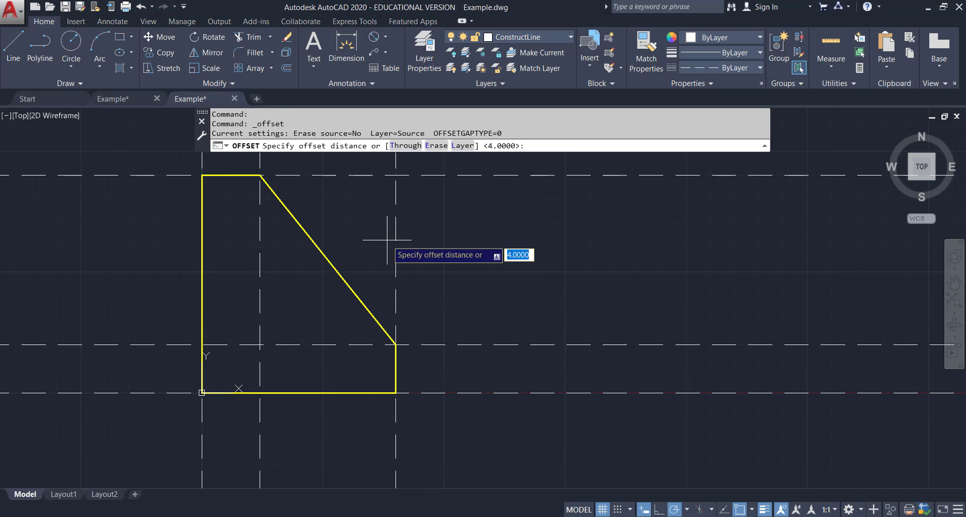
text(3)
key(Return)
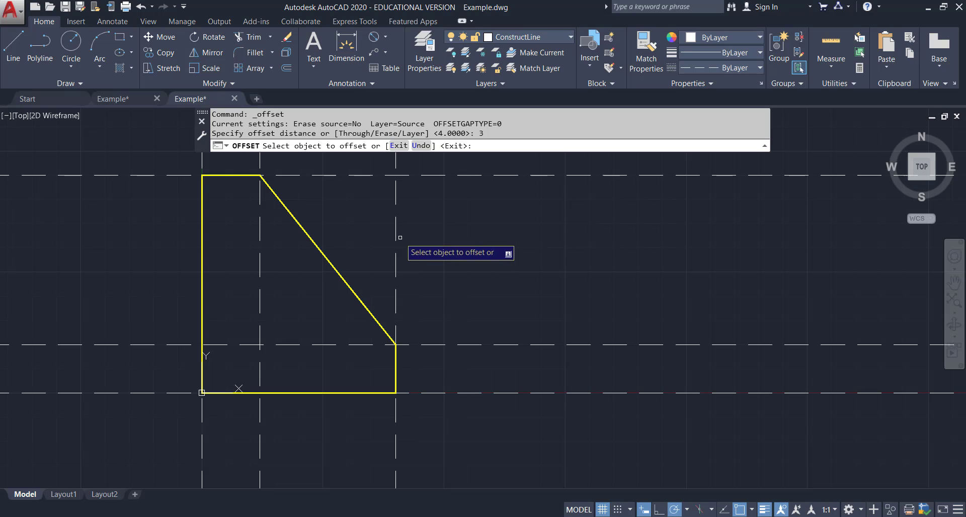
click(397, 236)
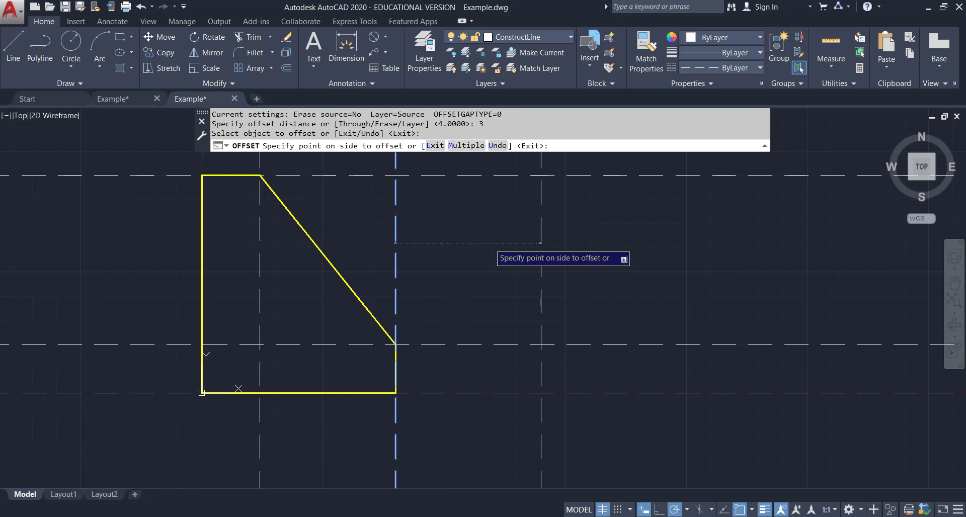
click(489, 243)
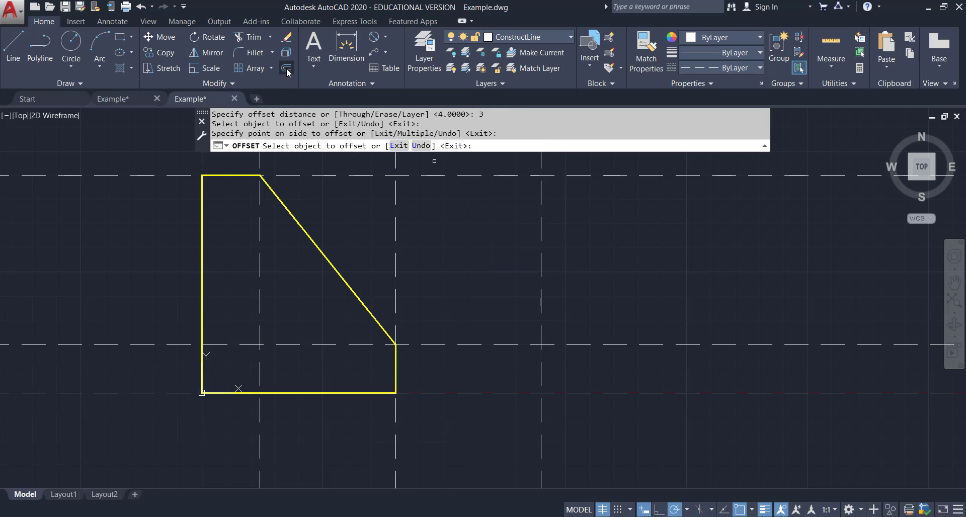
Offset the newly created vertical construction line 2 units to the right.
click(287, 68)
text(2)
key(Return)
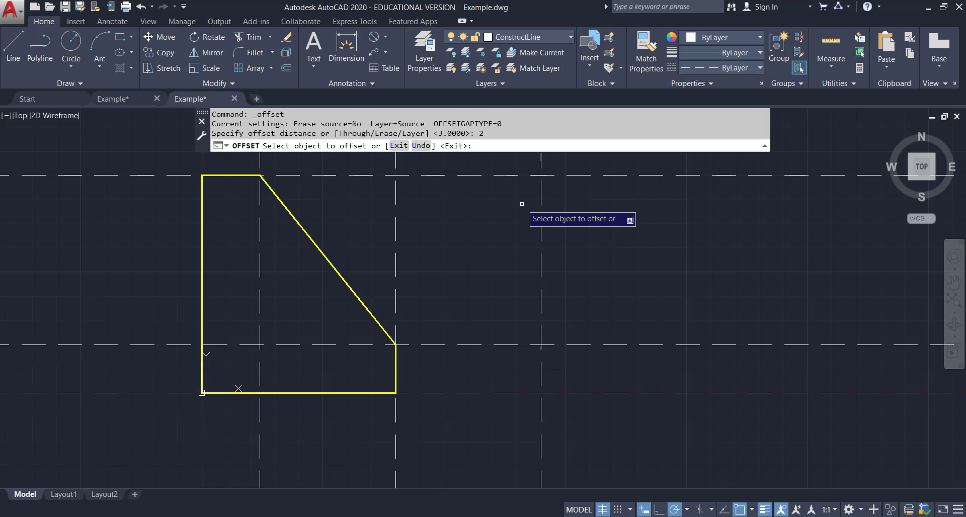
click(540, 202)
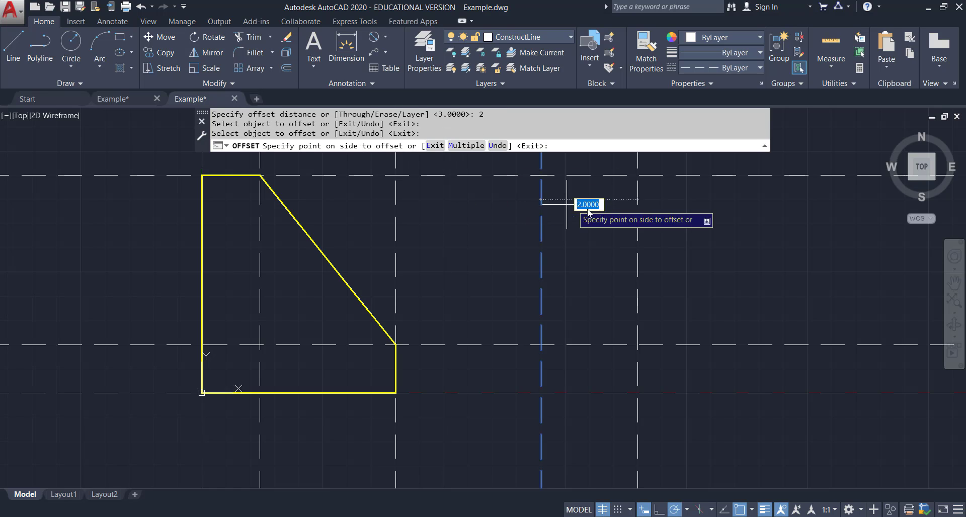
click(587, 208)
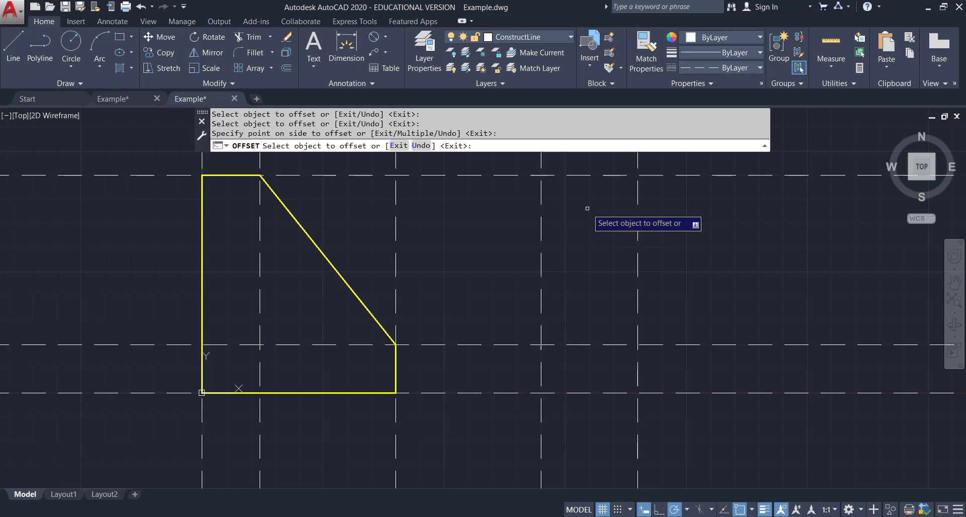
Offset the rightmost vertical construction line another 2 units to the right for the front view's right edge.
click(284, 70)
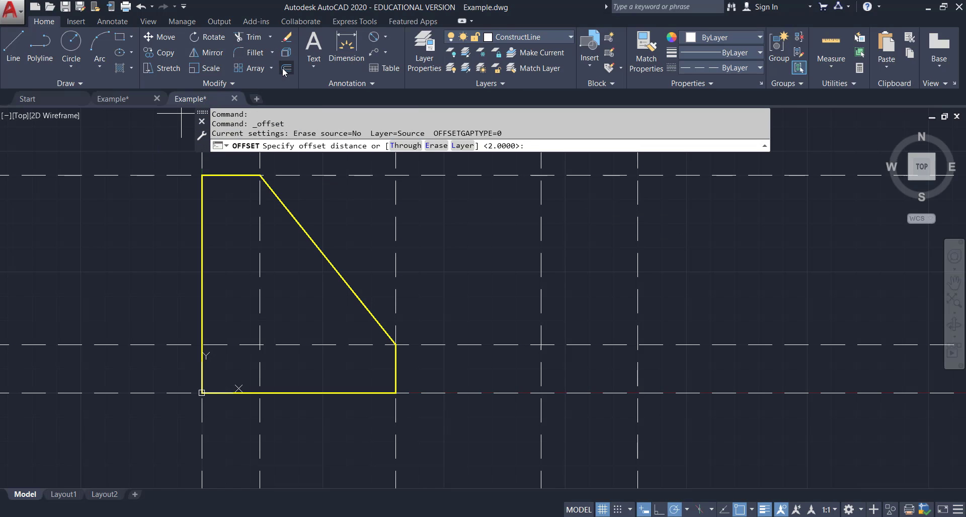
text(2)
key(Return)
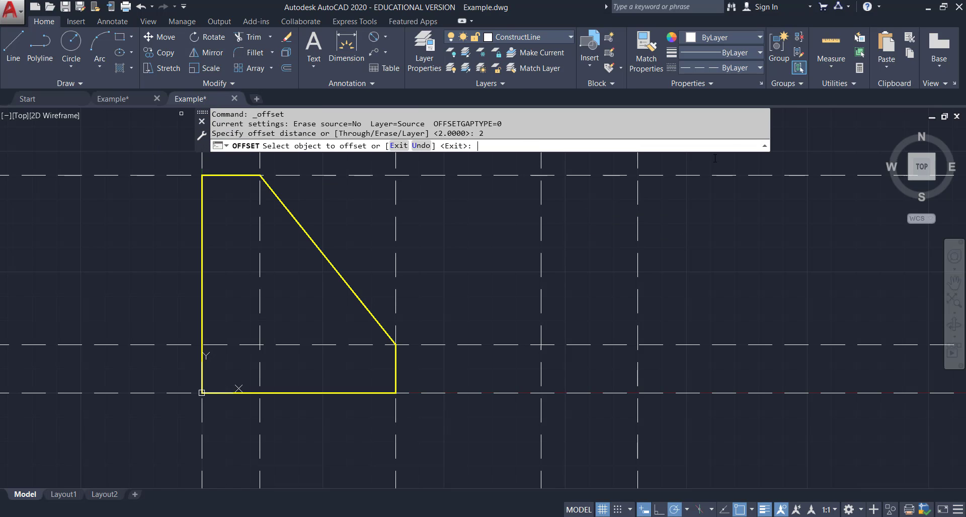
click(637, 241)
click(719, 239)
key(Escape)
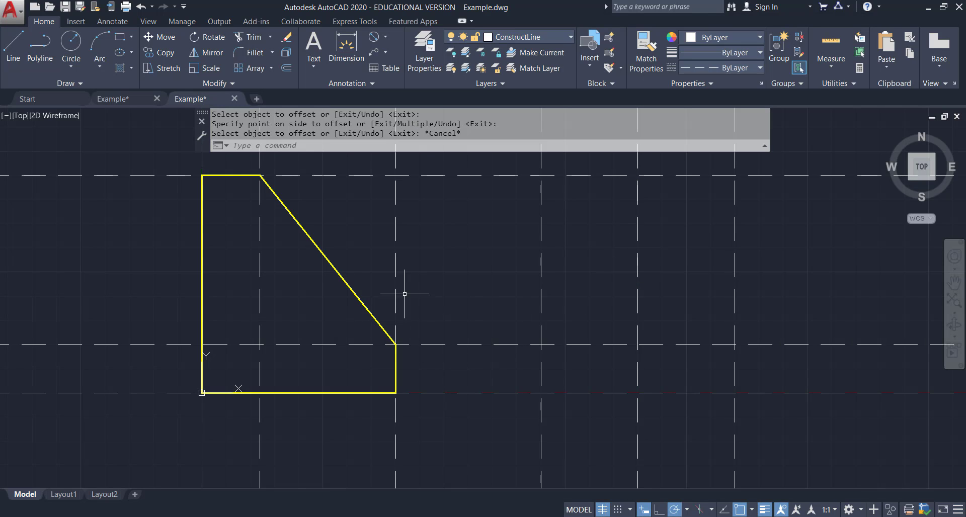
Make SolidLine_yellow current and draw the front view's rectangular outline between the new construction lines.
click(564, 39)
click(506, 192)
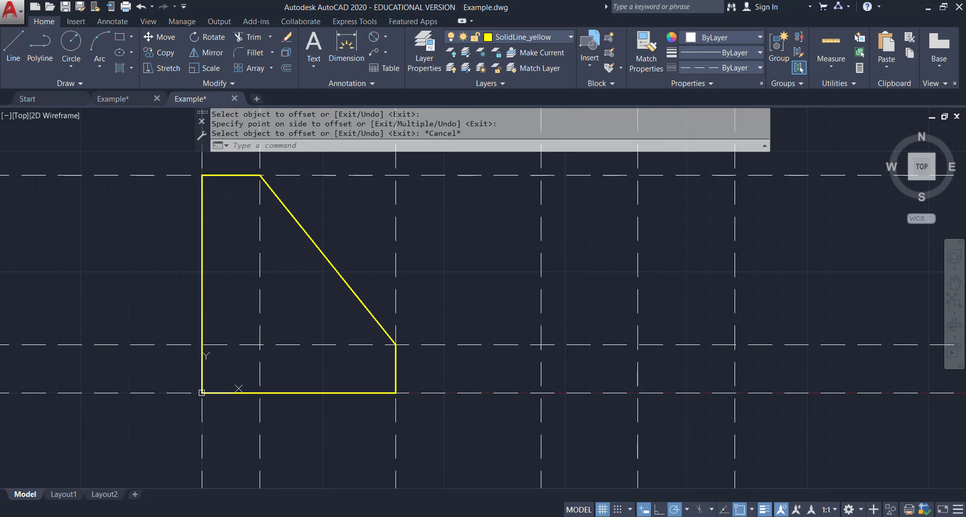
click(14, 58)
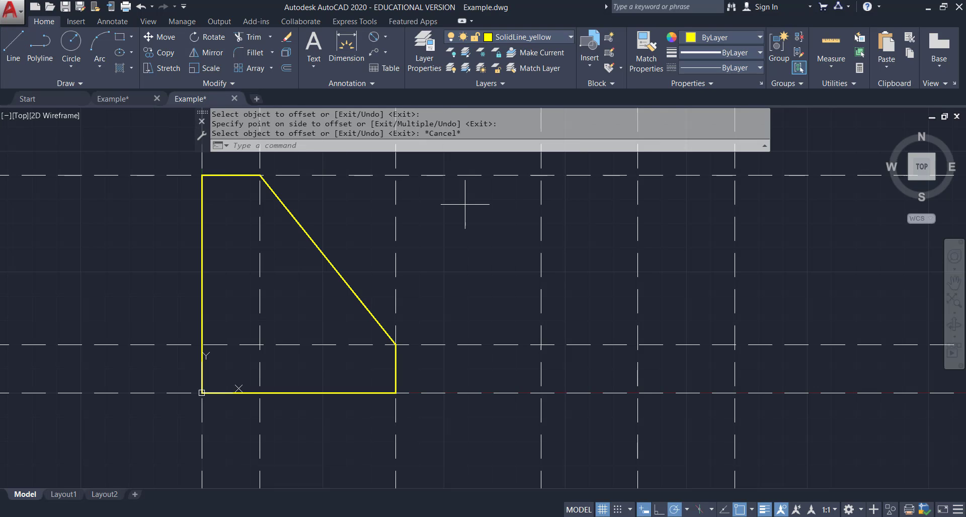
click(541, 176)
click(541, 393)
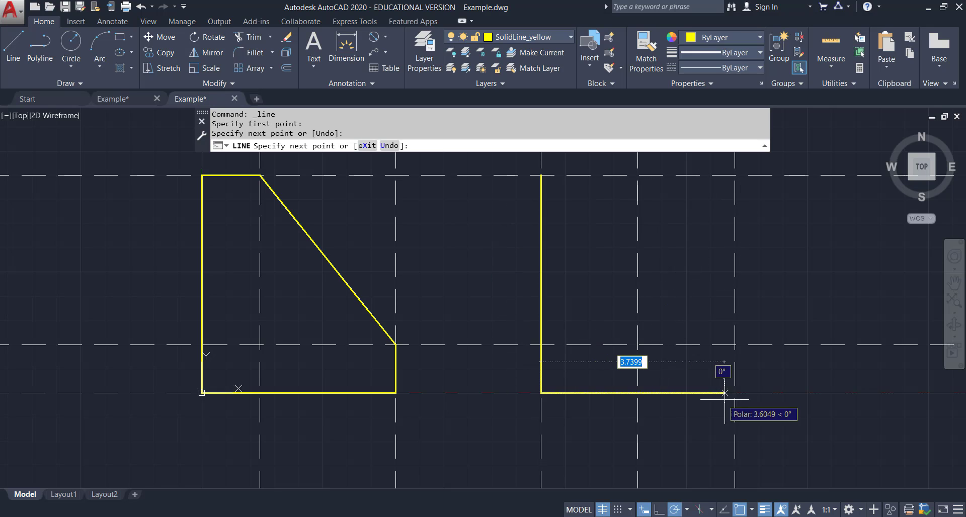
click(735, 393)
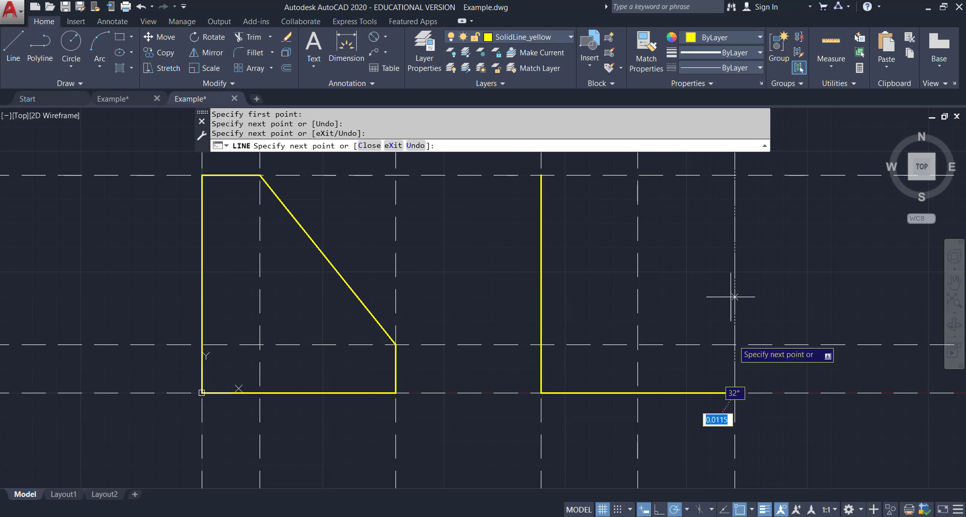
click(735, 175)
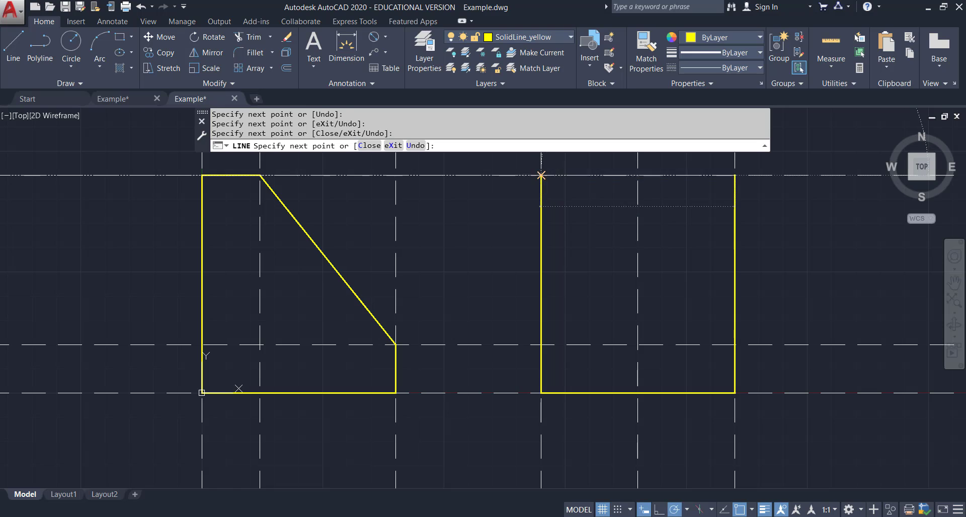
Draw a horizontal line across the front view at the 1 unit construction line.
click(13, 45)
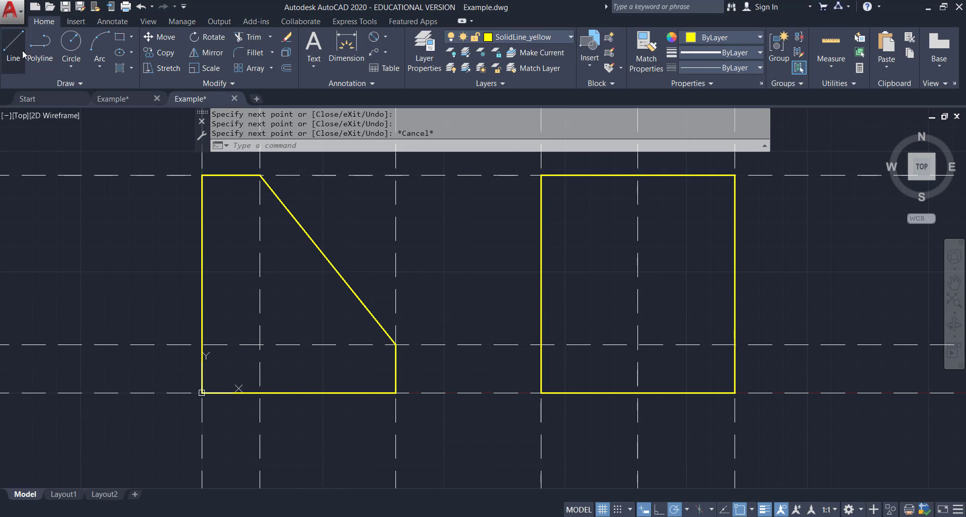
click(541, 344)
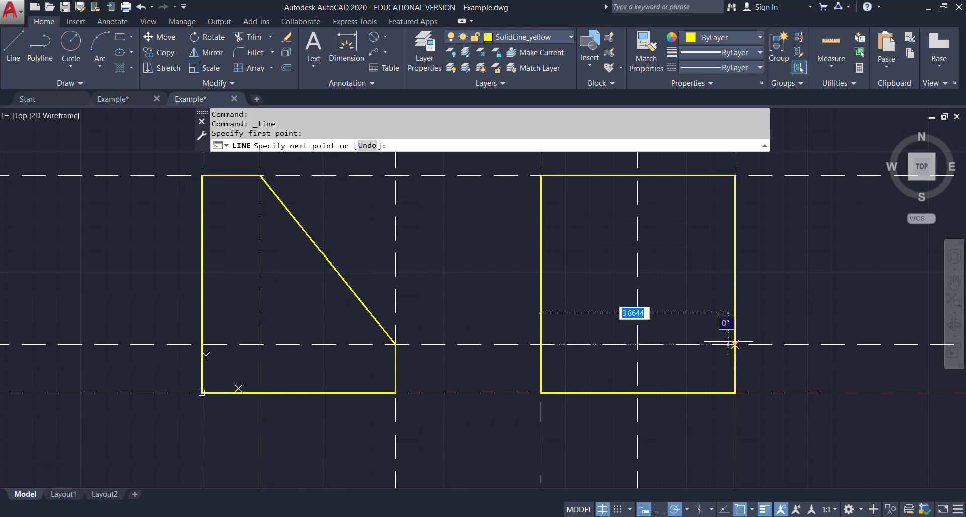
click(735, 345)
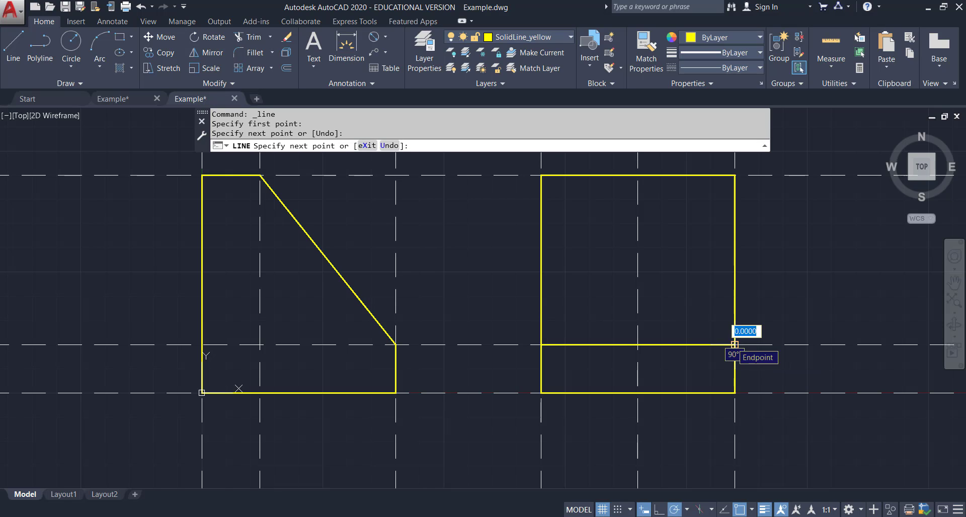
key(Escape)
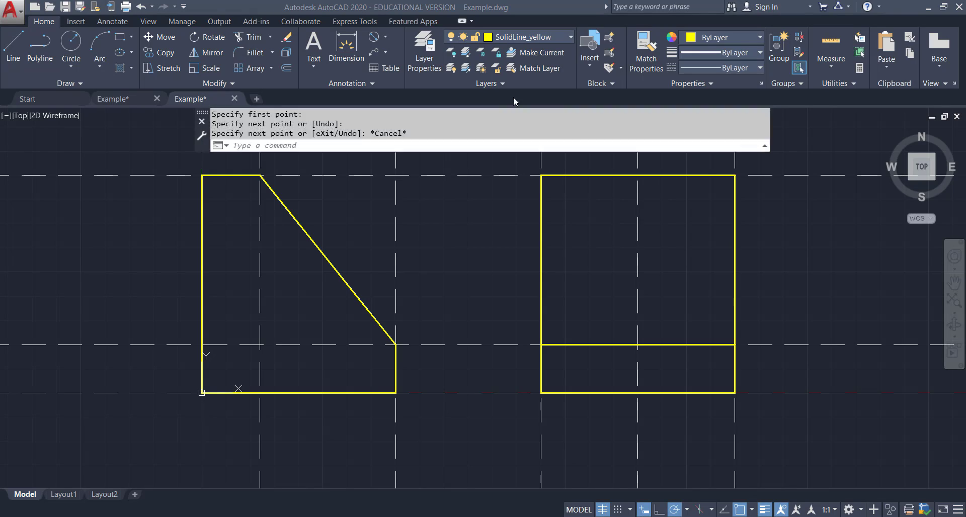
Examine the reference example drawing's auxiliary view and its 8.50 and 1.20 dimensions.
click(127, 101)
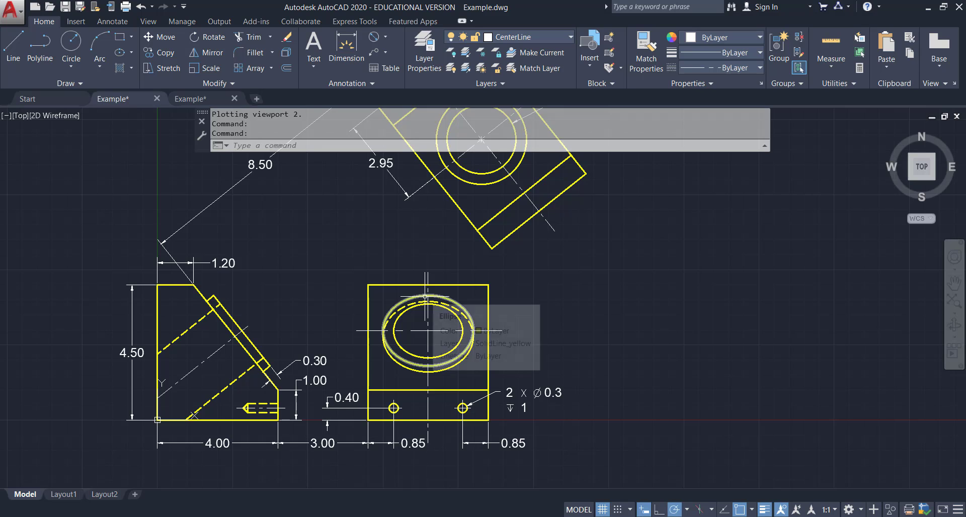
scroll(426, 289, down, 2)
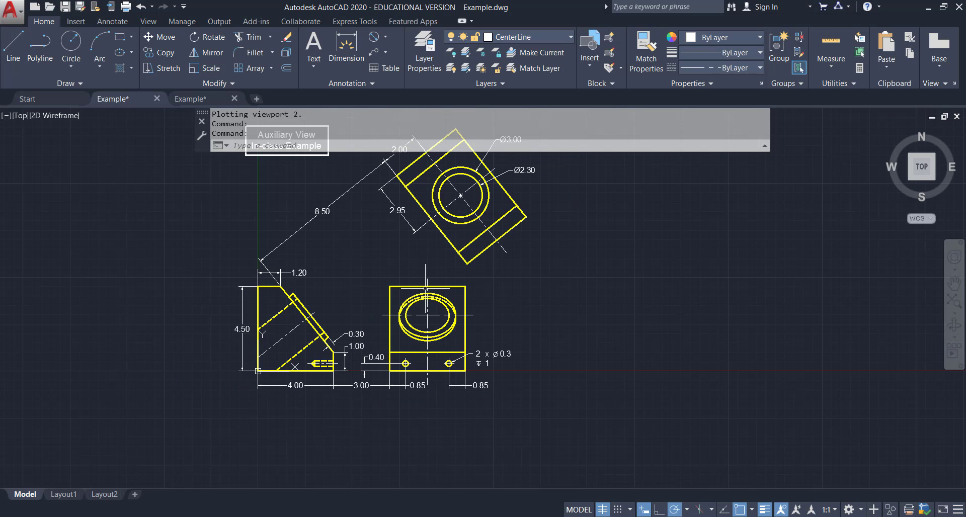
mouse_move(512, 214)
middle_down()
mouse_move(552, 249)
mouse_move(548, 272)
middle_up()
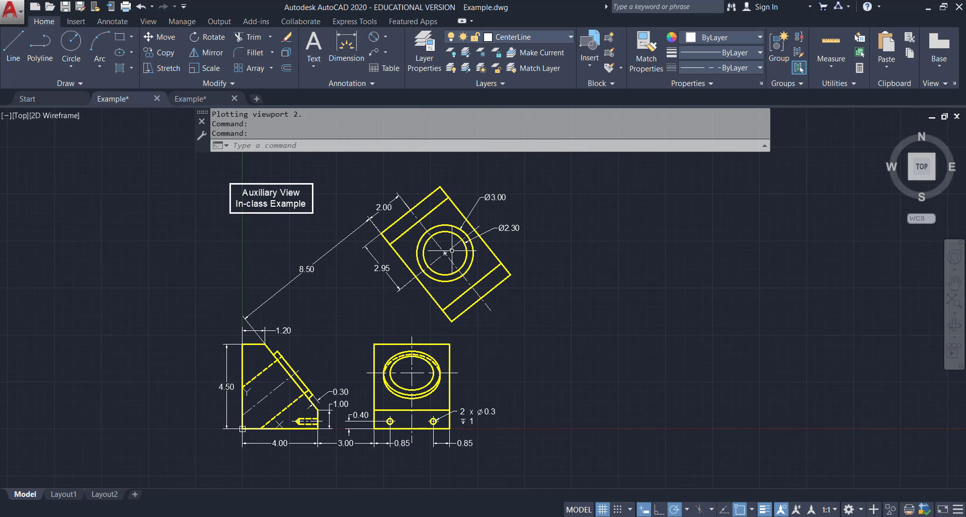
scroll(452, 250, up, 2)
middle_drag(285, 306, 327, 261)
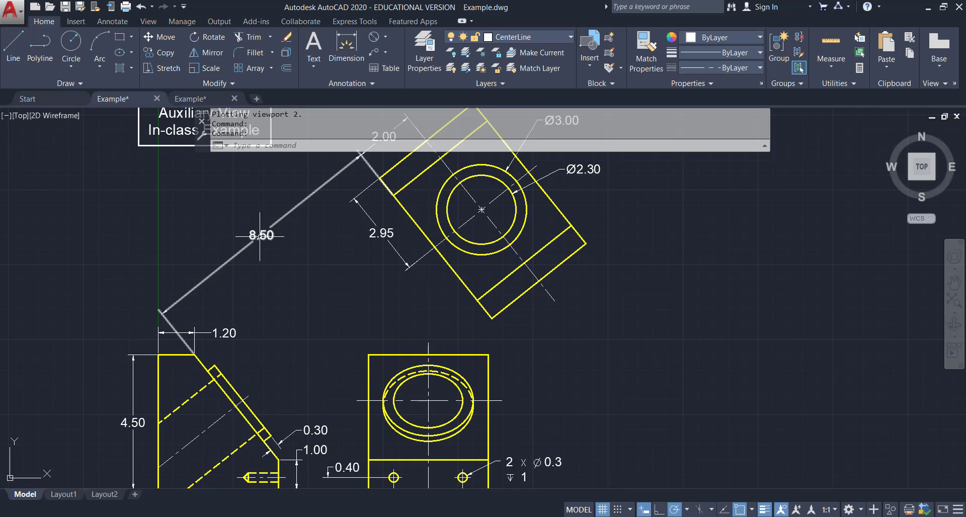
middle_drag(352, 246, 342, 307)
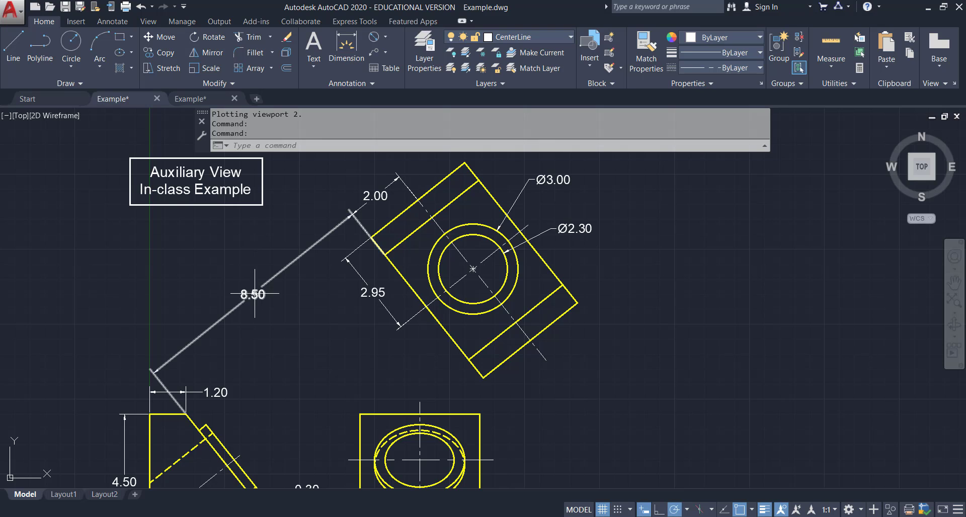
click(203, 96)
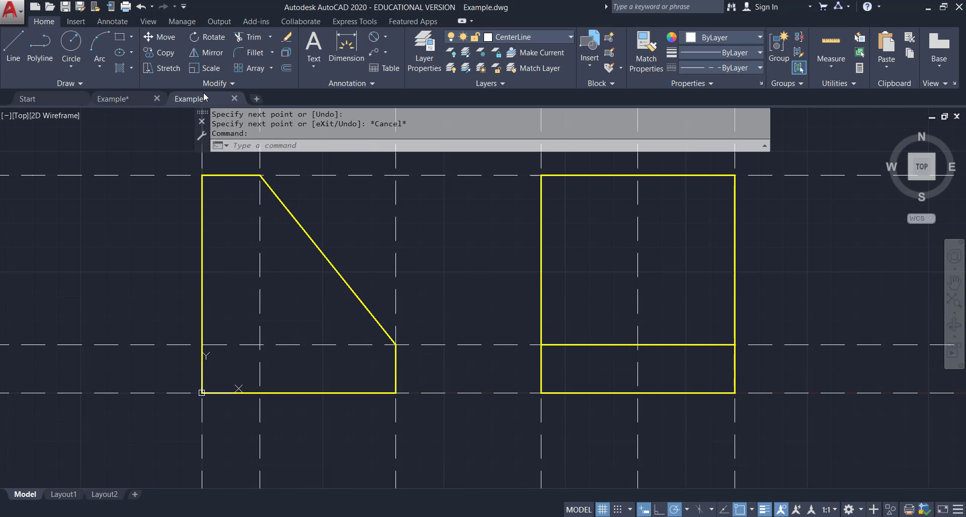
Make ConstructLine the current layer and draw a construction line along the front view's inclined edge.
scroll(554, 291, down, 2)
middle_drag(563, 274, 448, 380)
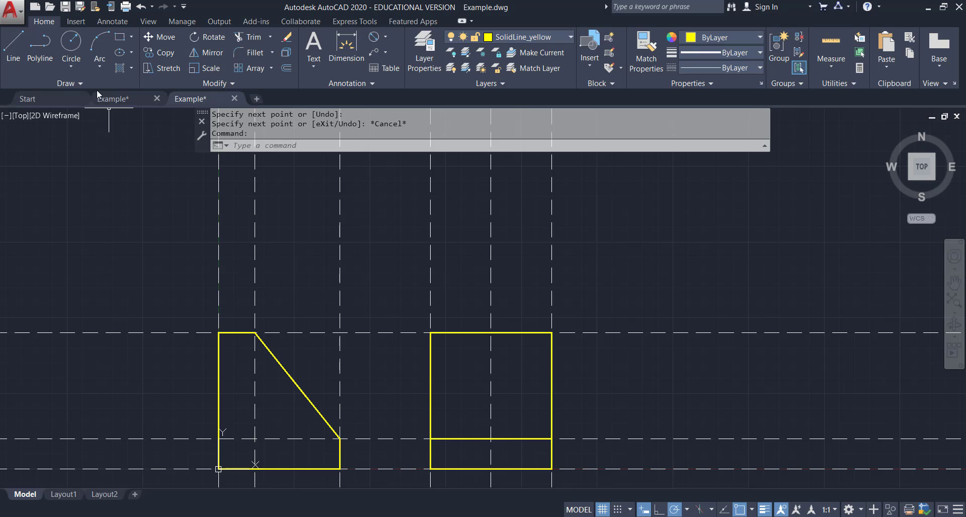
click(557, 37)
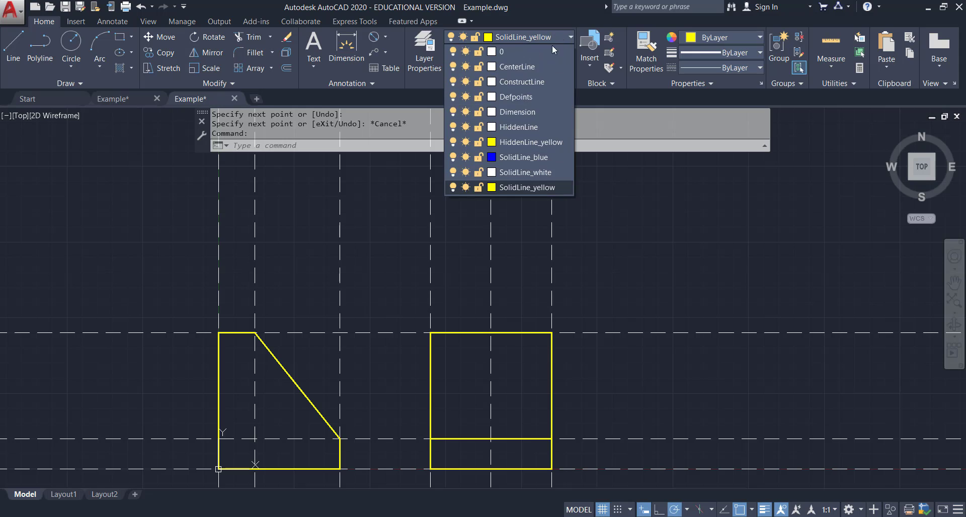
click(527, 83)
click(71, 84)
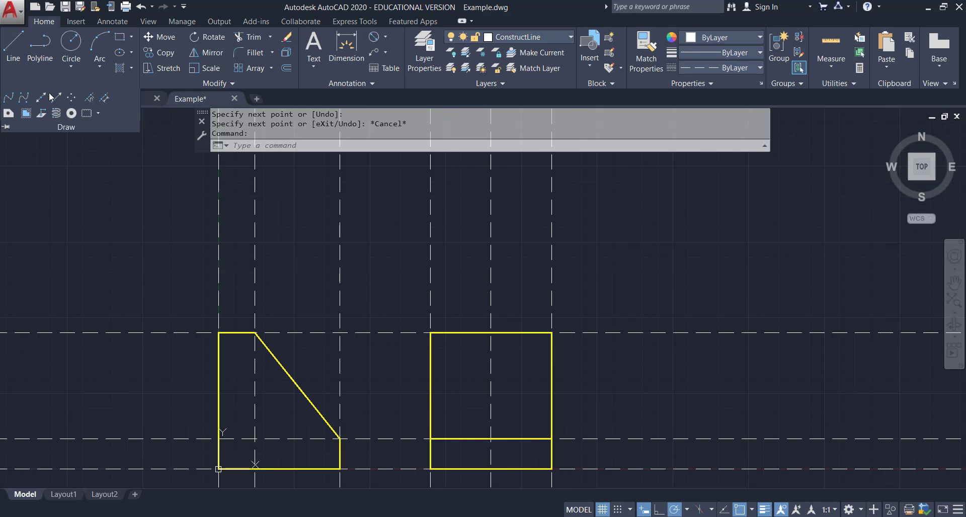
click(41, 97)
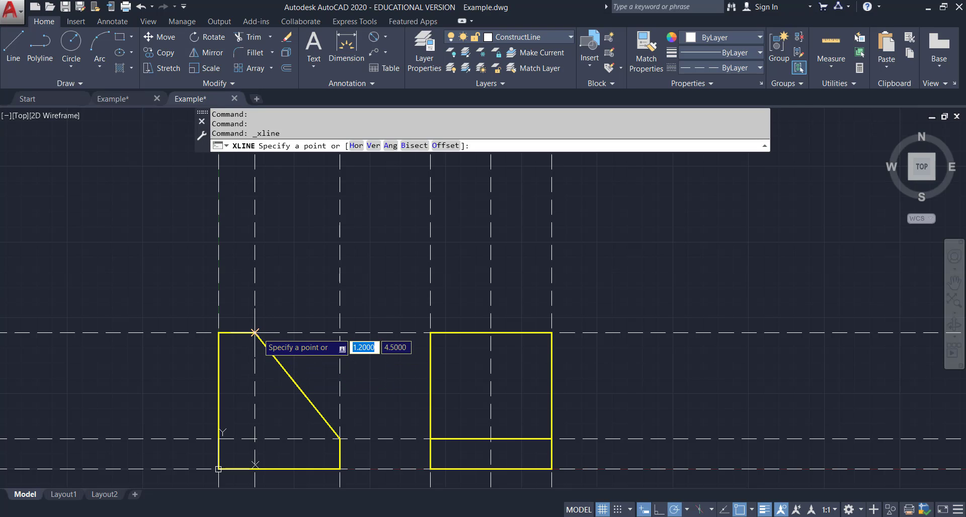
click(255, 333)
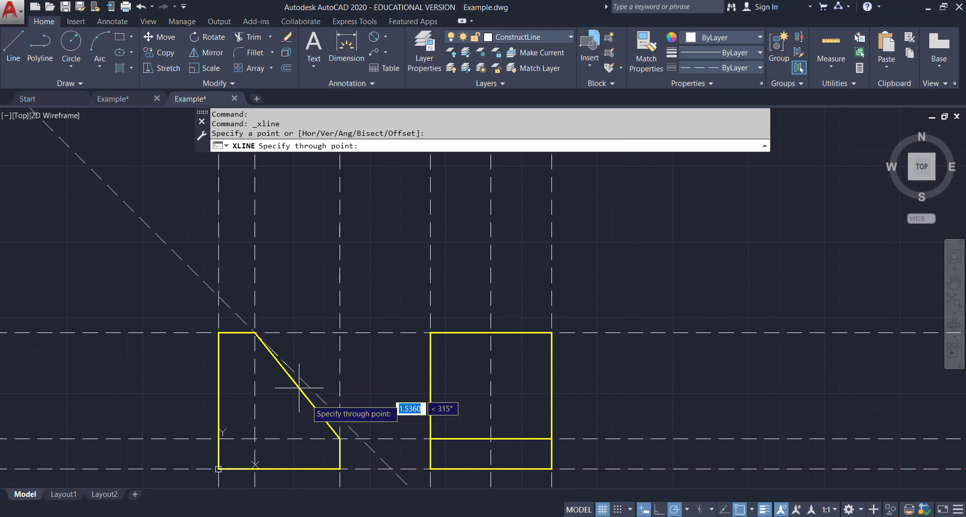
click(339, 438)
key(Escape)
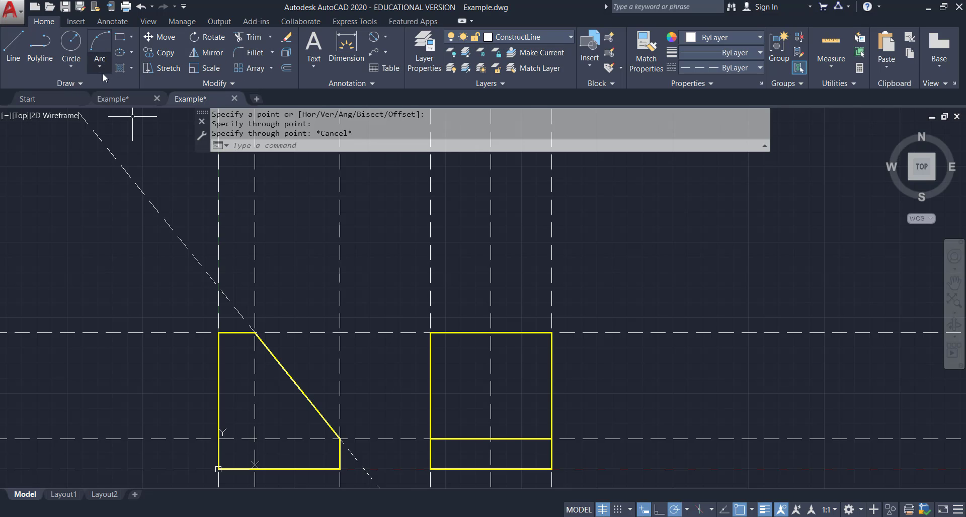
Offset the inclined construction line 8.5 units toward the upper right.
click(292, 66)
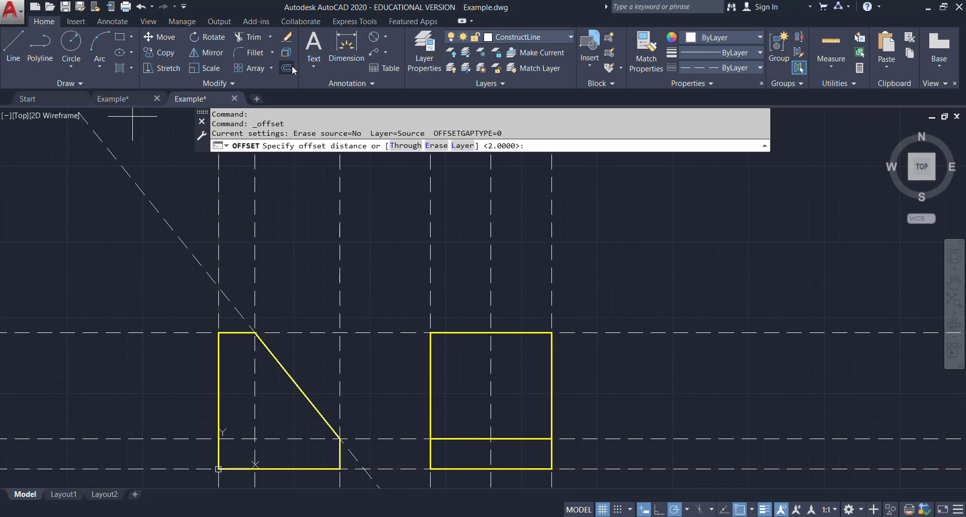
text(8.5)
key(Return)
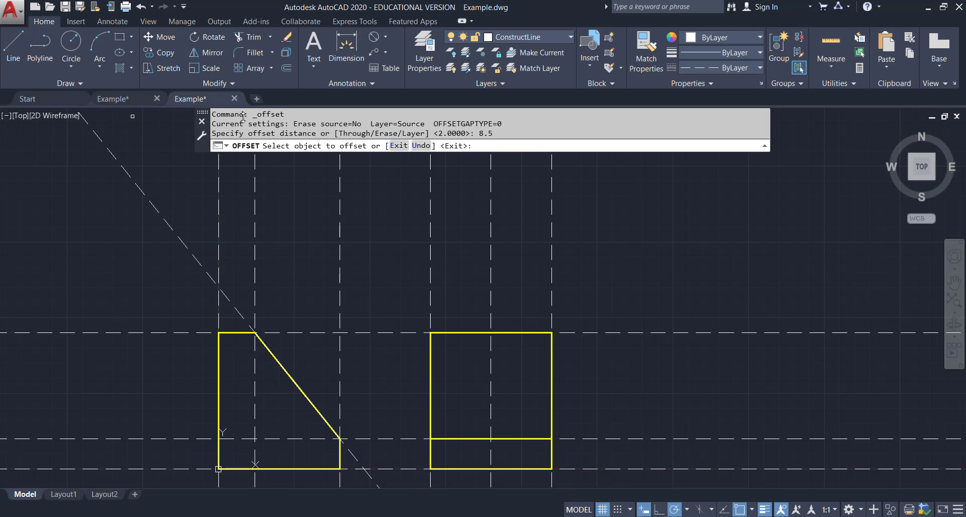
click(154, 208)
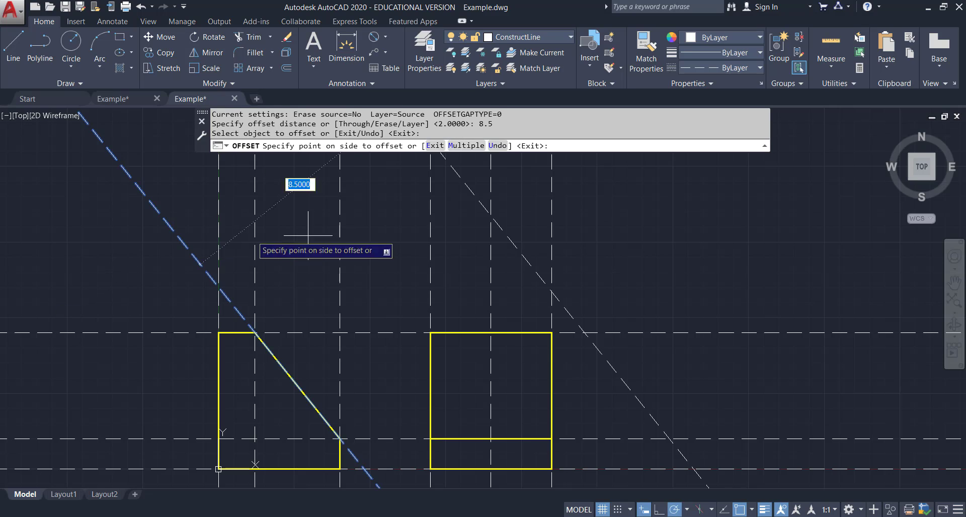
click(453, 234)
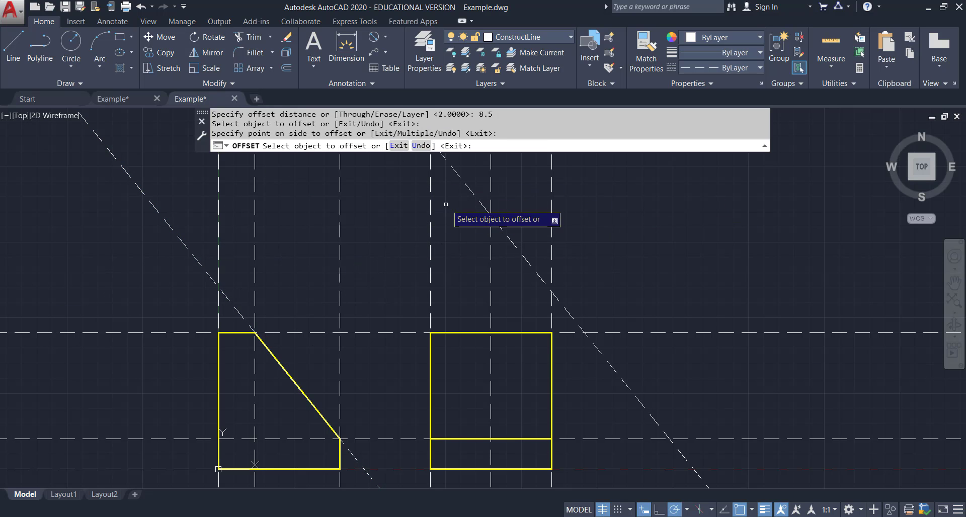
With Ortho toggled, draw a construction line perpendicular to the 8.5-unit offset line.
scroll(478, 197, down, 2)
scroll(478, 198, down, 2)
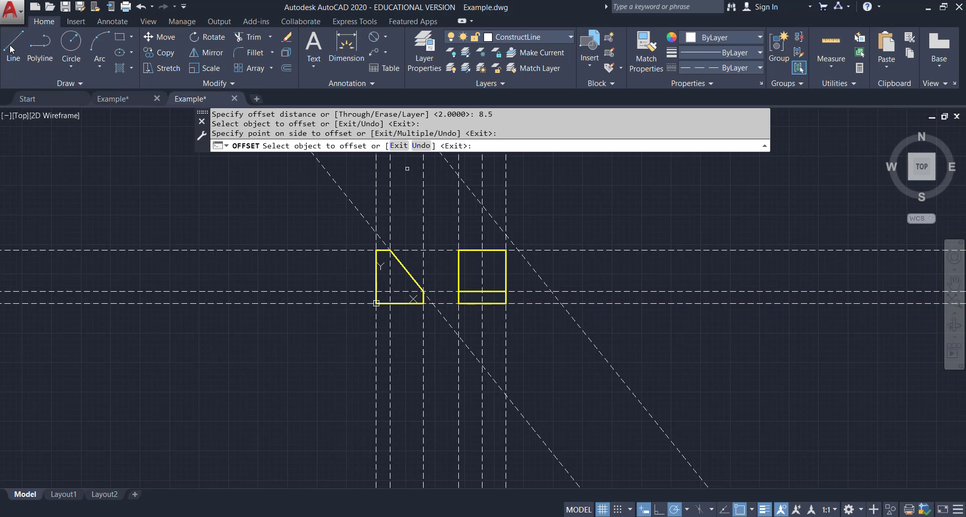
click(79, 81)
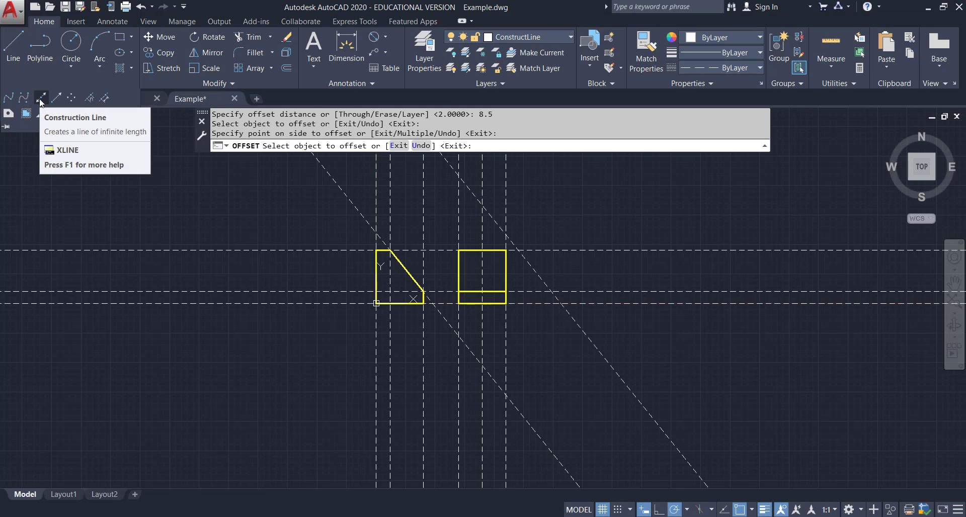
click(41, 98)
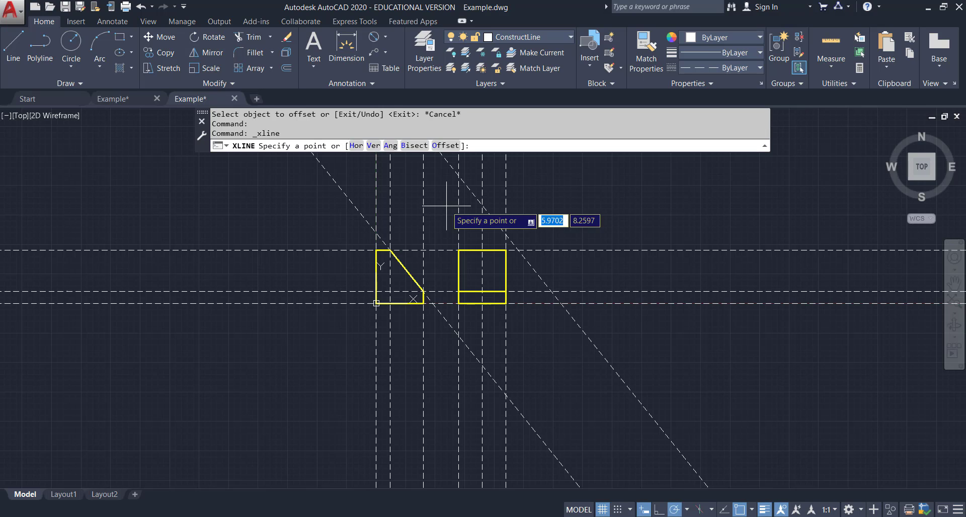
key(F8)
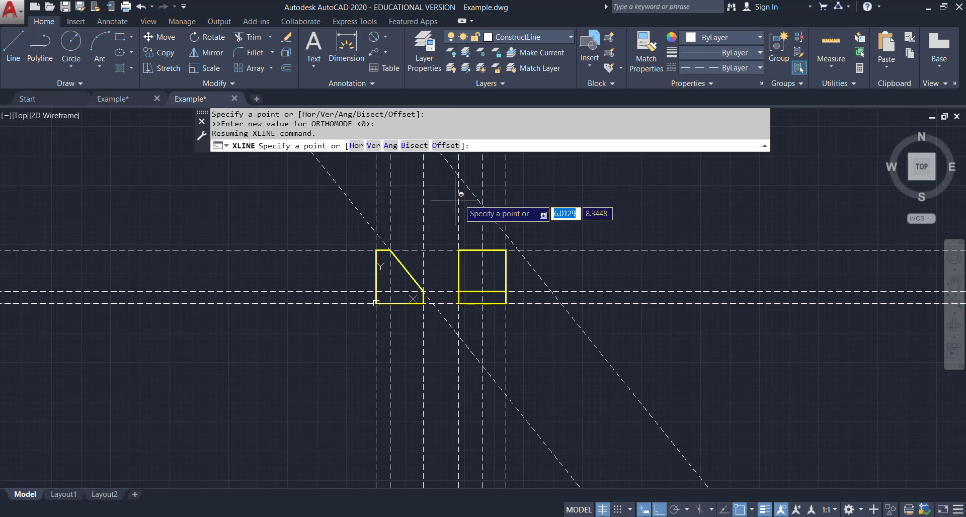
shift+right_click(533, 197)
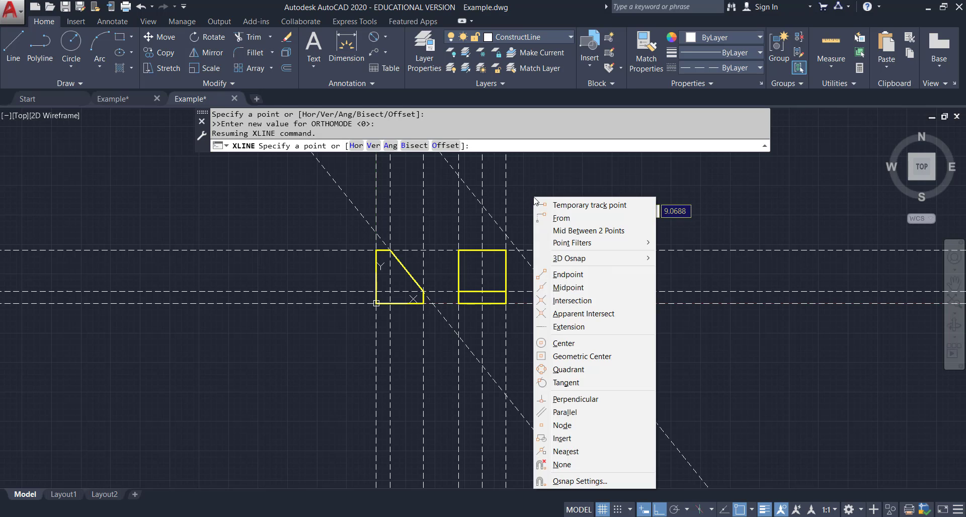
click(572, 400)
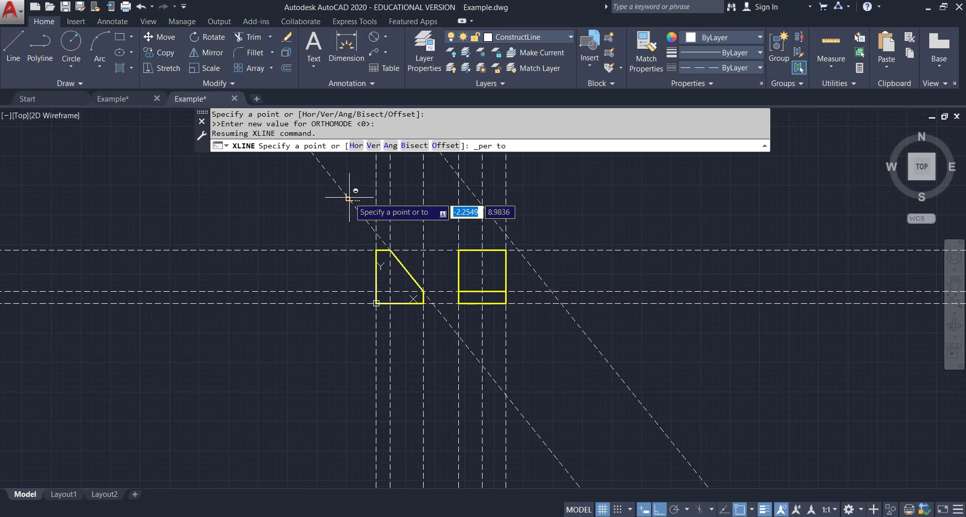
click(350, 199)
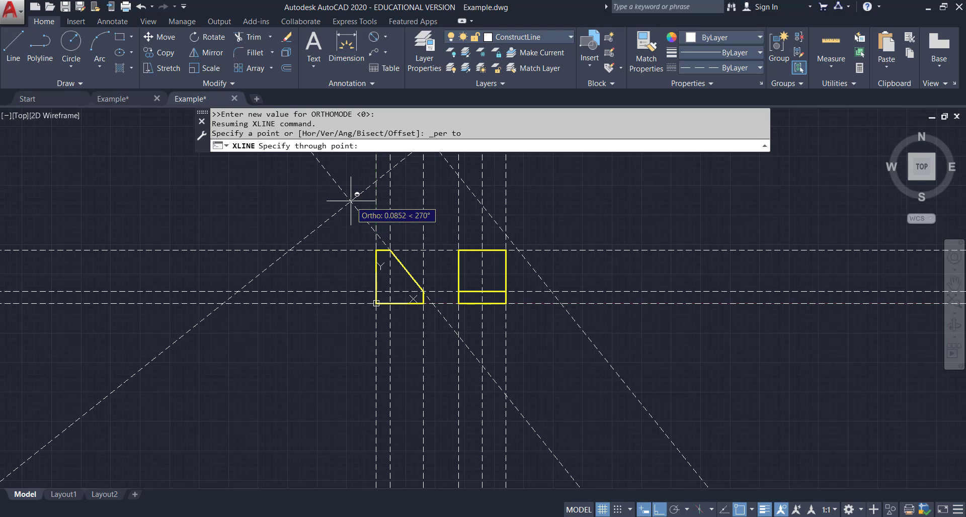
click(351, 201)
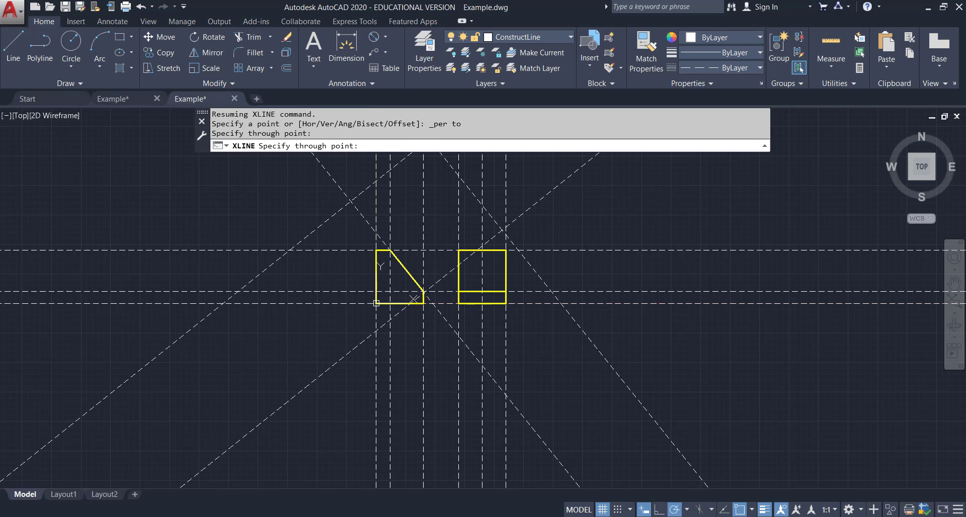
key(Escape)
Check the reference drawing's auxiliary view placement and dimensions again.
middle_drag(532, 197, 448, 311)
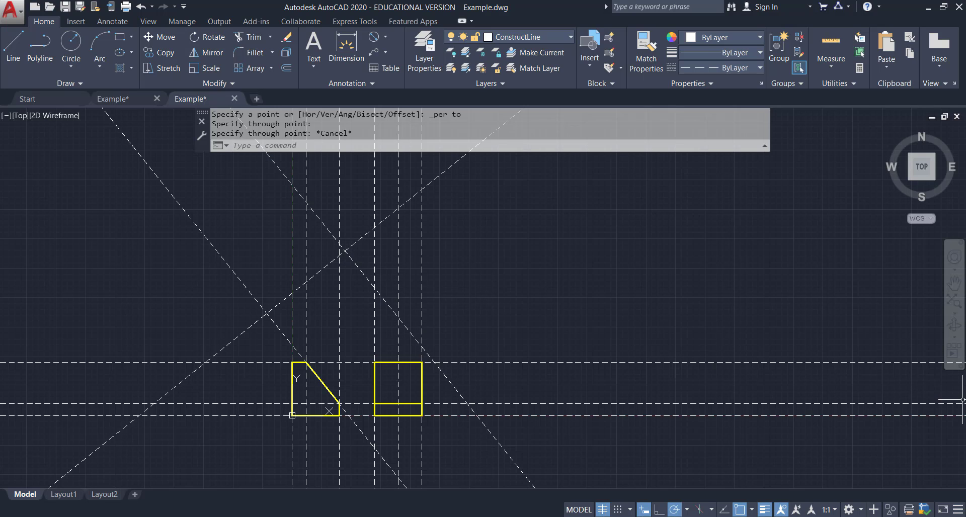
click(123, 98)
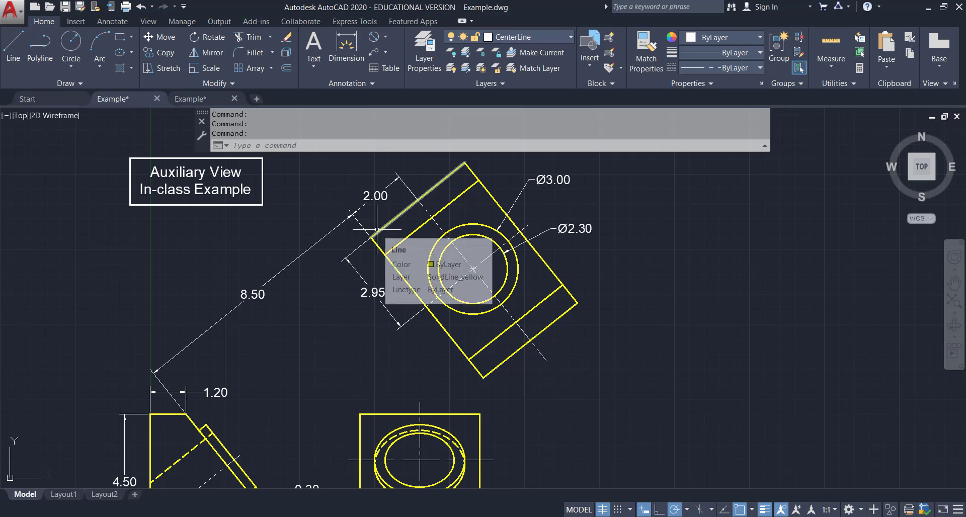
middle_drag(344, 343, 337, 323)
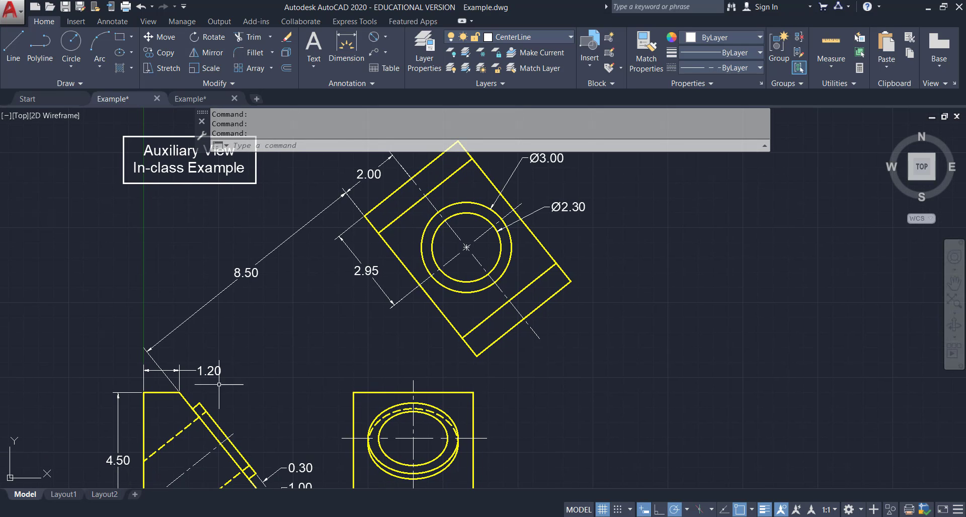
middle_drag(264, 373, 261, 320)
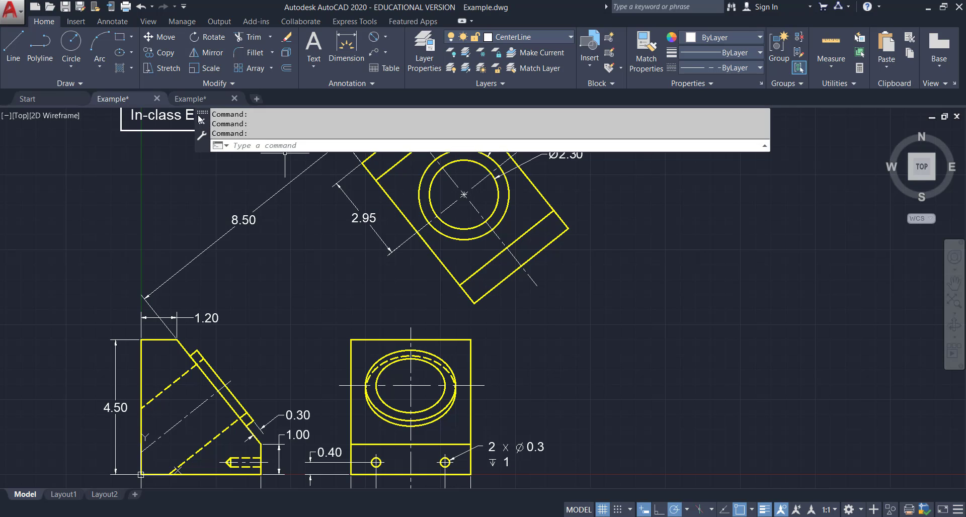
click(212, 100)
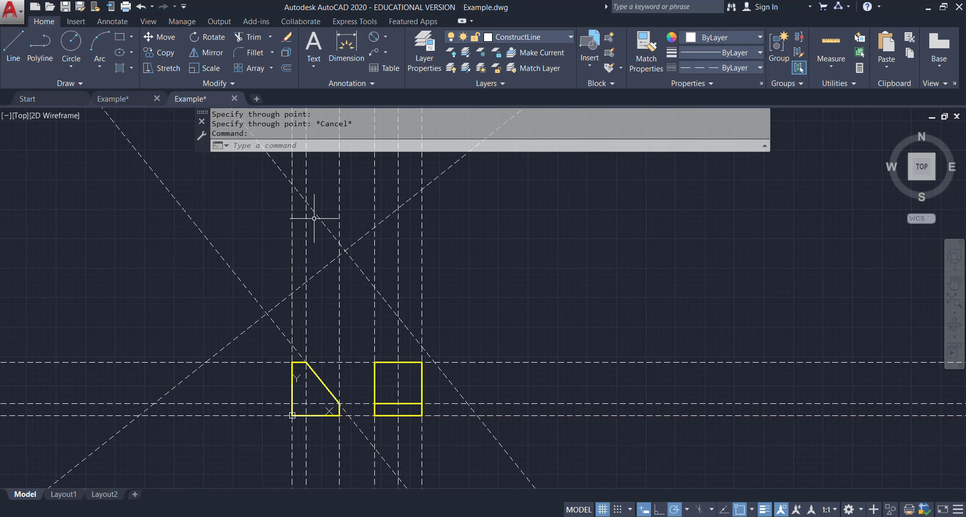
Offset the perpendicular construction line, using the Through option, through the front view's top-left corner.
click(291, 70)
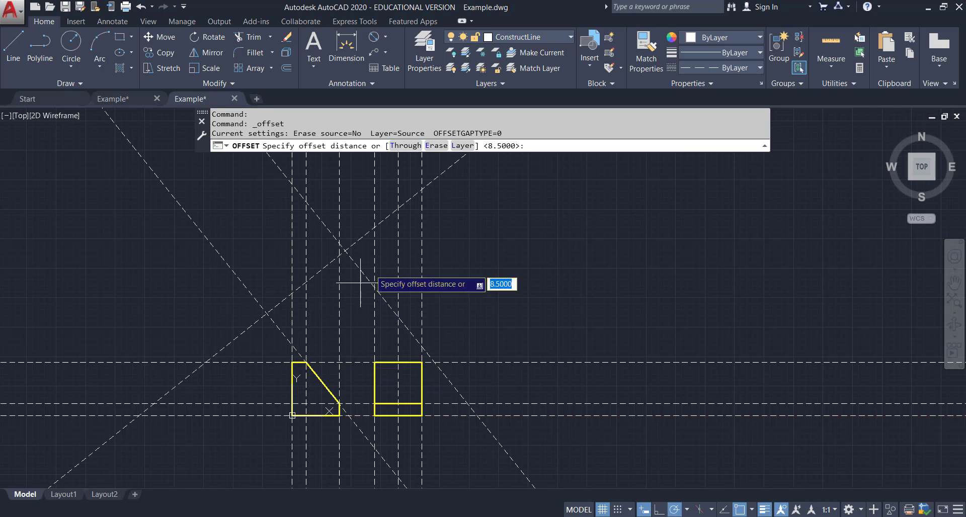
click(406, 146)
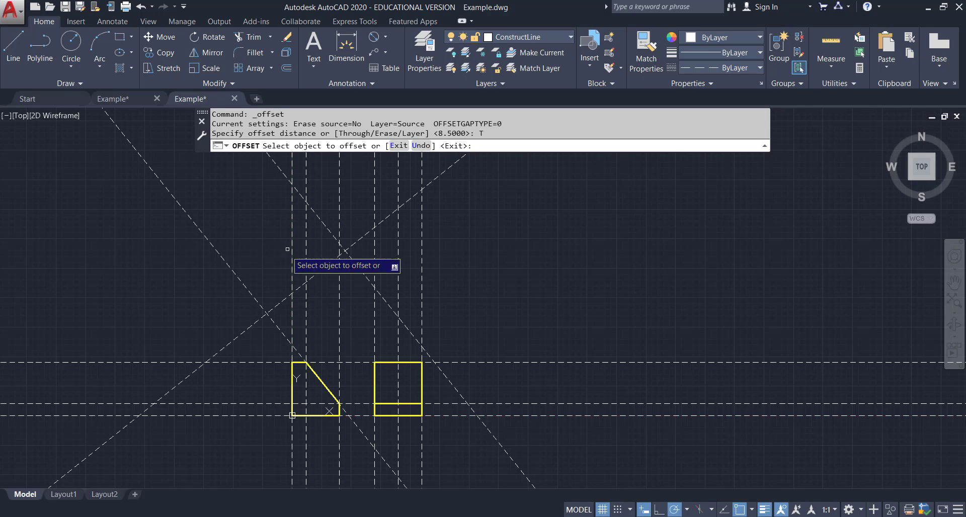
click(280, 302)
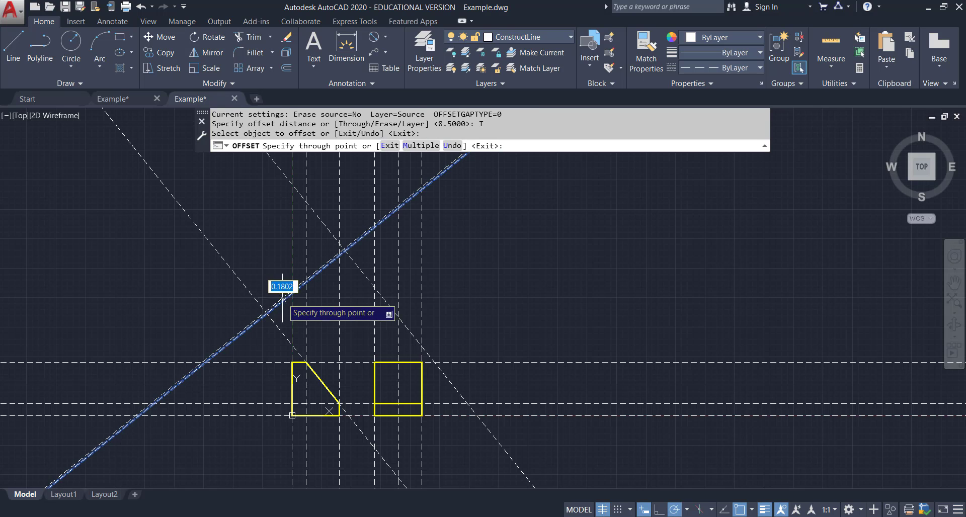
click(293, 362)
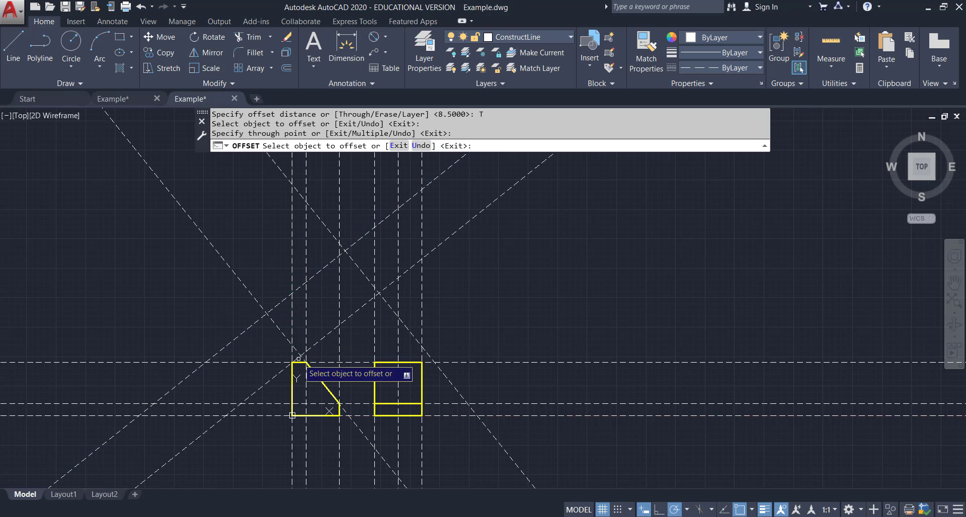
Offset the perpendicular construction line through both ends of the inclined face and through the front view's lower-right corner.
scroll(317, 359, up, 5)
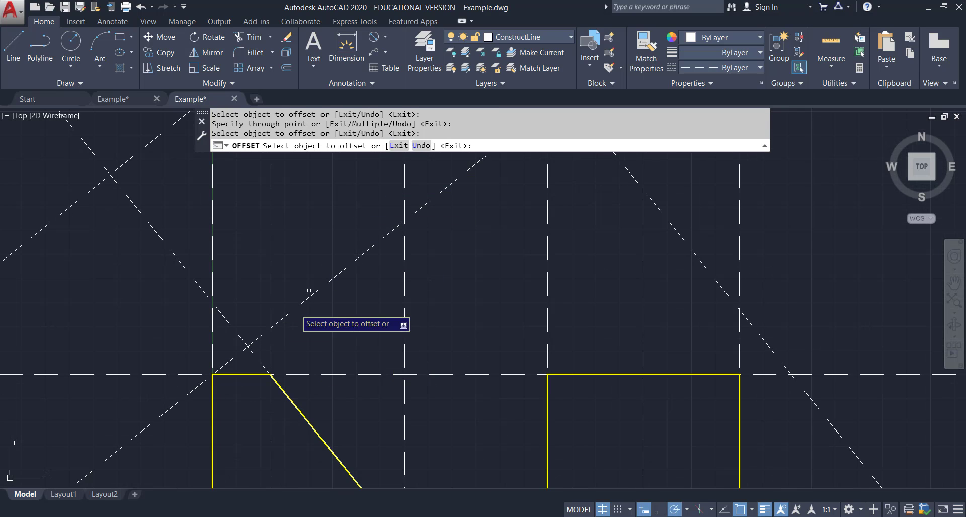
click(286, 316)
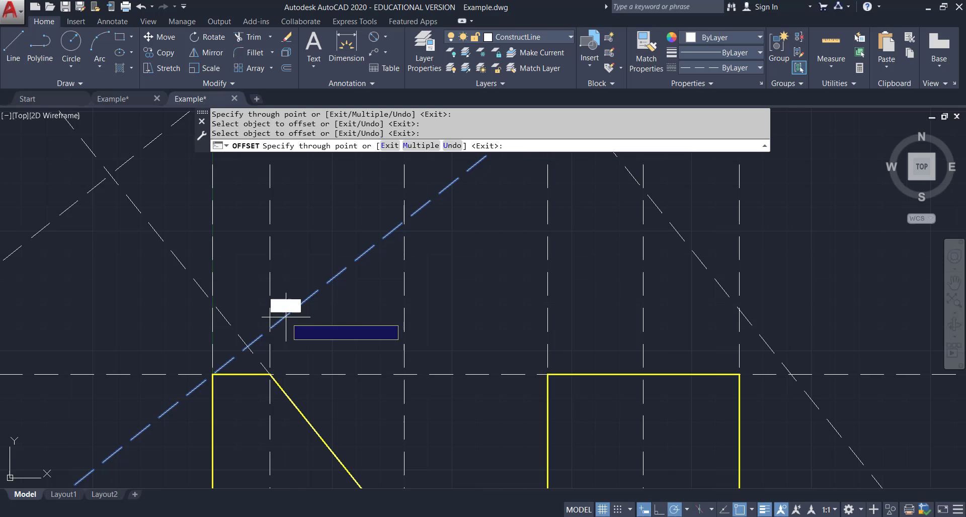
click(270, 374)
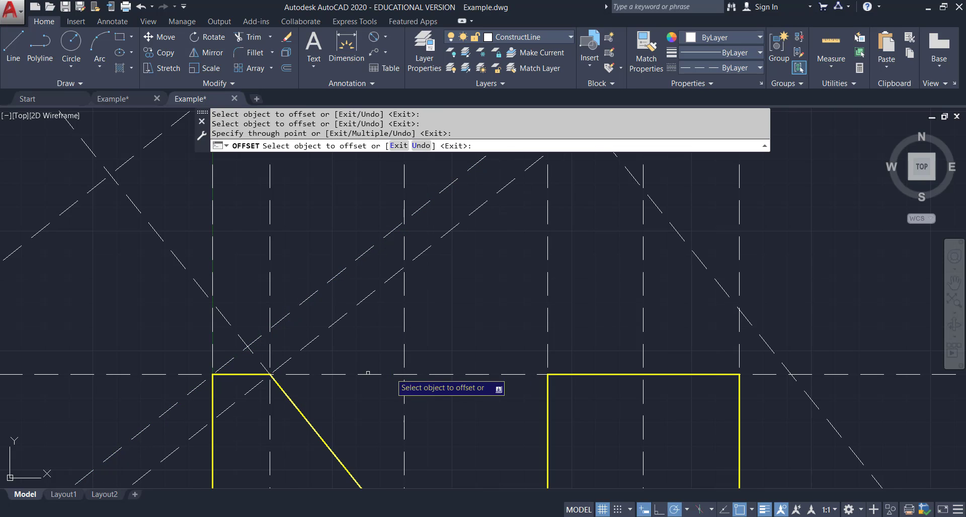
scroll(433, 374, down, 4)
middle_drag(433, 372, 369, 321)
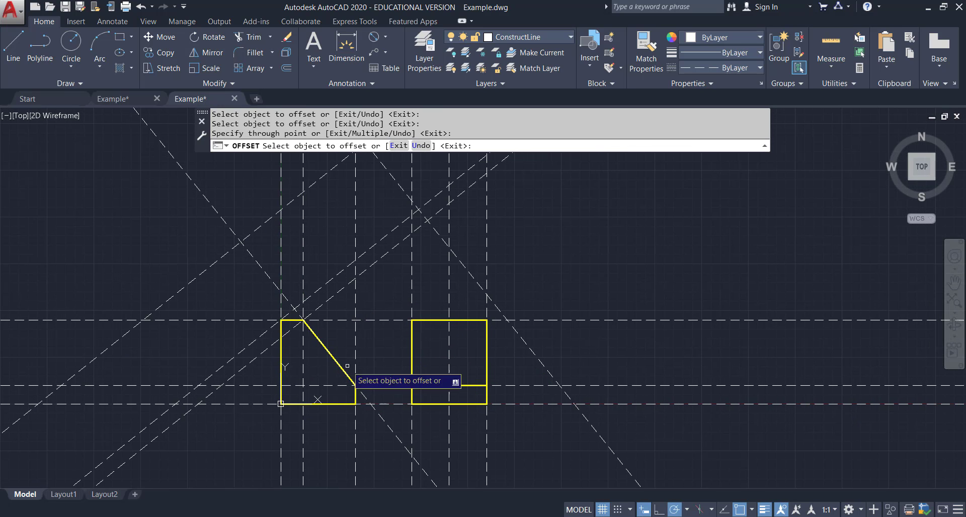
click(337, 292)
click(356, 386)
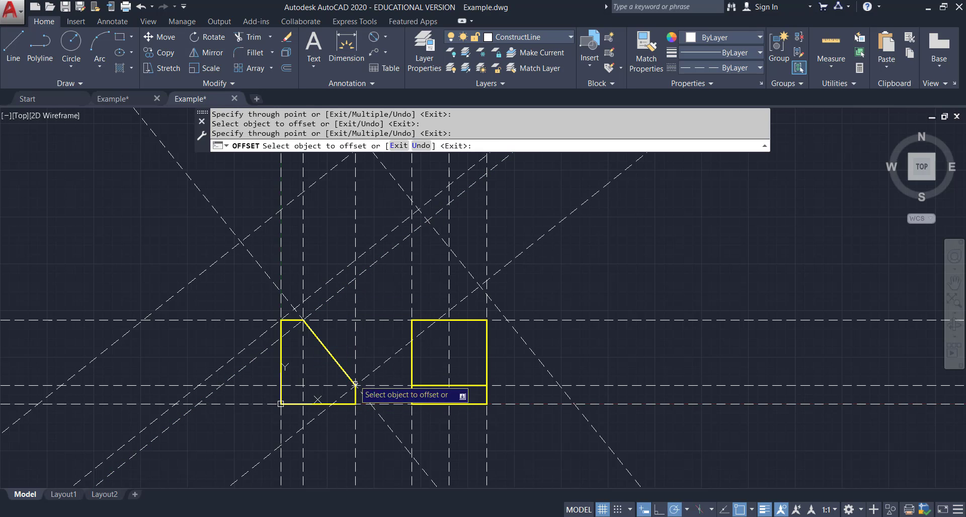
click(378, 368)
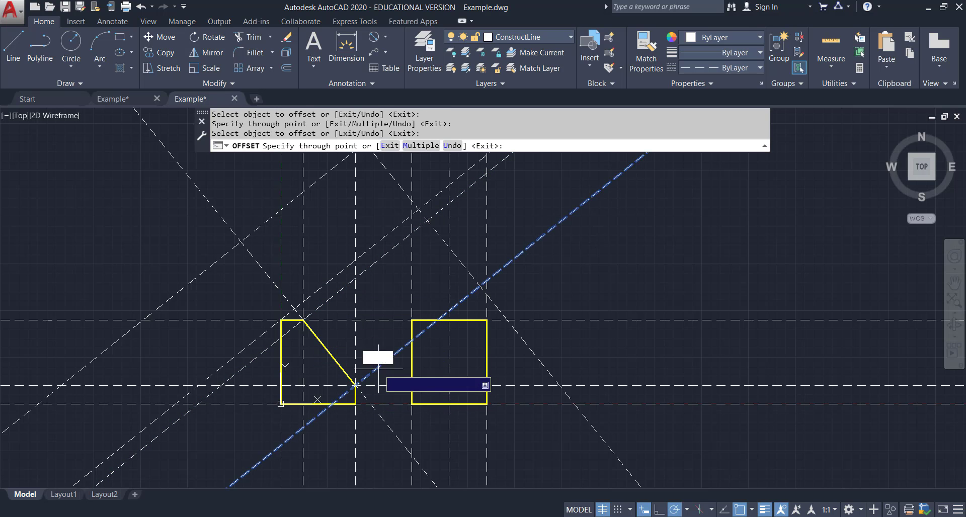
click(356, 404)
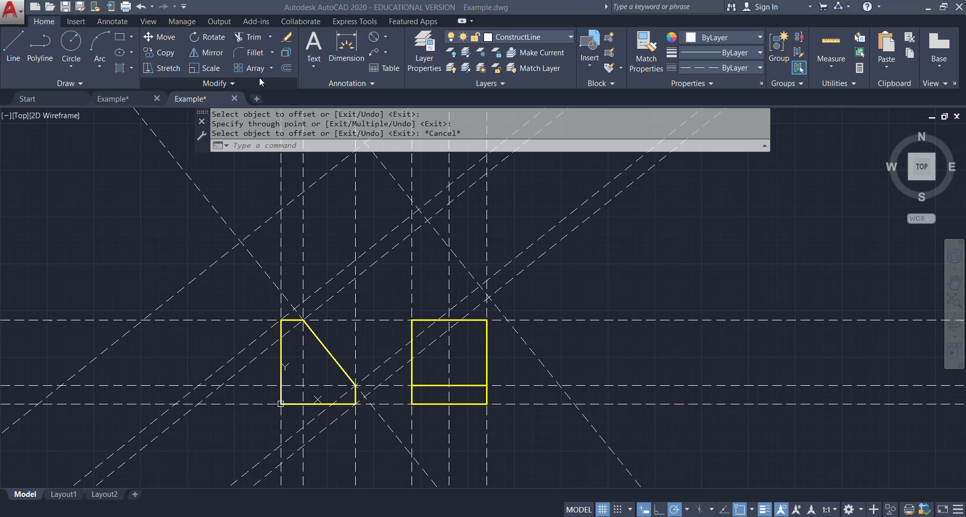
After checking the reference drawing, offset the 8.5-unit construction line 4 units further away from the front view.
click(119, 99)
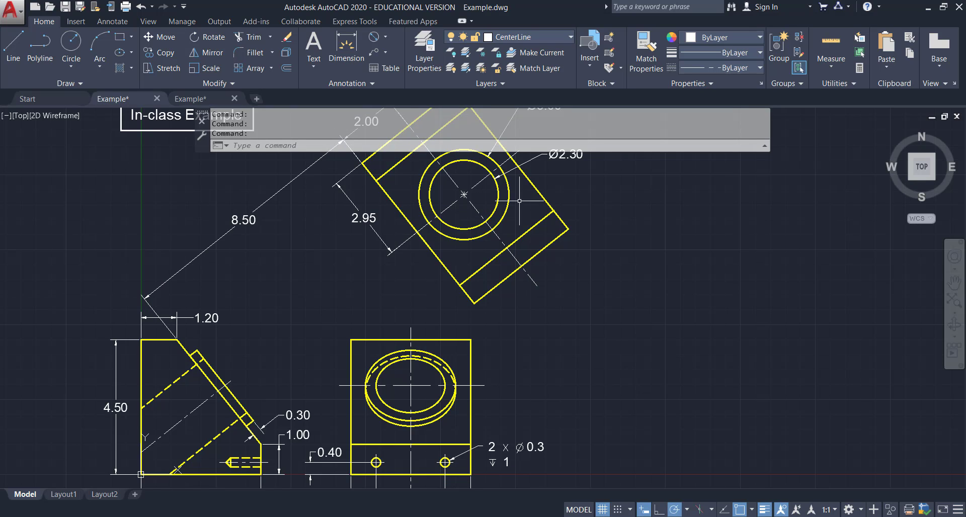
click(202, 93)
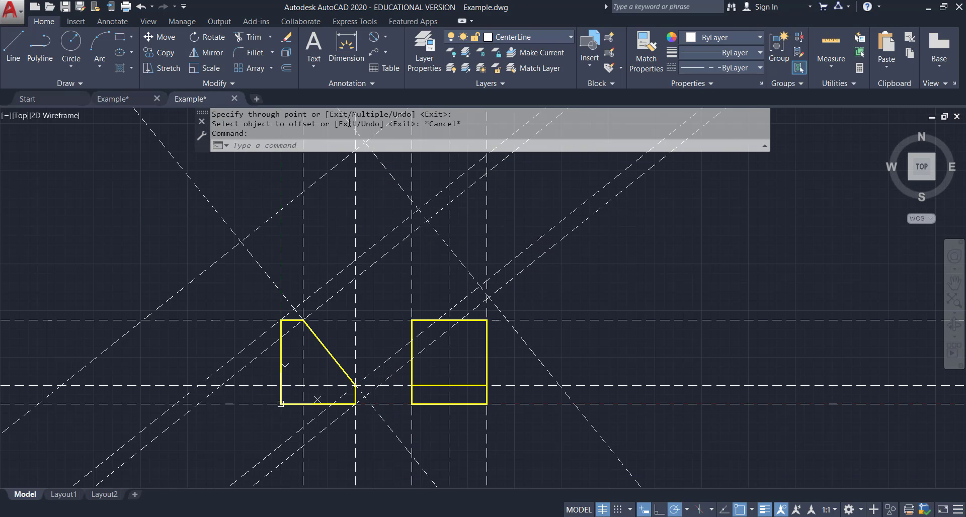
click(285, 69)
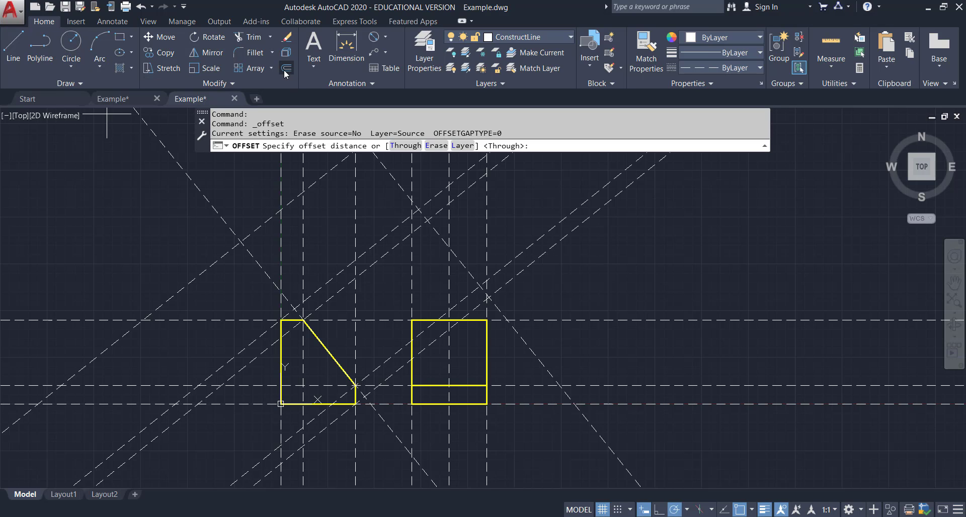
text(4)
key(Return)
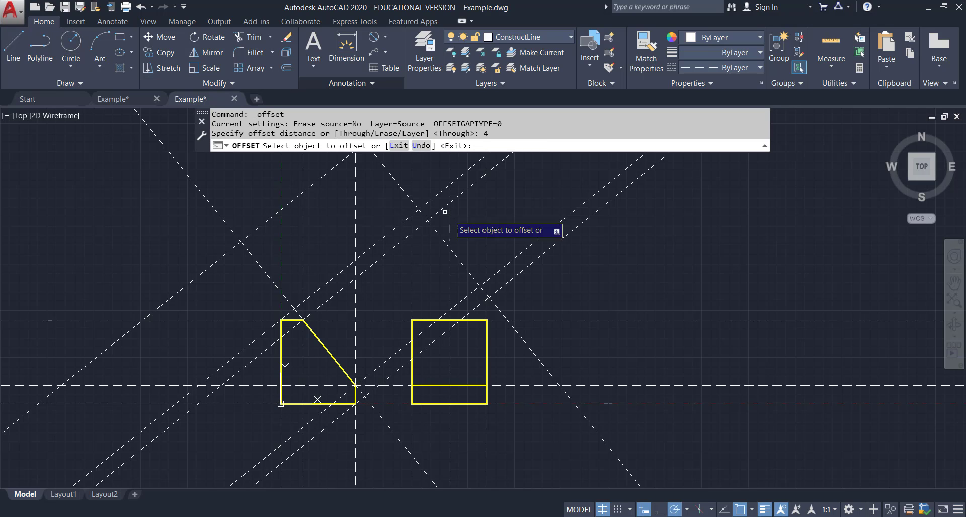
click(442, 236)
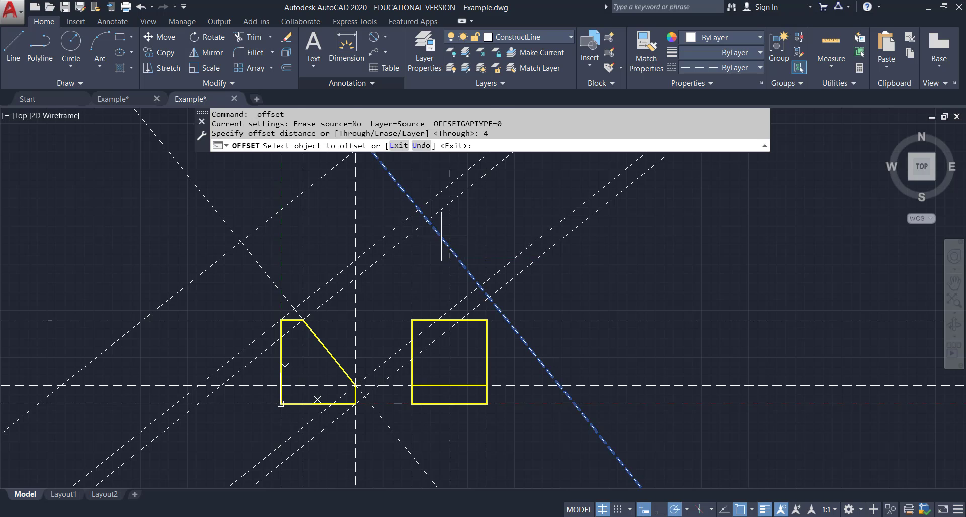
click(481, 224)
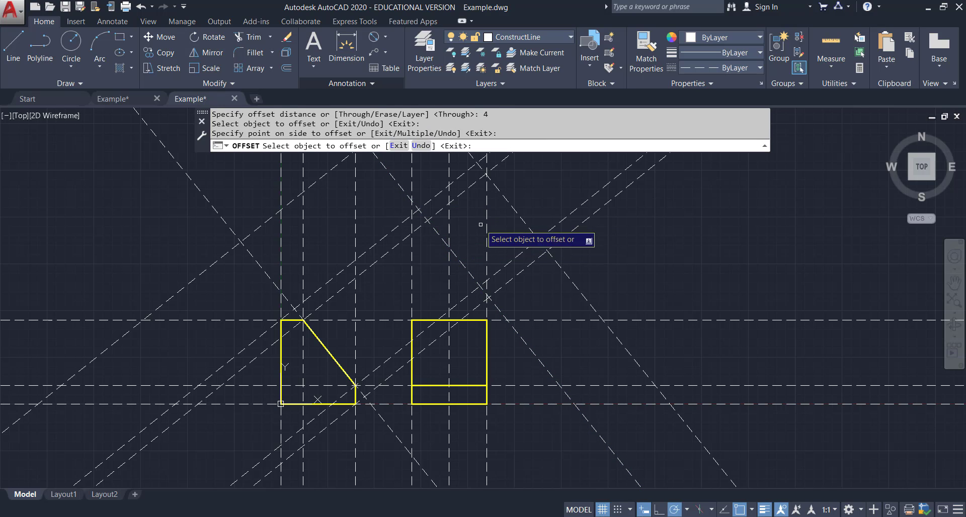
Offset the same 8.5-unit construction line 2 units away from the front view.
click(285, 72)
text(2)
key(Return)
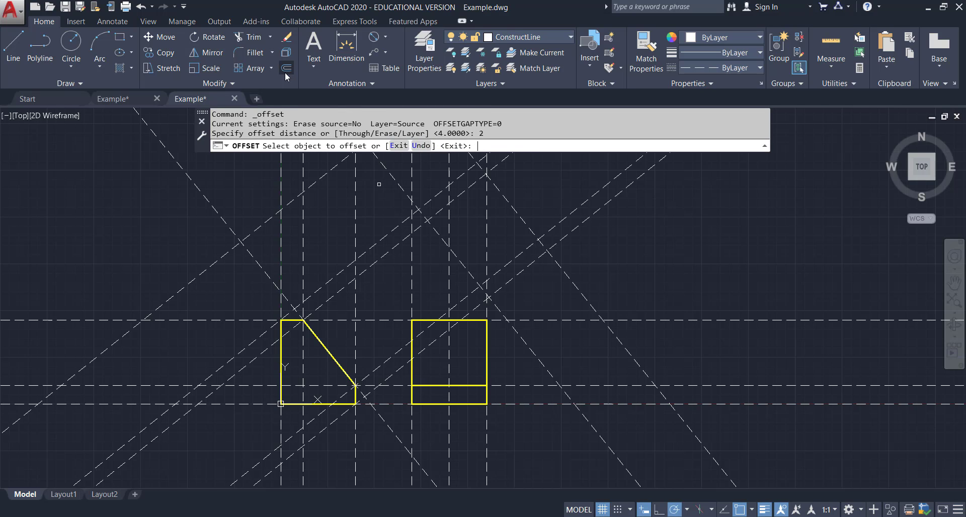
click(445, 216)
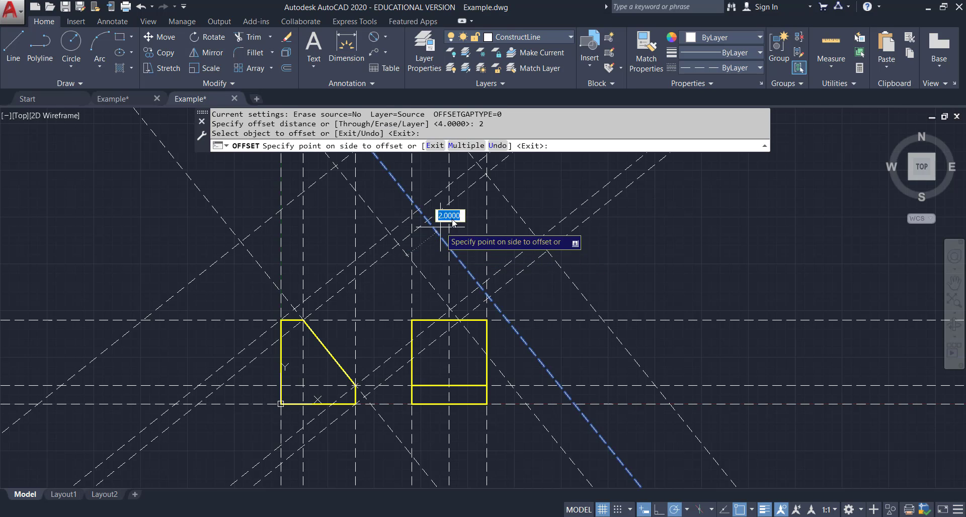
click(469, 216)
key(Escape)
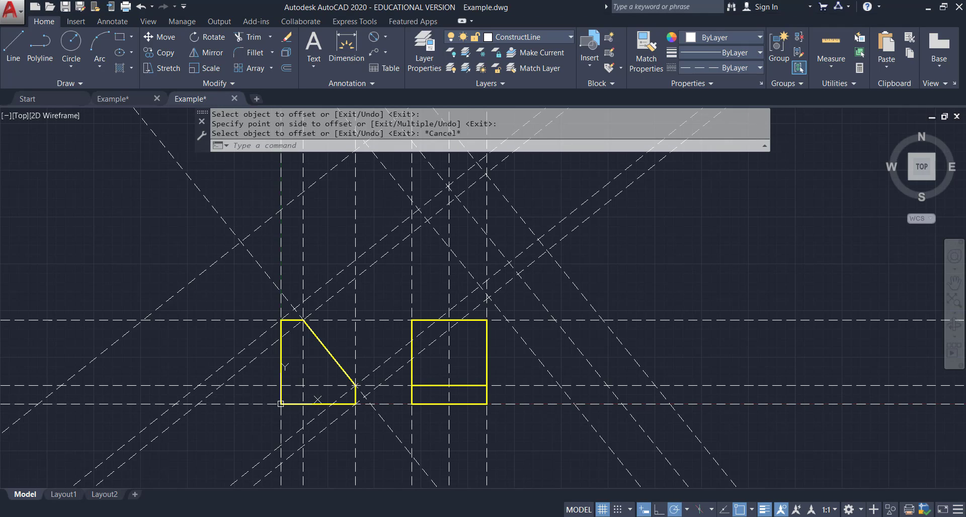
Delete the extra perpendicular construction line left of the front view.
click(194, 277)
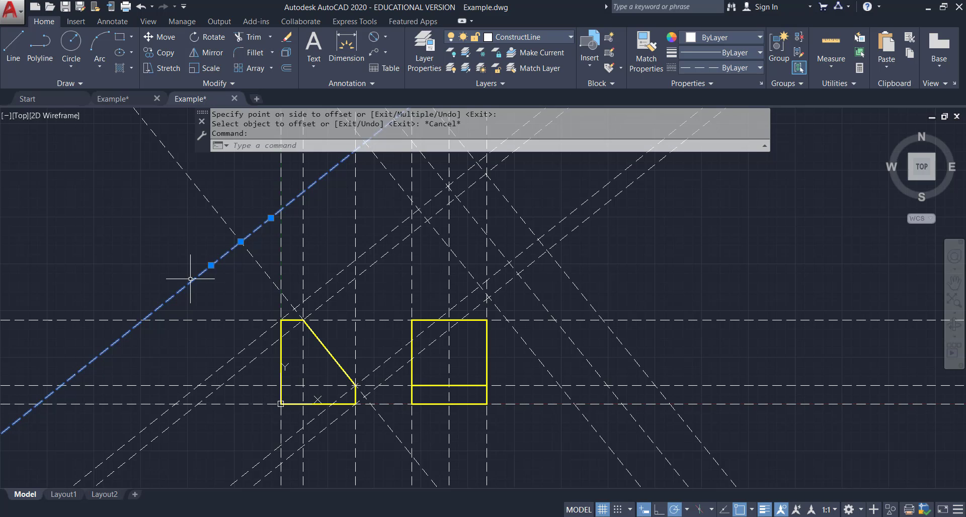
key(Delete)
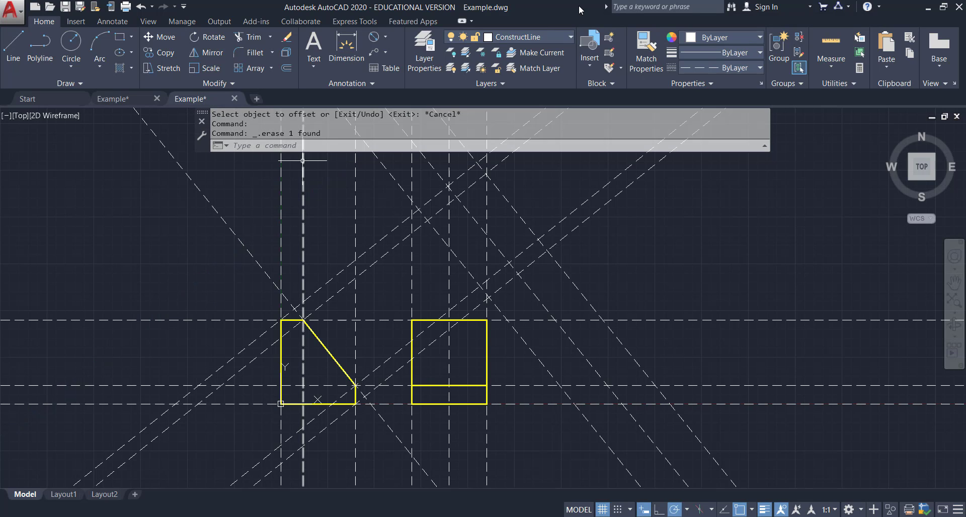
On the SolidLine_yellow layer, draw the auxiliary view's rectangular outline through the construction line intersections.
click(564, 37)
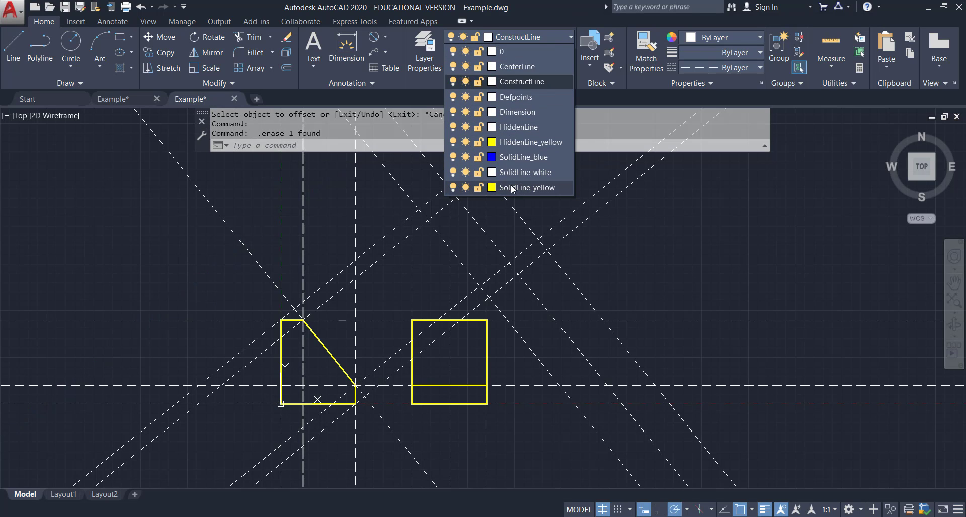
click(511, 187)
click(13, 44)
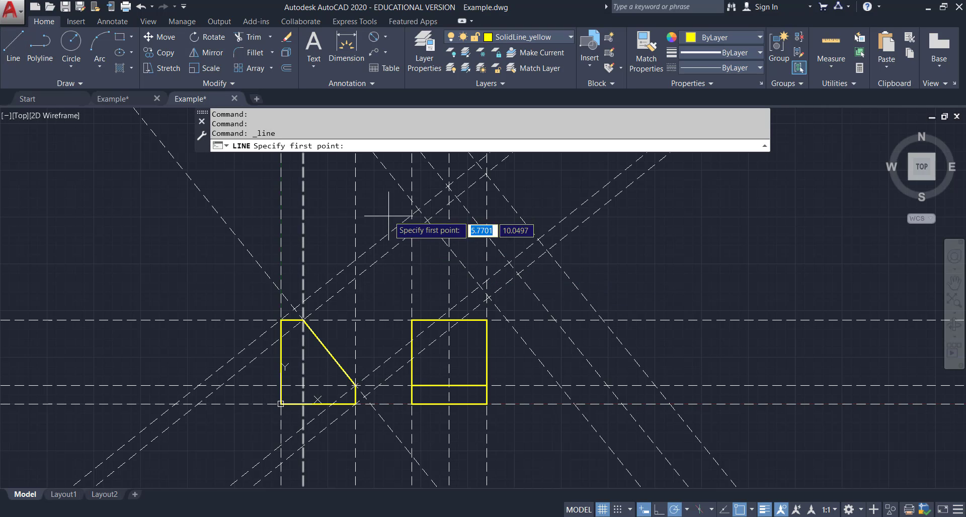
click(418, 209)
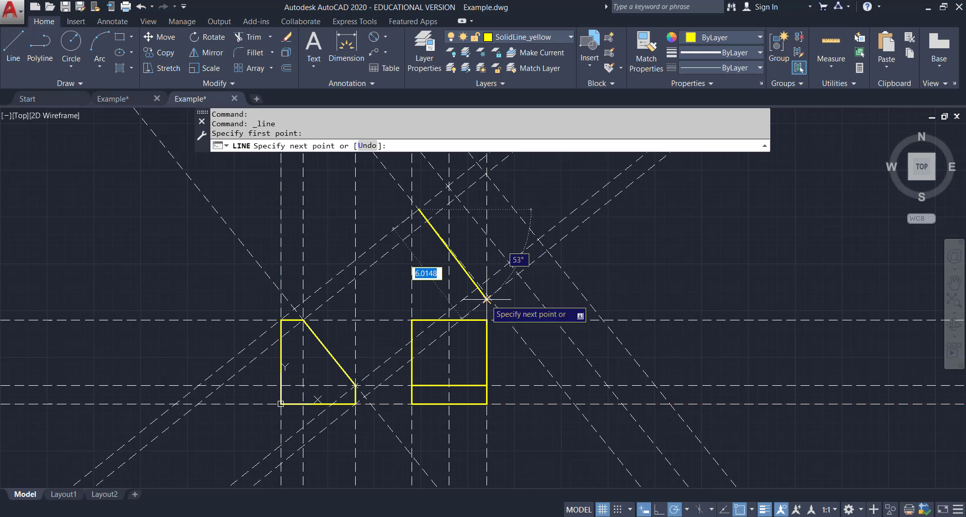
scroll(487, 299, up, 5)
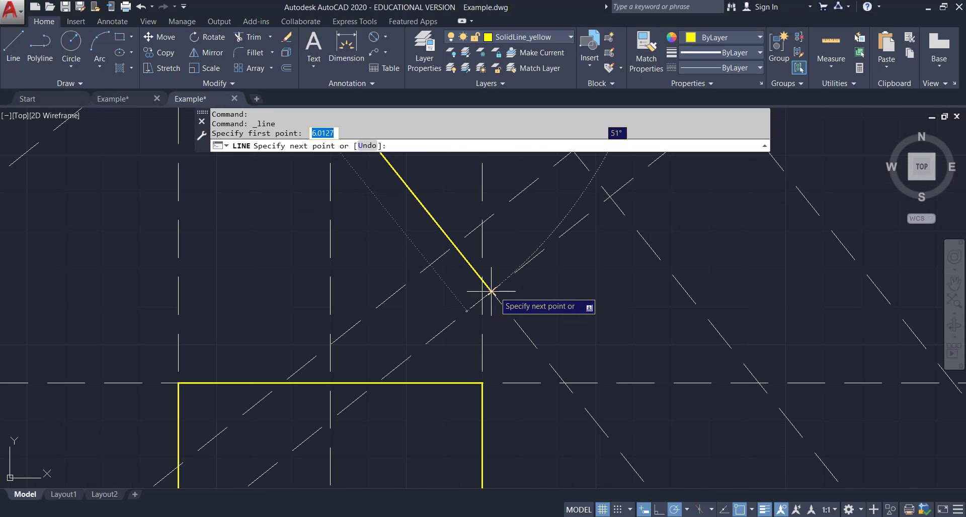
scroll(491, 291, down, 3)
scroll(492, 286, up, 8)
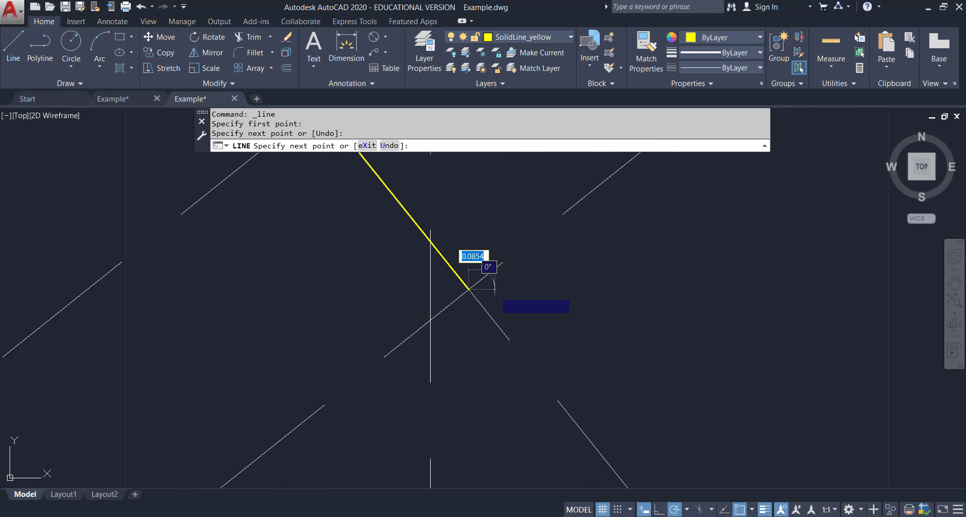
scroll(469, 289, down, 4)
click(493, 291)
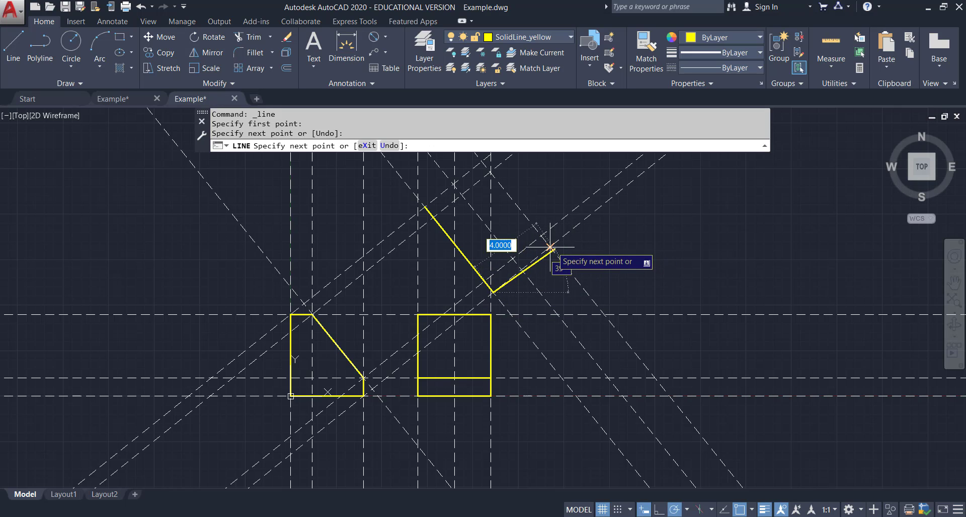
click(550, 247)
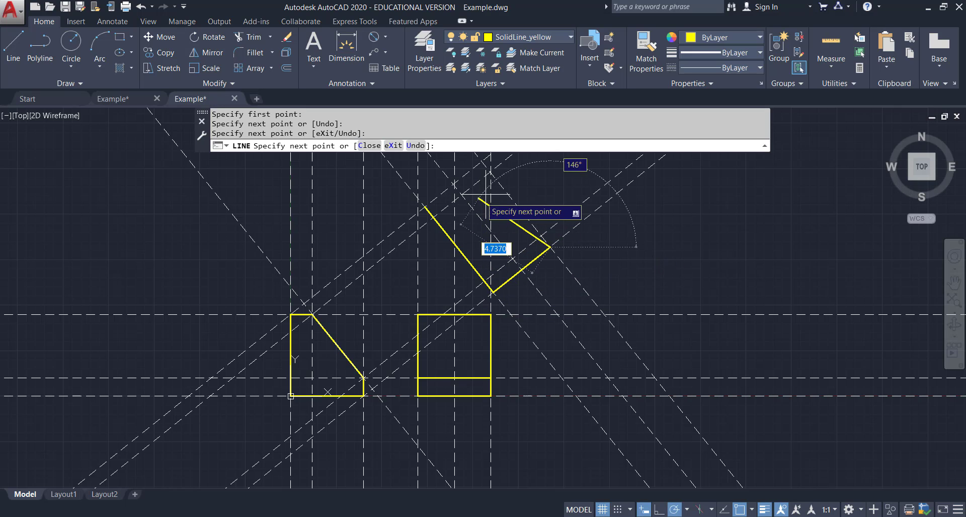
click(482, 162)
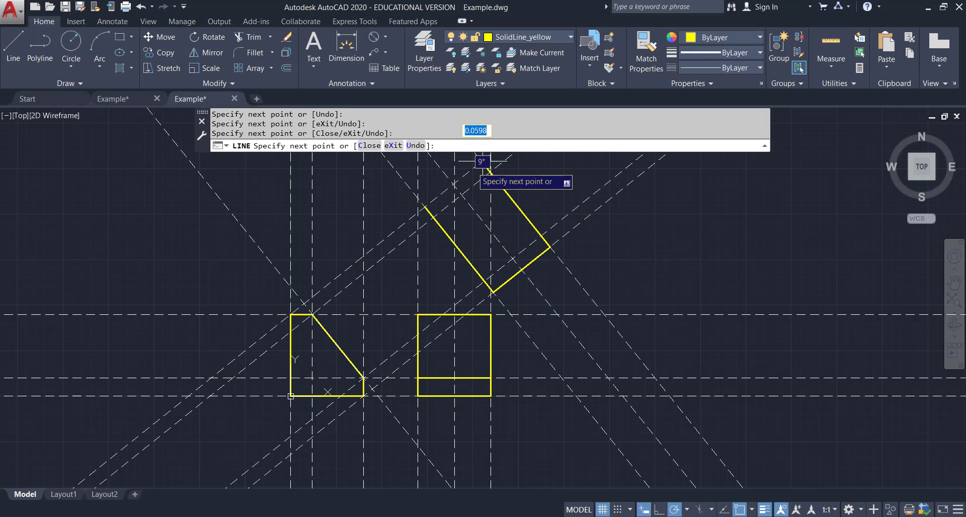
click(424, 206)
key(Escape)
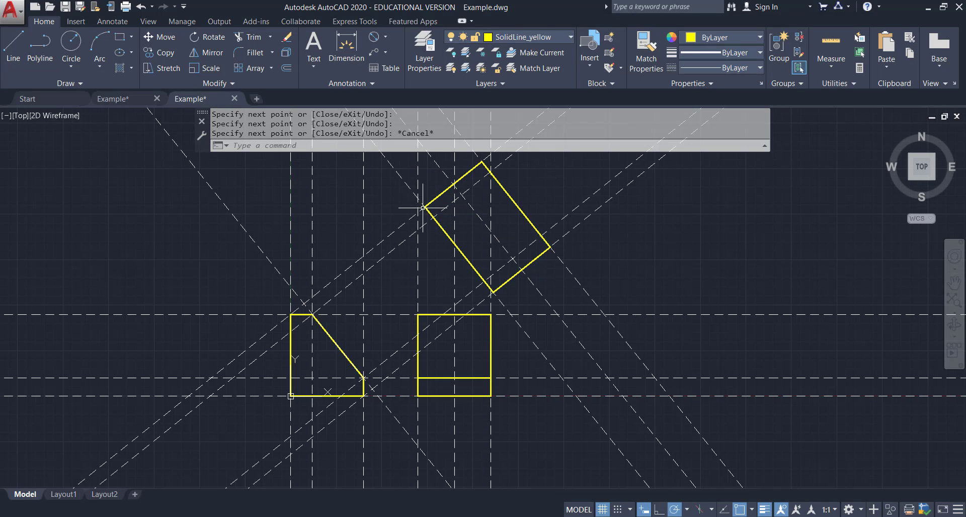
Draw a line across the auxiliary view along the 2-unit offset construction line.
click(13, 45)
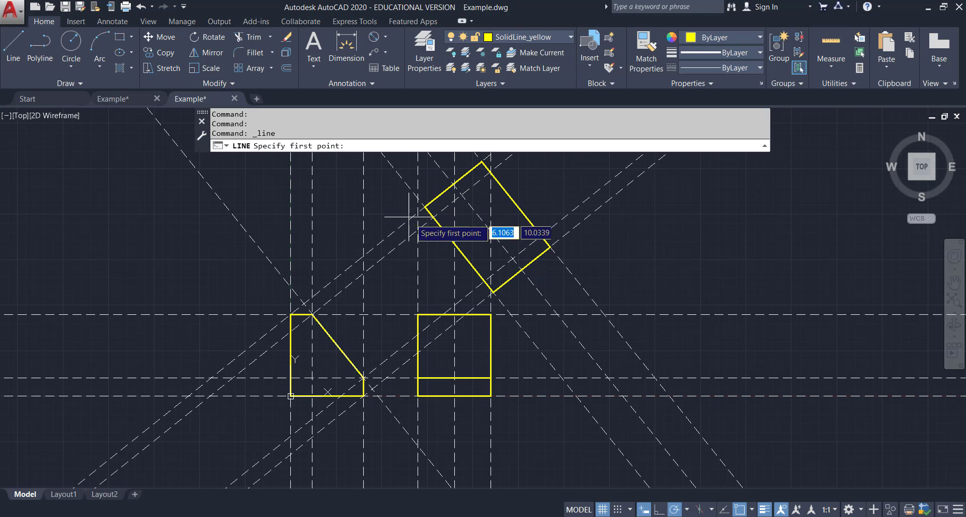
click(434, 218)
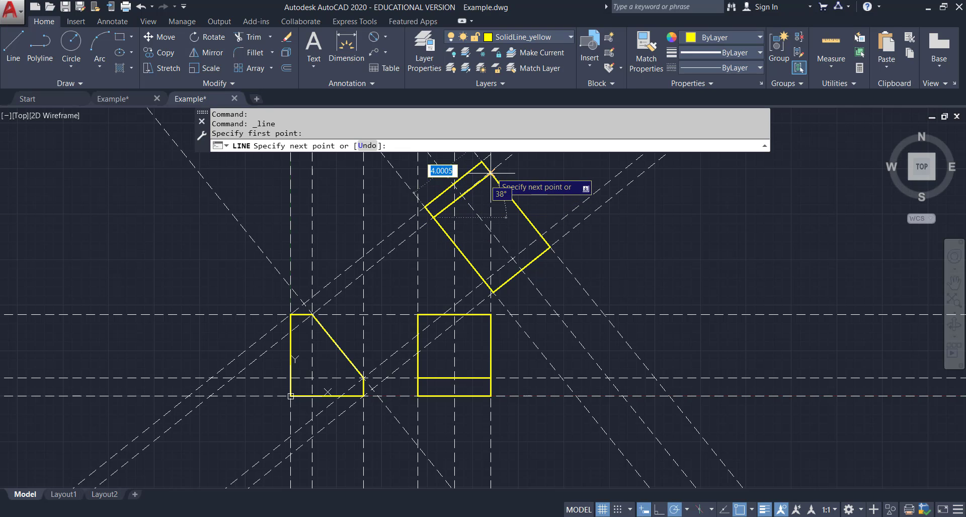
scroll(487, 173, up, 7)
middle_drag(479, 179, 475, 248)
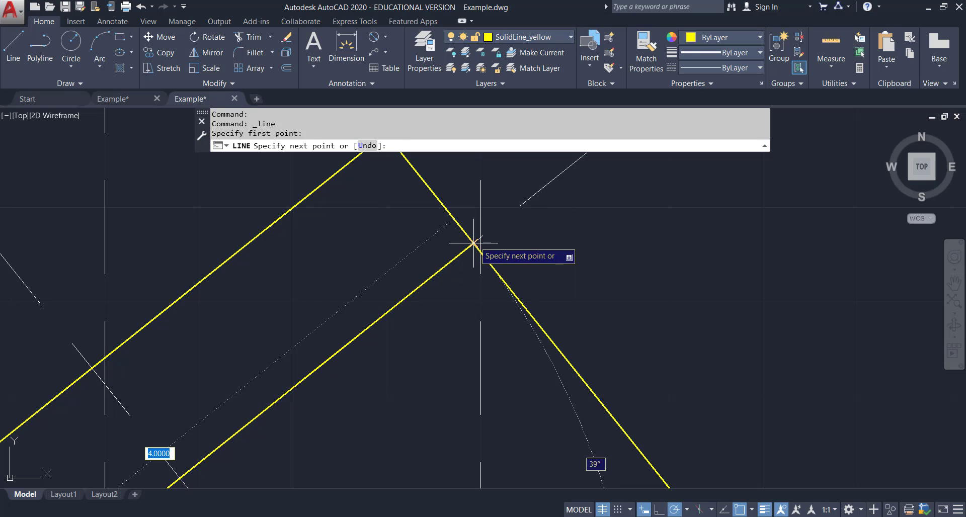
click(475, 243)
key(Escape)
Draw a second line across the auxiliary view between the construction line intersections near its lower end.
scroll(475, 243, down, 6)
middle_drag(597, 338, 578, 319)
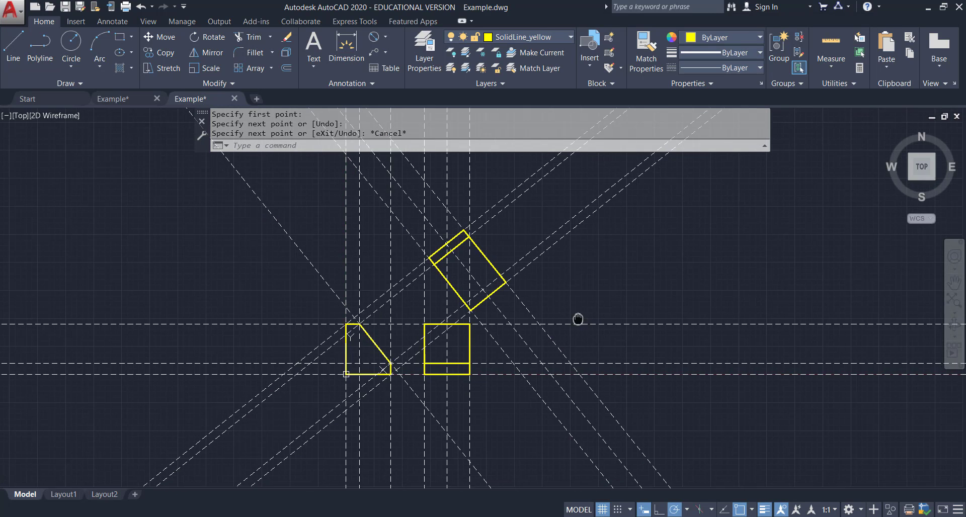
scroll(564, 322, up, 6)
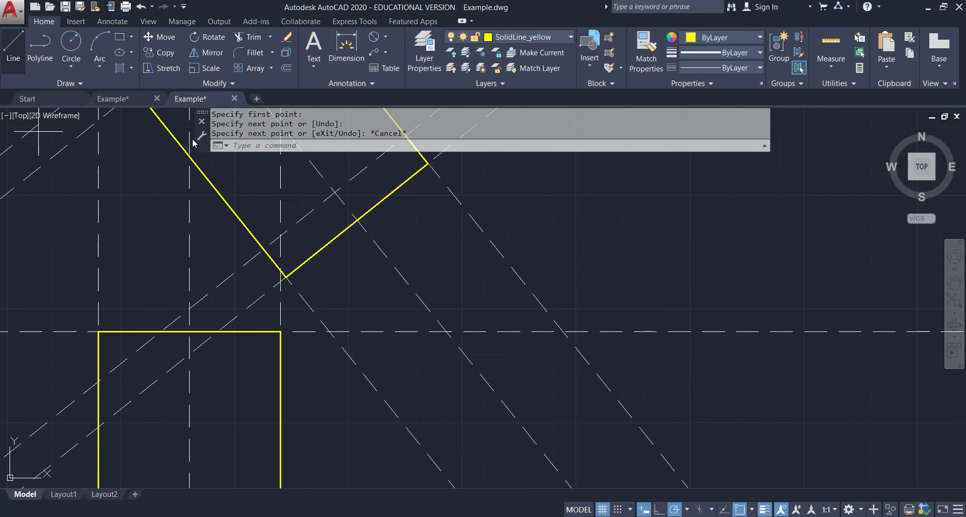
click(14, 50)
middle_drag(362, 264, 385, 369)
click(14, 50)
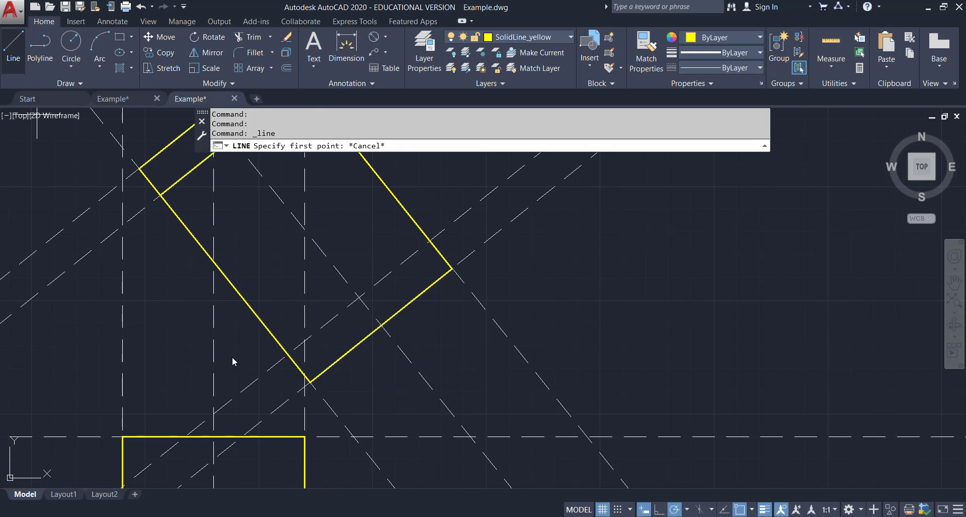
click(289, 353)
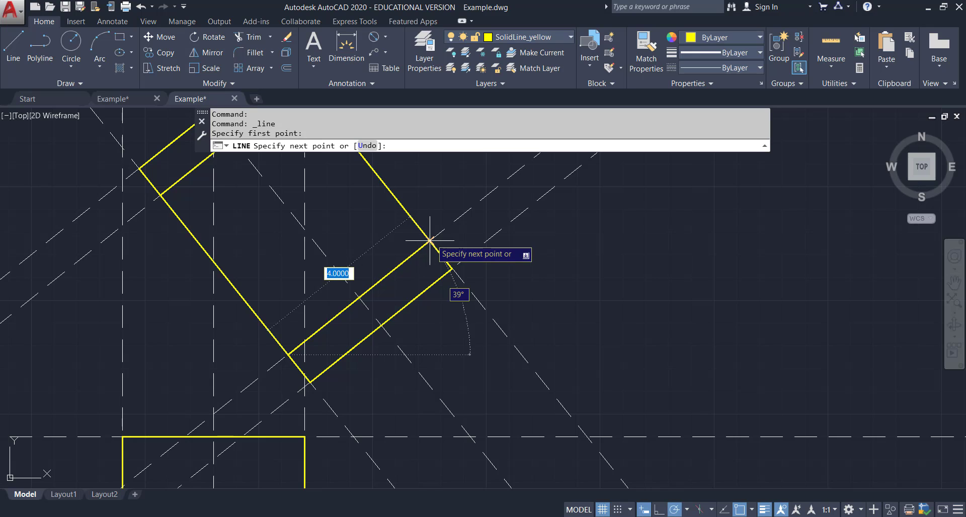
click(430, 241)
key(Escape)
scroll(482, 252, down, 4)
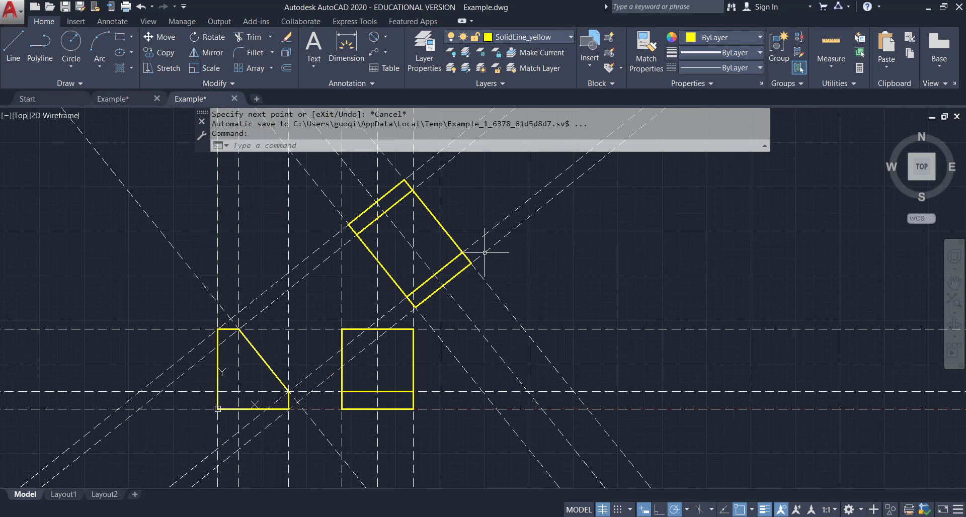
Offset the construction line along the auxiliary view's upper-left edge 2.95 units into the view to locate the hole centre.
middle_drag(484, 252, 507, 280)
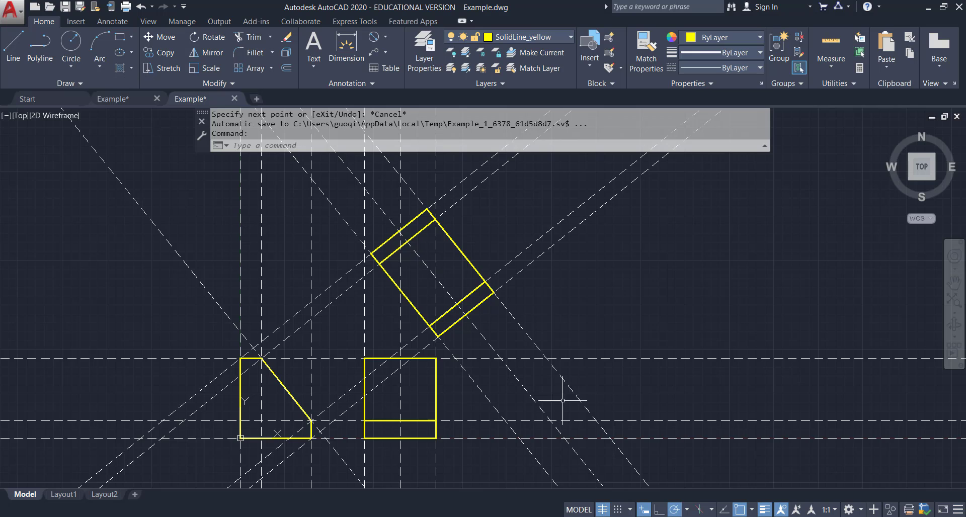
key(alt+Tab)
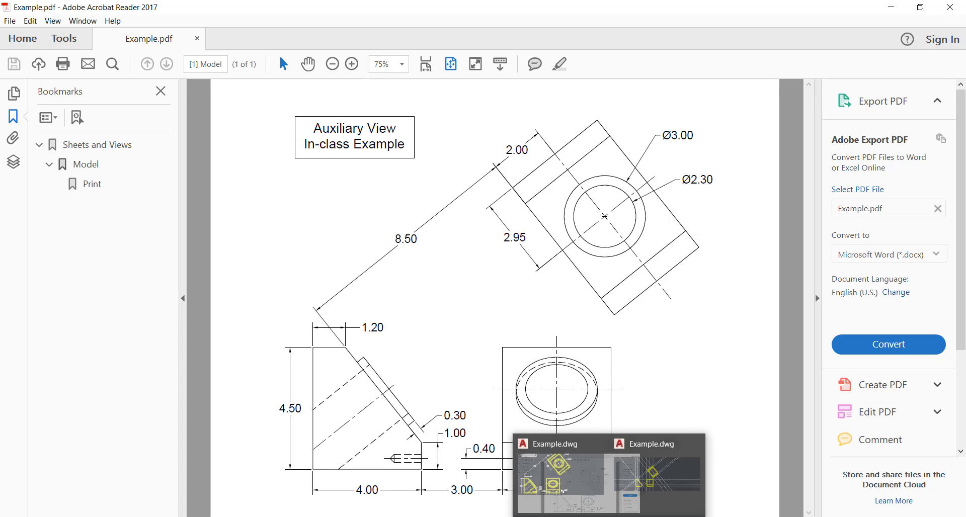
click(575, 516)
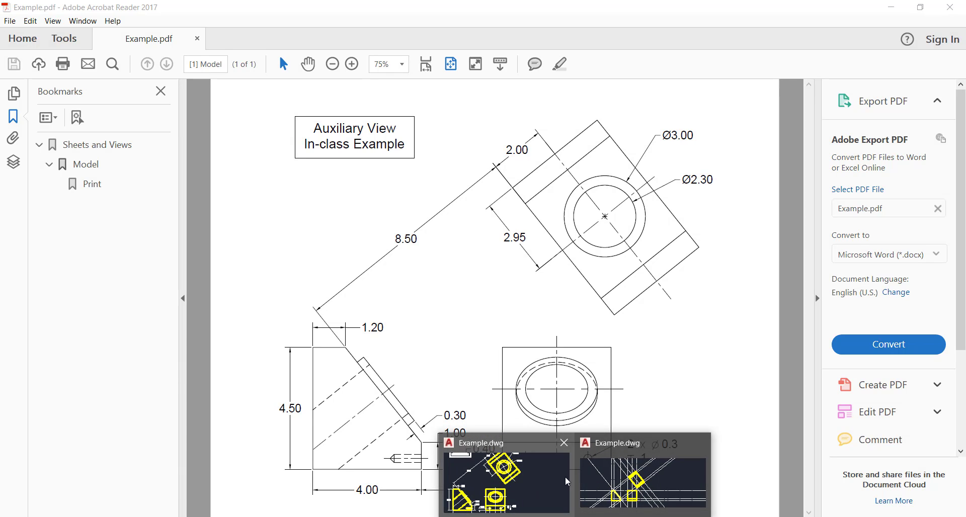
click(589, 482)
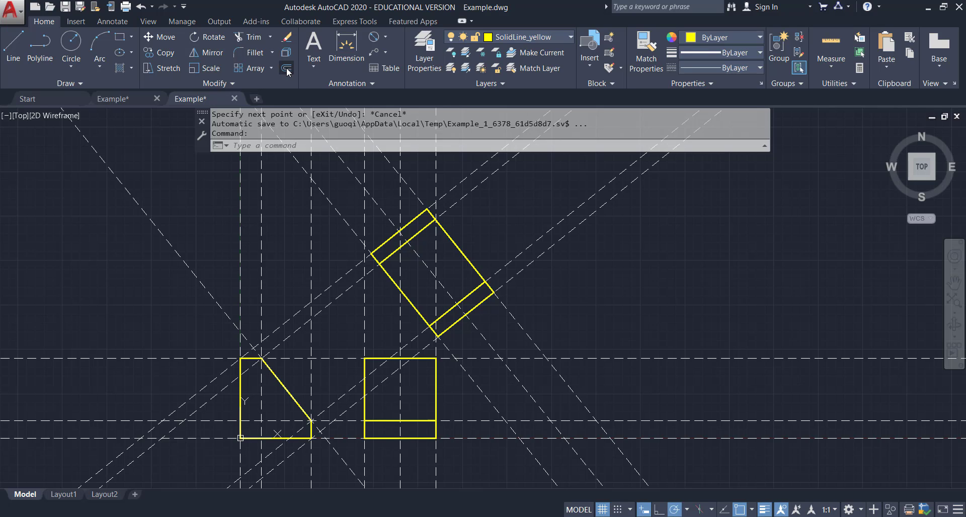
text(2.)
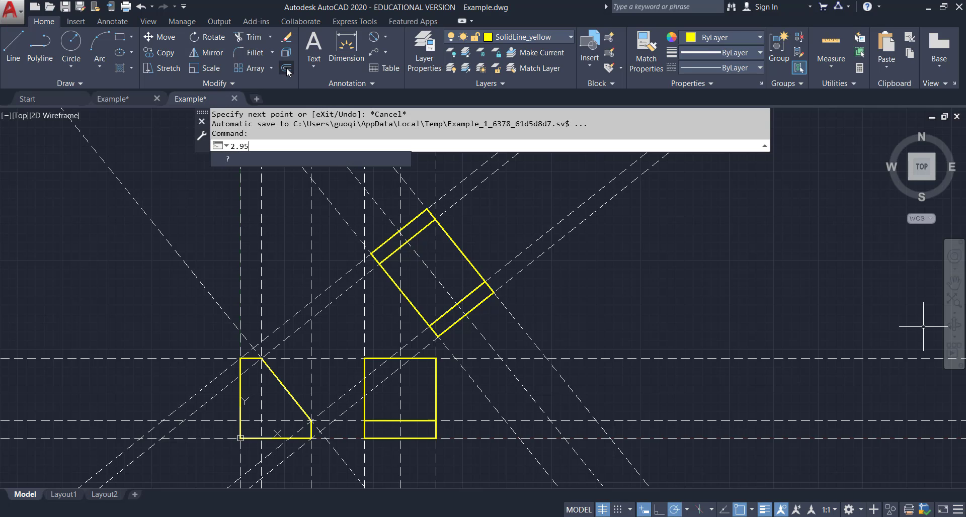
text(95)
key(Return)
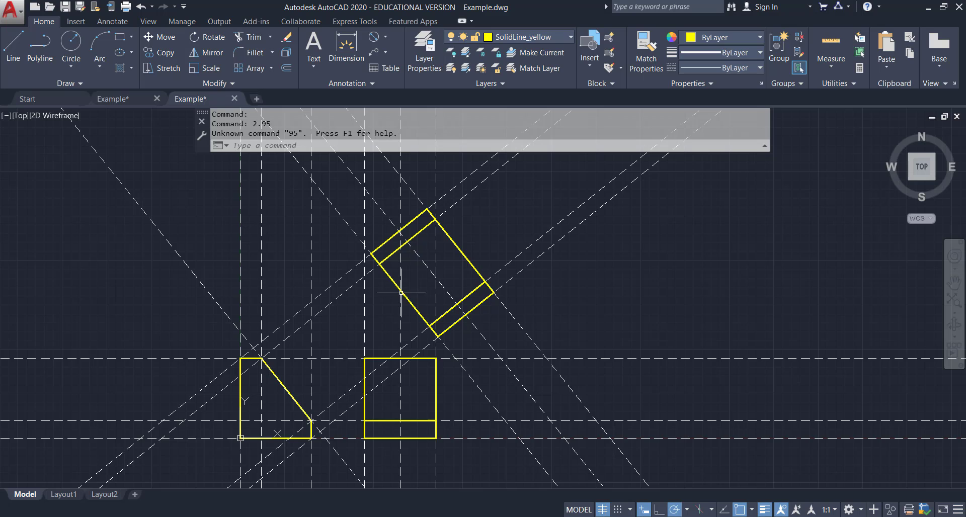
click(286, 68)
text(2.95)
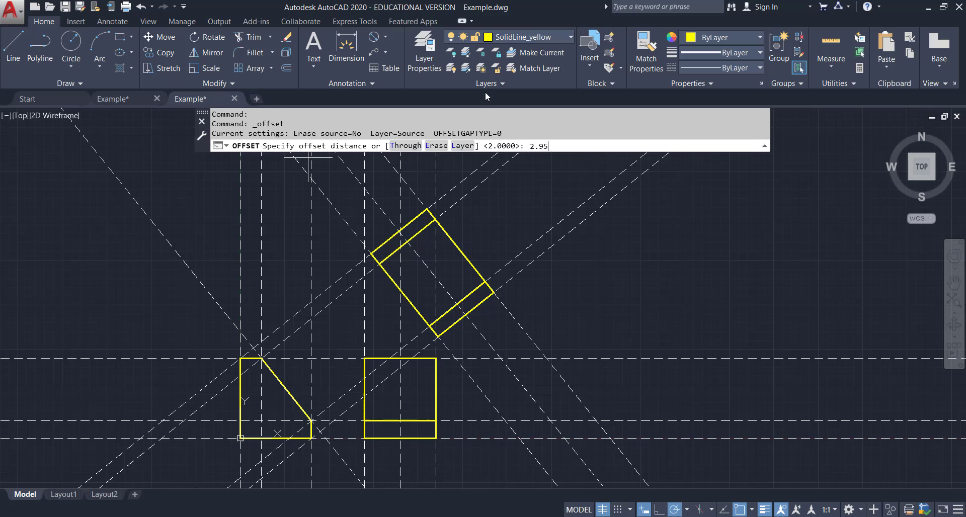
key(Return)
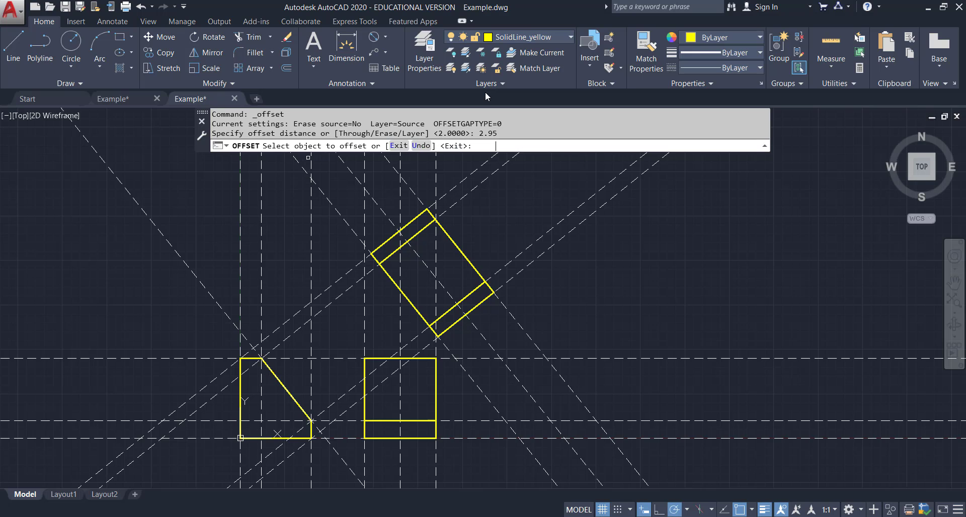
click(354, 264)
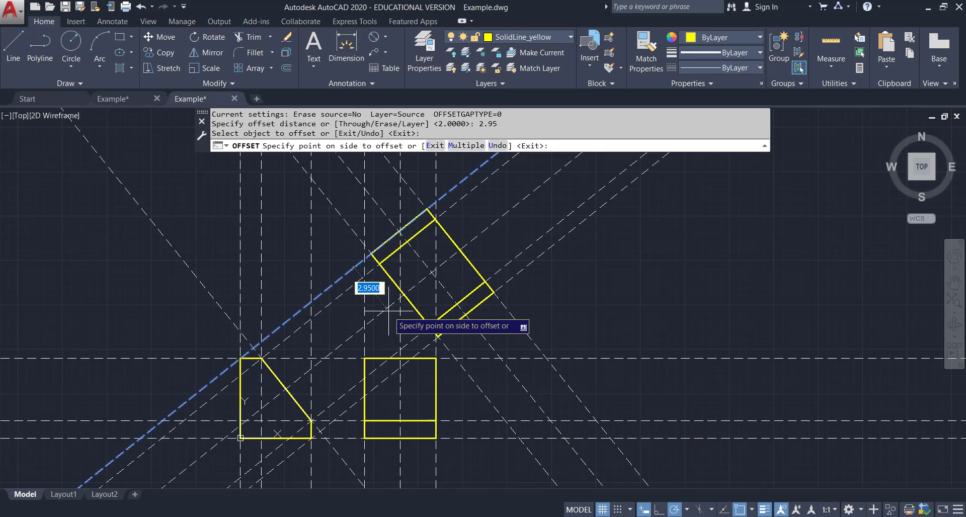
click(389, 311)
key(Escape)
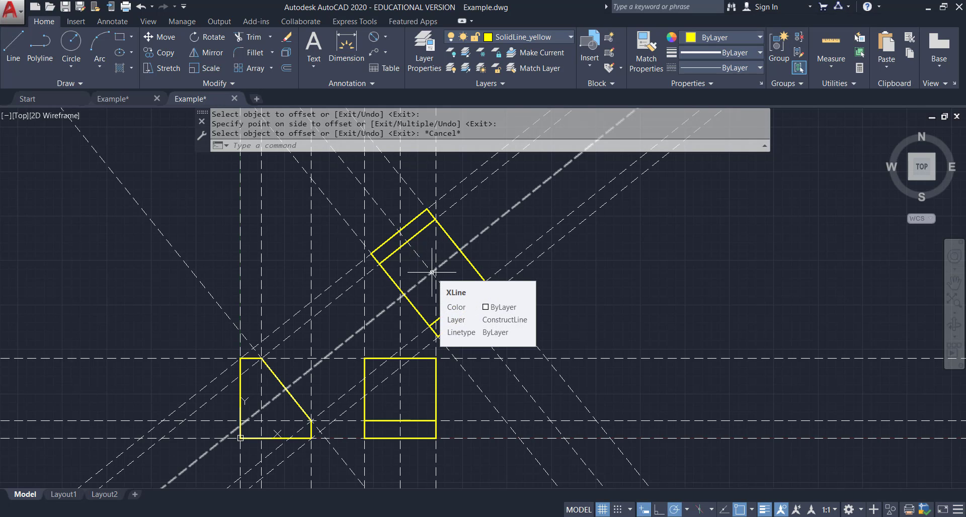
Draw a Ø3 circle centred at the construction line intersection inside the auxiliary view.
scroll(432, 272, up, 3)
scroll(217, 171, up, 3)
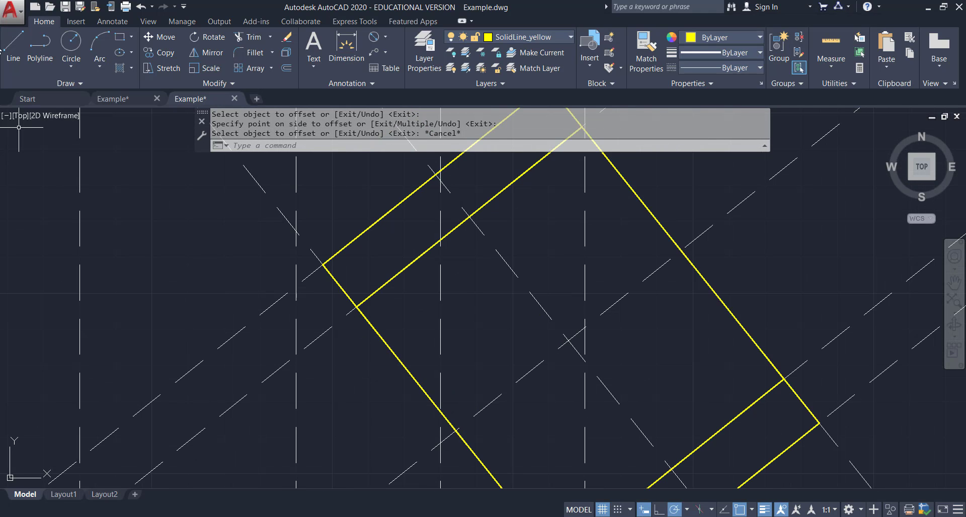
click(71, 68)
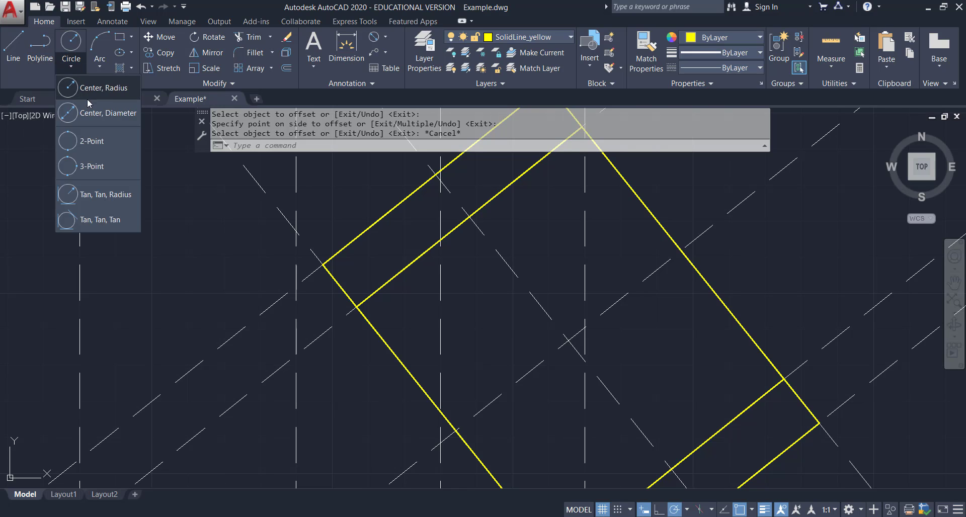
click(89, 113)
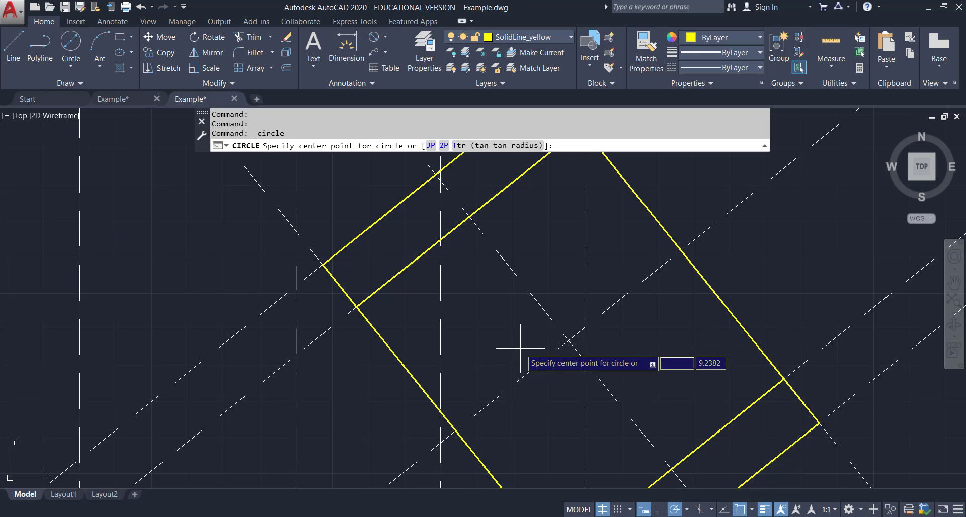
click(569, 341)
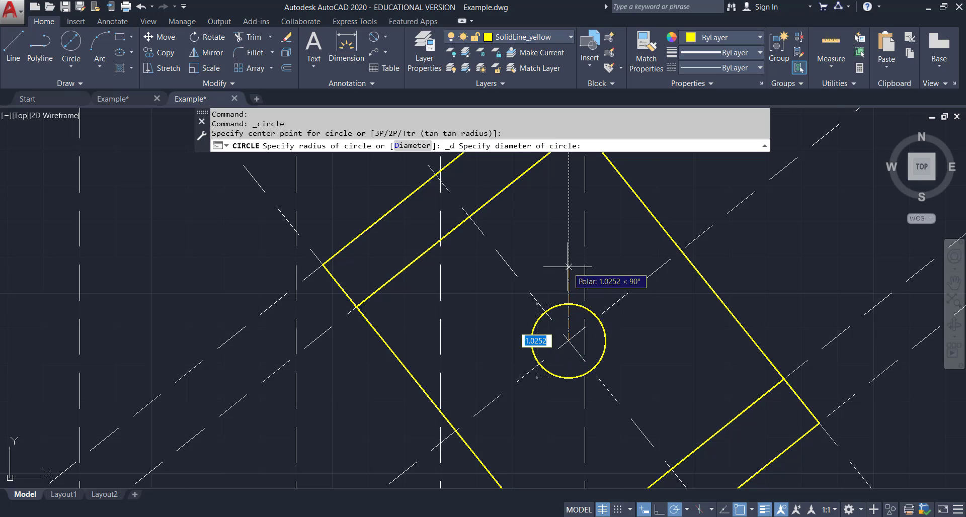
text(3038)
key(Return)
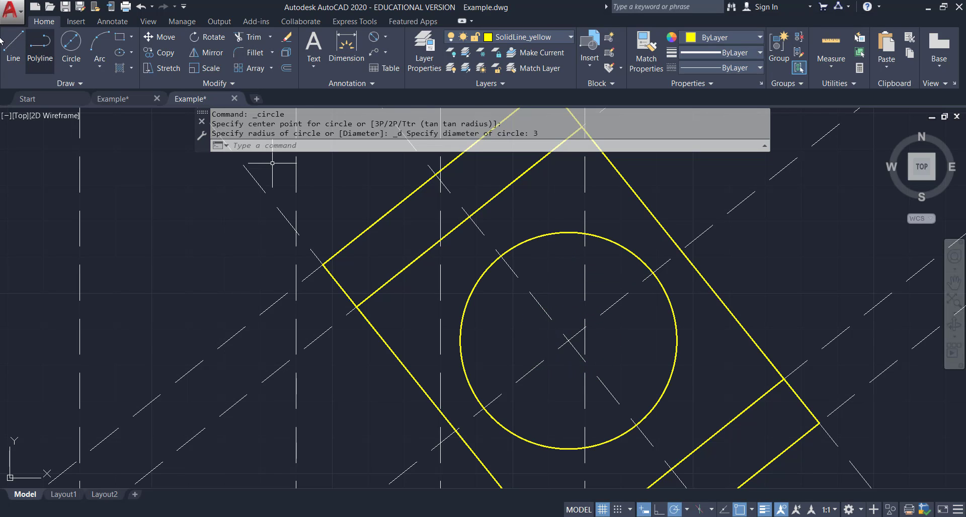
Draw a concentric Ø2.3 circle at the same centre point.
click(71, 66)
click(91, 115)
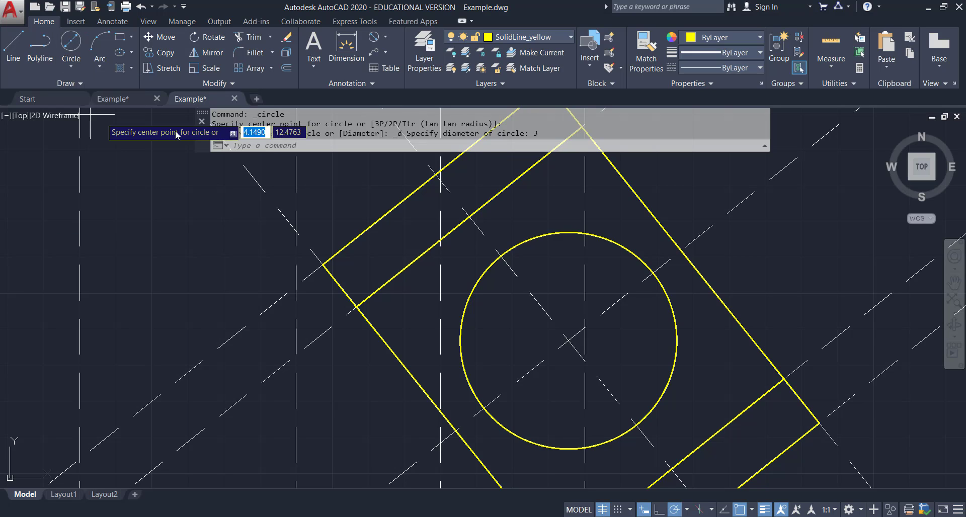
click(568, 340)
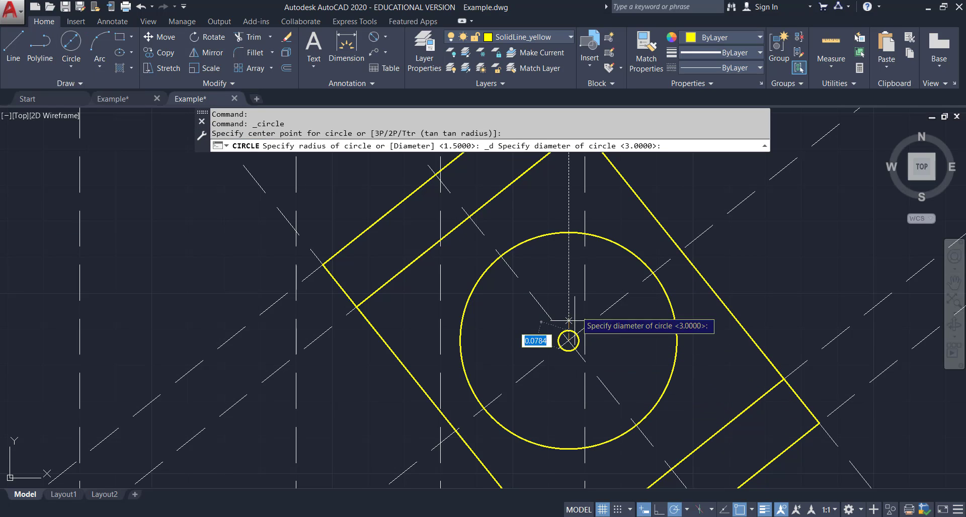
text(2.3)
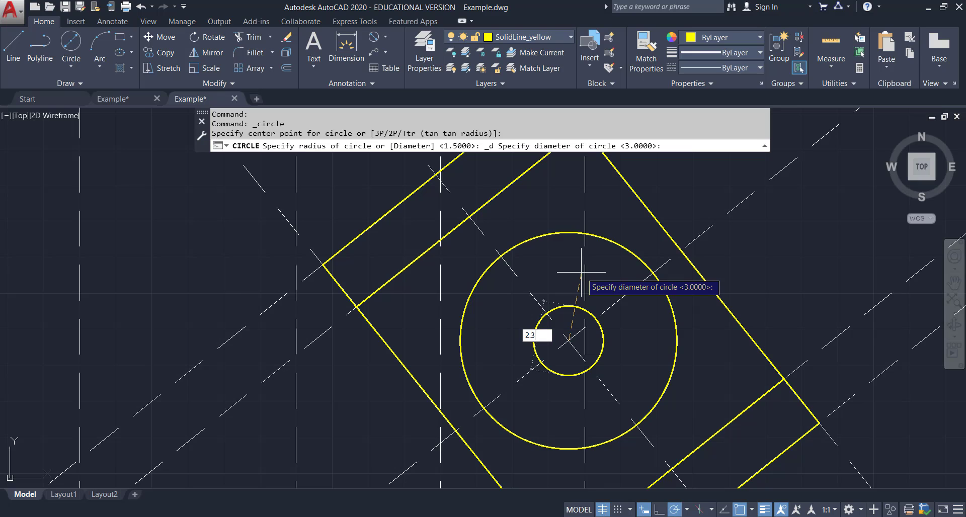
key(Return)
Check the hole dimensions on the reference PDF and return to the drawing.
scroll(571, 275, down, 1)
scroll(676, 285, down, 2)
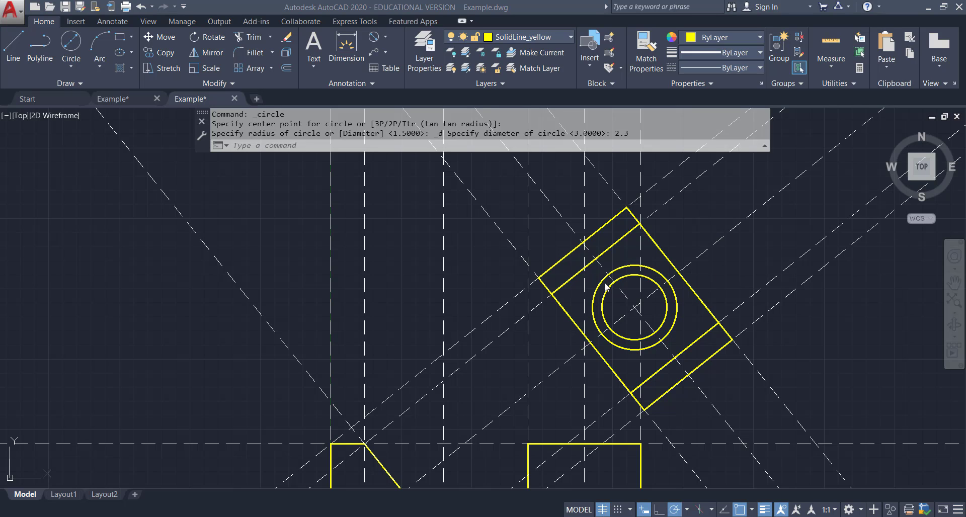
scroll(599, 316, down, 1)
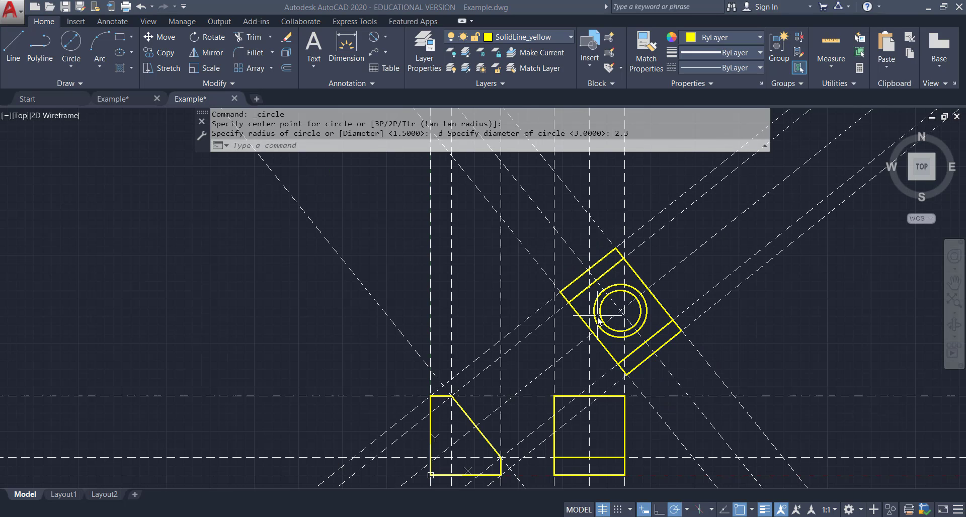
middle_drag(579, 347, 447, 234)
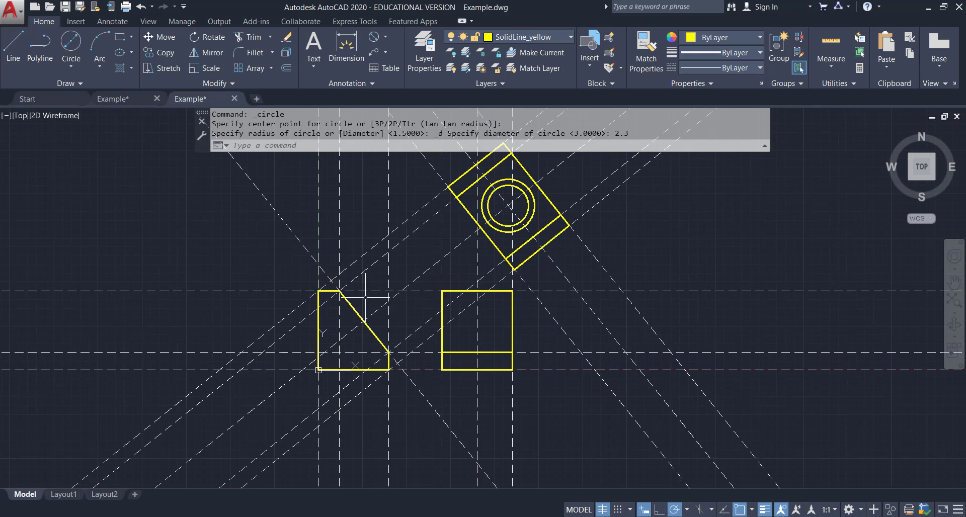
key(alt+Tab)
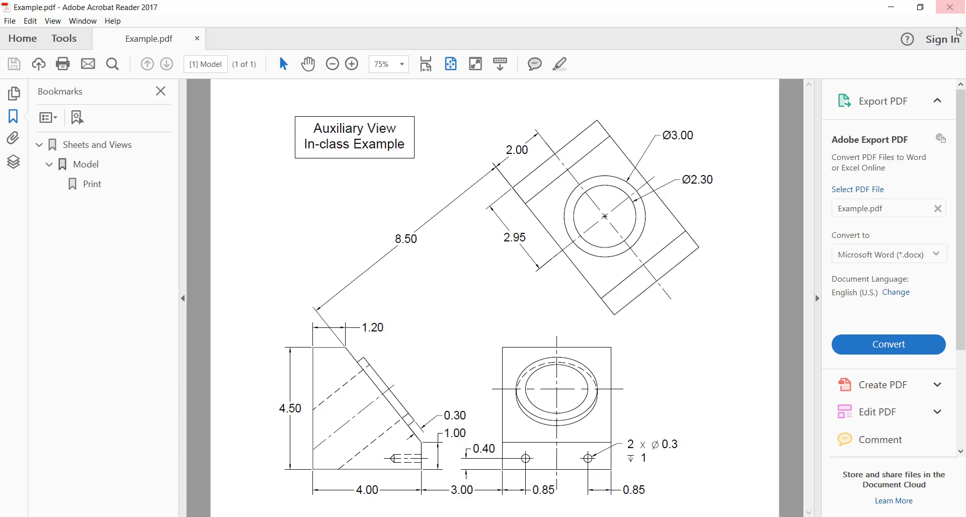
mouse_move(610, 516)
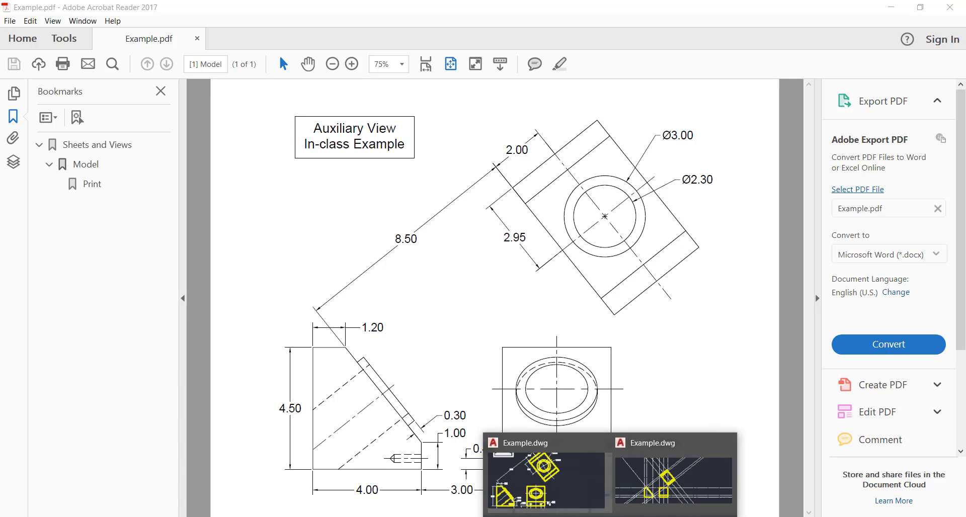
click(685, 495)
scroll(487, 221, up, 2)
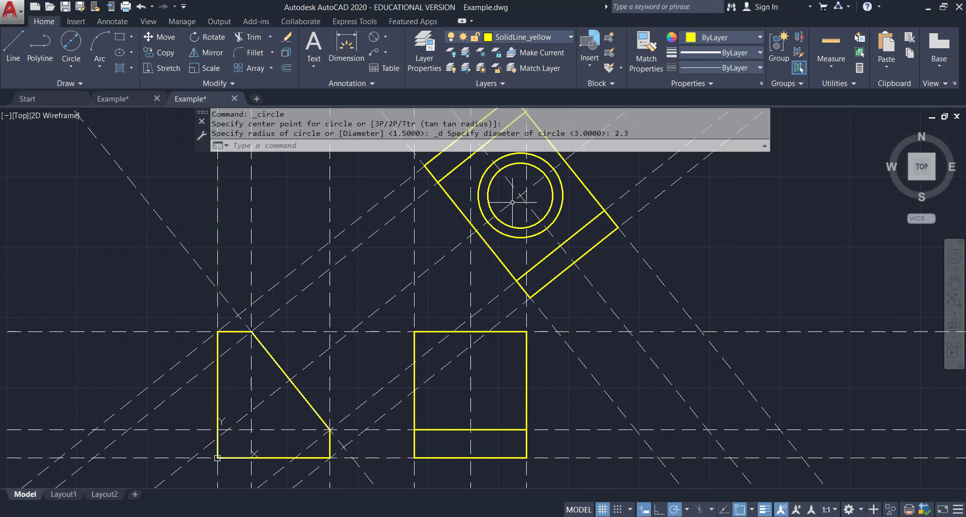
middle_drag(545, 177, 537, 259)
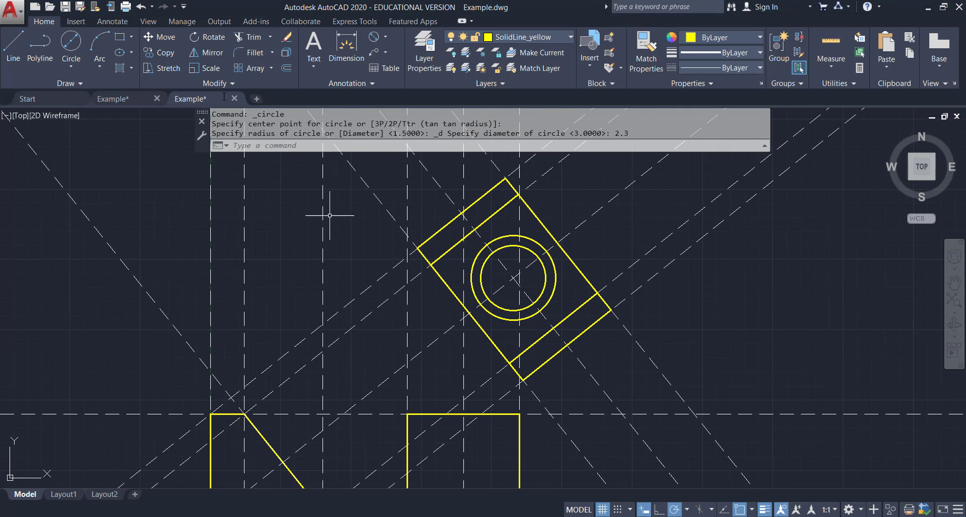
Offset the diagonal projection line through the edges of both circles on each side using the Through option.
click(286, 68)
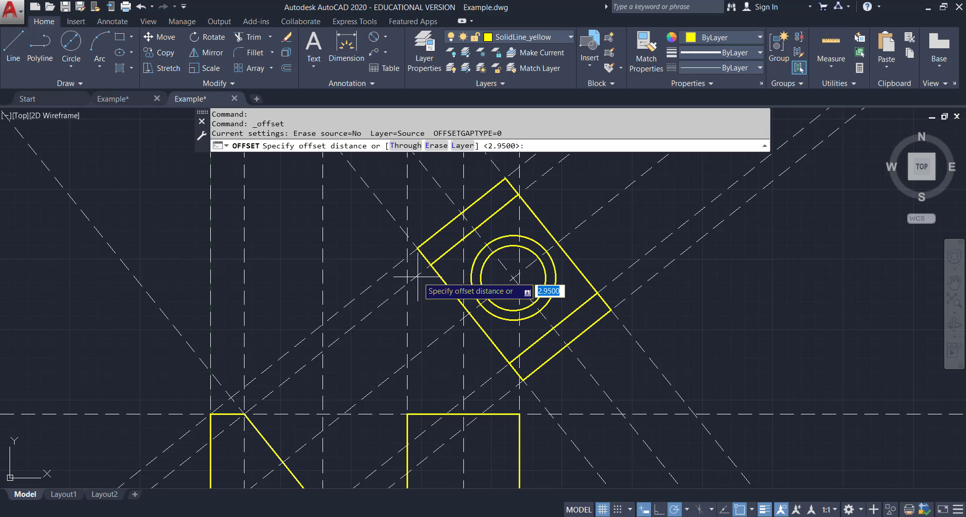
click(397, 146)
click(418, 275)
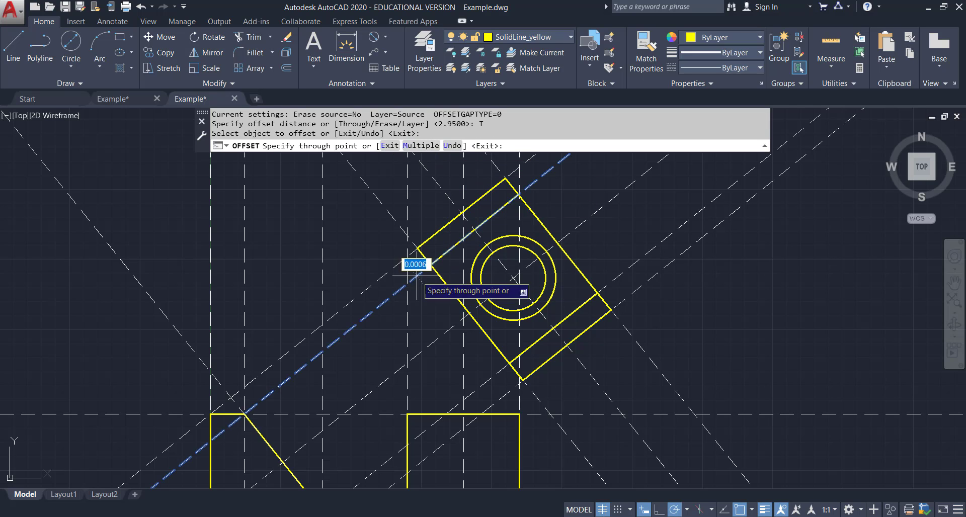
click(486, 243)
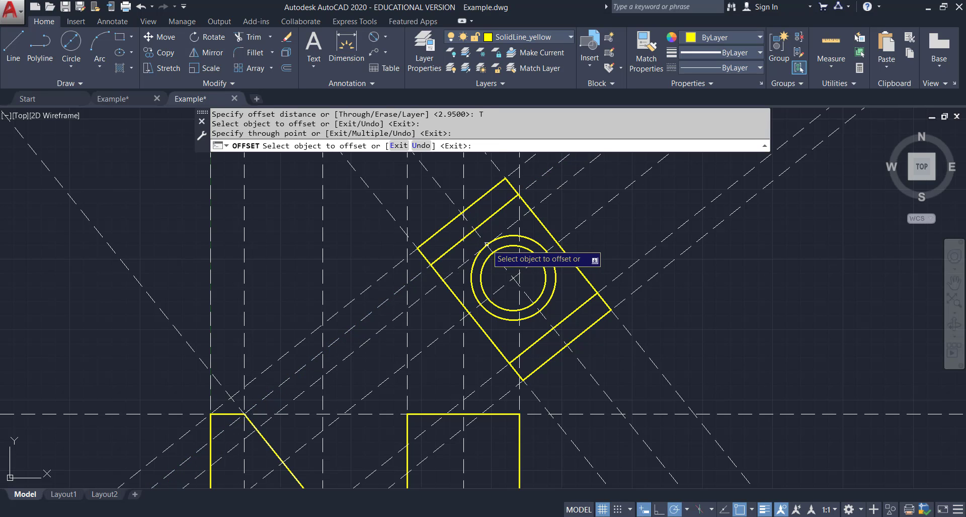
scroll(487, 244, up, 4)
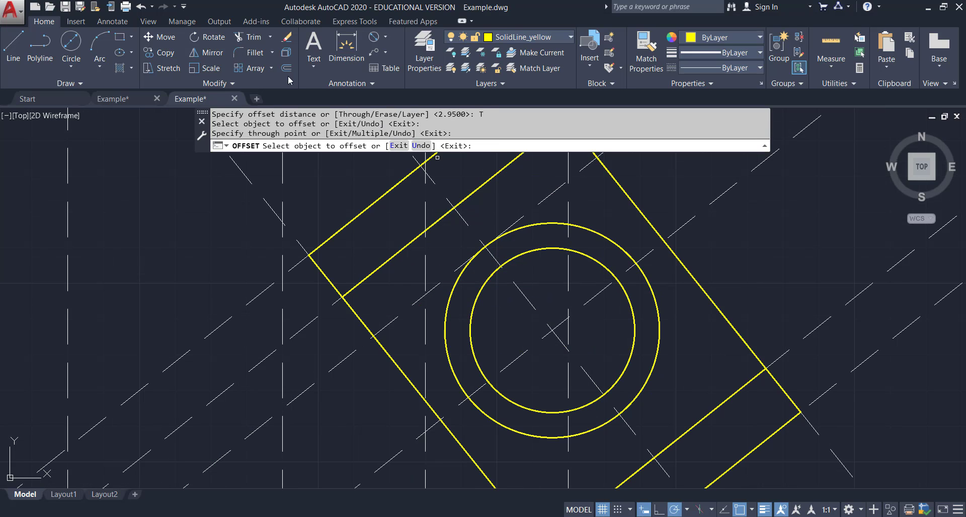
click(427, 293)
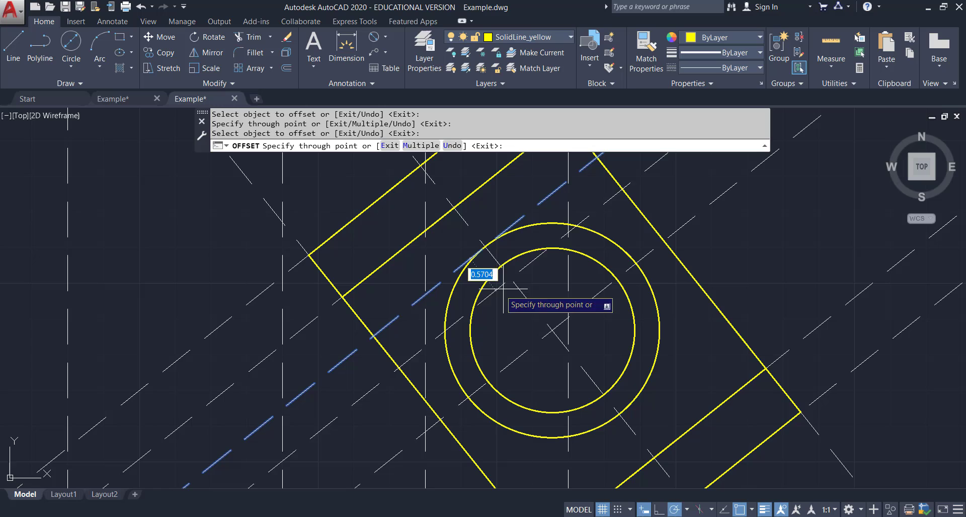
click(501, 266)
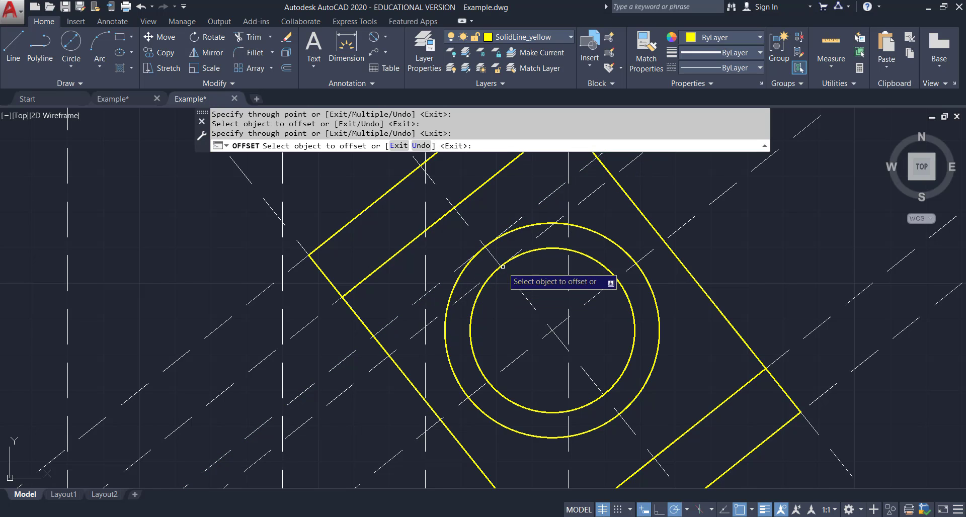
click(434, 321)
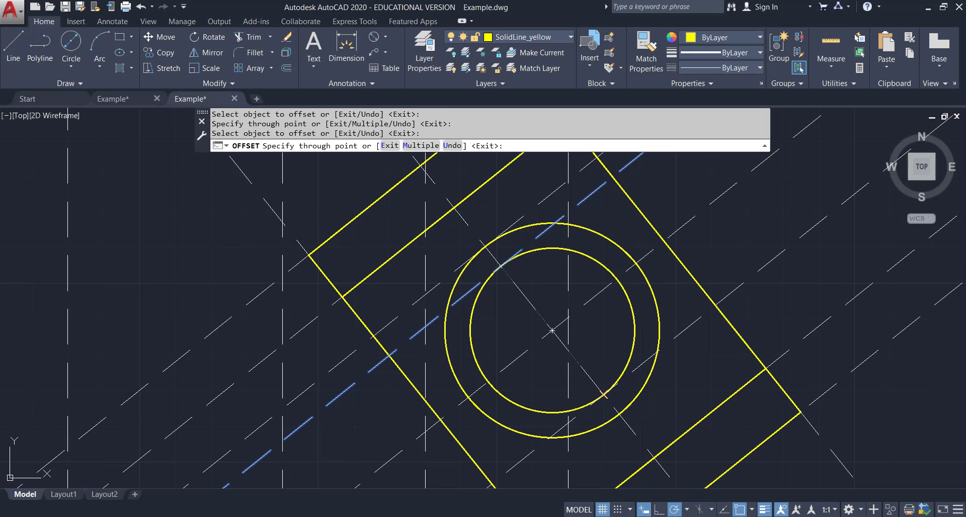
click(604, 395)
click(562, 427)
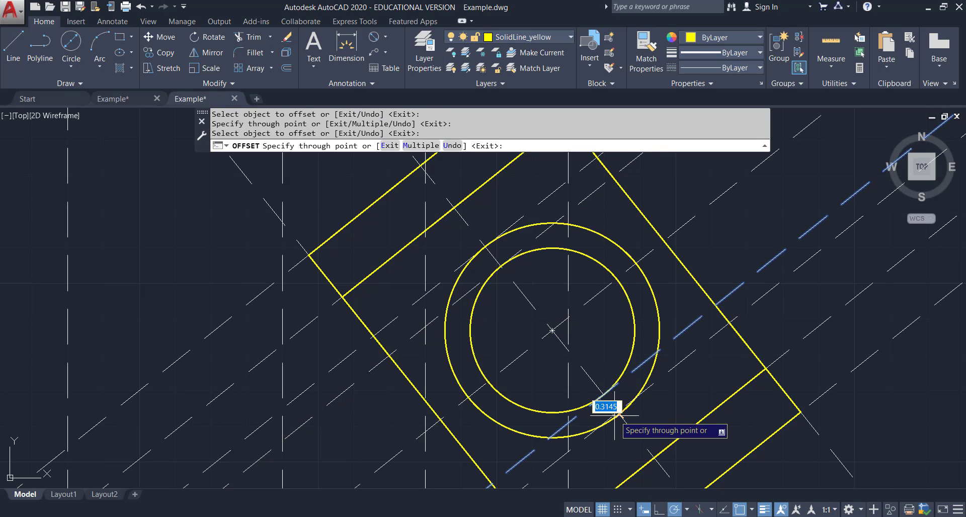
click(618, 409)
key(Escape)
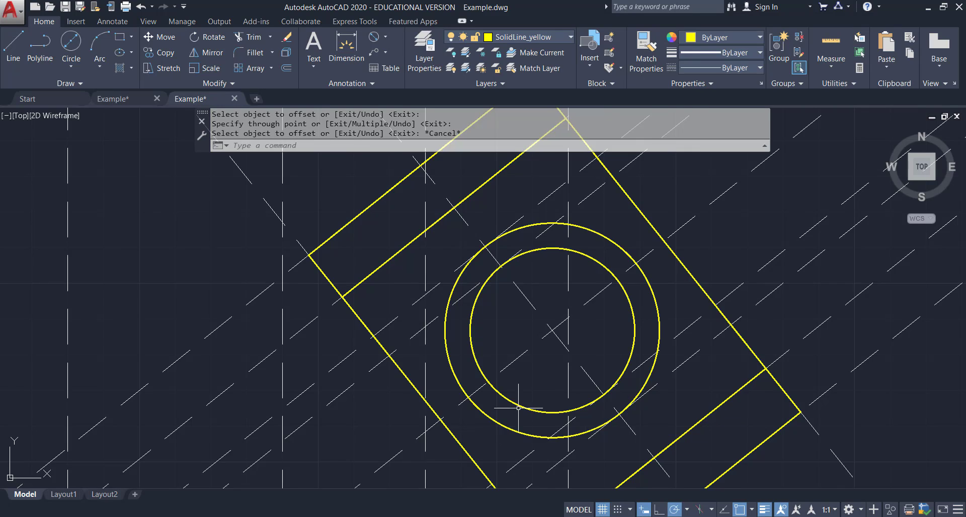
scroll(518, 408, down, 4)
mouse_move(524, 408)
middle_down()
mouse_move(504, 375)
mouse_move(502, 248)
middle_up()
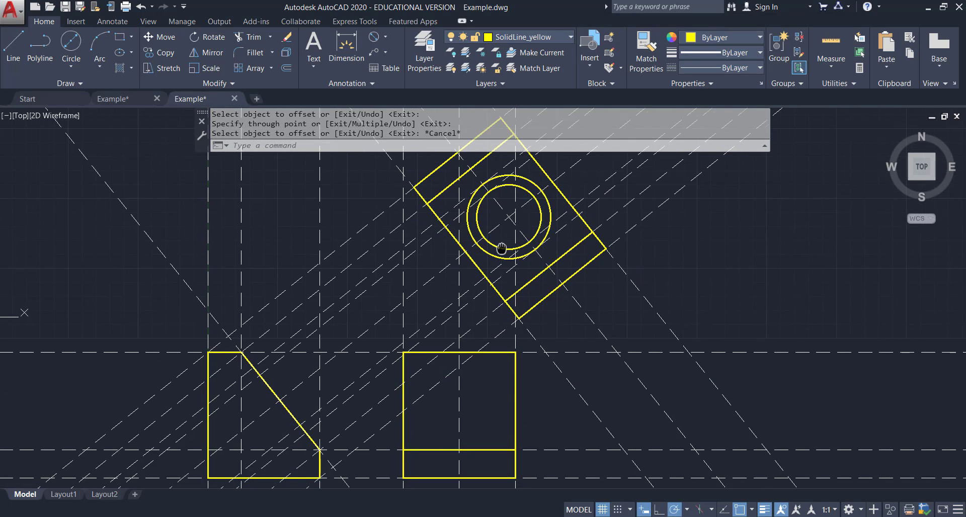
Offset the diagonal construction line along the side view's slope 0.3 outward using Offset.
click(121, 100)
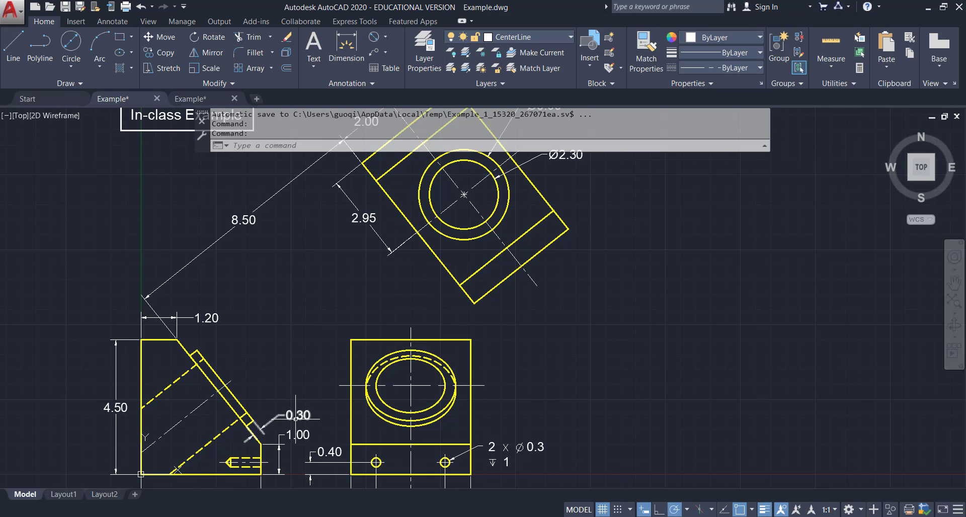
click(199, 98)
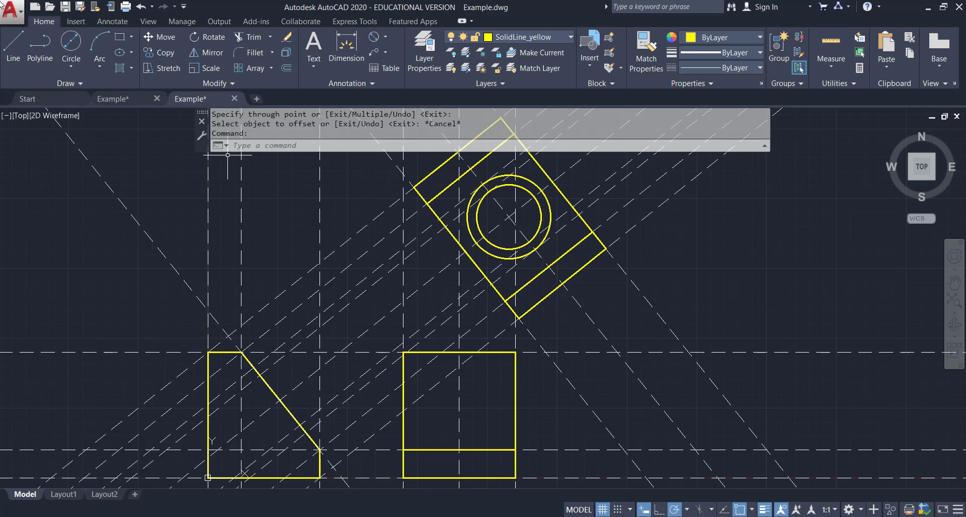
click(286, 68)
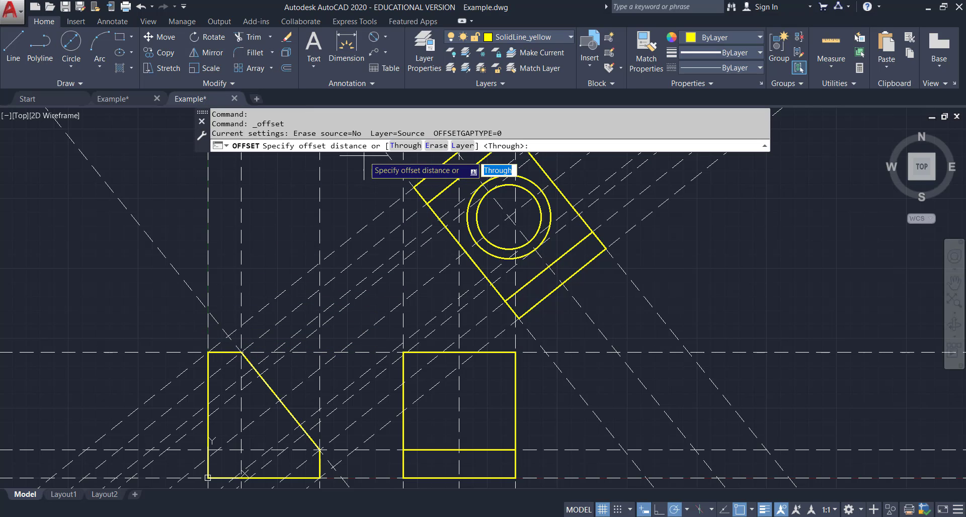
key(Return)
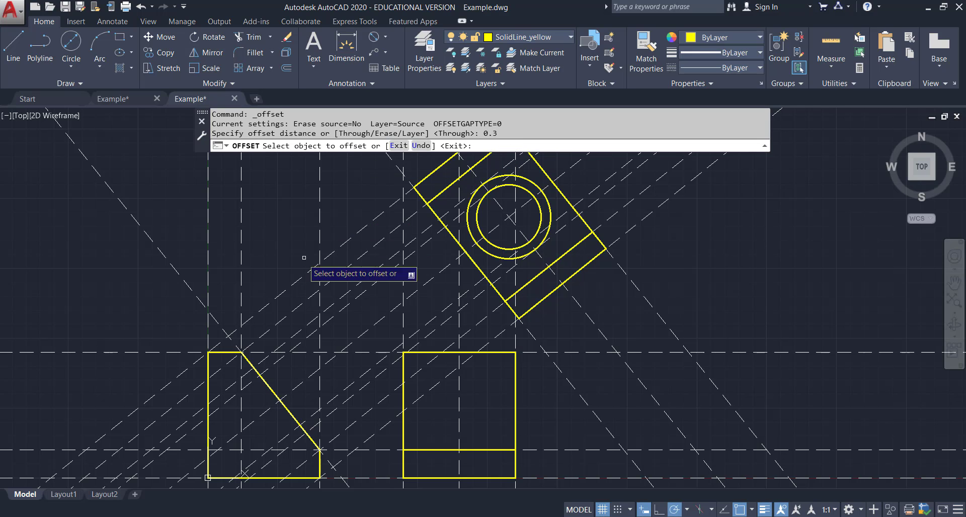
click(218, 320)
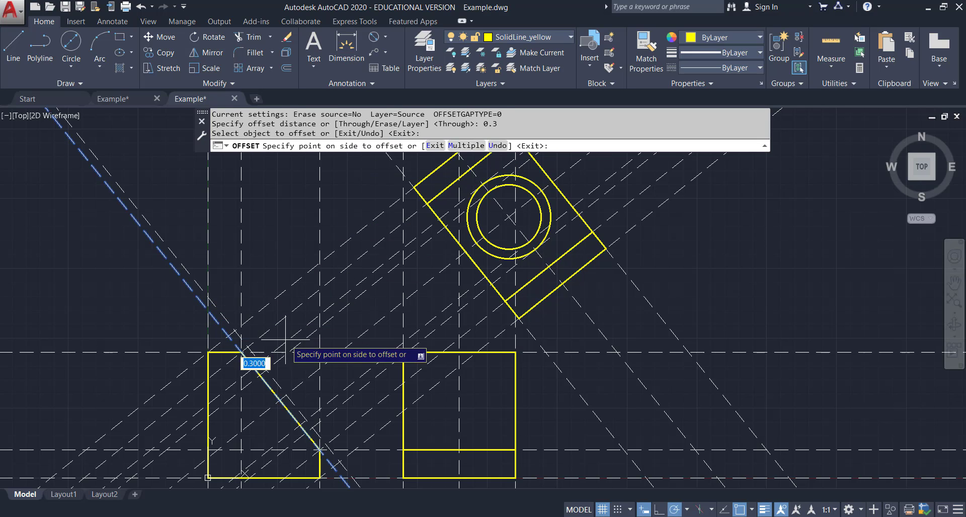
click(287, 340)
key(Escape)
Draw the outline of the 0.3 wide strip along the sloped face of the side view.
scroll(249, 382, up, 2)
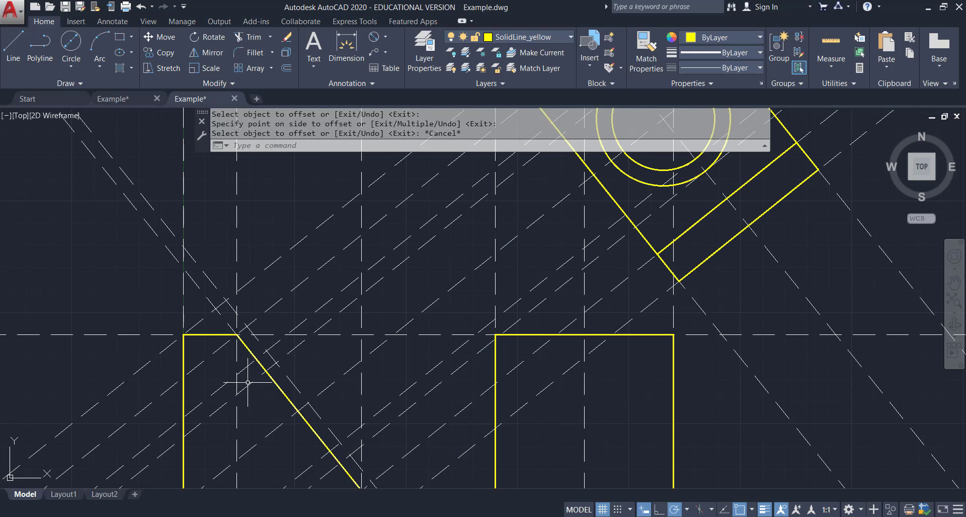
middle_drag(344, 430, 296, 382)
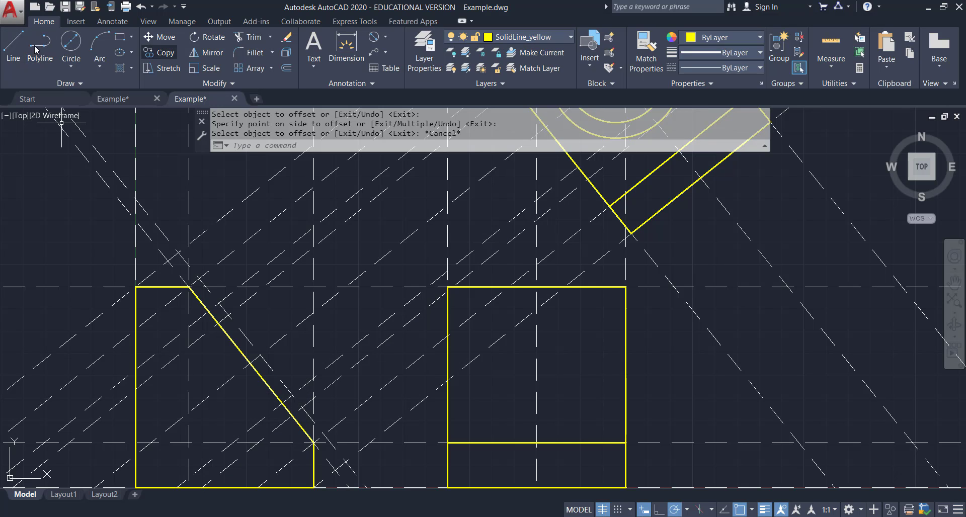
click(12, 48)
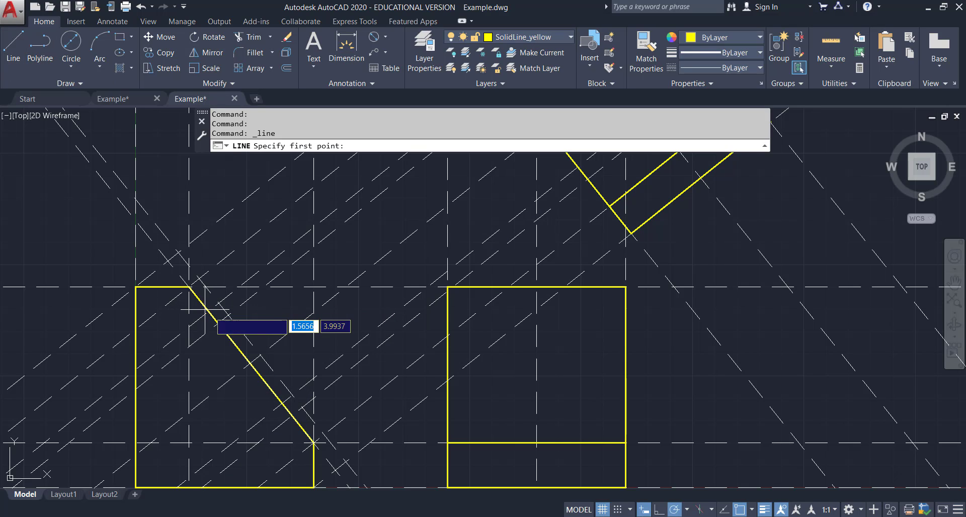
click(190, 287)
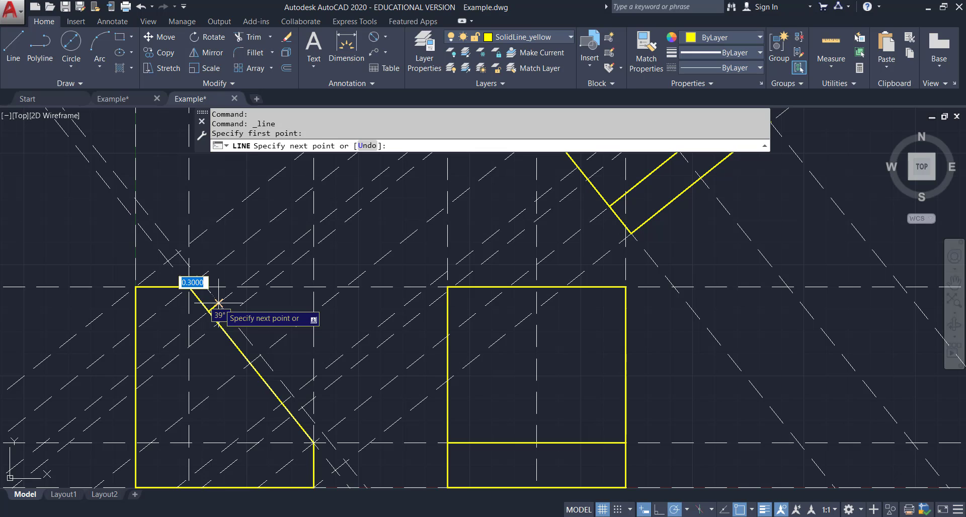
click(219, 304)
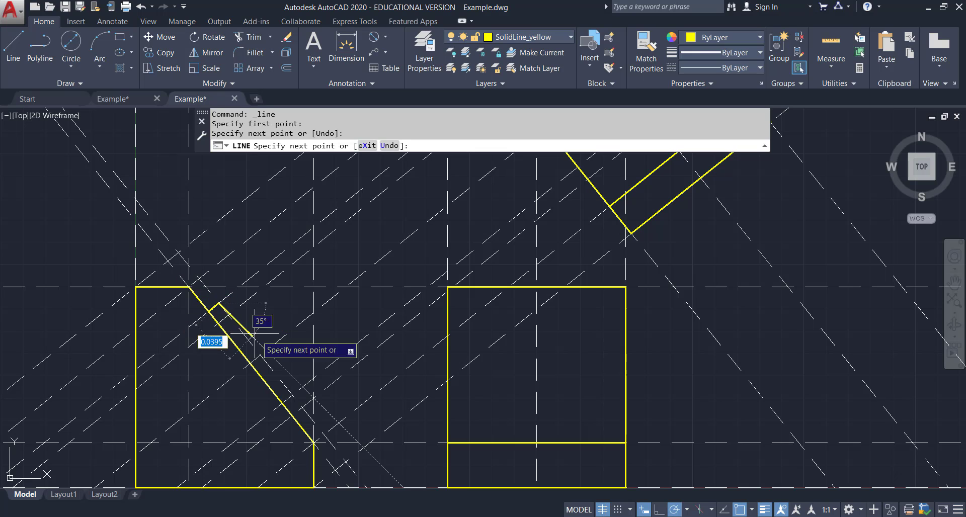
click(300, 408)
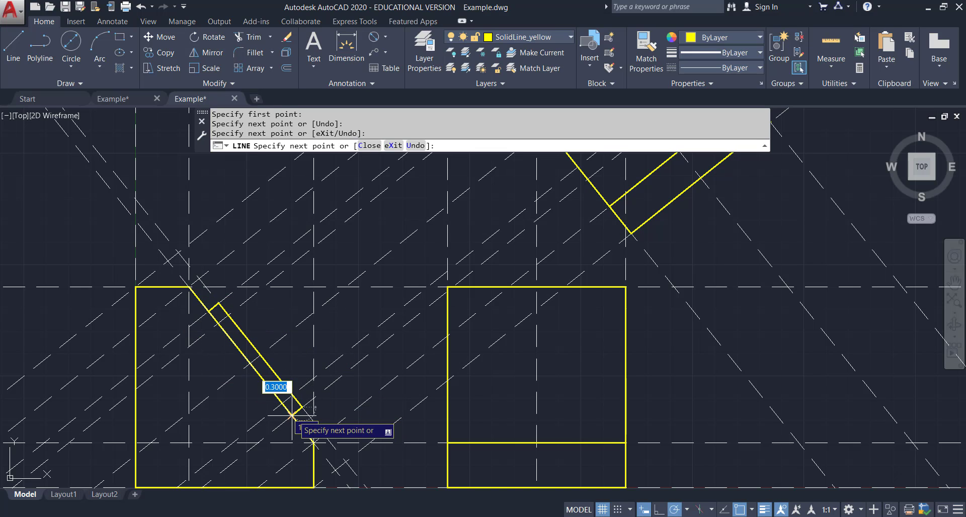
scroll(292, 416, up, 4)
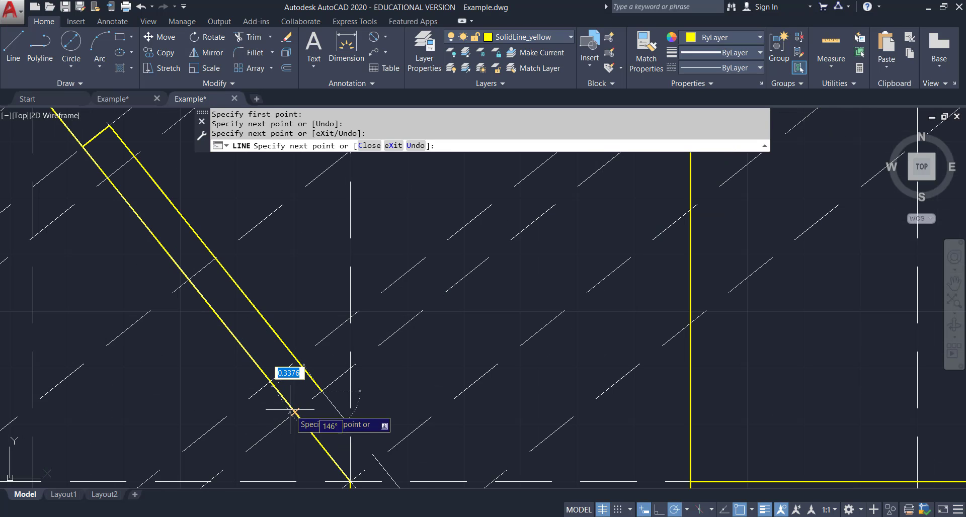
click(294, 411)
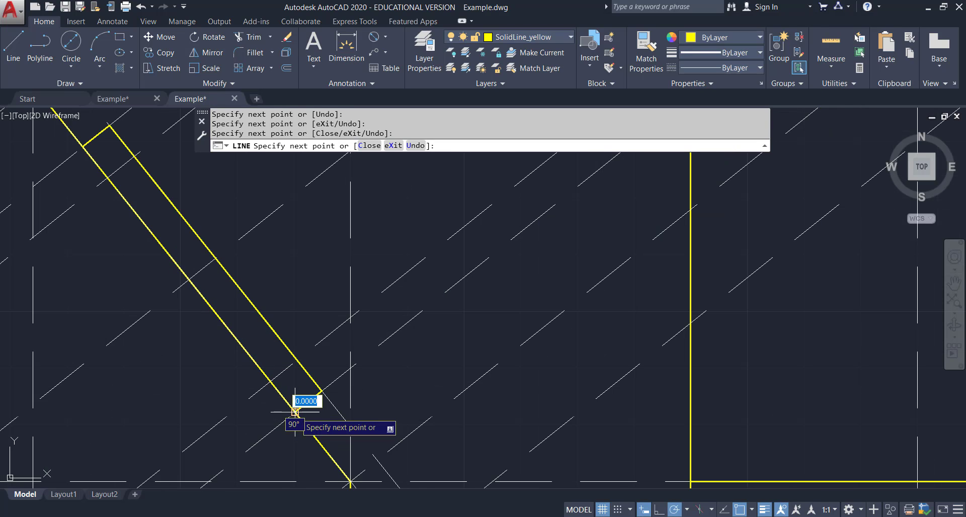
key(Escape)
Compare the side view against the reference PDF drawing.
scroll(304, 407, down, 5)
scroll(292, 384, up, 3)
middle_drag(292, 384, 378, 315)
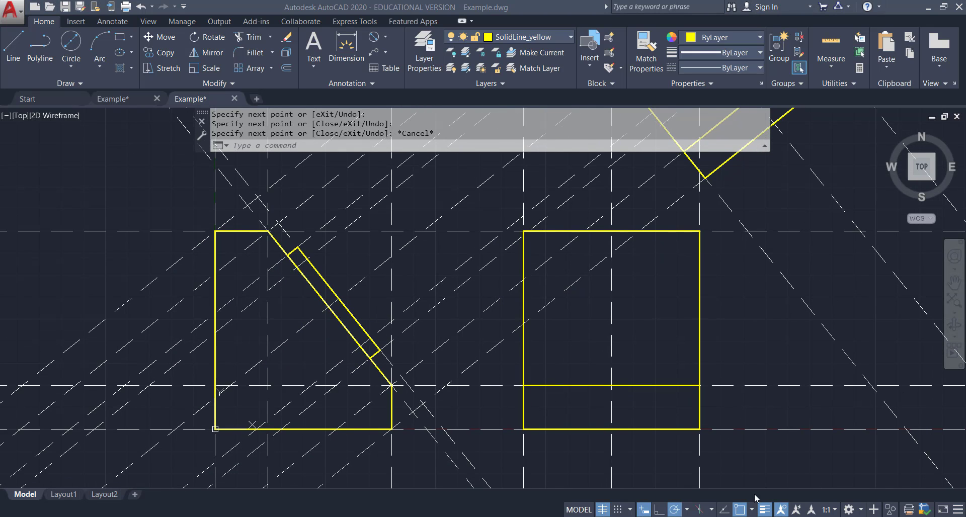
key(alt+Tab)
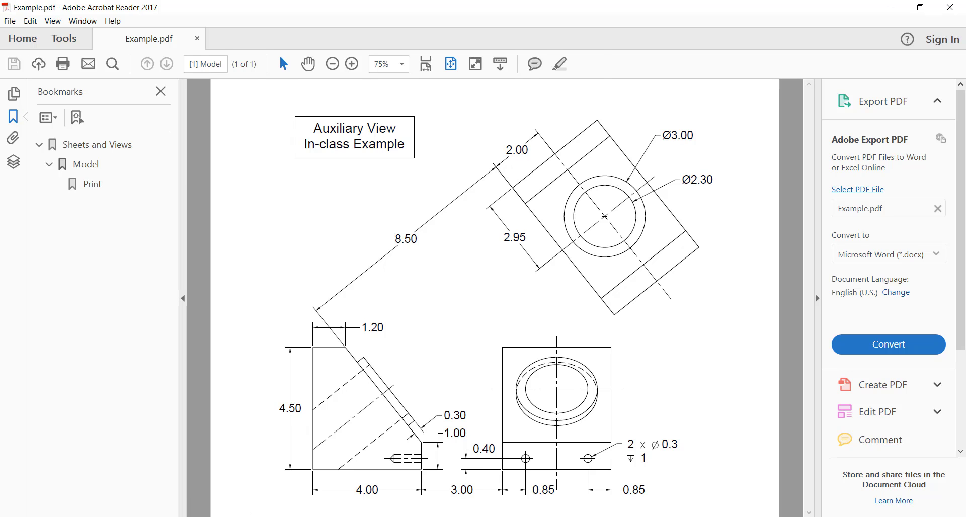
key(alt+Tab)
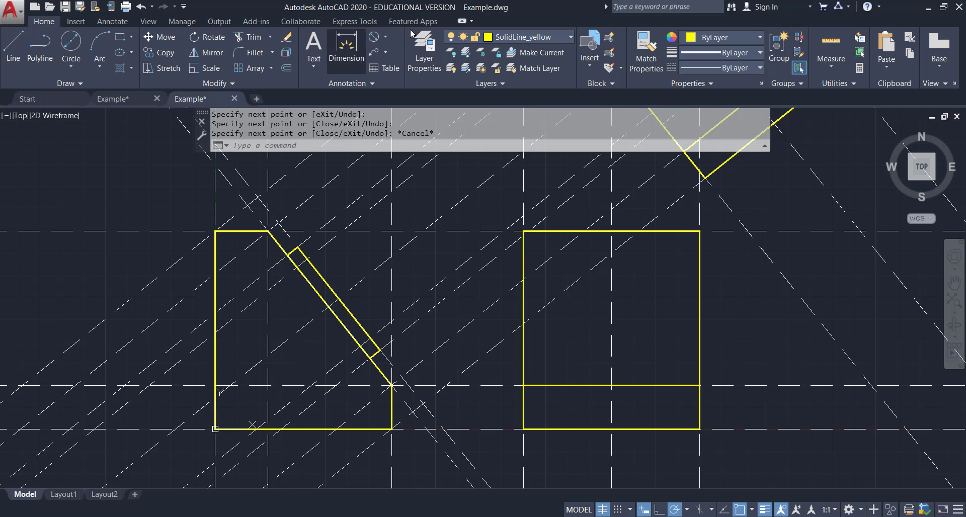
On the HiddenLine_yellow layer, draw two hidden lines for the hole across the side view, perpendicular to the slope.
click(544, 38)
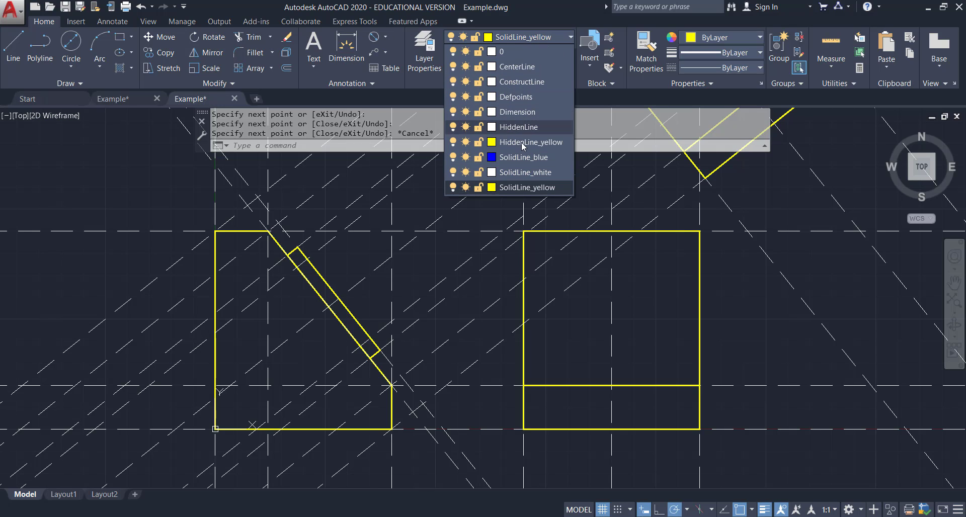
click(366, 115)
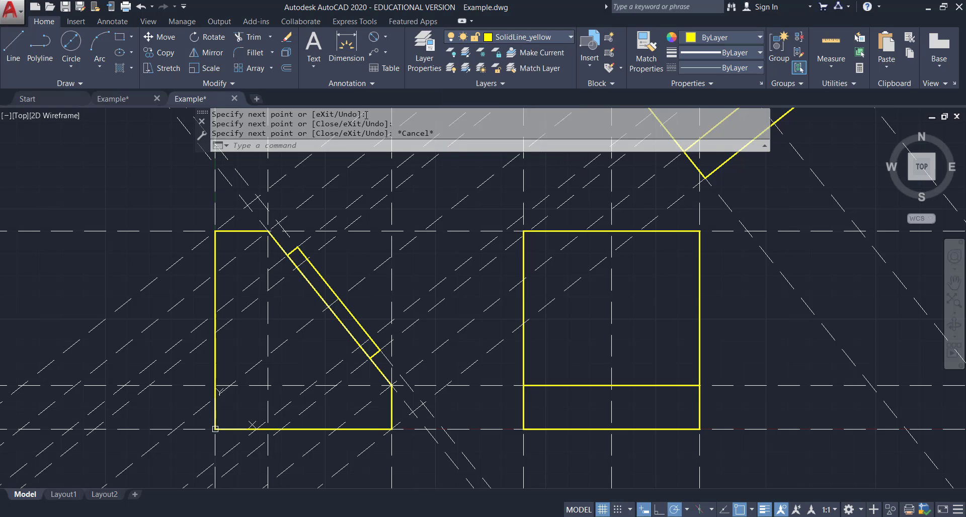
click(13, 47)
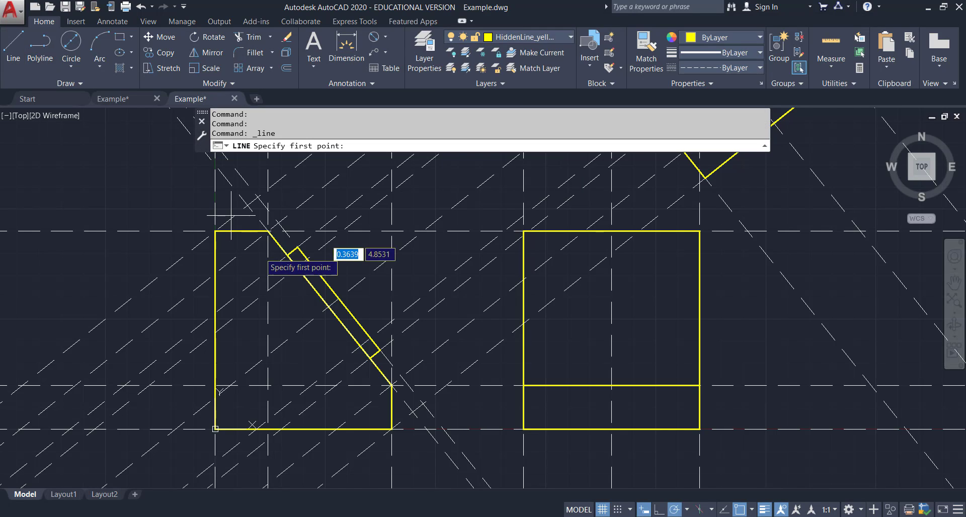
click(304, 258)
click(215, 333)
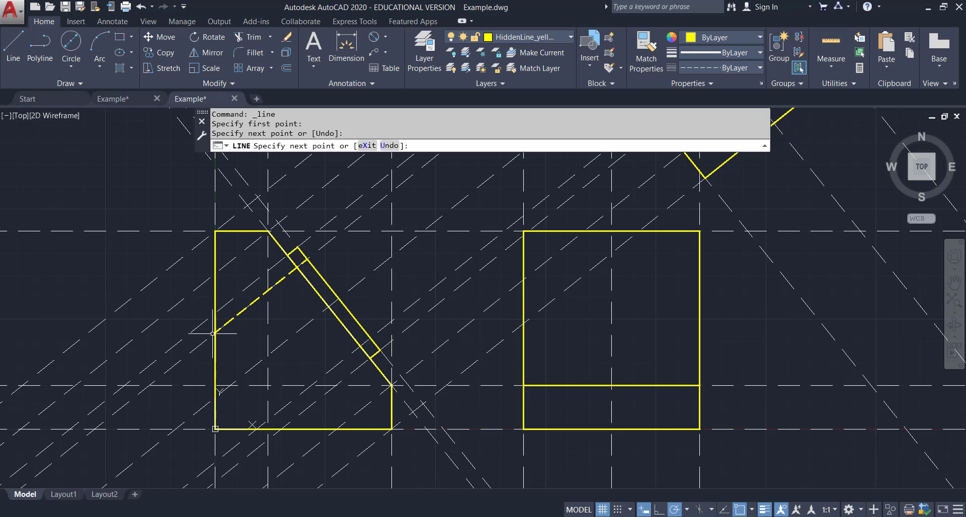
click(14, 47)
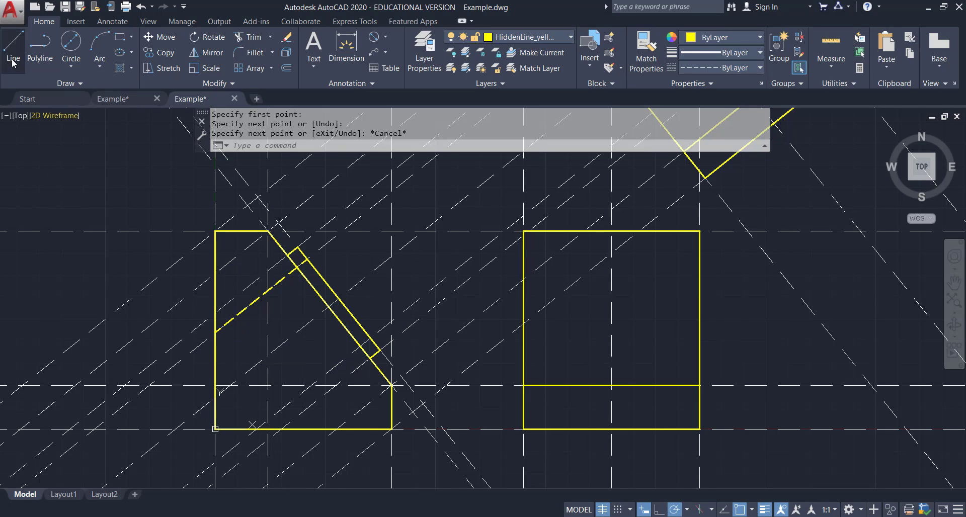
click(371, 343)
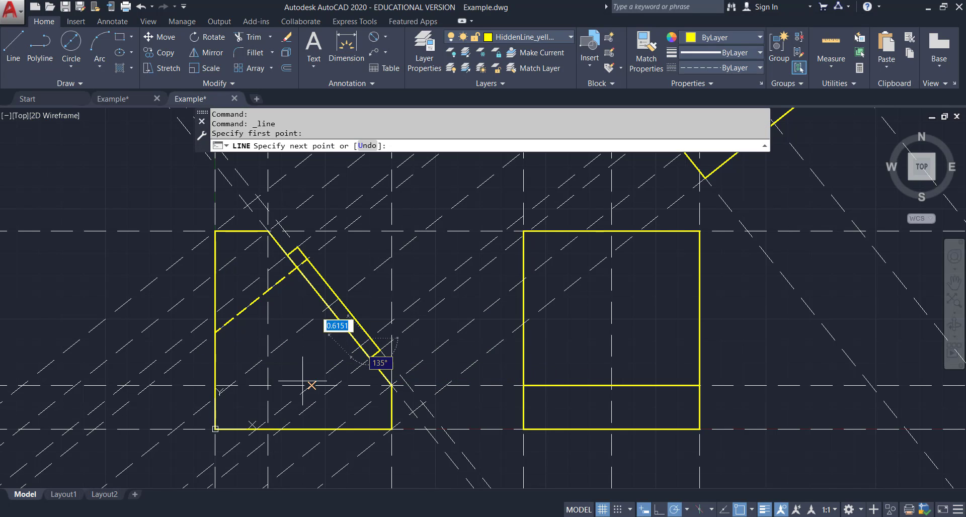
click(256, 429)
key(Escape)
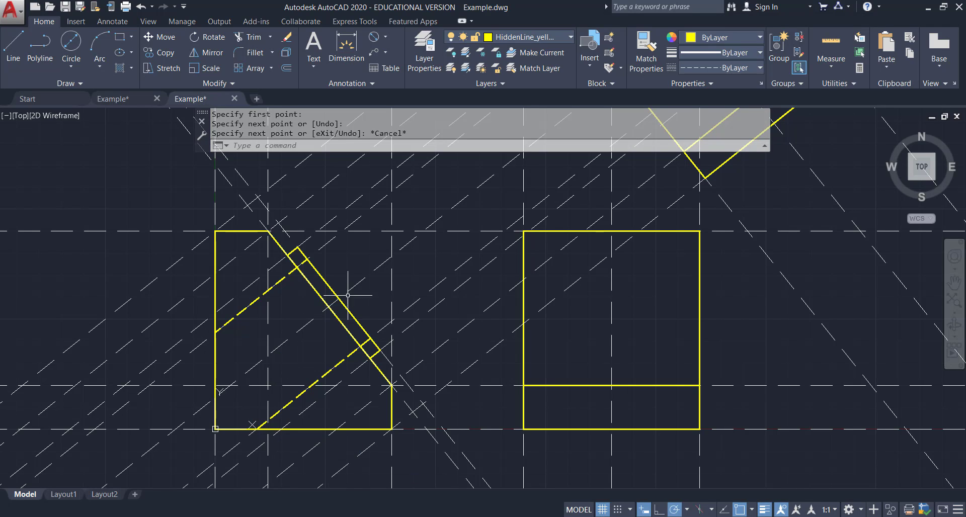
On the CenterLine layer, add a centerline between the two hidden hole lines.
click(571, 38)
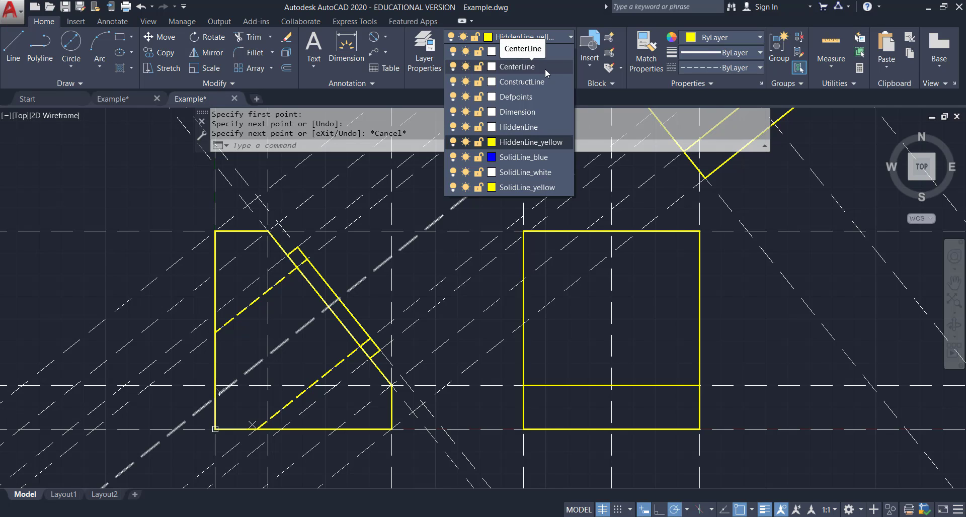
click(546, 71)
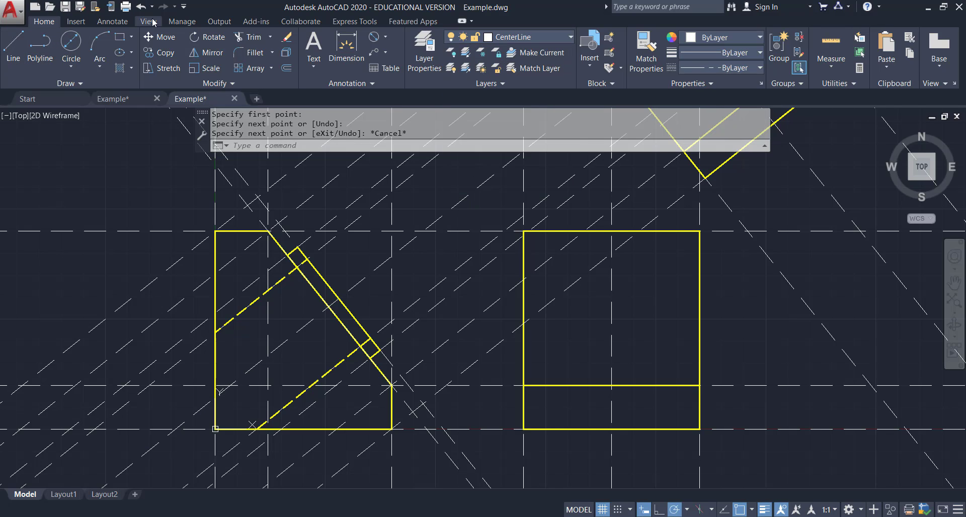
click(114, 22)
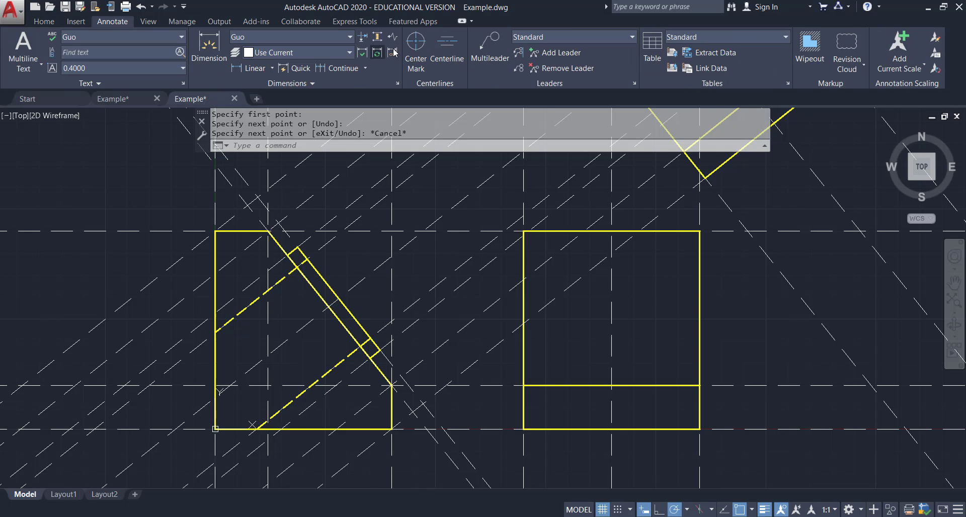
click(444, 59)
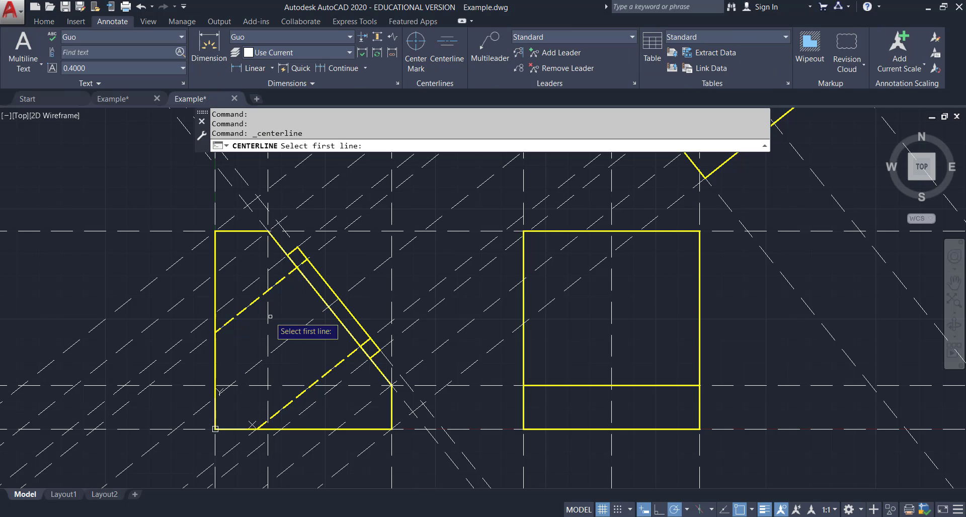
click(246, 307)
click(297, 390)
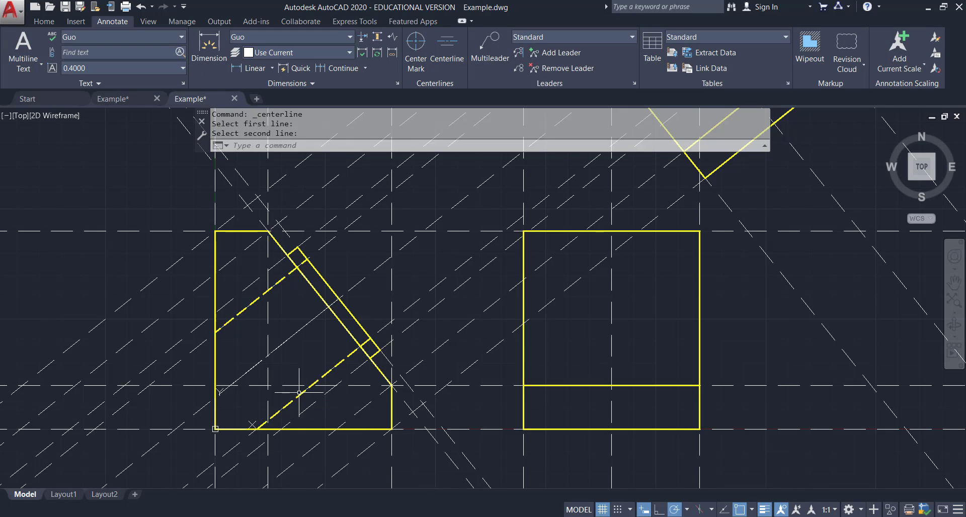
key(Escape)
Stretch both ends of the hole centerline beyond the sloped face and the side view's edge.
click(308, 323)
click(341, 296)
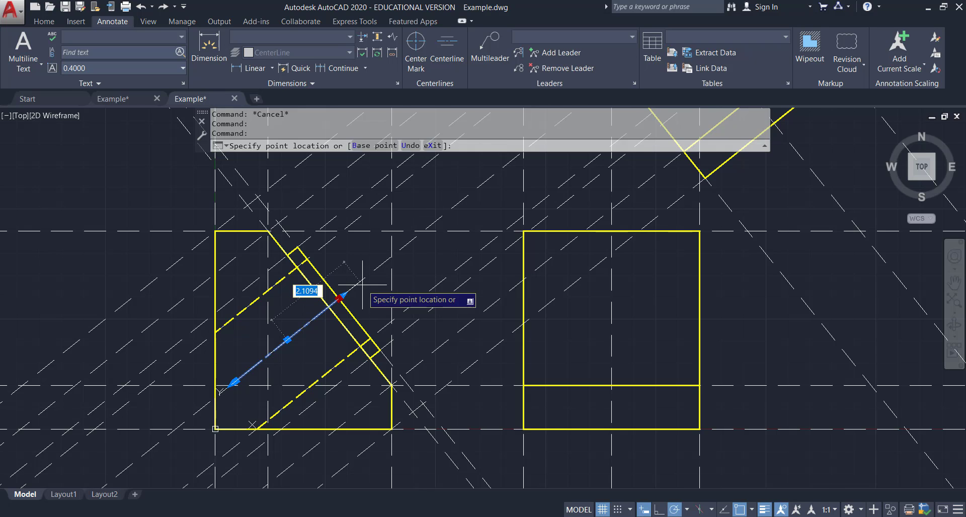
scroll(361, 286, up, 2)
key(Escape)
key(Escape)
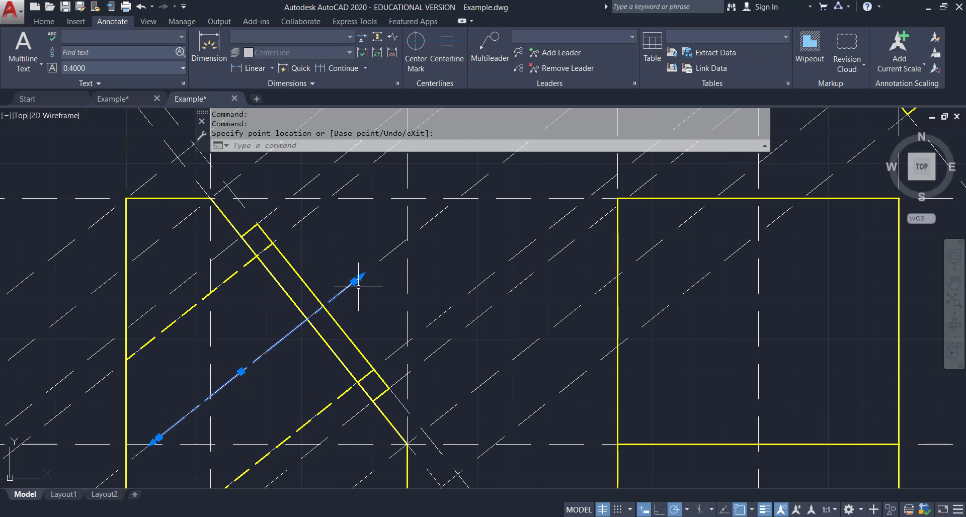
scroll(254, 376, down, 2)
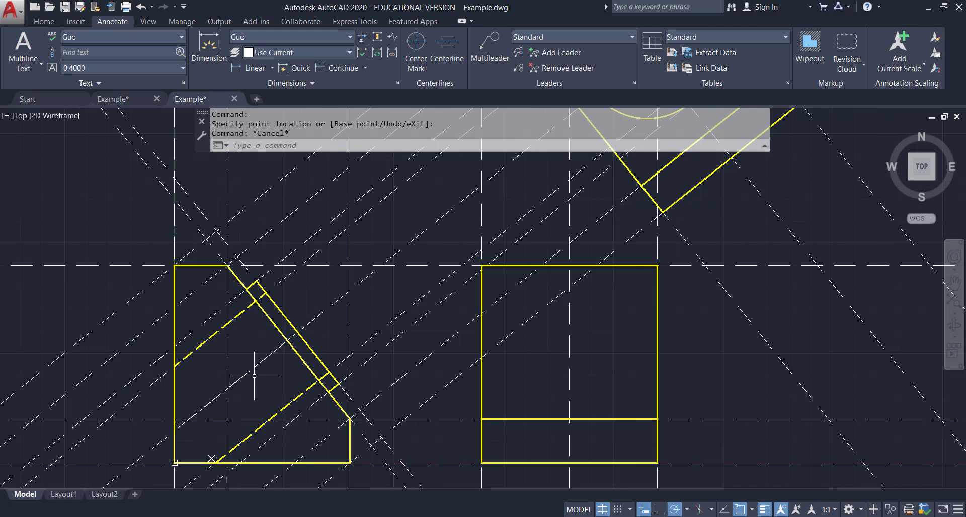
click(204, 405)
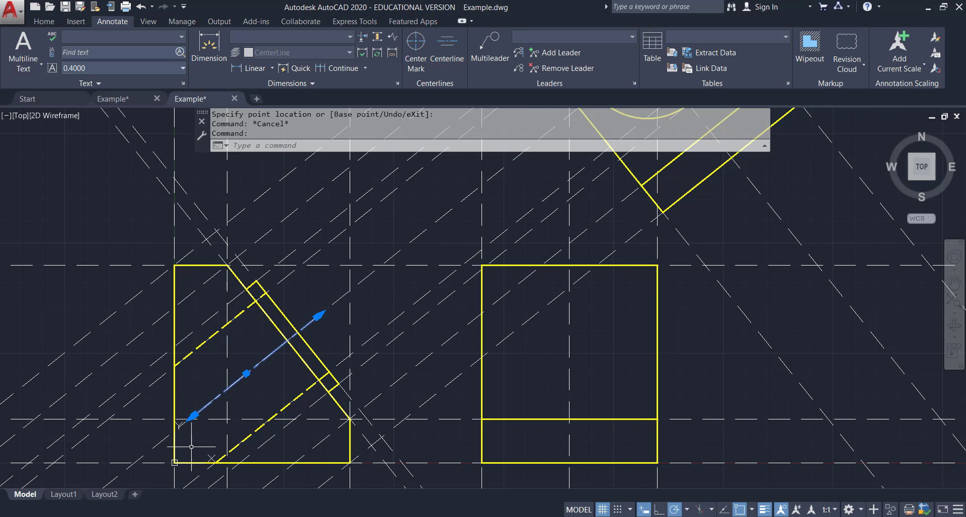
click(192, 416)
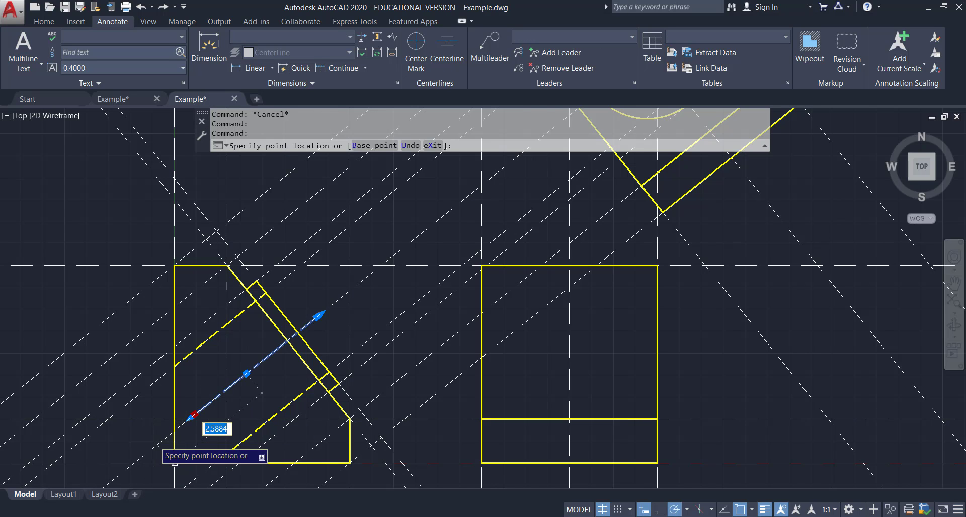
key(Escape)
key(Escape)
Switch to the reference PDF to check the remaining details.
scroll(383, 345, down, 2)
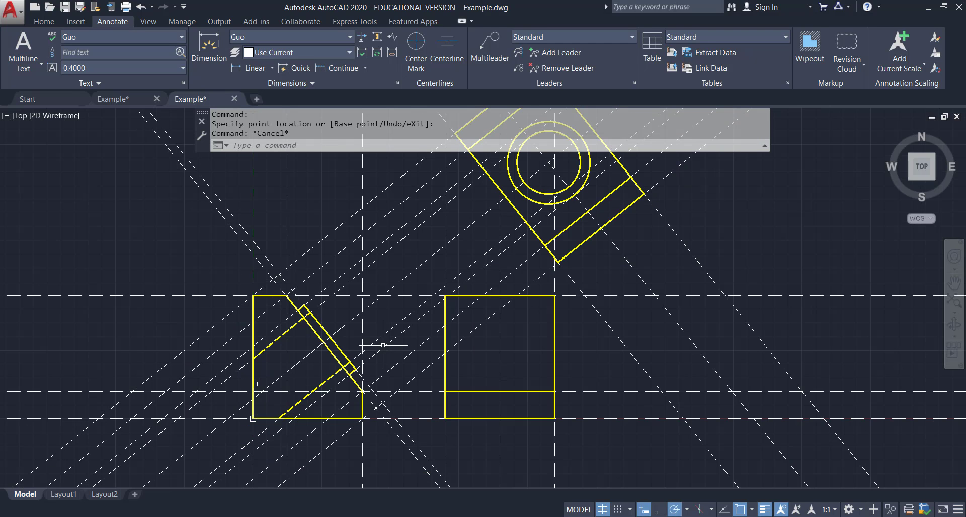
middle_drag(383, 326, 359, 294)
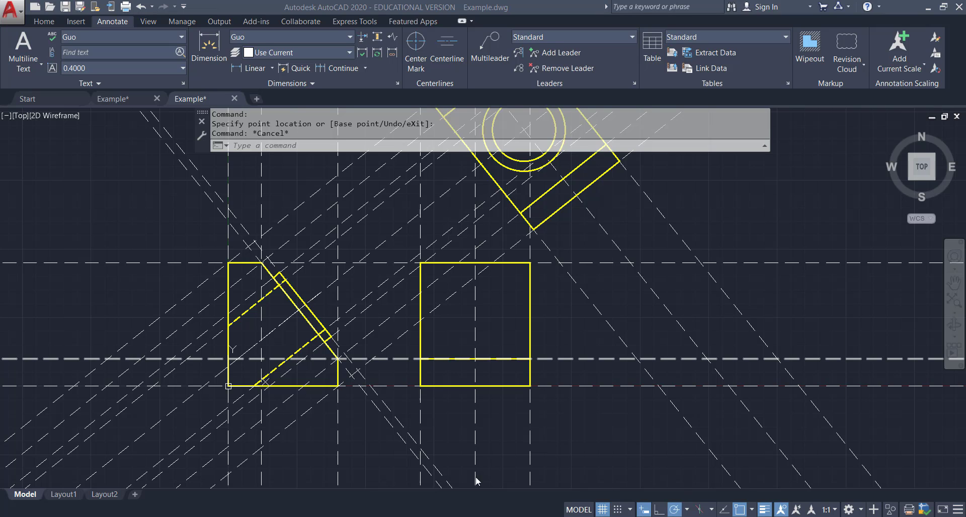
click(601, 516)
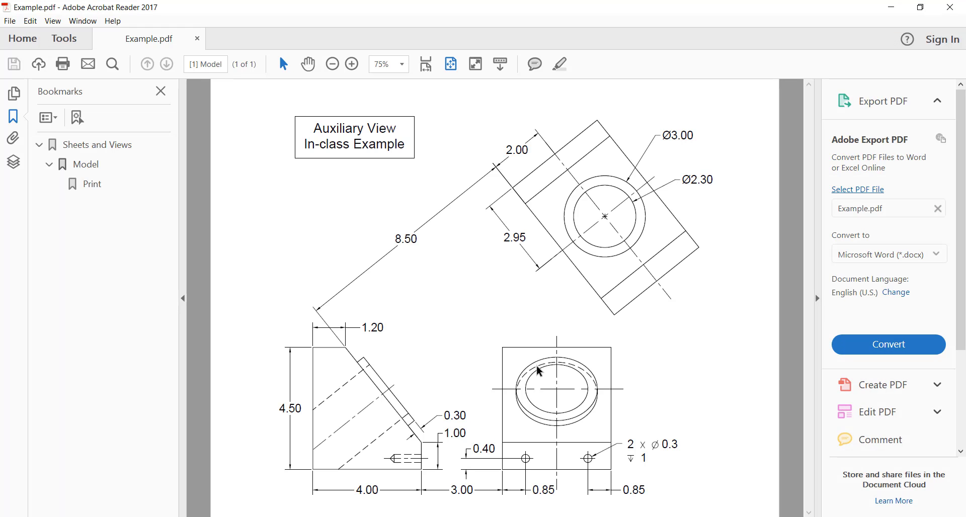
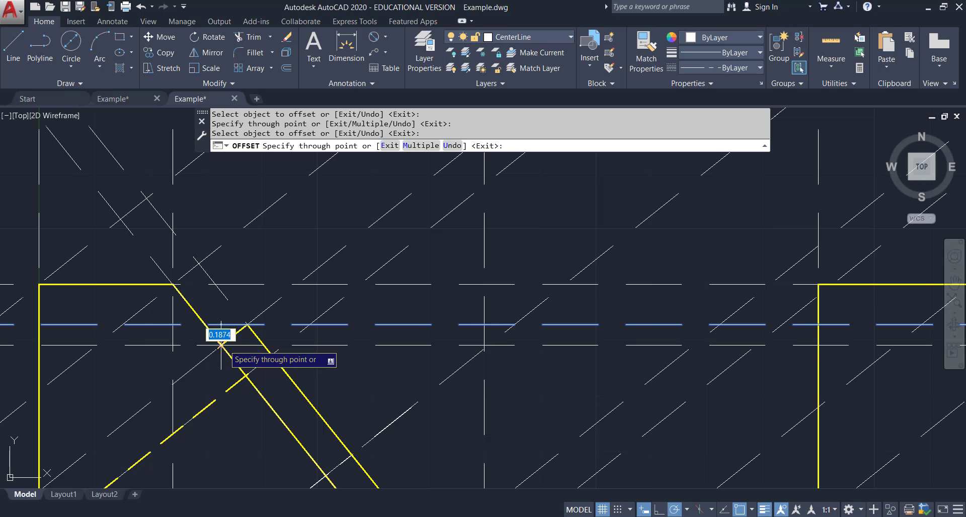
Offset construction lines through the hole's edge points to project the hole into the front view.
click(218, 345)
click(320, 345)
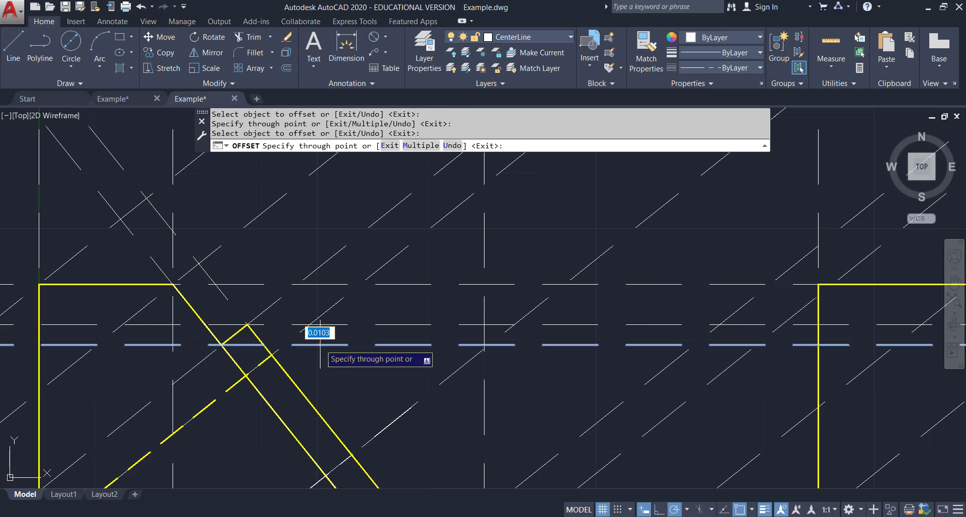
click(274, 356)
scroll(443, 371, down, 1)
scroll(443, 371, down, 1)
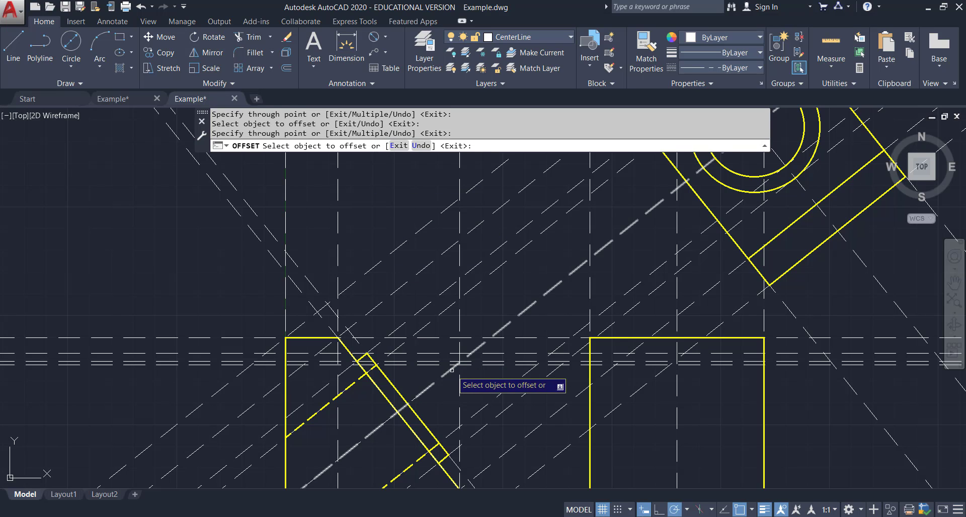
click(411, 364)
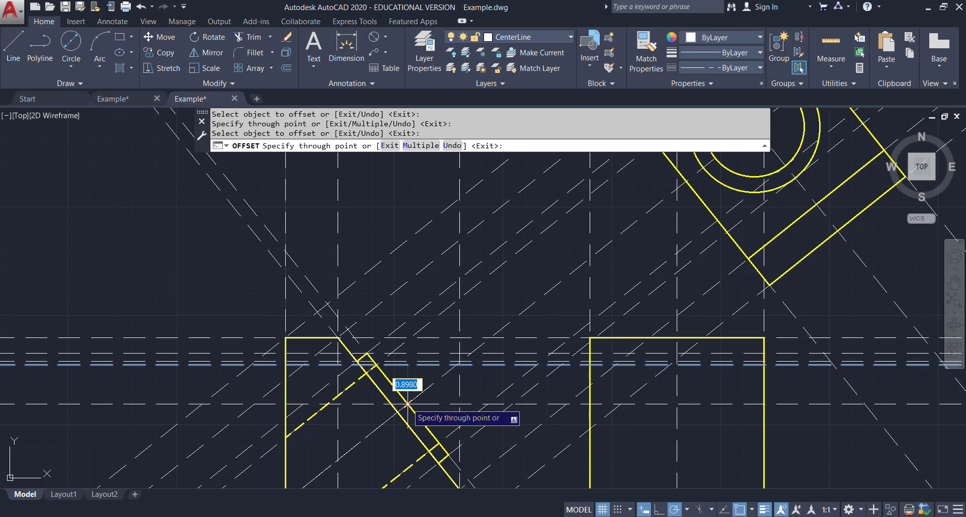
click(405, 411)
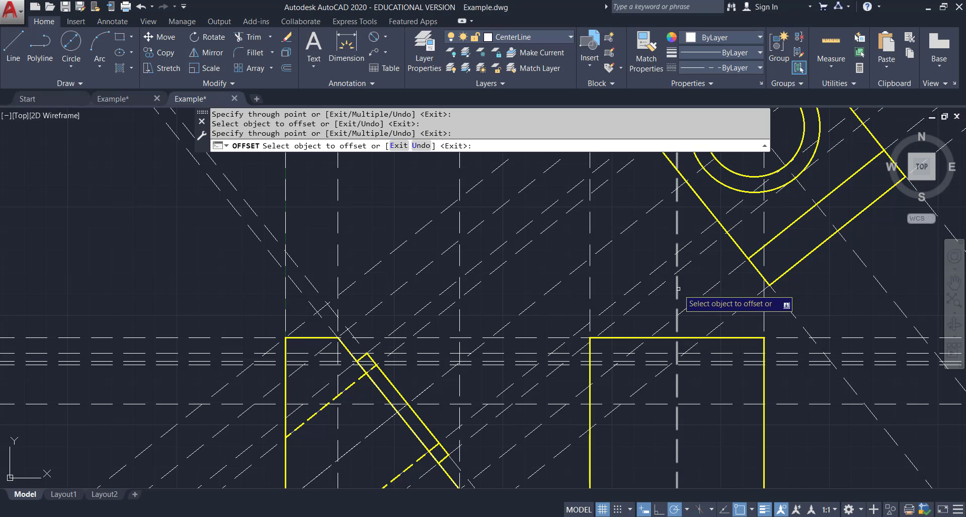
Offset the front view's vertical hole centerline 1.5 to the right.
scroll(861, 293, down, 2)
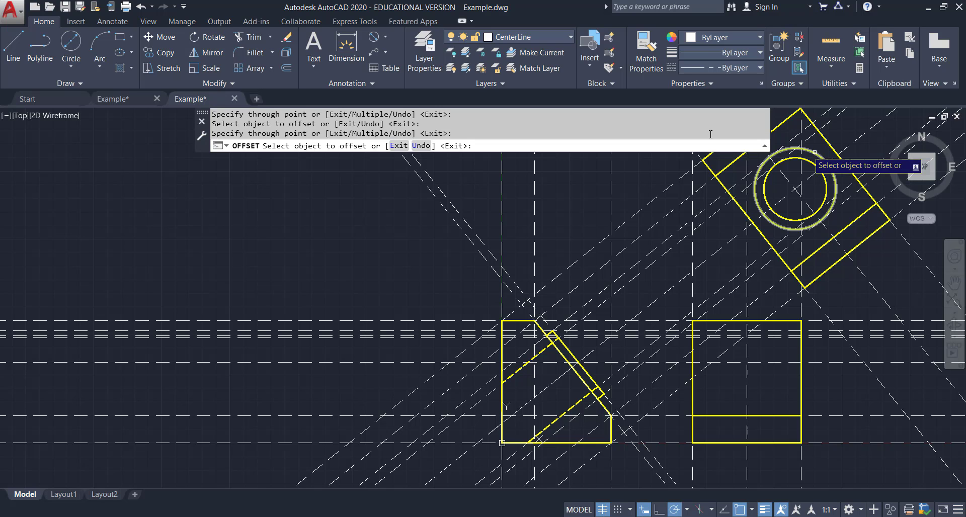
click(286, 67)
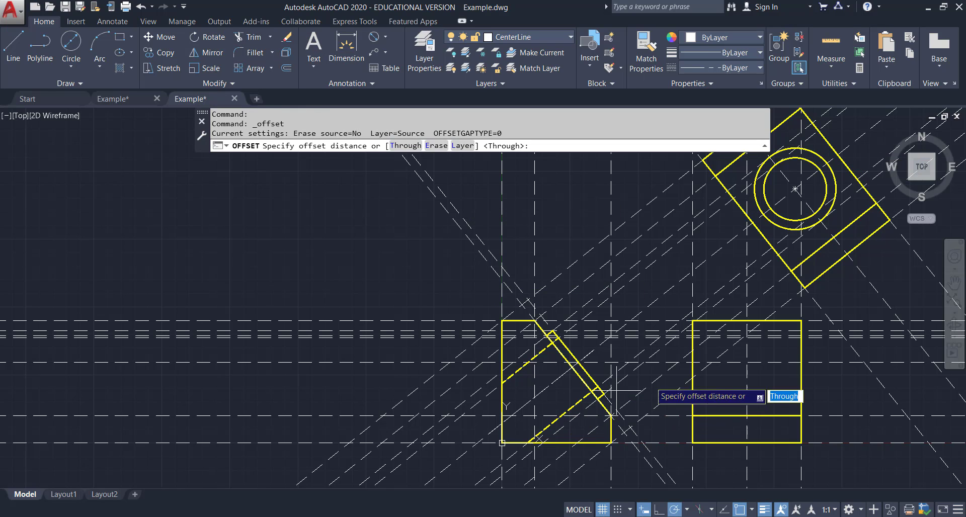
text(1.5)
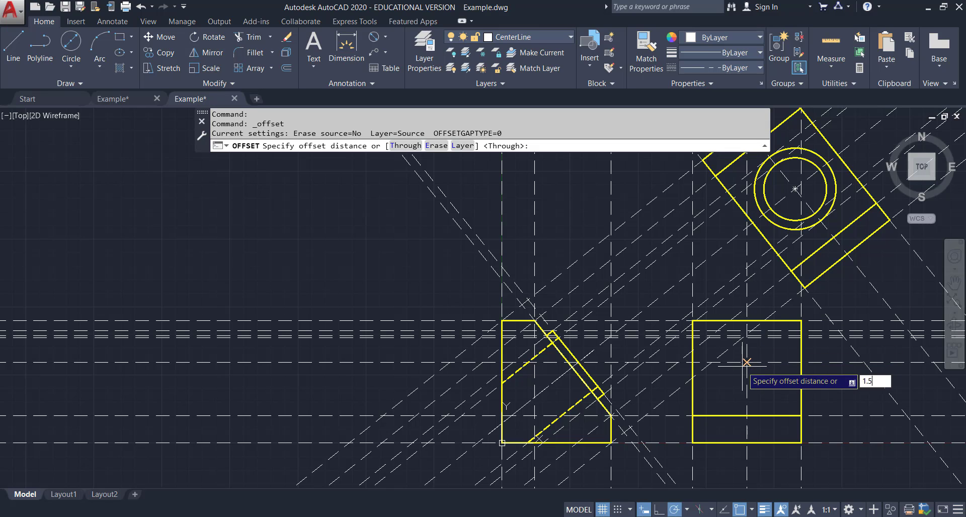
key(Return)
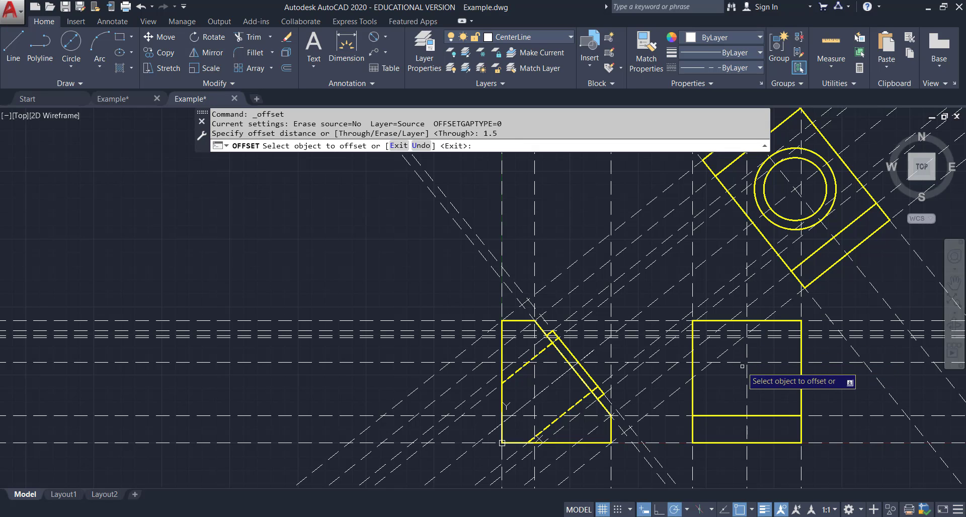
click(747, 378)
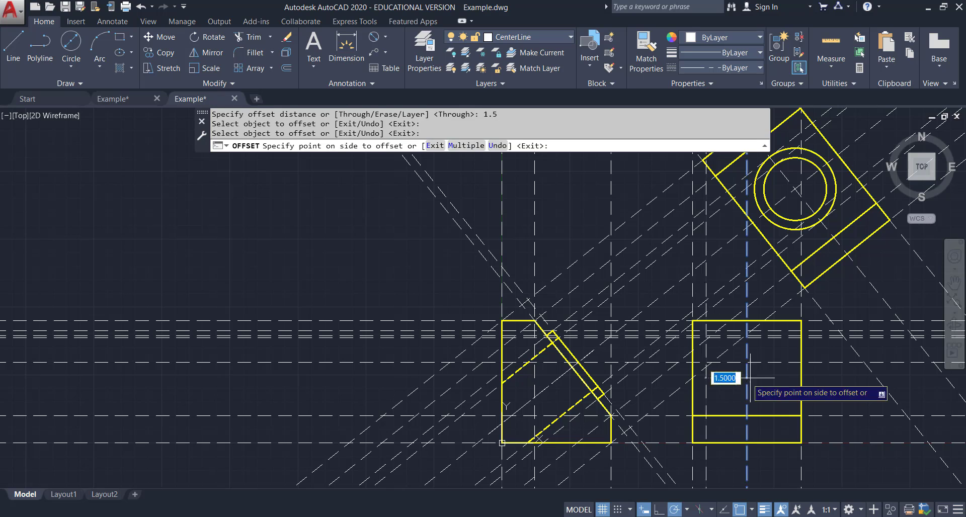
click(785, 381)
key(Escape)
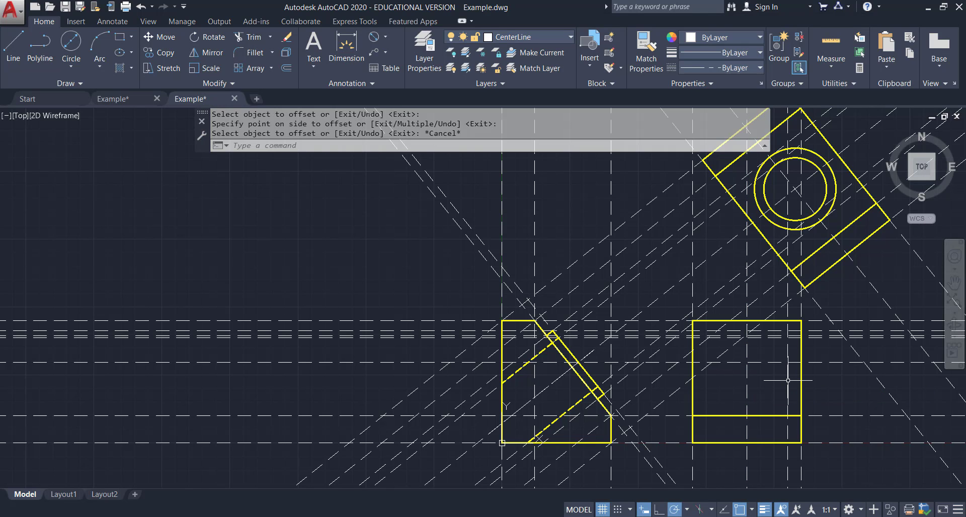
On the SolidLine_yellow layer, draw an ellipse centered on the front view's hole center, snapping to the projected intersections.
scroll(748, 341, up, 2)
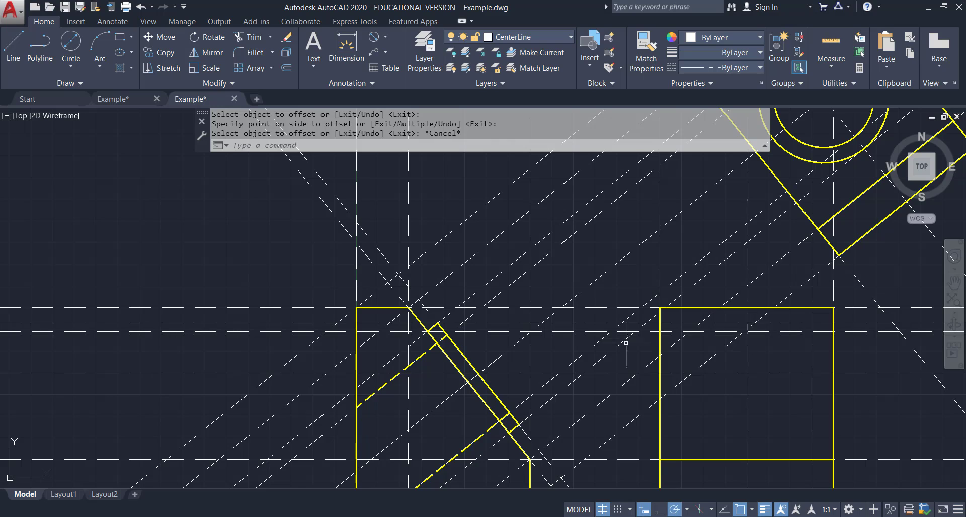
click(548, 38)
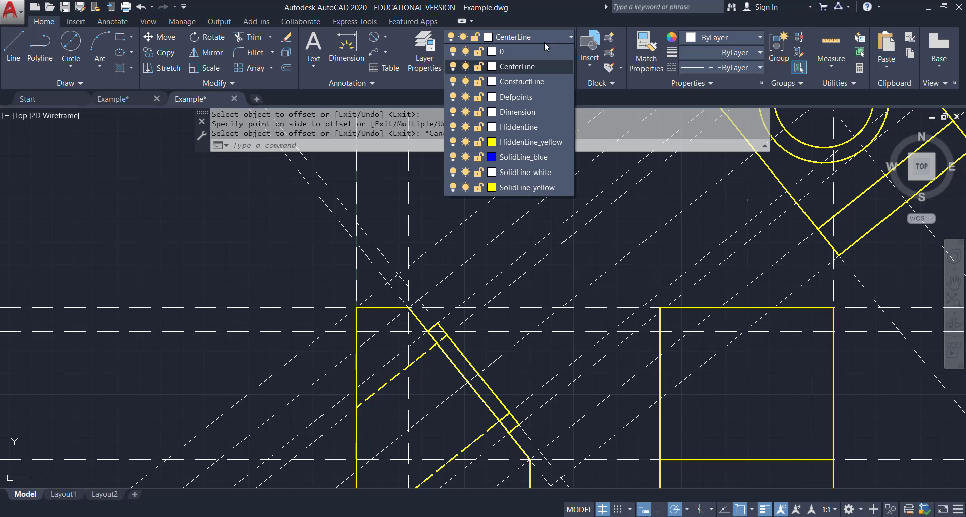
click(521, 187)
click(130, 52)
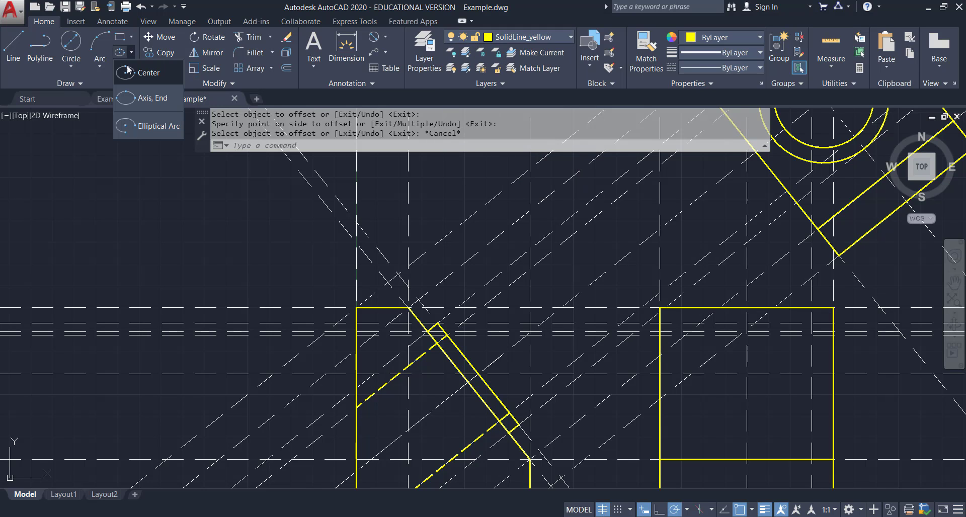
click(127, 78)
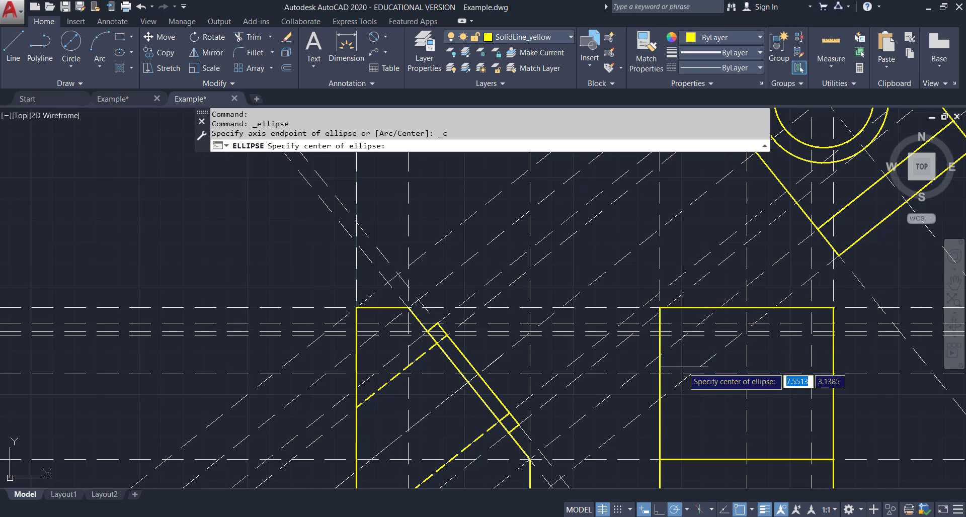
click(747, 374)
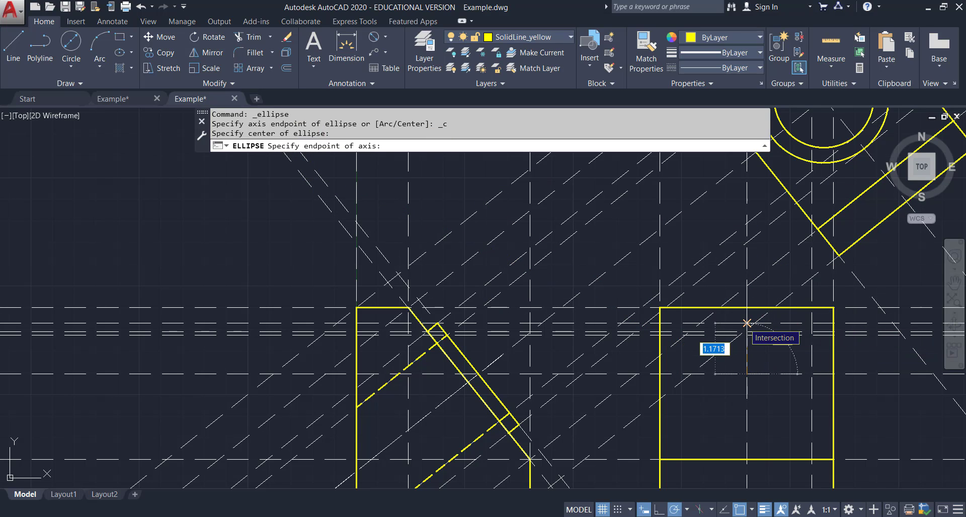
click(747, 323)
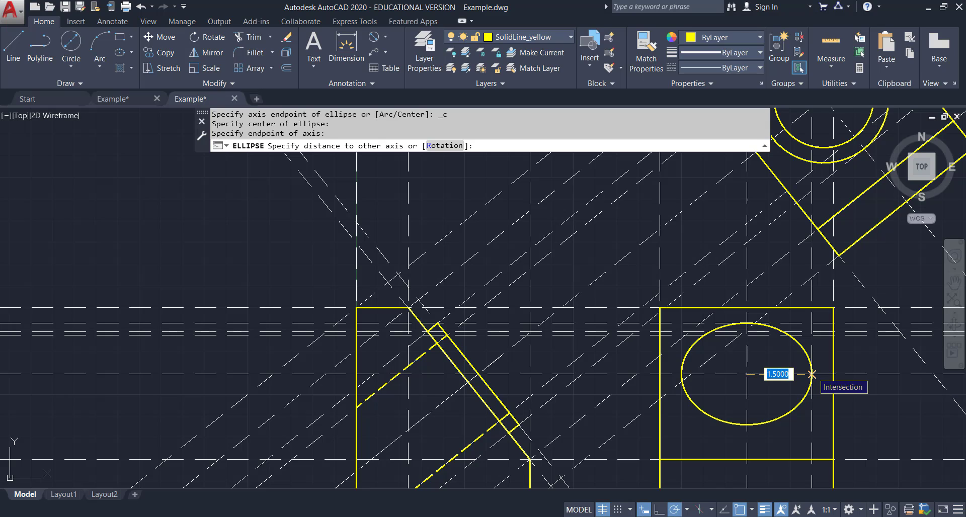
click(811, 374)
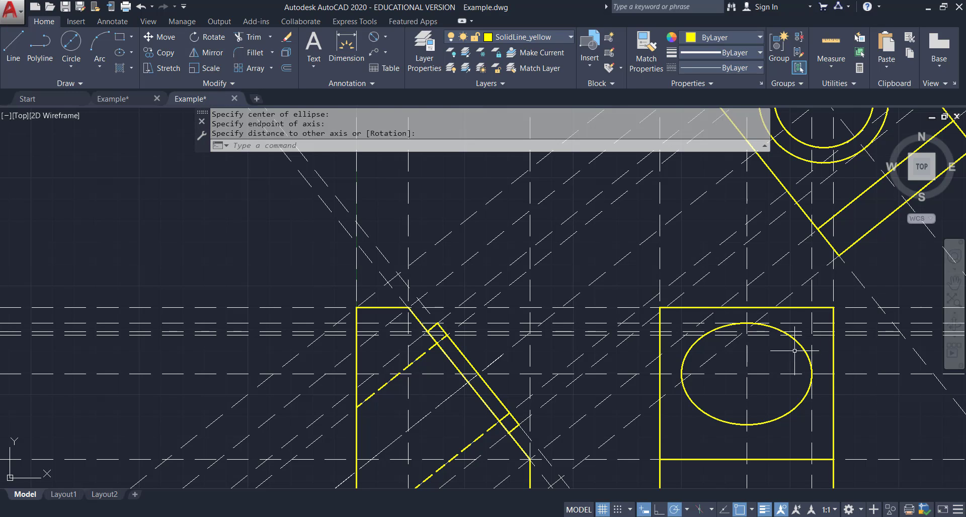
Save the drawing and glance at the reference PDF.
click(65, 6)
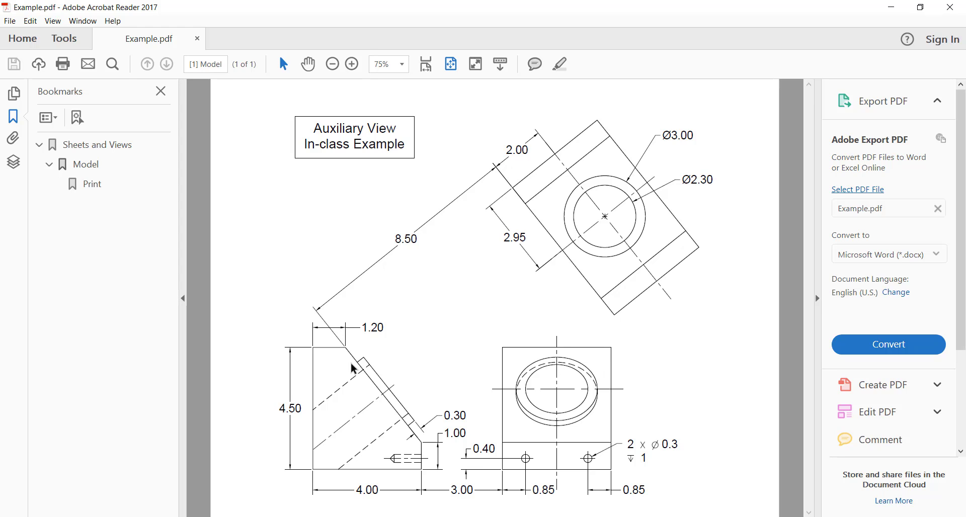
key(alt+Tab)
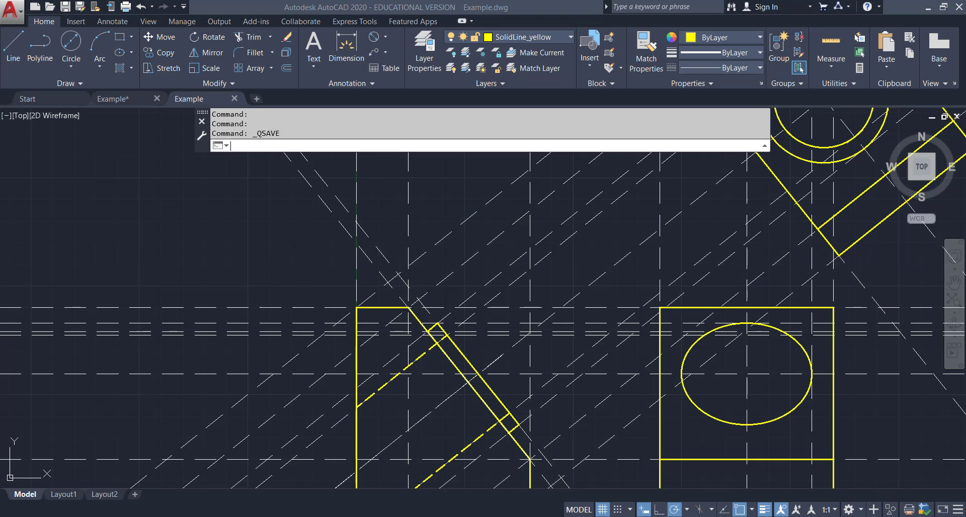
Copy the ellipse straight down 0.1874 to the lower projected intersection.
click(171, 53)
click(690, 348)
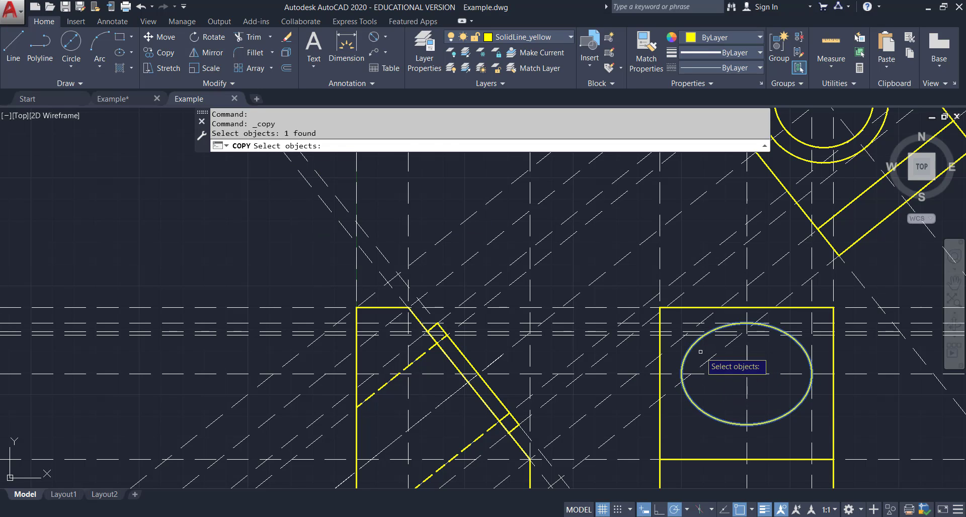
key(Return)
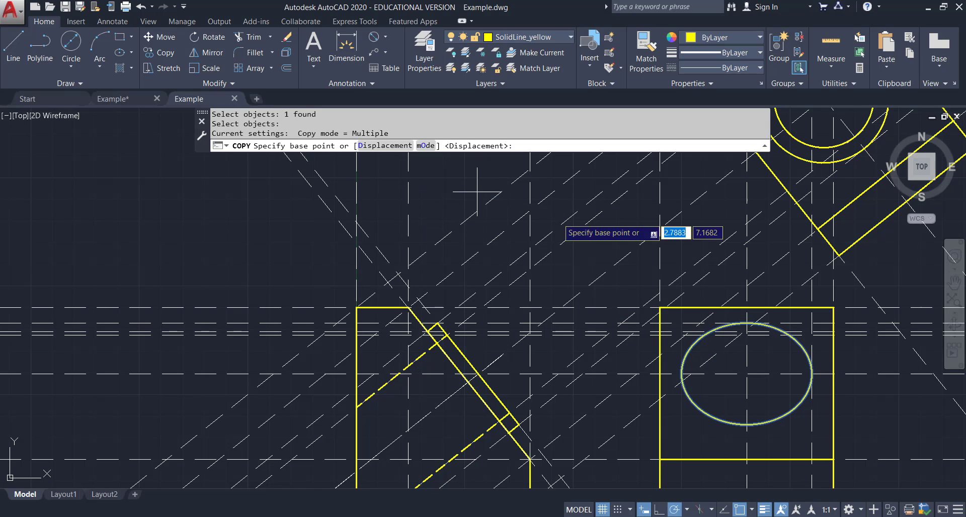
scroll(755, 342, up, 4)
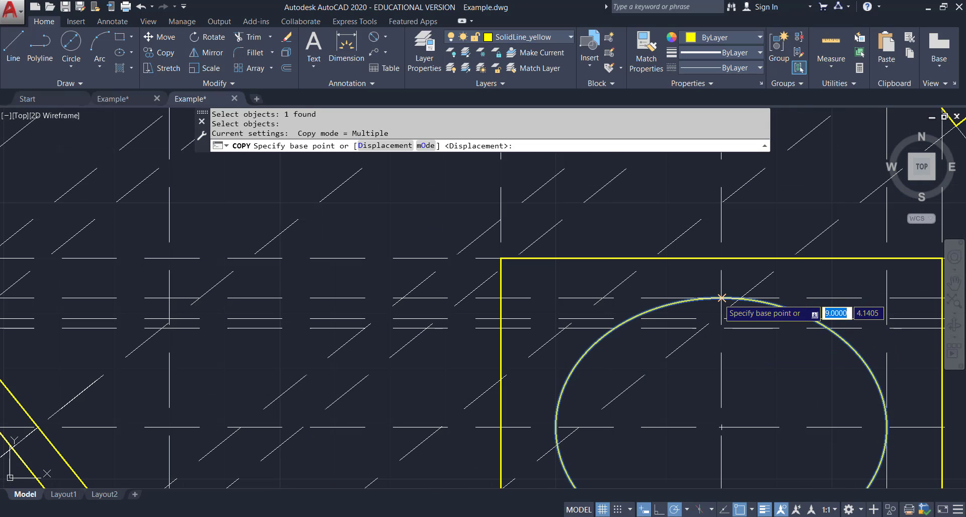
click(722, 298)
scroll(723, 298, down, 2)
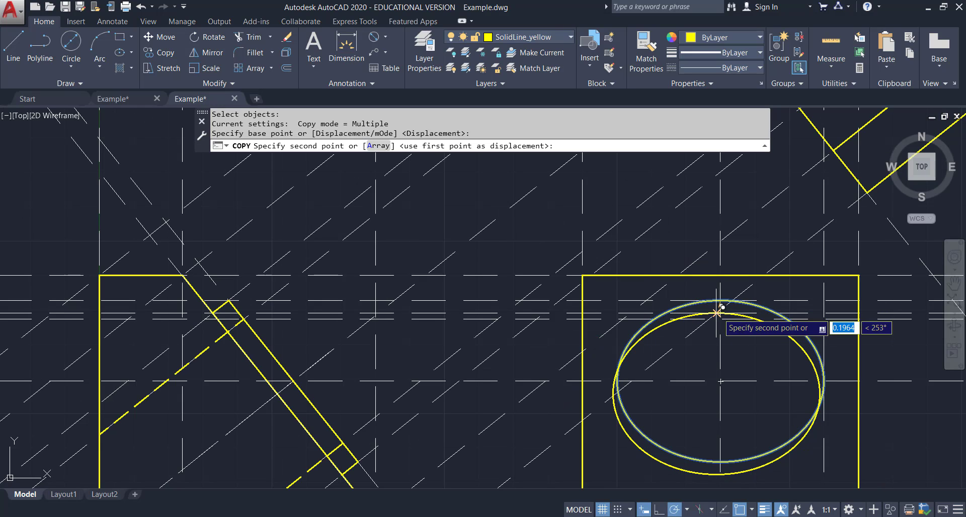
scroll(722, 308, up, 4)
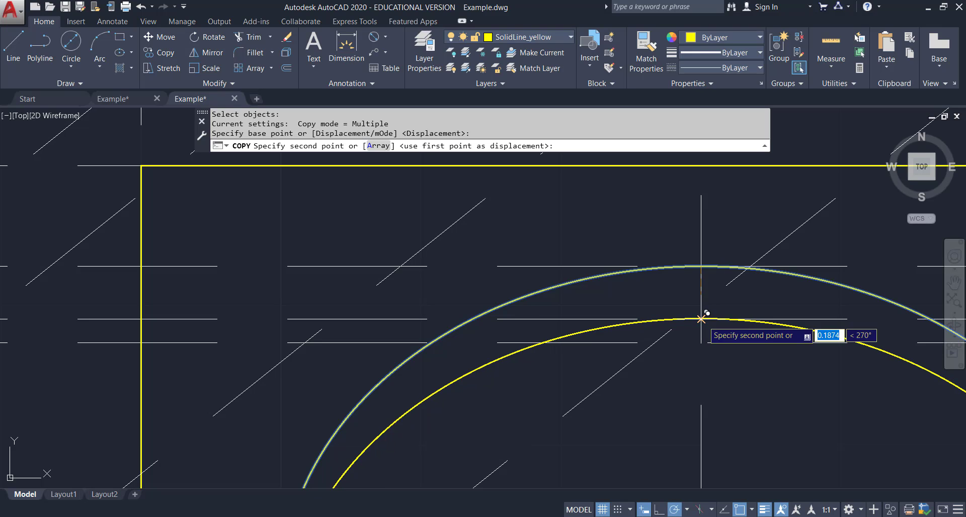
click(701, 319)
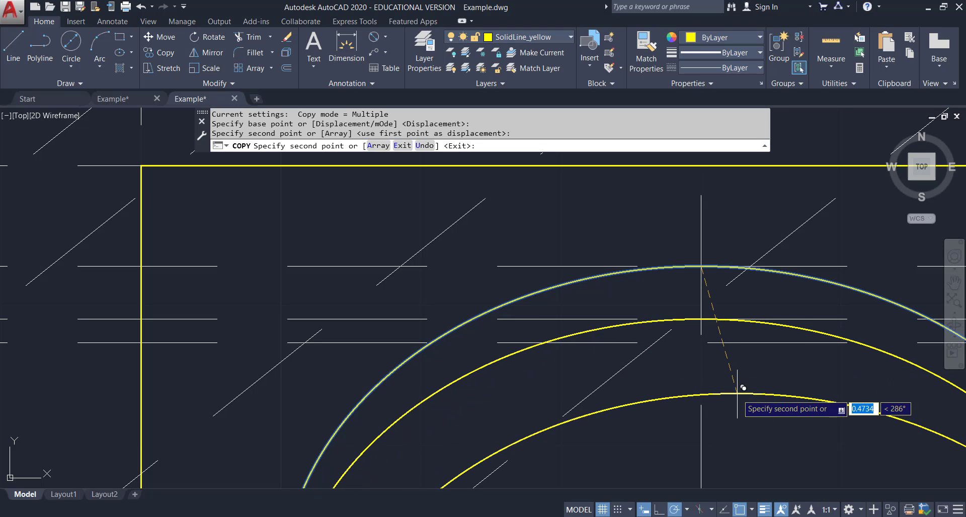
key(Escape)
Compare the two ellipses against the hole in the reference PDF's front view.
scroll(740, 394, down, 5)
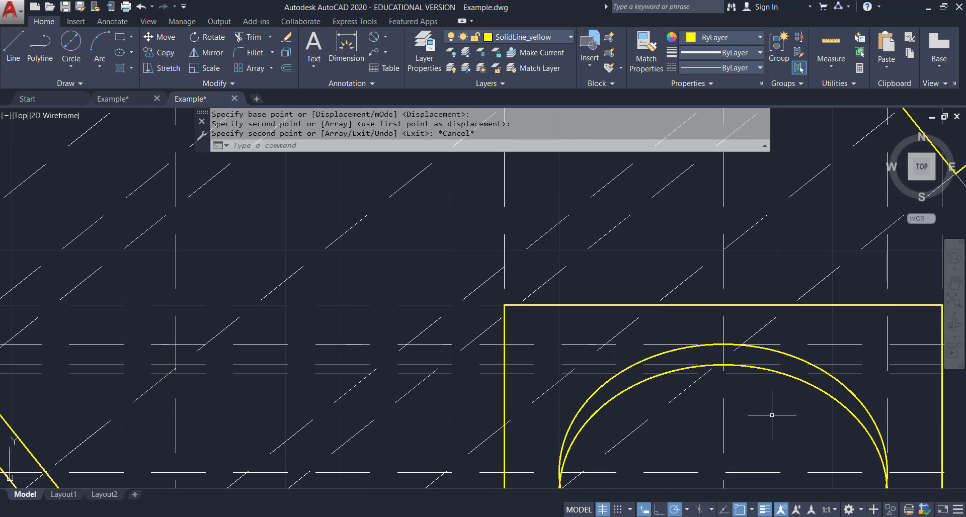
scroll(772, 416, down, 3)
scroll(794, 423, up, 2)
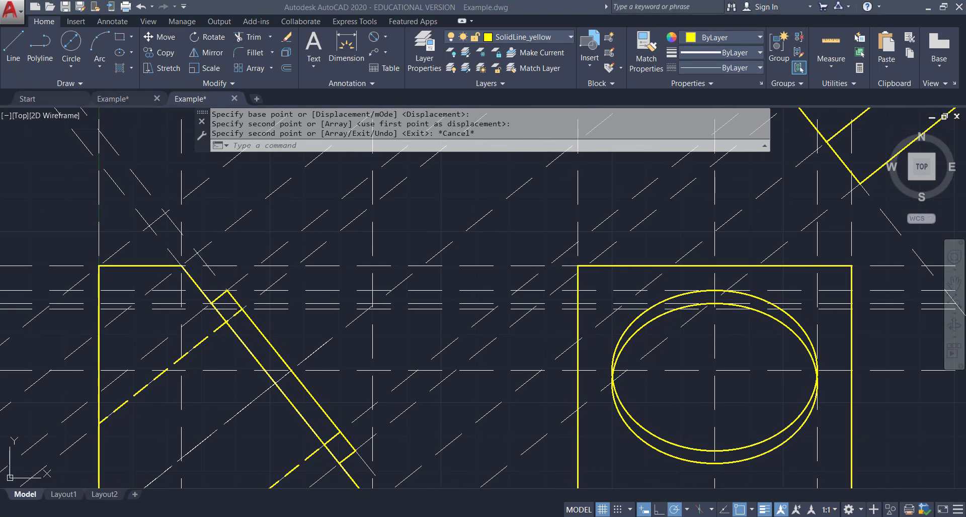
click(633, 516)
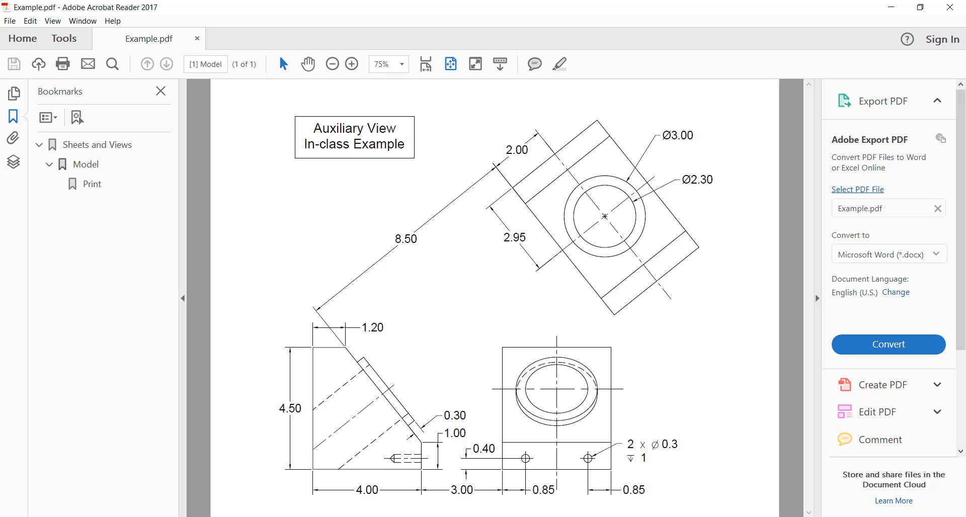
click(659, 491)
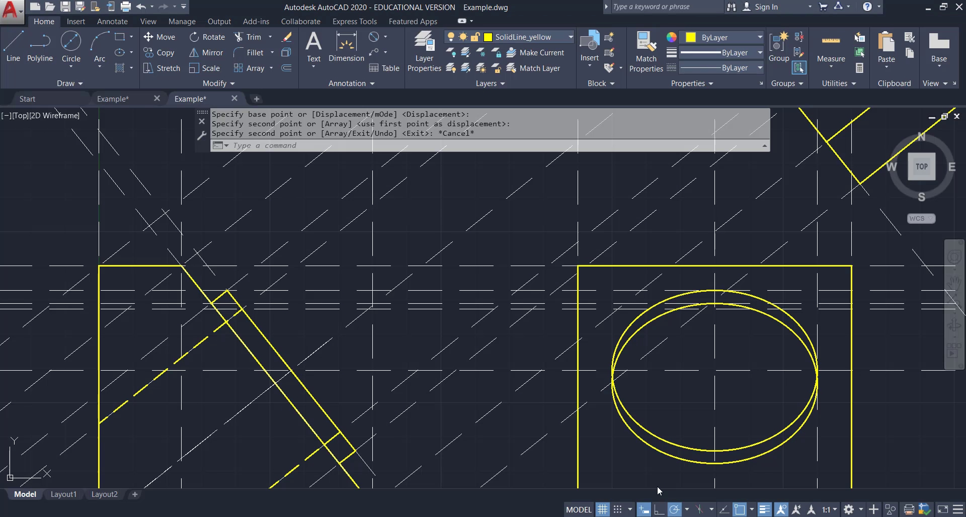
Break the copied ellipse on its right side, between two points near where it crosses the original ellipse.
click(211, 86)
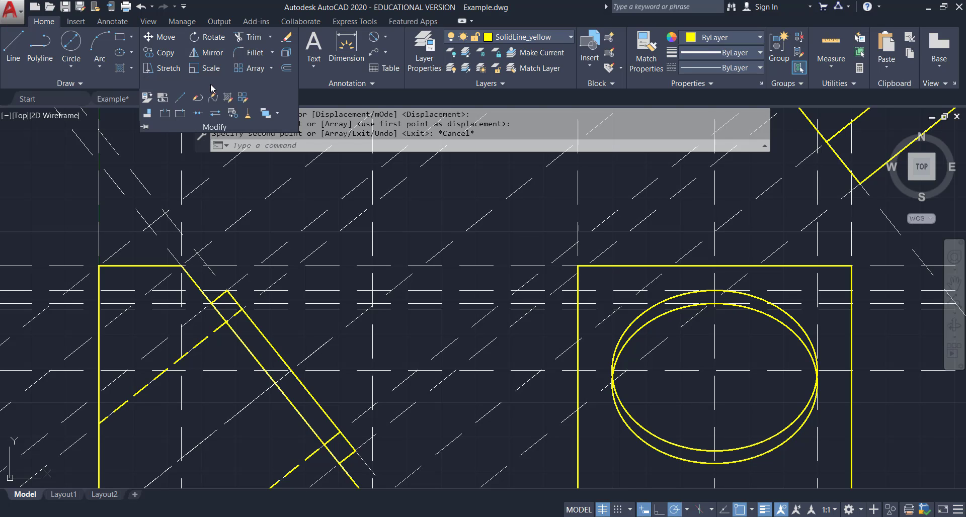
click(166, 115)
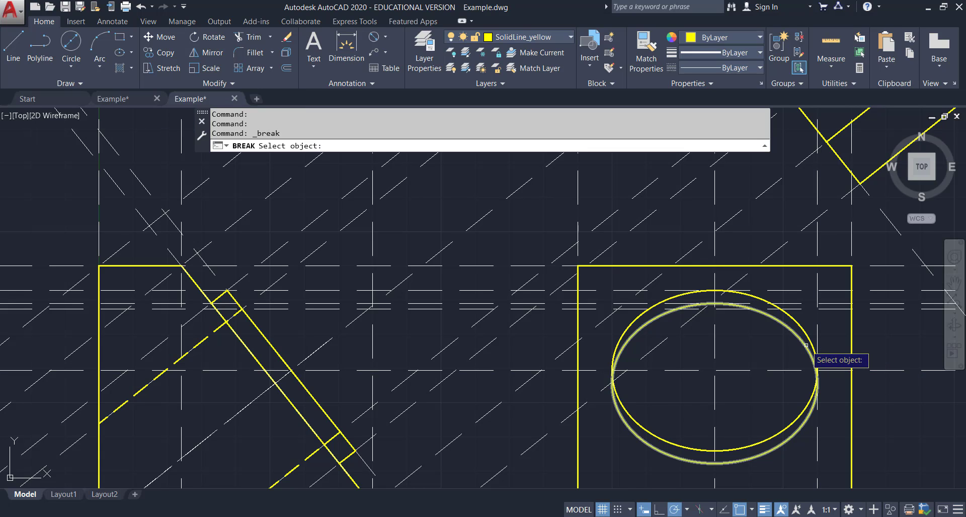
scroll(807, 346, up, 2)
scroll(842, 375, down, 2)
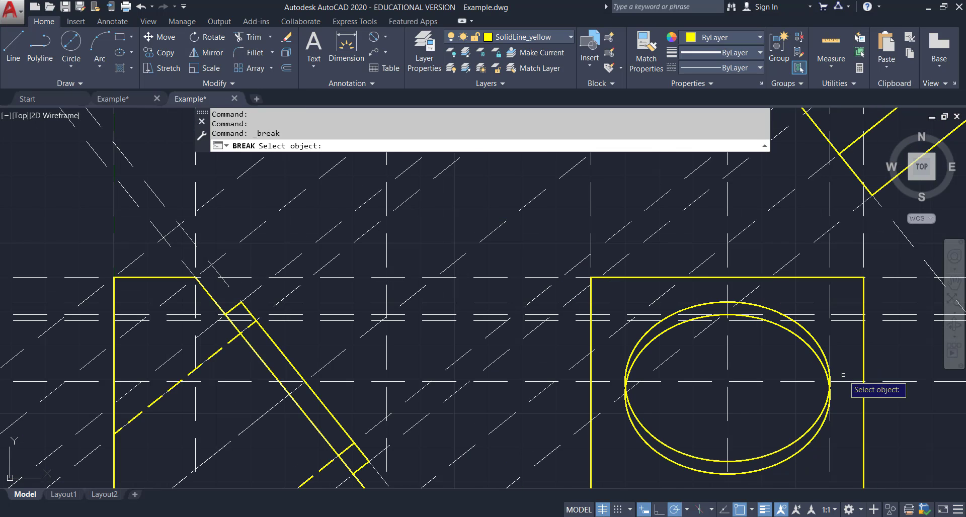
middle_drag(835, 369, 657, 304)
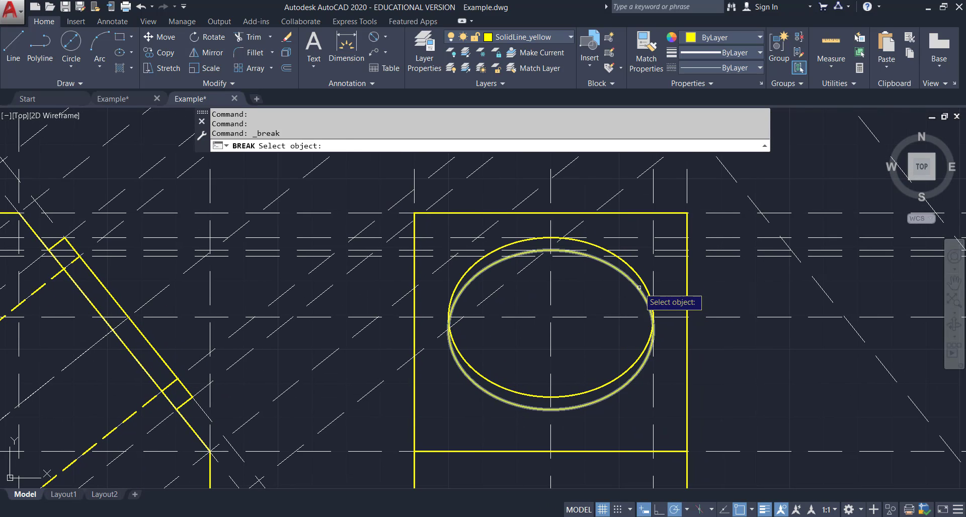
click(639, 288)
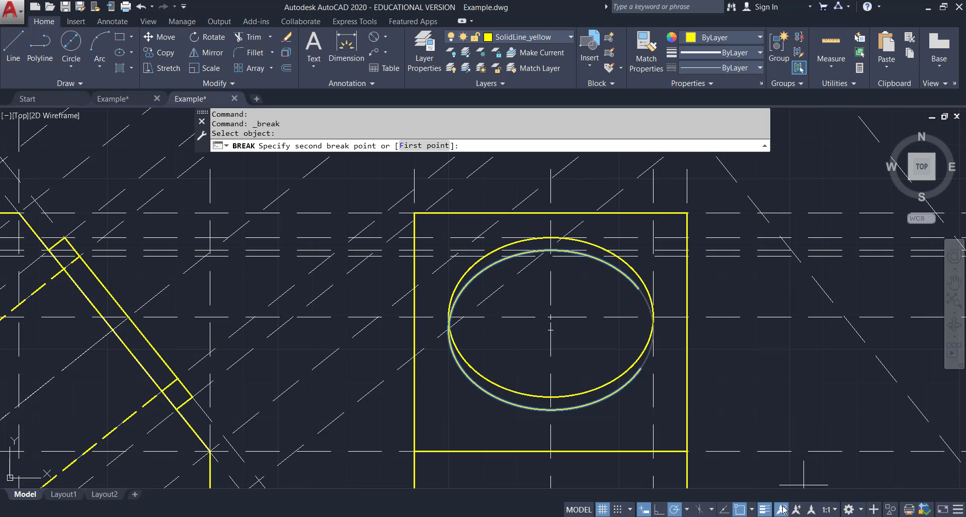
click(740, 509)
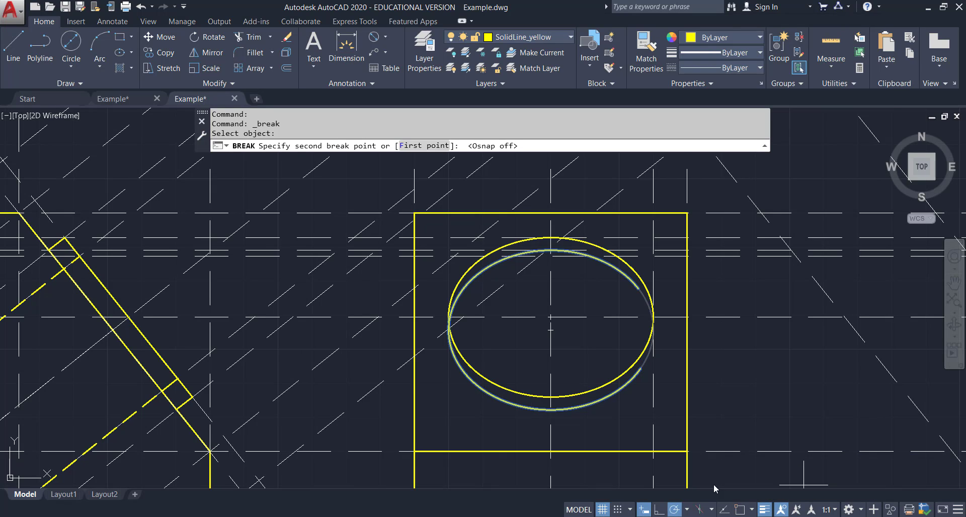
click(646, 361)
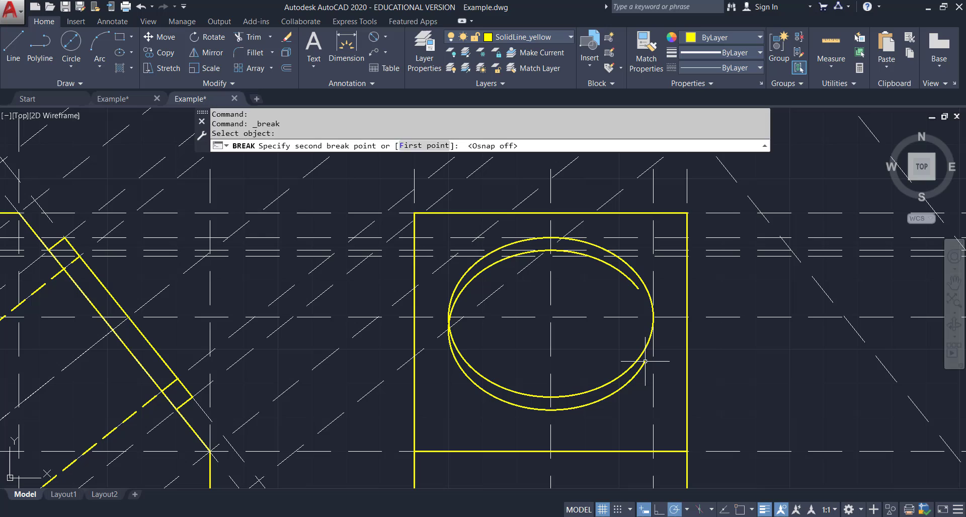
Break the copied ellipse on its left side in the same way, splitting it into upper and lower arcs.
click(202, 84)
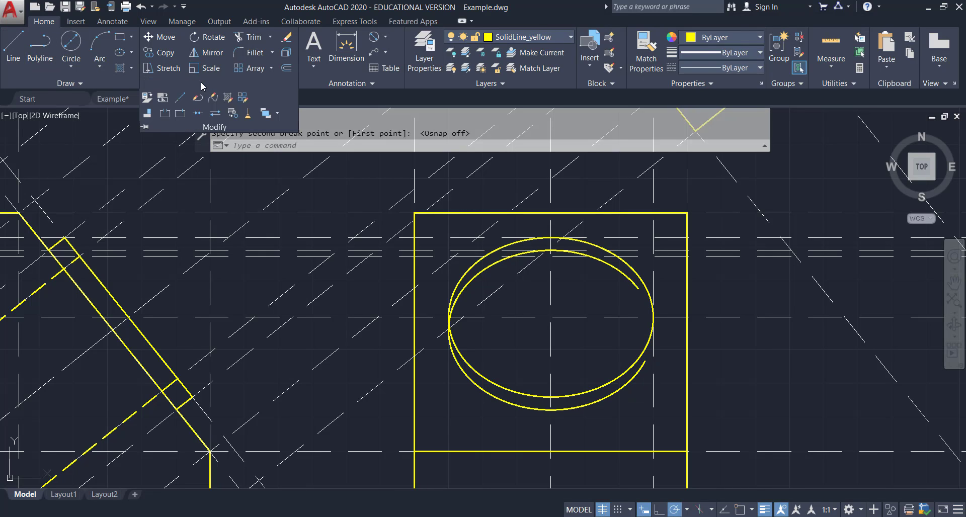
click(167, 115)
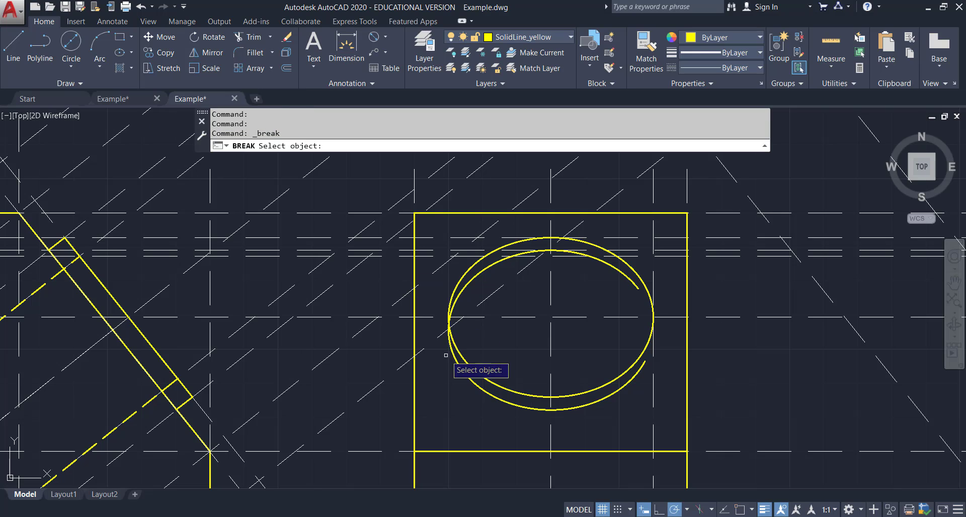
click(463, 290)
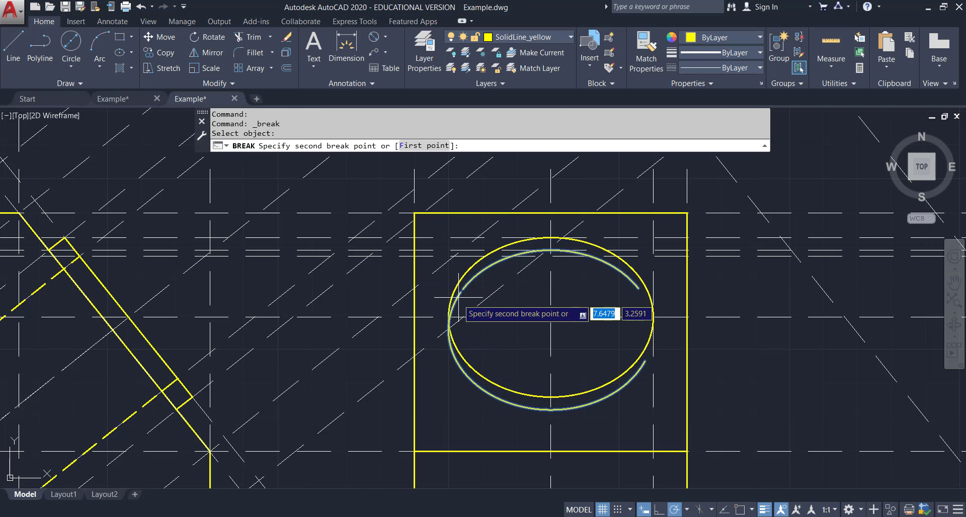
click(458, 374)
key(Escape)
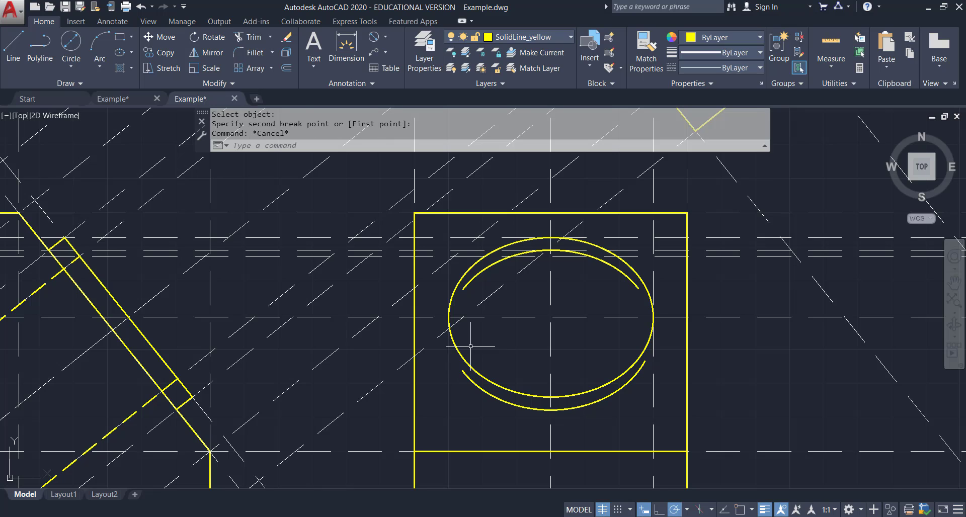
Move the copied ellipse's upper arc onto the HiddenLine_yellow layer.
click(493, 258)
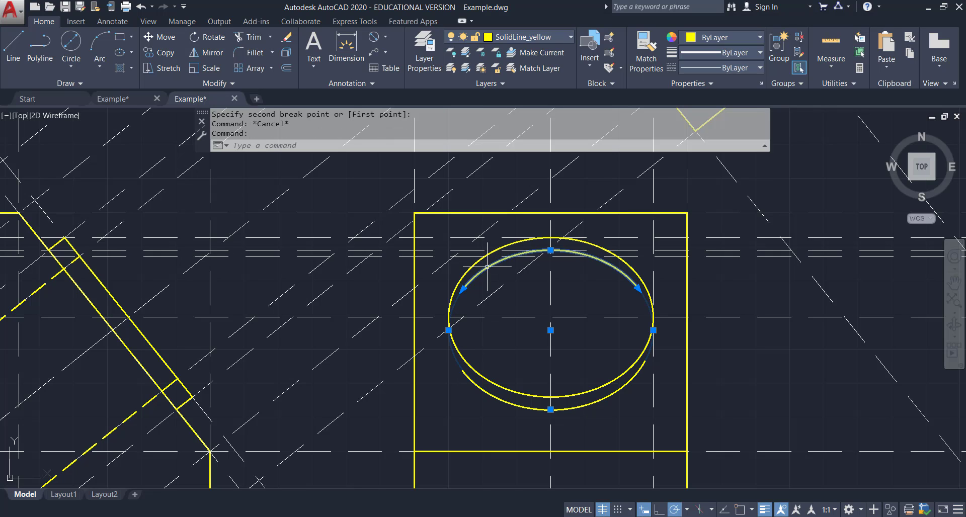
click(536, 37)
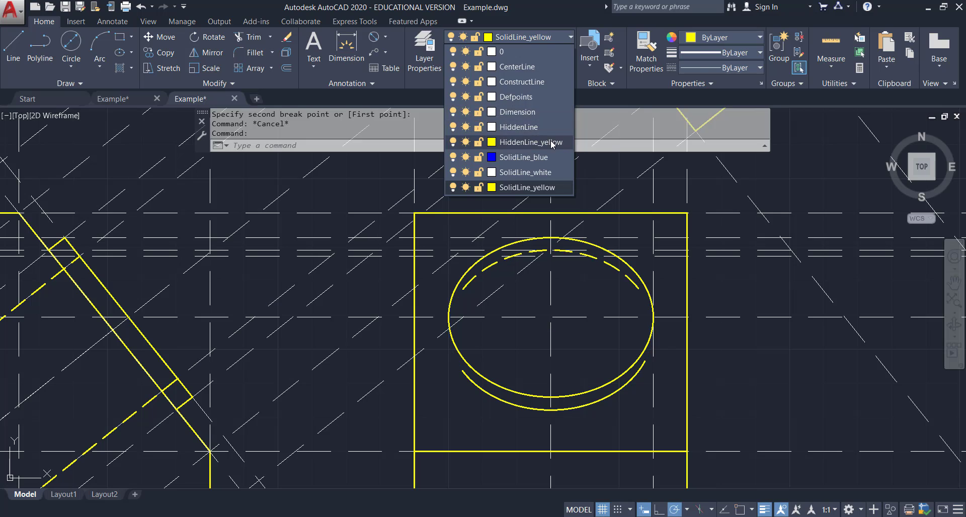
click(533, 142)
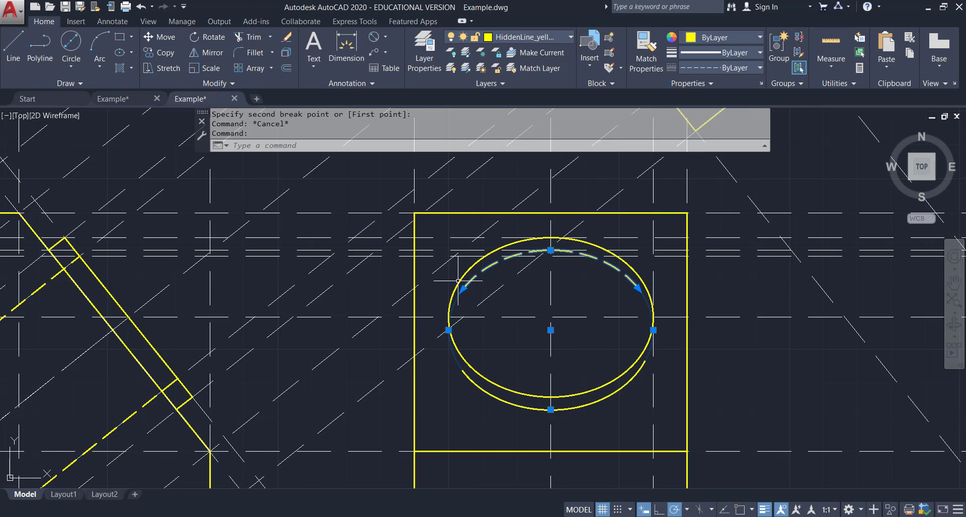
key(Escape)
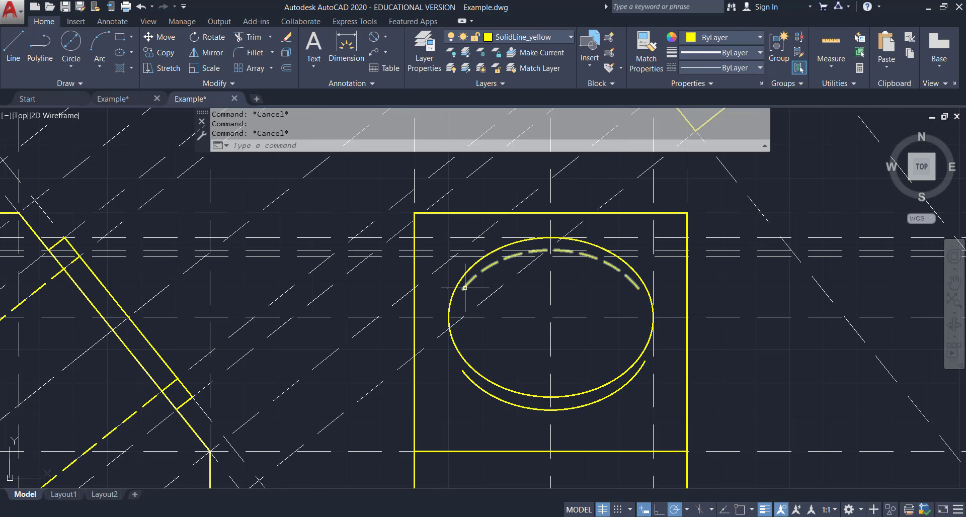
click(463, 290)
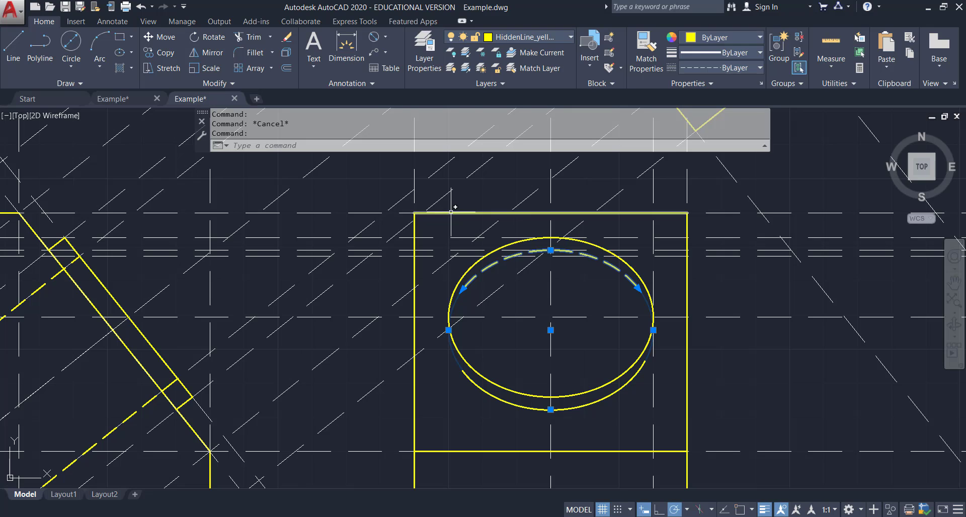
scroll(448, 312, up, 4)
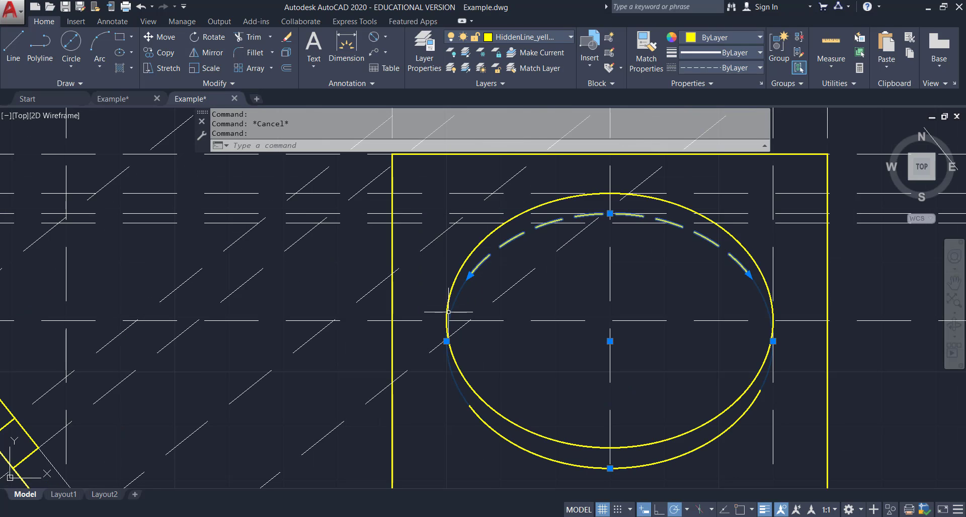
scroll(440, 291, down, 3)
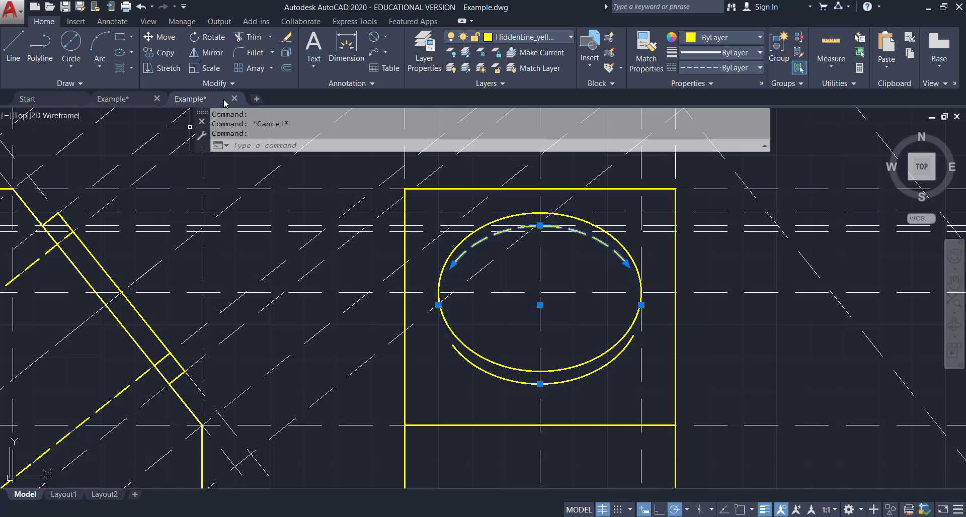
click(286, 68)
click(406, 145)
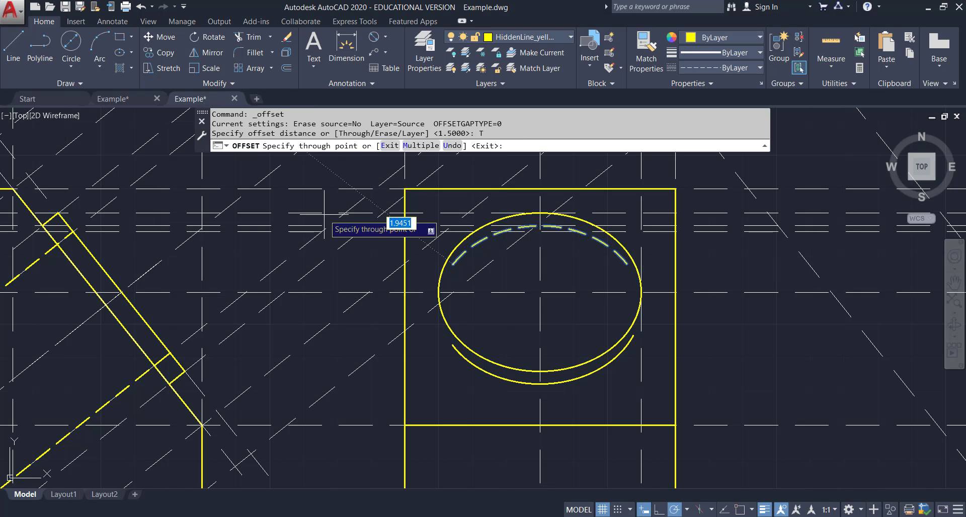
key(Escape)
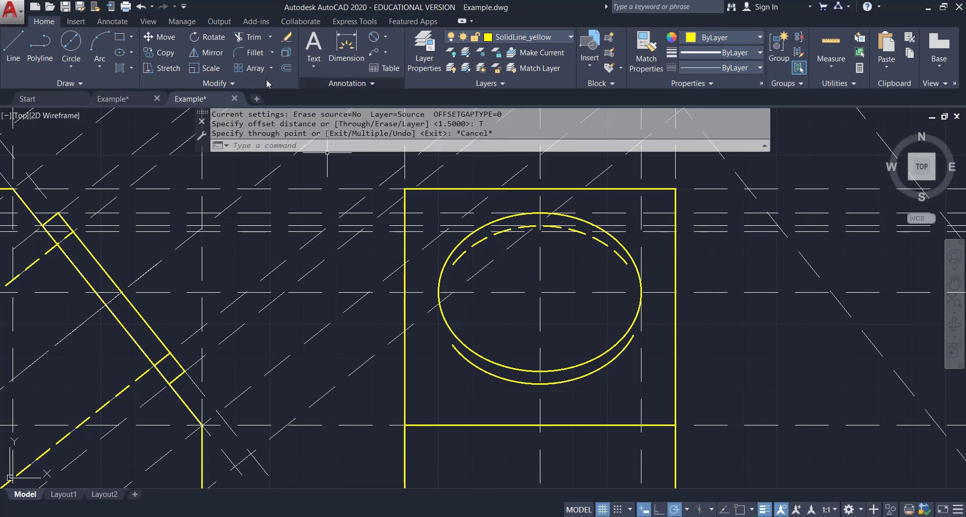
Offset the vertical construction line through the ellipse's left quadrant point.
click(287, 68)
click(406, 145)
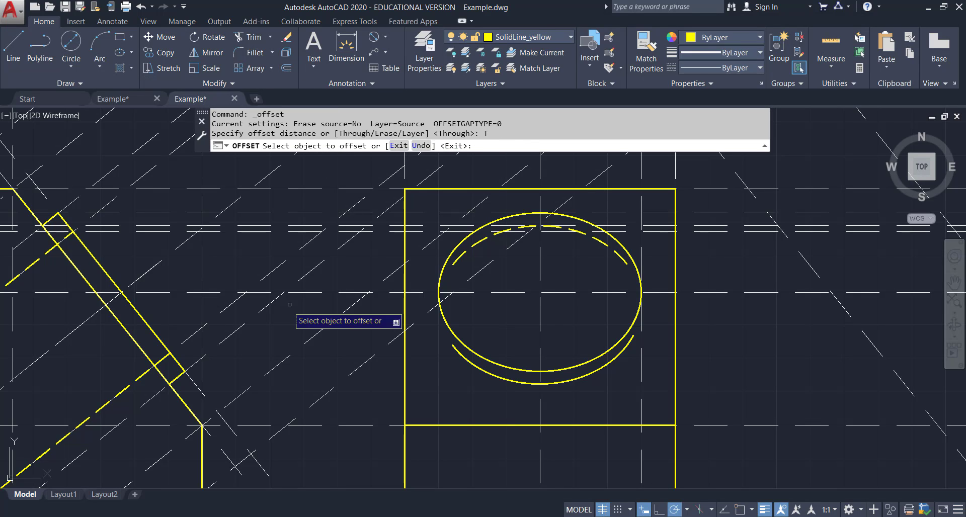
click(201, 267)
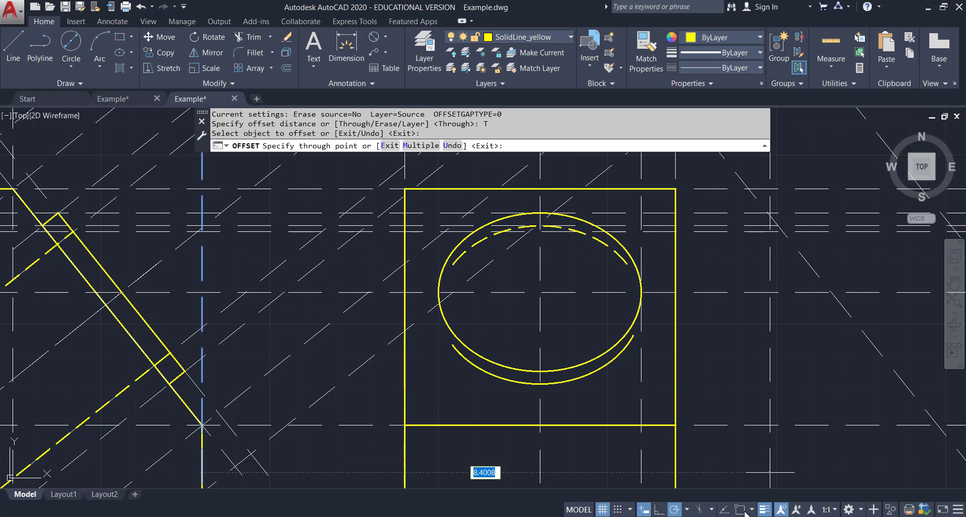
click(442, 293)
key(Escape)
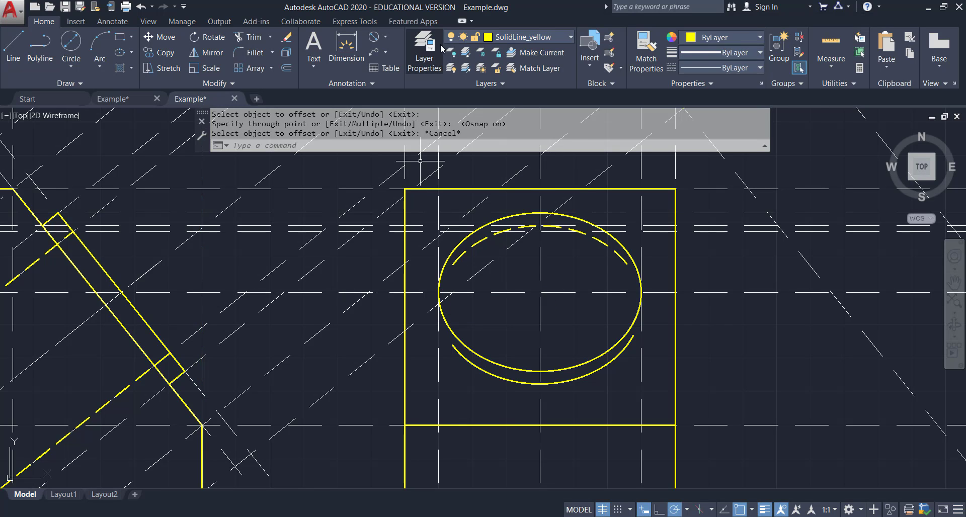
Examine where the hidden arc's ends meet the original ellipse.
click(458, 261)
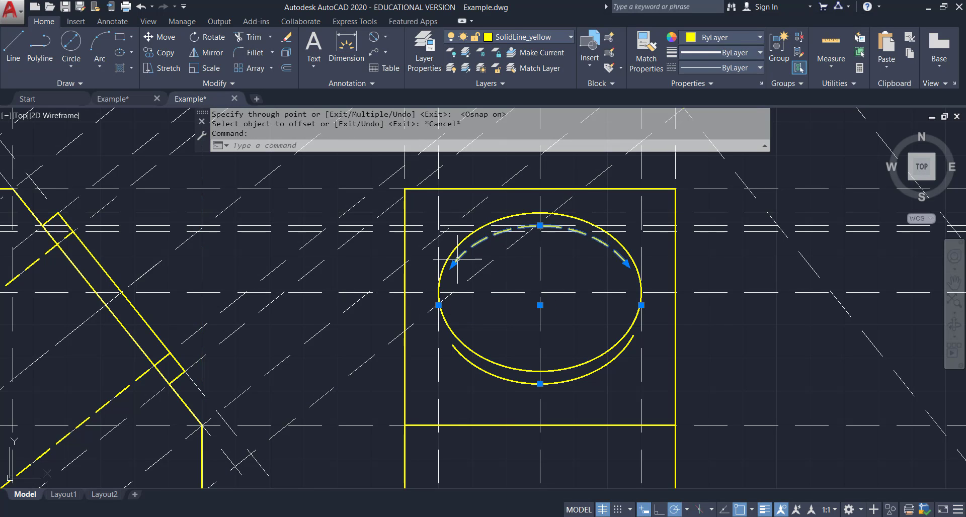
scroll(457, 265, up, 4)
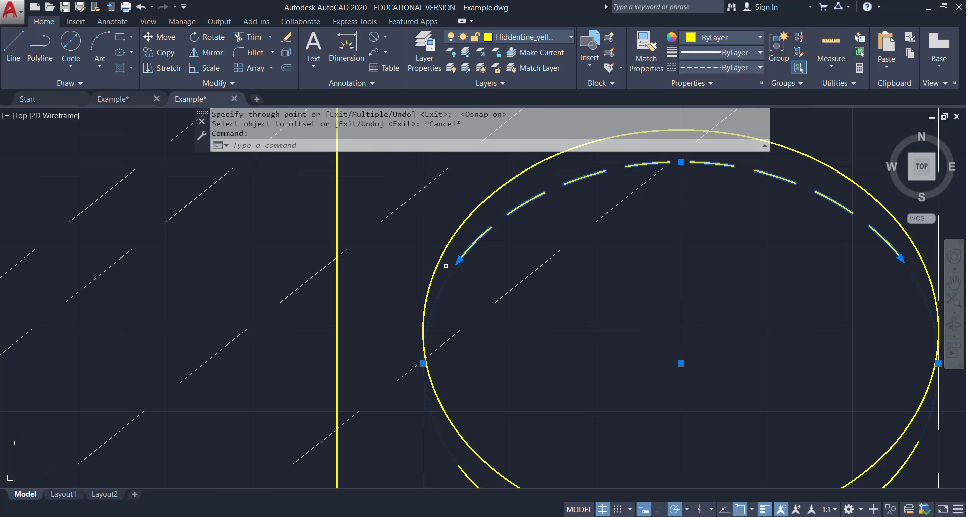
click(423, 363)
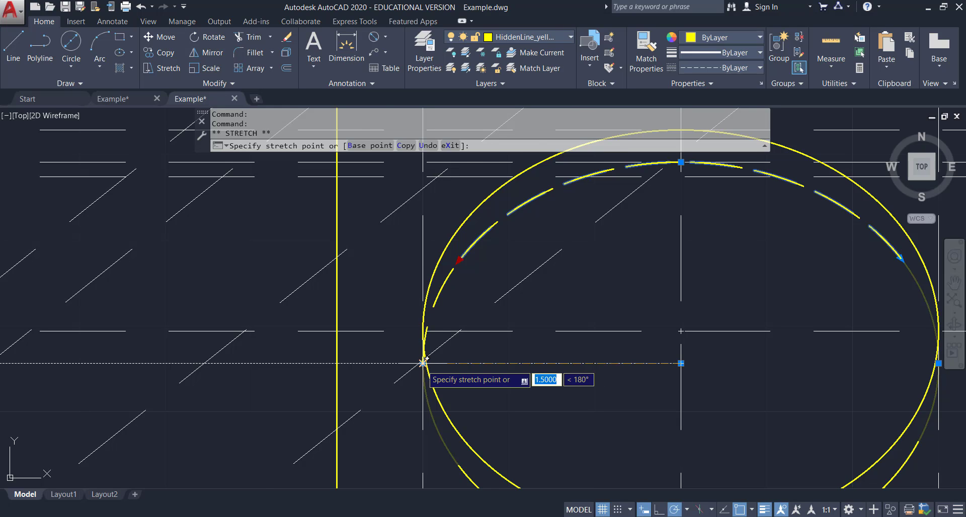
scroll(422, 363, up, 2)
key(Escape)
key(Escape)
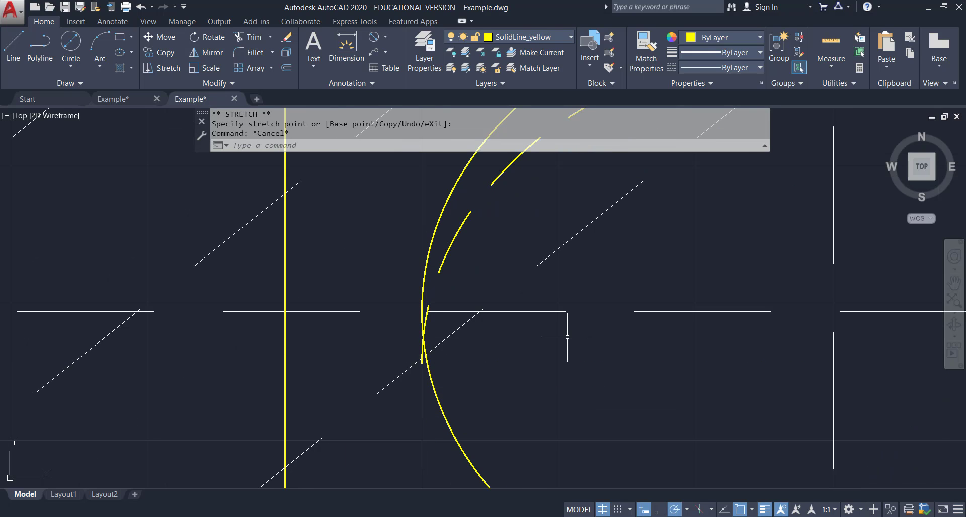
scroll(622, 320, down, 4)
middle_drag(766, 302, 471, 281)
scroll(480, 270, up, 2)
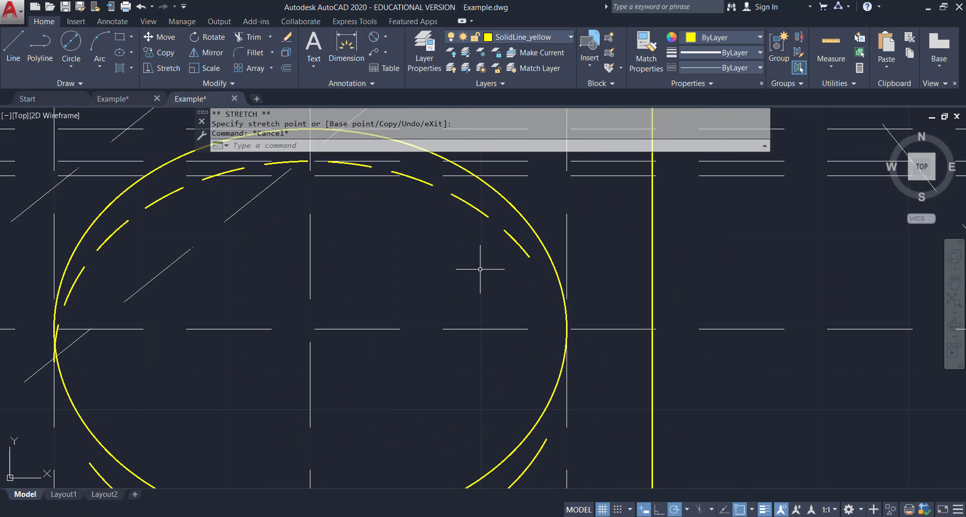
click(525, 254)
click(310, 361)
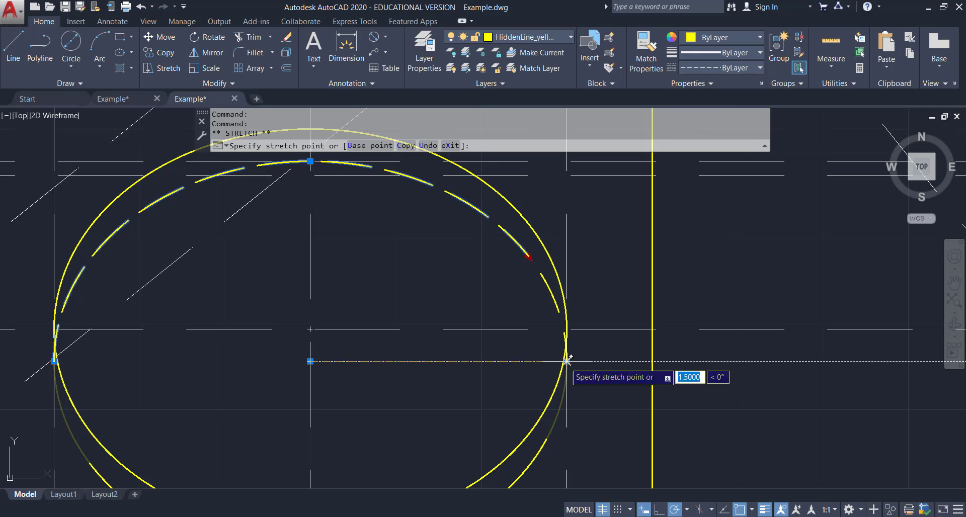
key(Escape)
scroll(614, 332, down, 2)
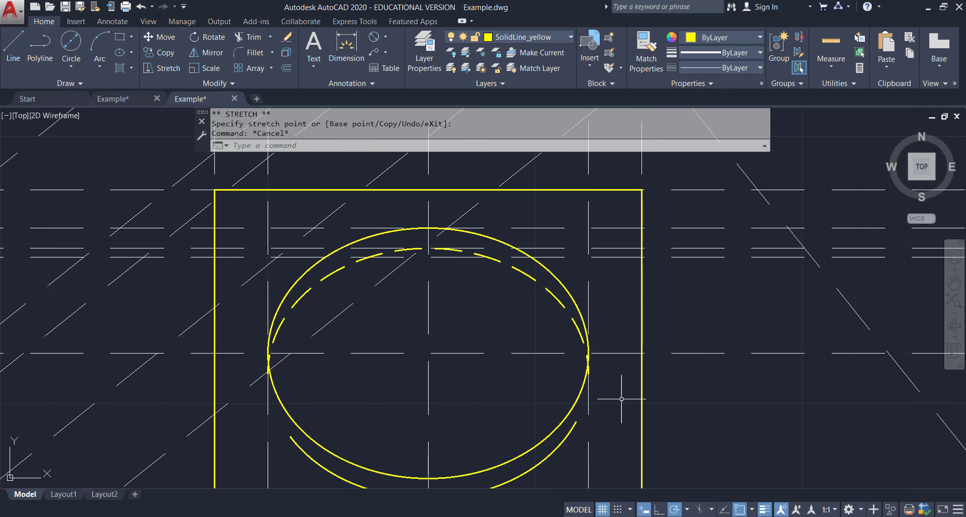
Stretch the lower solid arc's left endpoint onto the original ellipse.
click(572, 429)
click(576, 422)
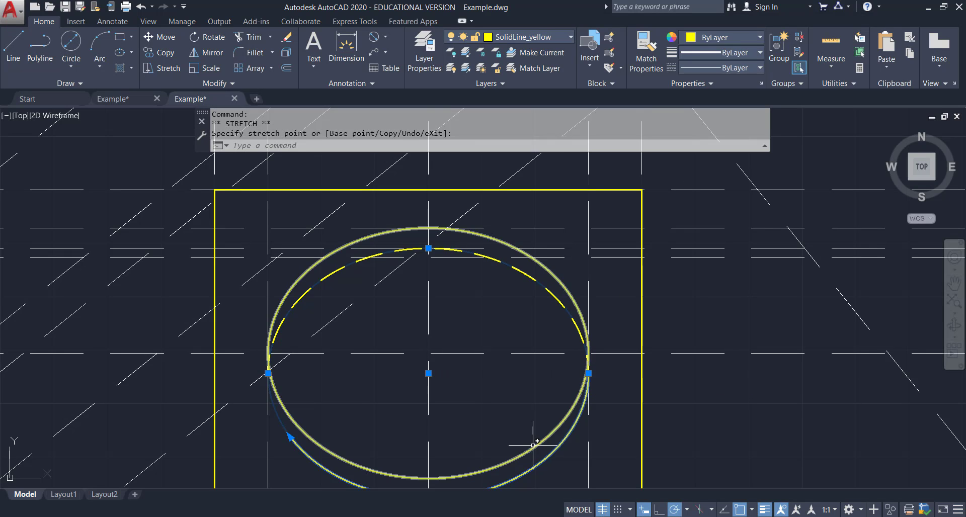
key(Escape)
click(288, 438)
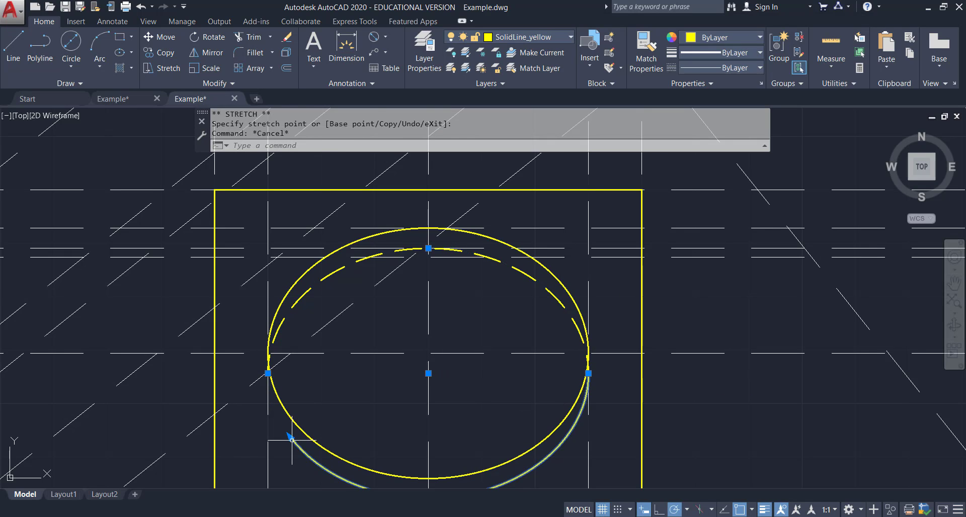
click(290, 437)
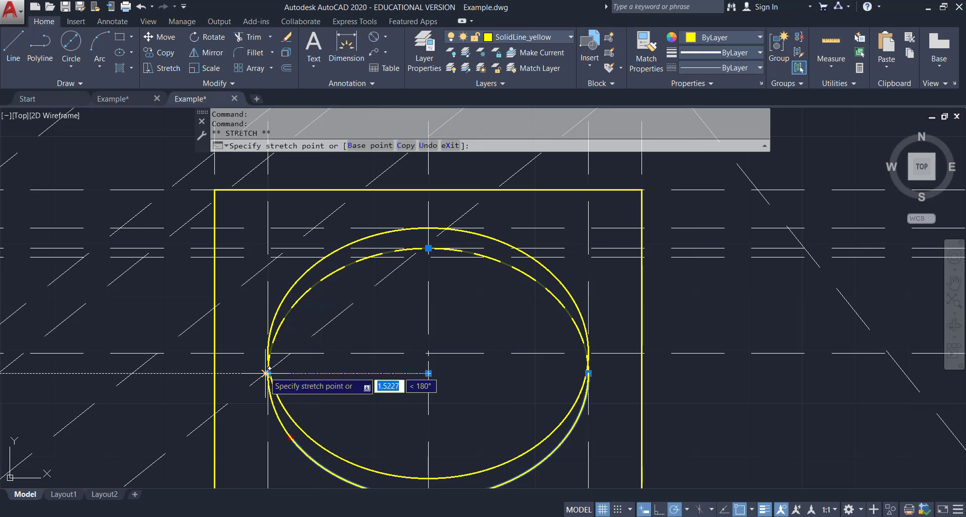
scroll(268, 373, up, 6)
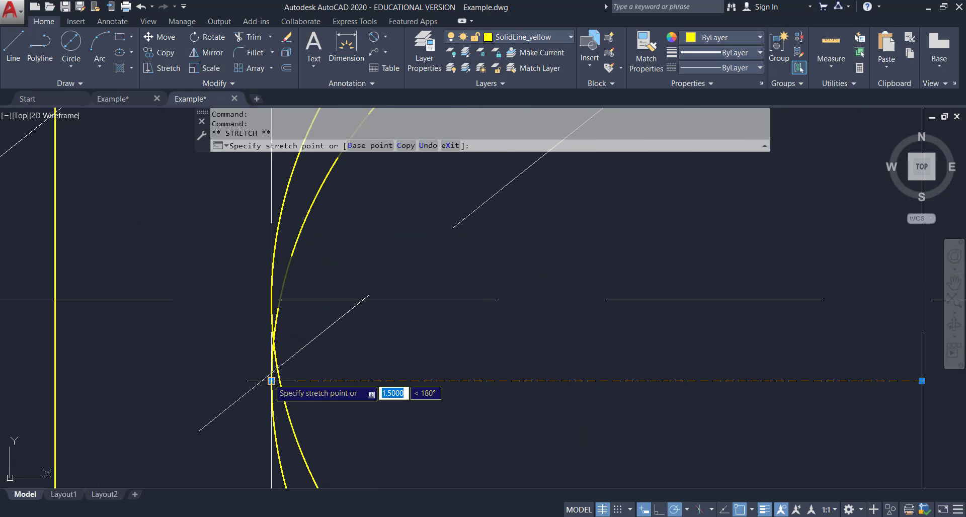
click(272, 381)
scroll(280, 358, up, 4)
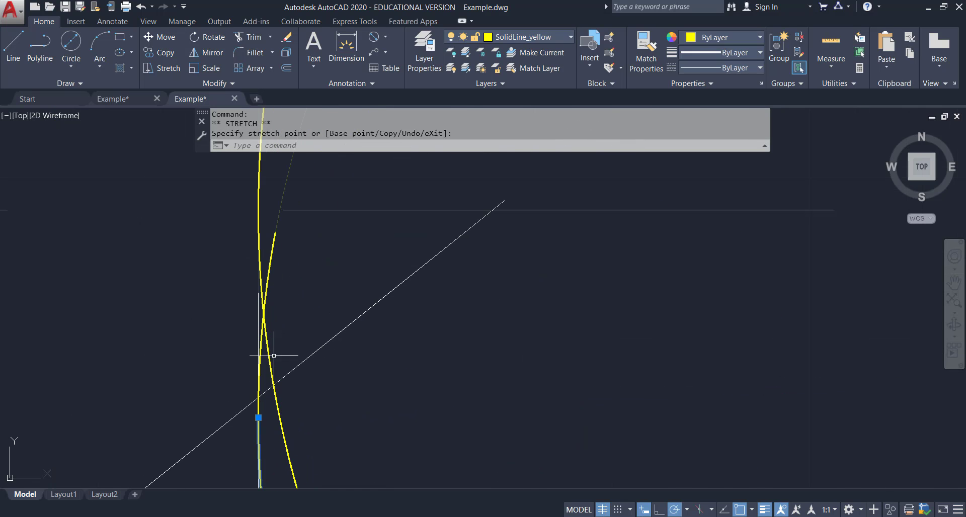
Draw a vertical solid line from the stretched arc's end up to the horizontal construction line.
middle_drag(274, 357, 370, 322)
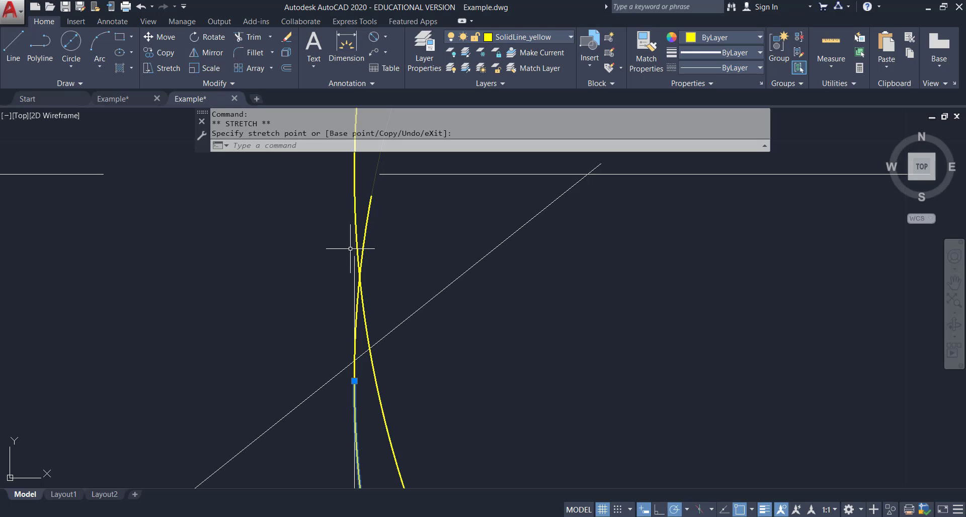
click(7, 41)
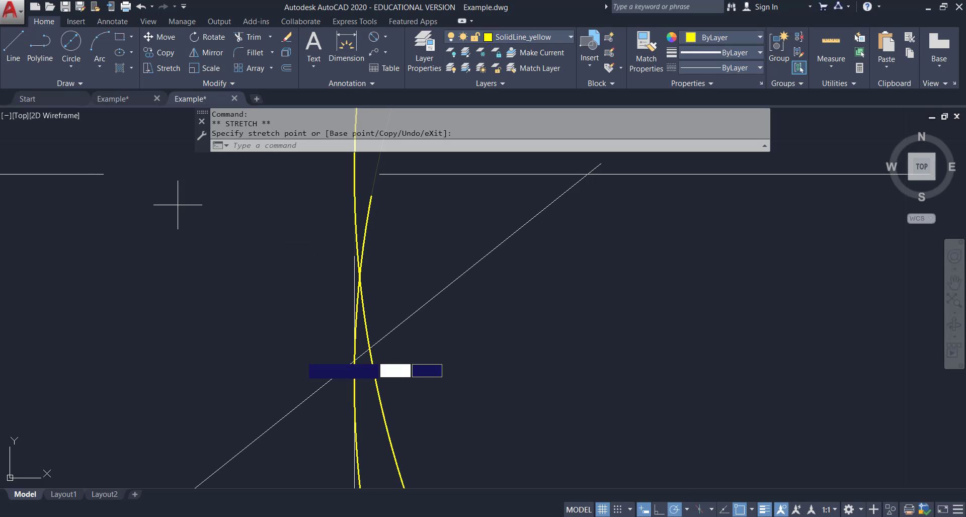
click(353, 381)
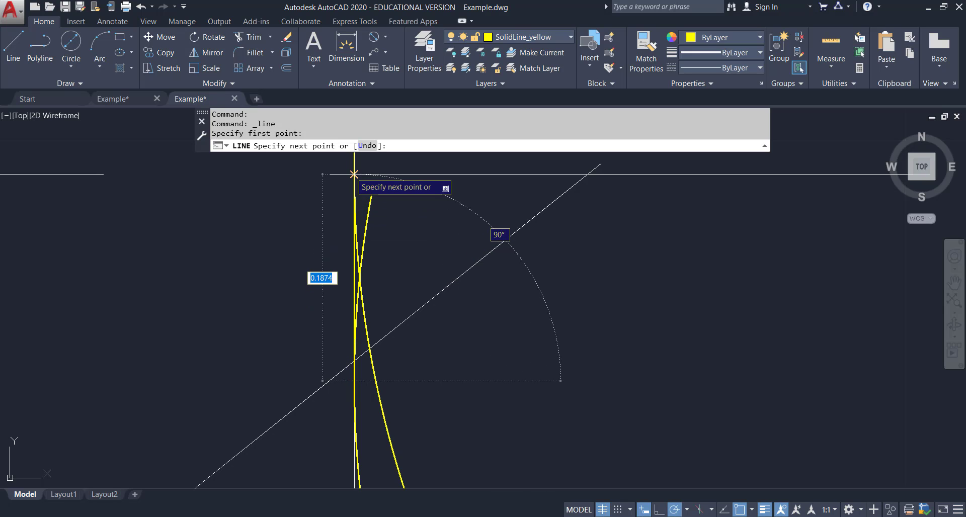
click(354, 174)
key(Escape)
scroll(394, 266, up, 3)
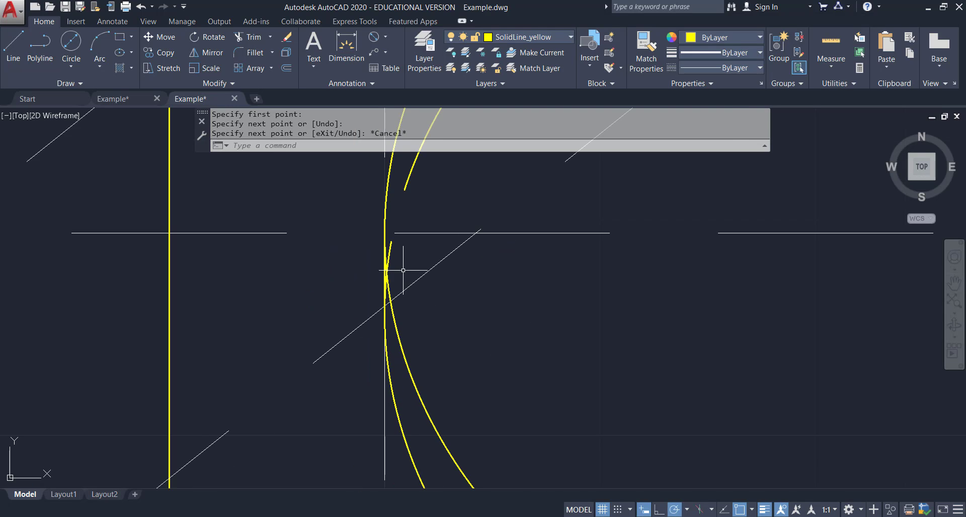
scroll(385, 263, down, 10)
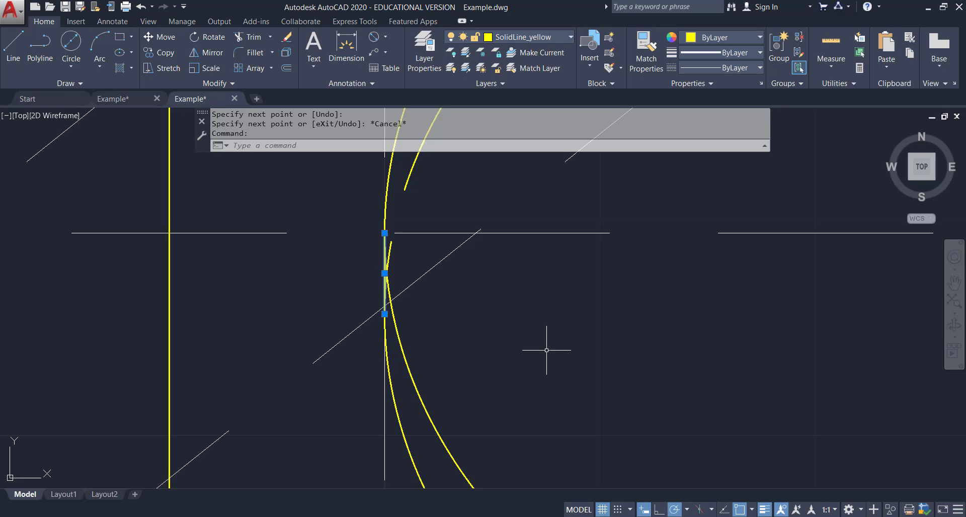
middle_drag(418, 376, 472, 358)
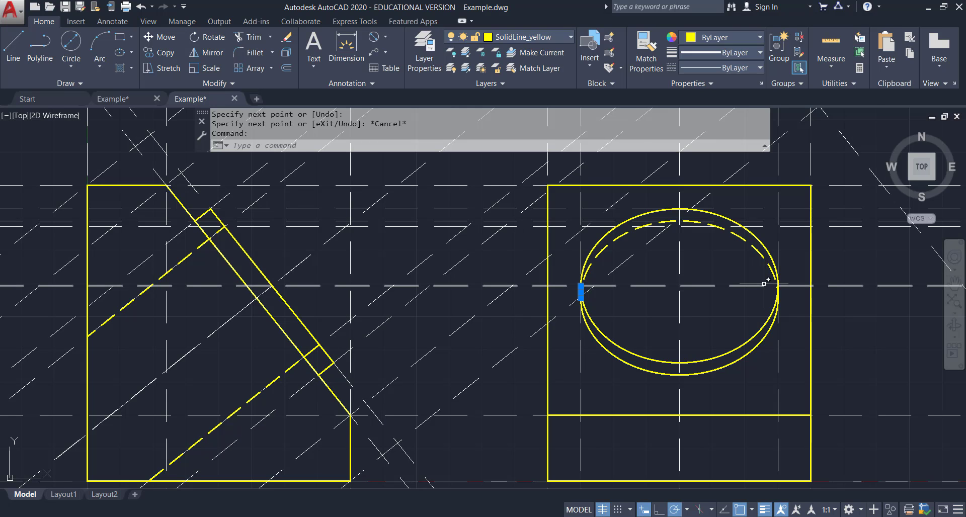
key(Escape)
scroll(778, 287, up, 6)
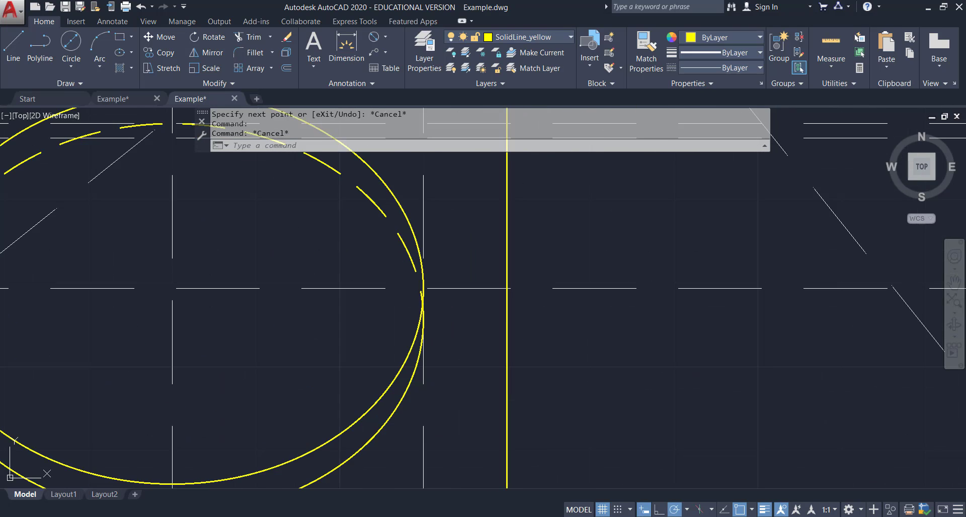
scroll(388, 309, up, 4)
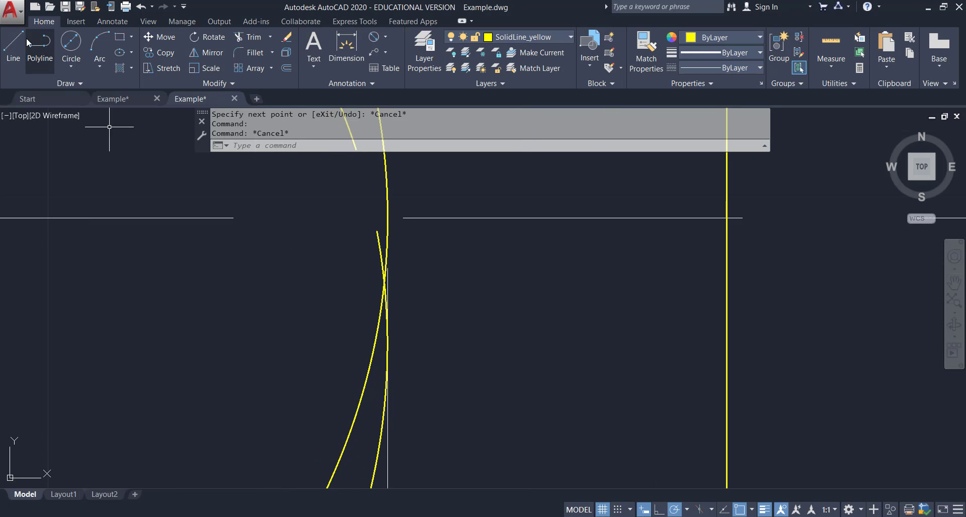
Draw a second vertical line along the ellipse's left edge up to the horizontal construction line.
click(14, 51)
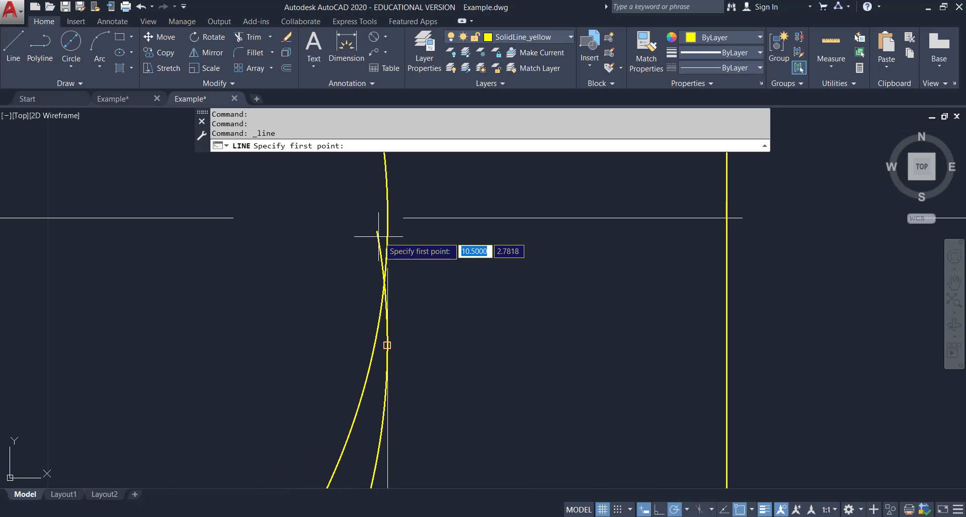
click(387, 346)
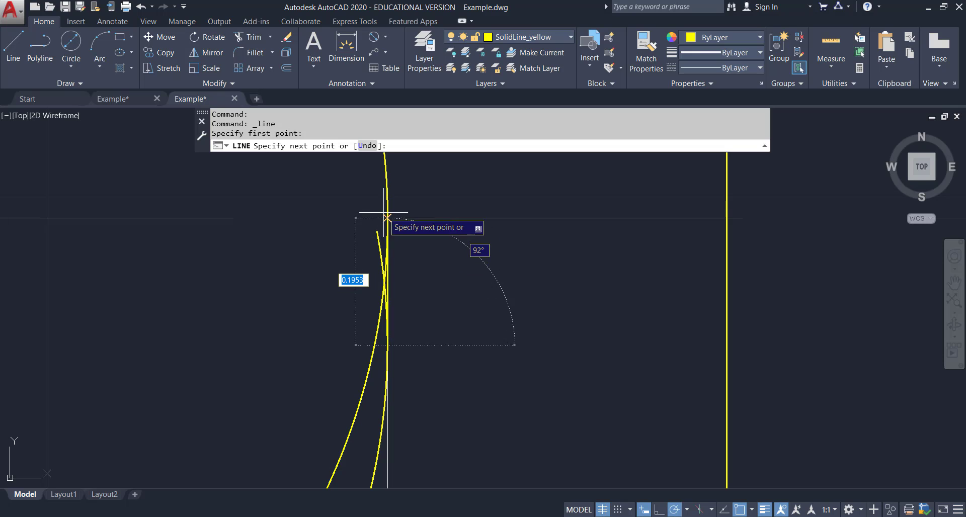
click(386, 218)
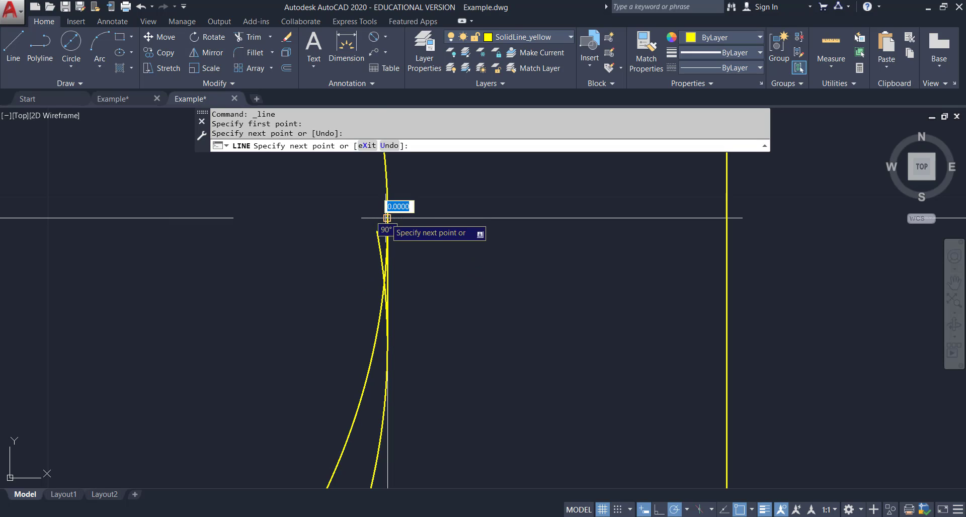
key(Escape)
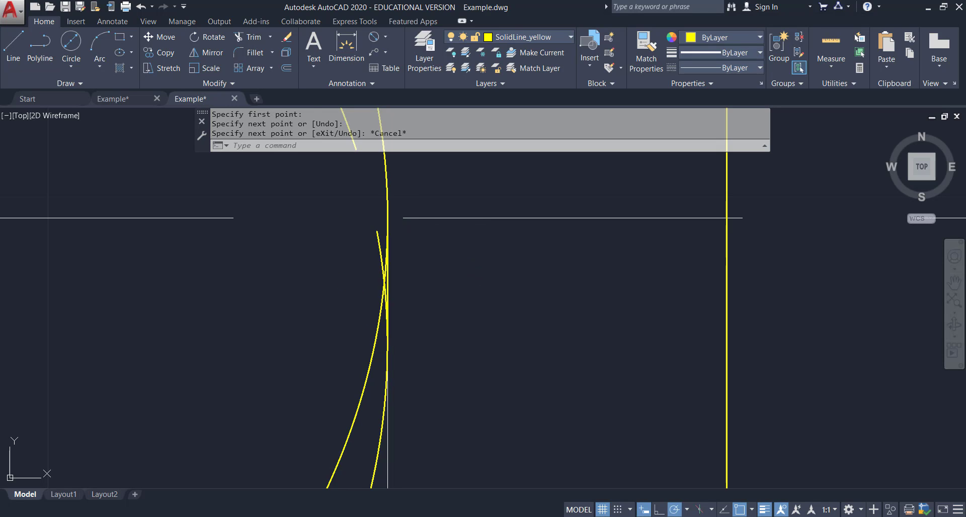
click(386, 275)
scroll(398, 277, up, 3)
middle_drag(462, 260, 429, 345)
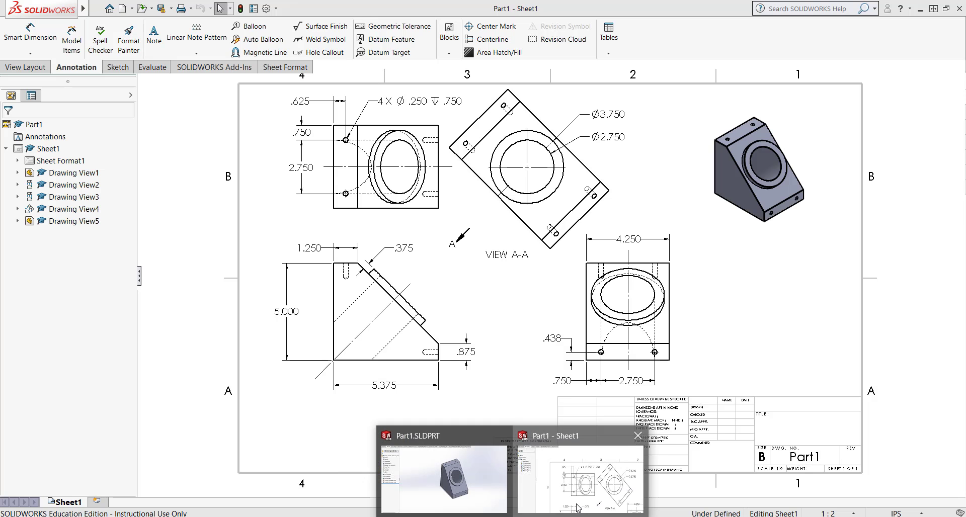
Switch to SolidWorks and examine how the ellipse edges meet in the drawing's front view.
click(577, 508)
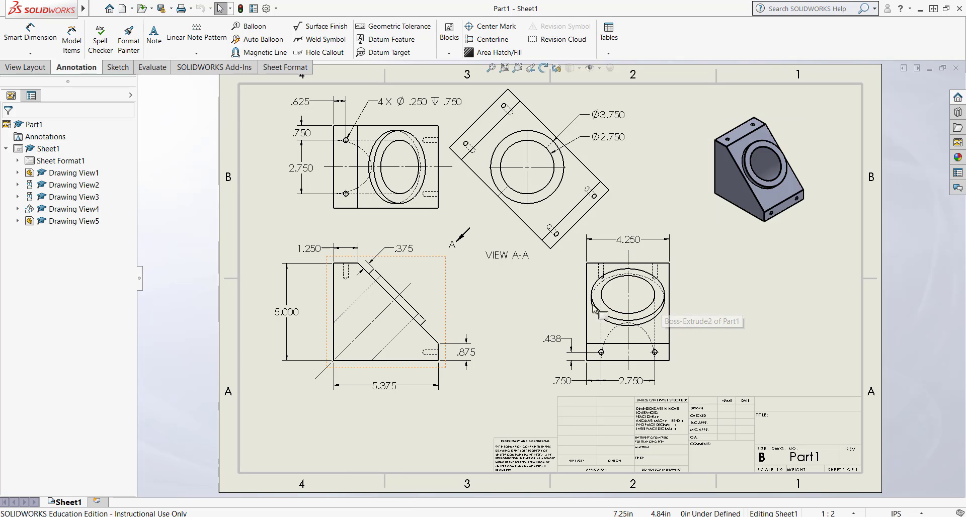
scroll(654, 301, up, 2)
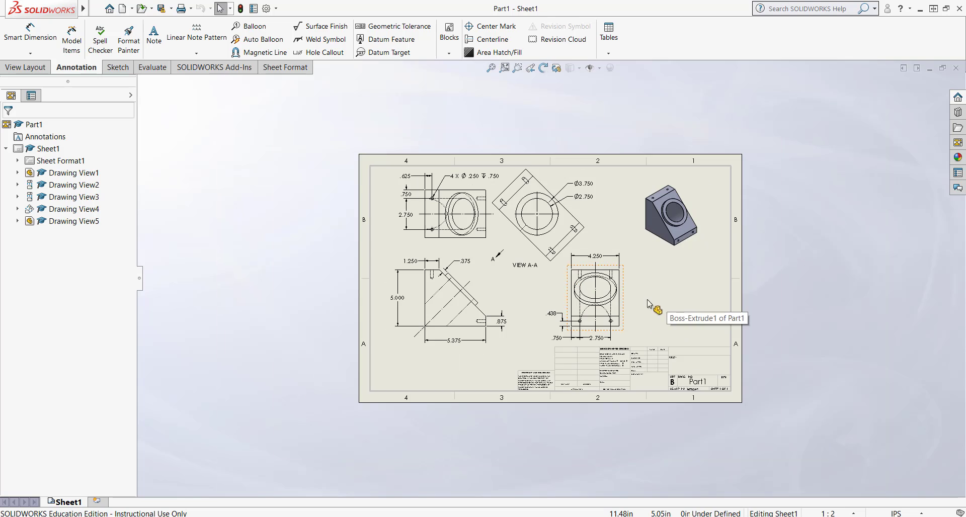
scroll(649, 302, down, 5)
scroll(595, 288, down, 8)
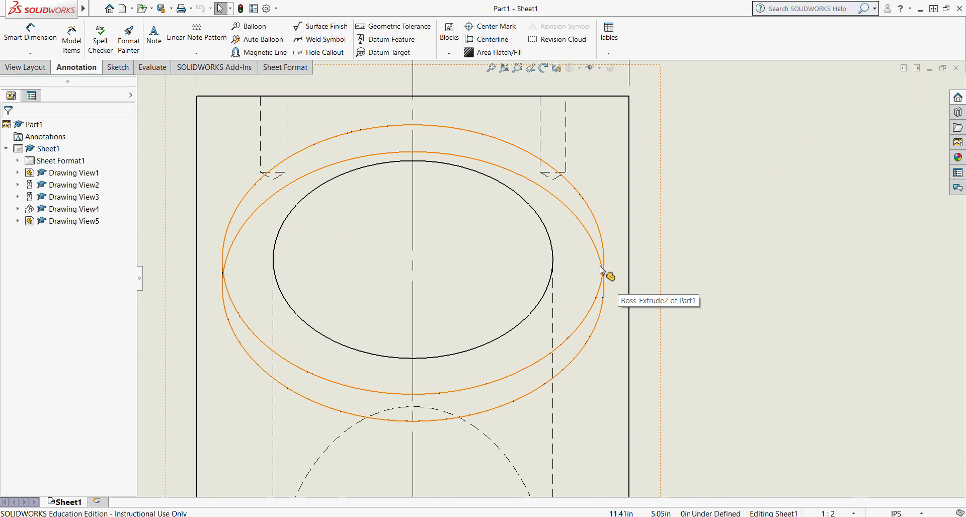
scroll(594, 290, down, 1)
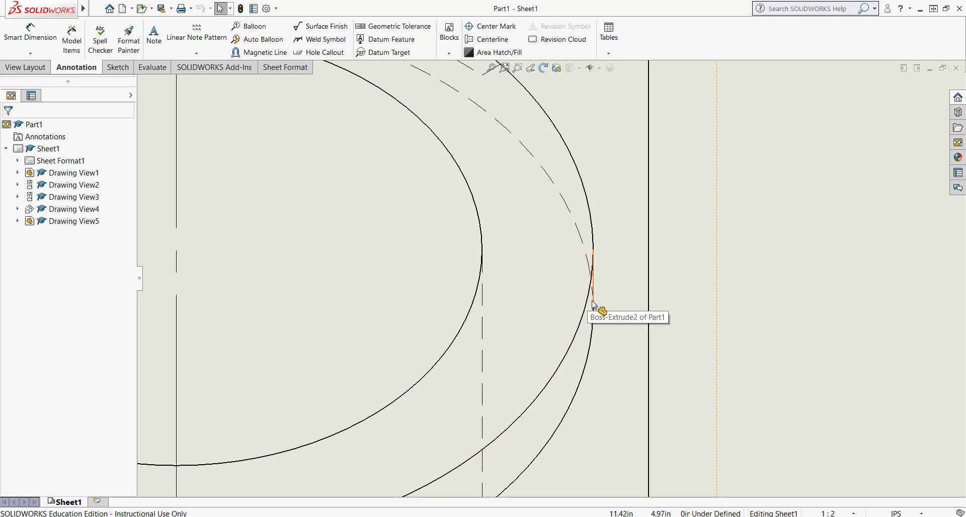
scroll(592, 302, down, 4)
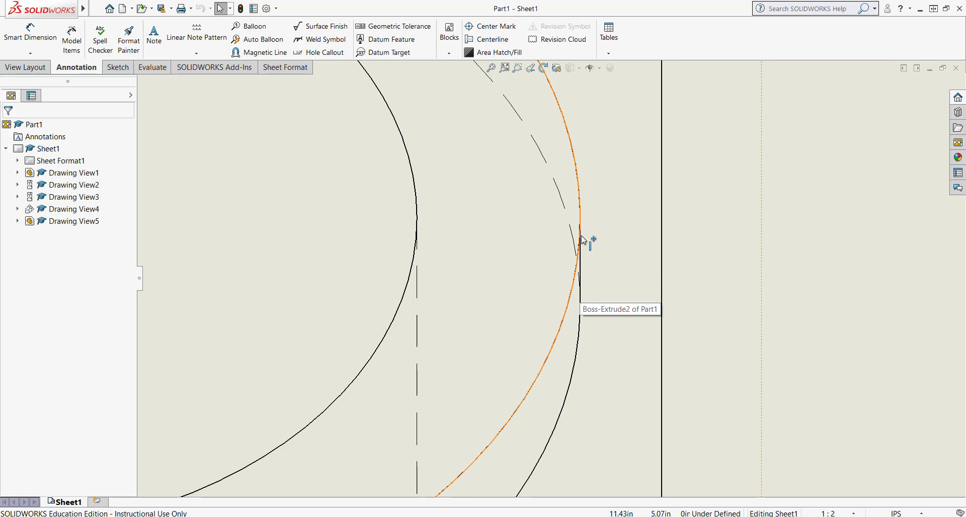
scroll(580, 287, up, 5)
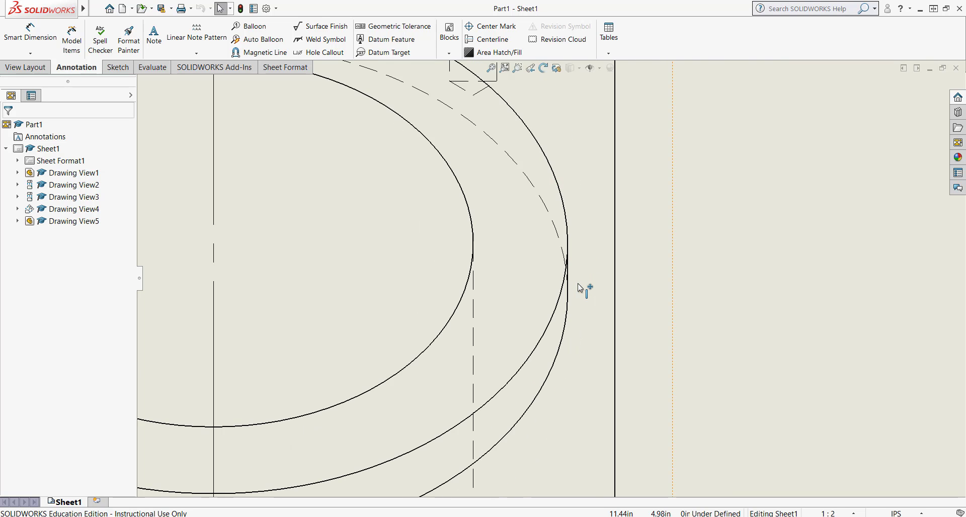
scroll(493, 293, up, 10)
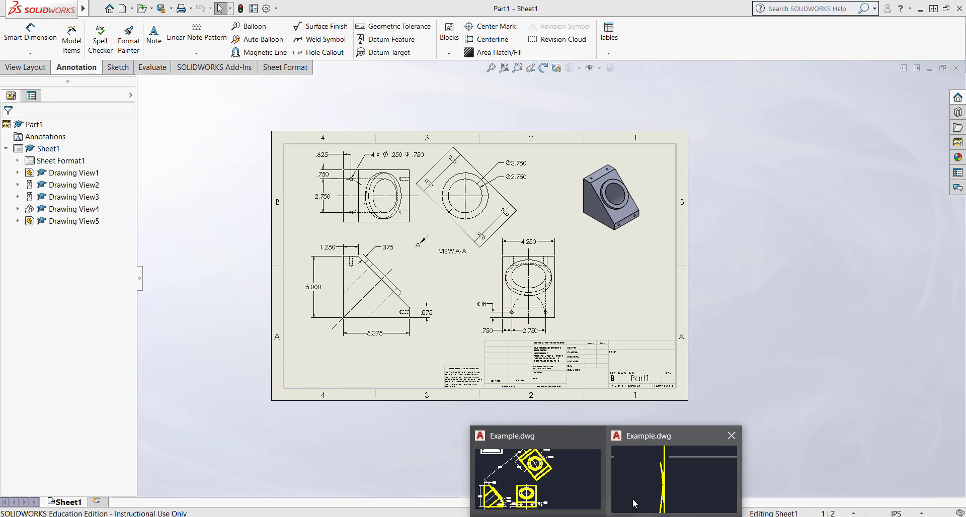
Return to the AutoCAD drawing and compare its views against the reference PDF.
click(663, 489)
scroll(222, 308, down, 8)
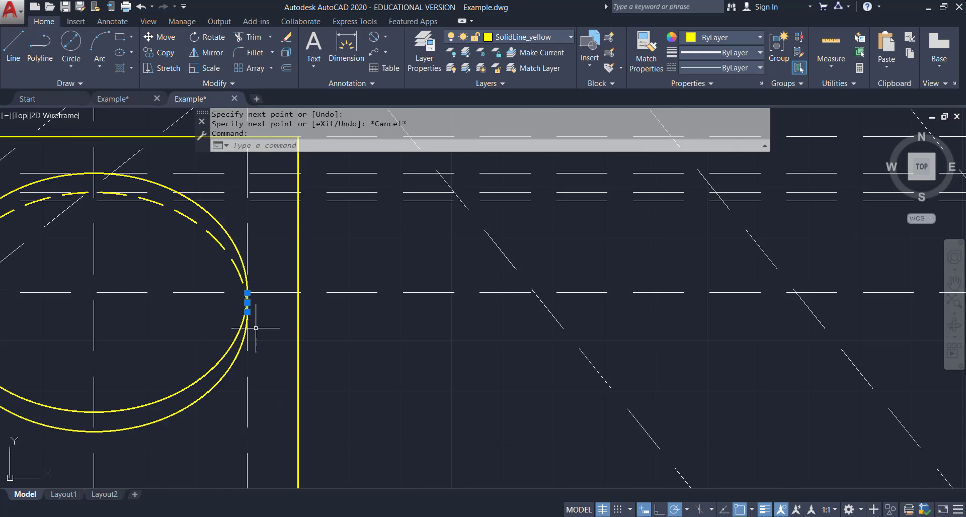
scroll(201, 308, up, 6)
scroll(76, 271, down, 4)
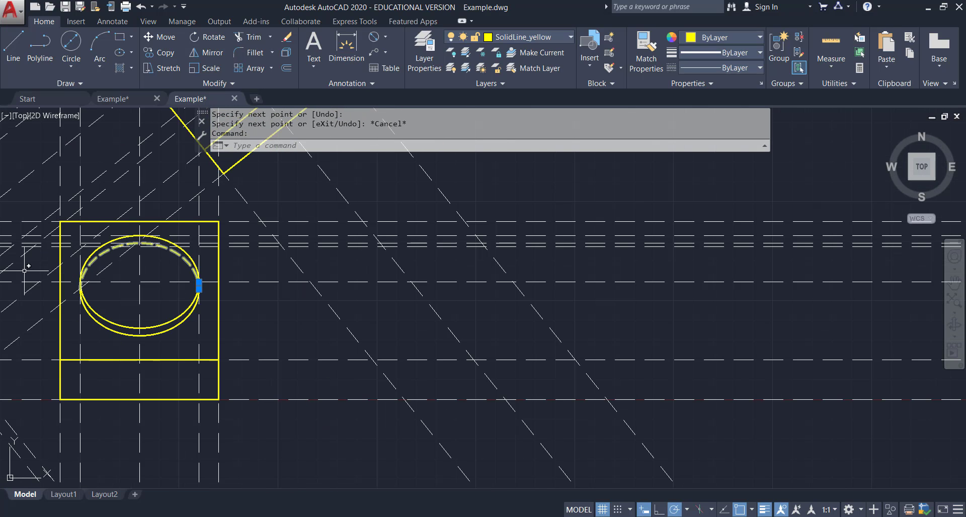
mouse_move(25, 270)
middle_down()
mouse_move(174, 286)
mouse_move(388, 287)
middle_up()
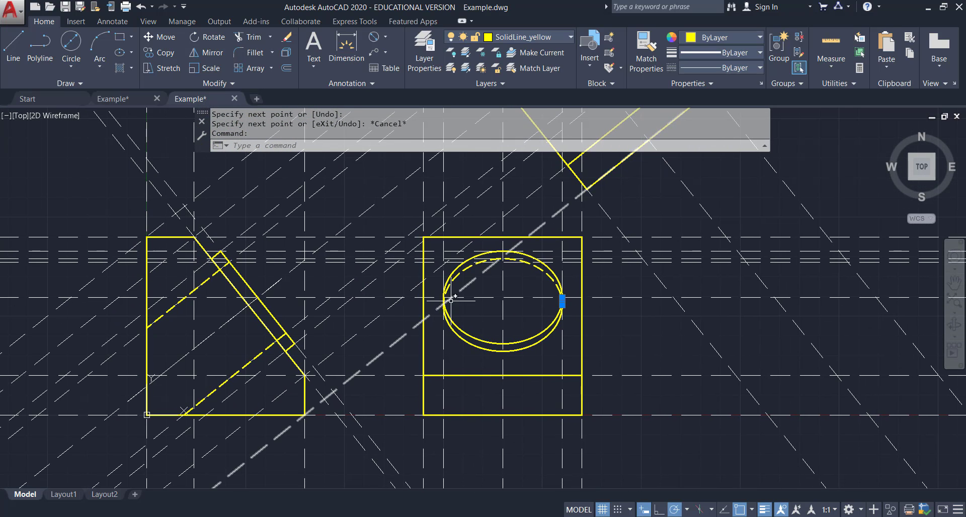
scroll(501, 302, up, 2)
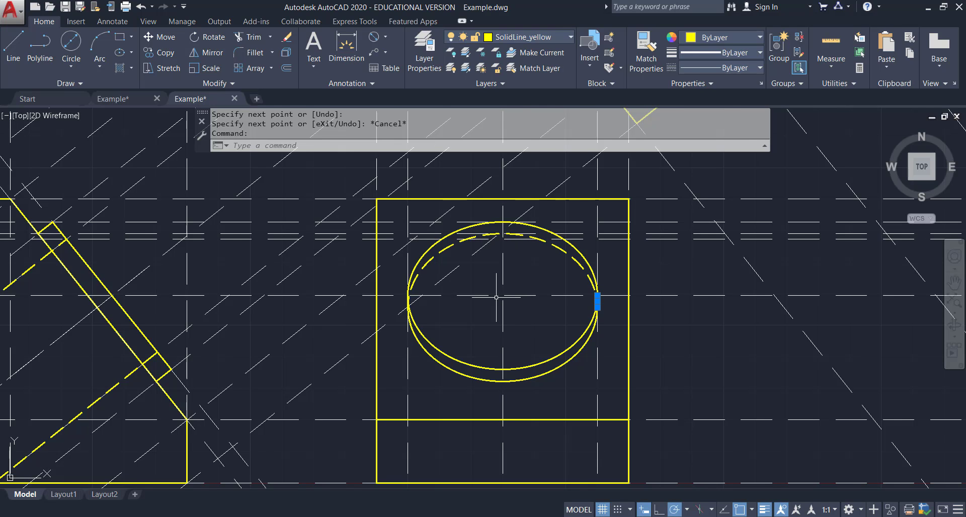
scroll(505, 276, down, 2)
scroll(524, 275, down, 4)
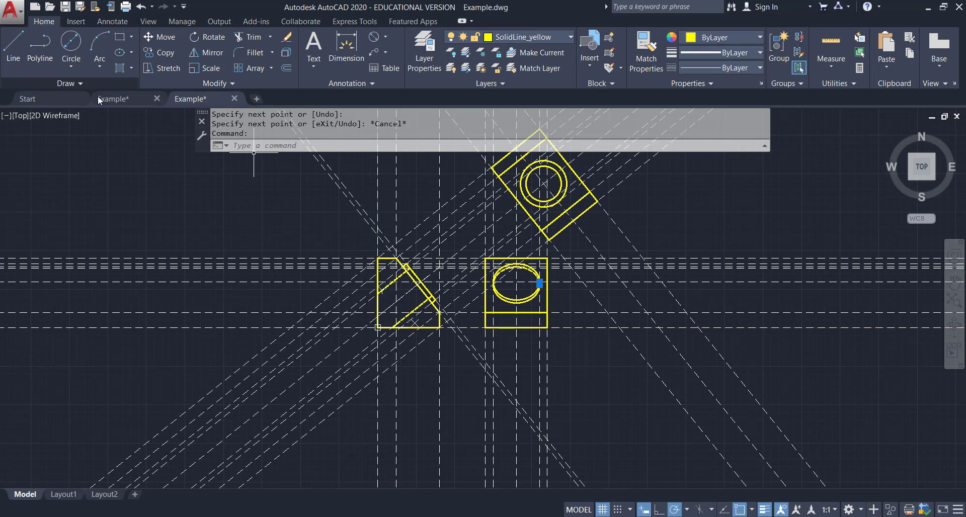
key(alt+Tab)
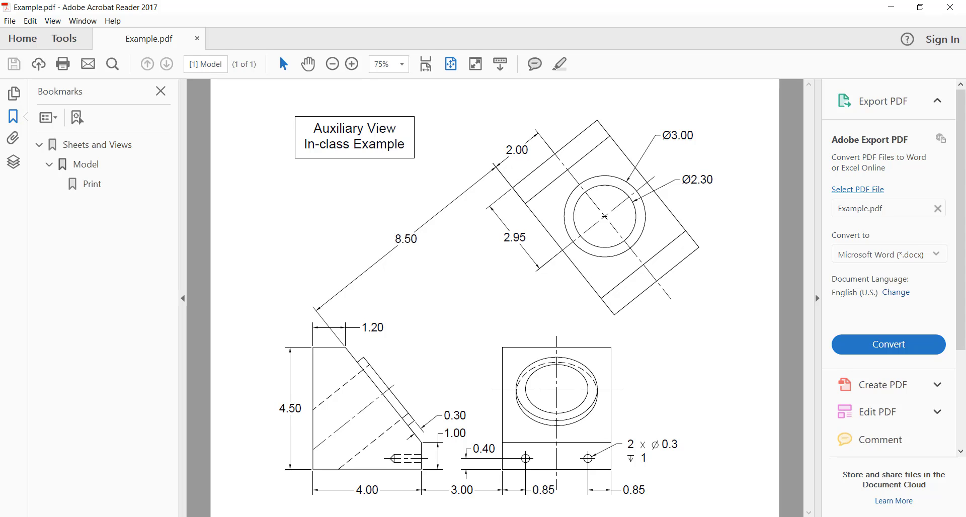
key(alt+Tab)
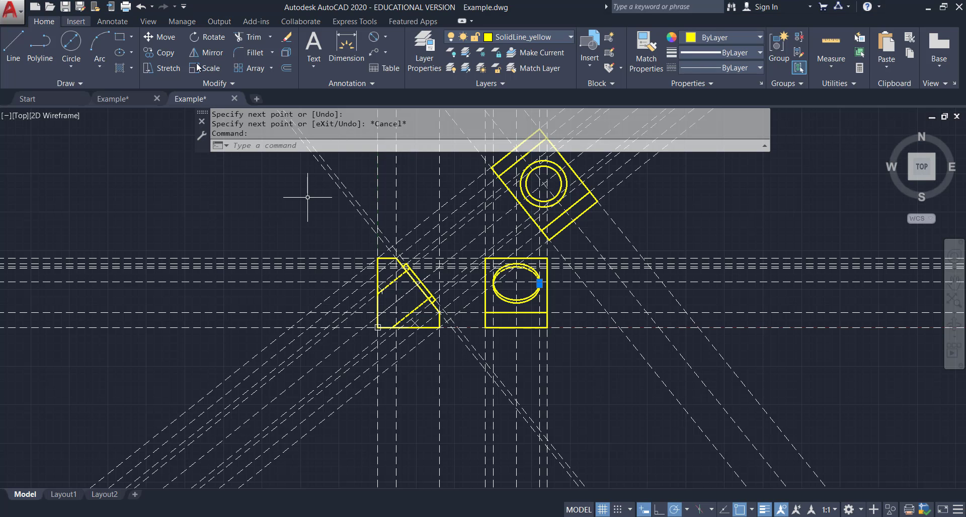
click(286, 68)
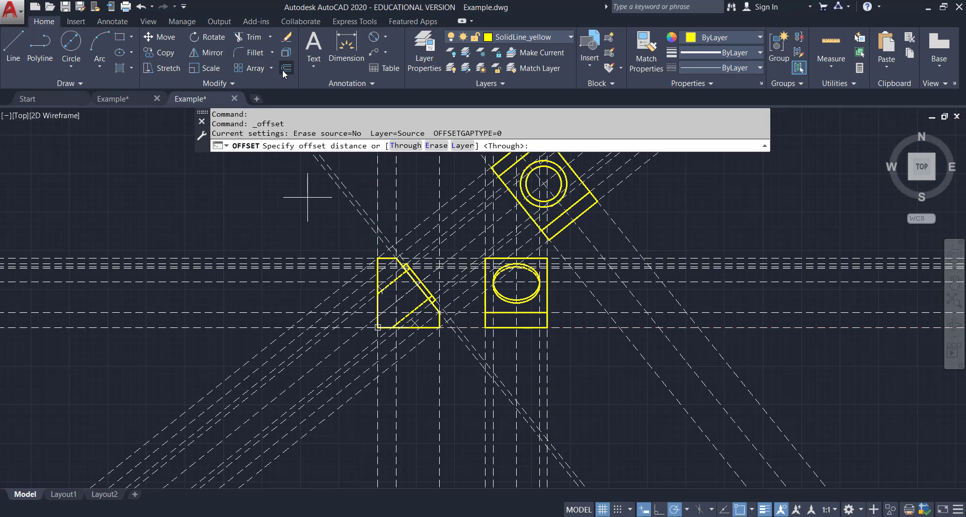
text(1.15)
key(Return)
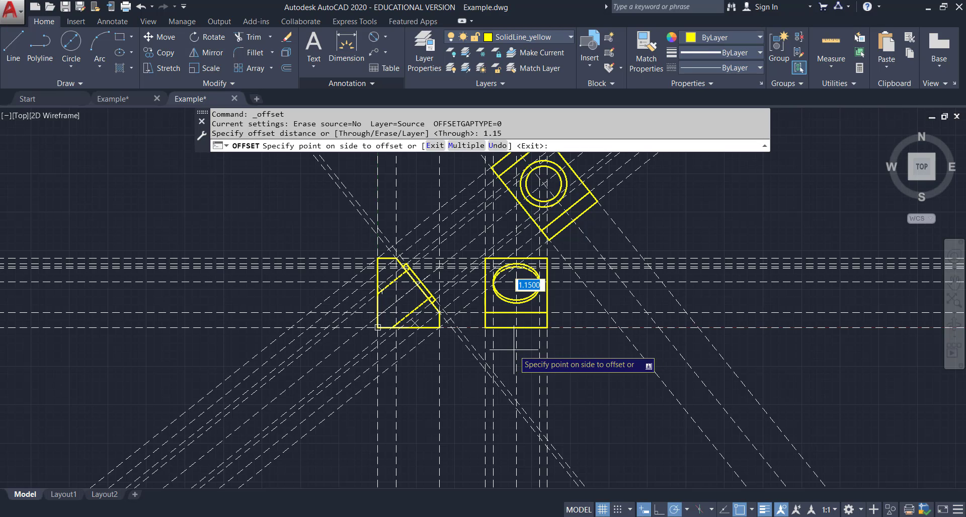
key(Escape)
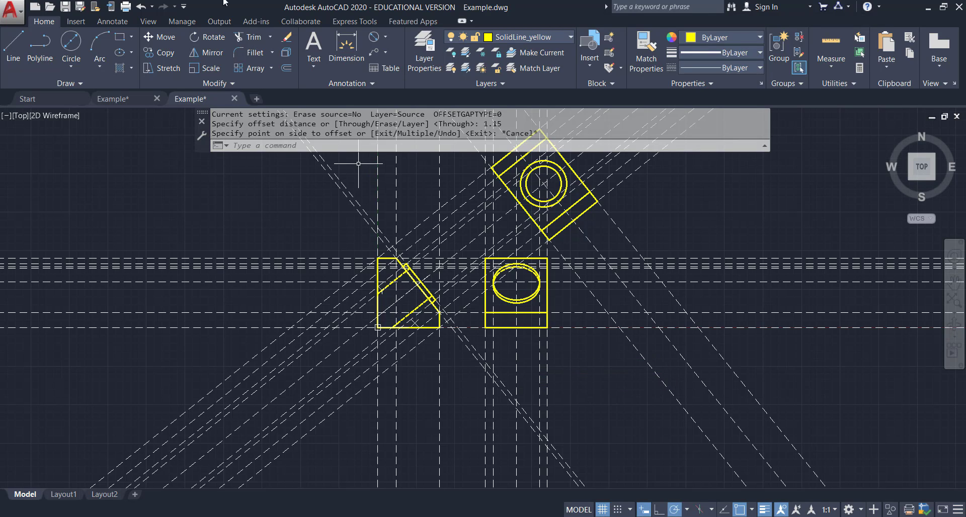
click(286, 68)
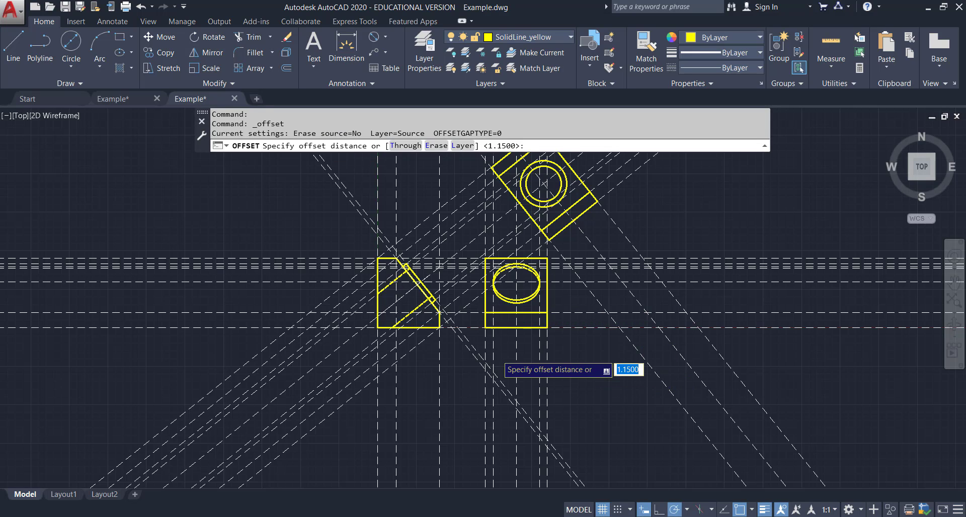
scroll(503, 352, up, 2)
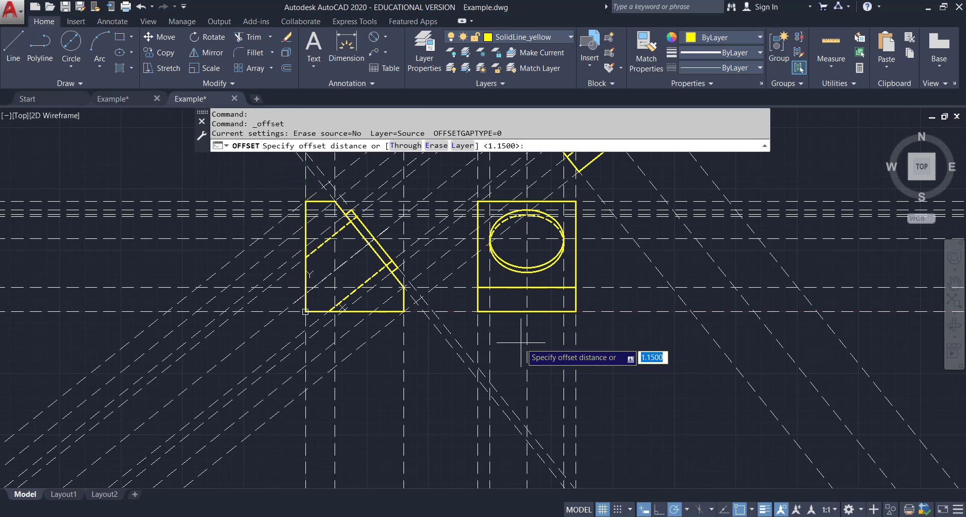
key(Escape)
key(Escape)
key(Escape)
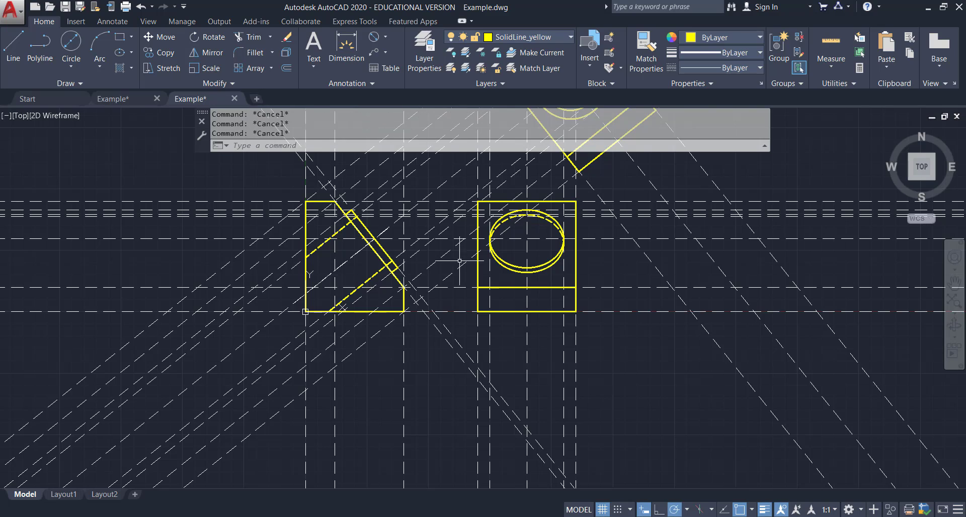
click(287, 68)
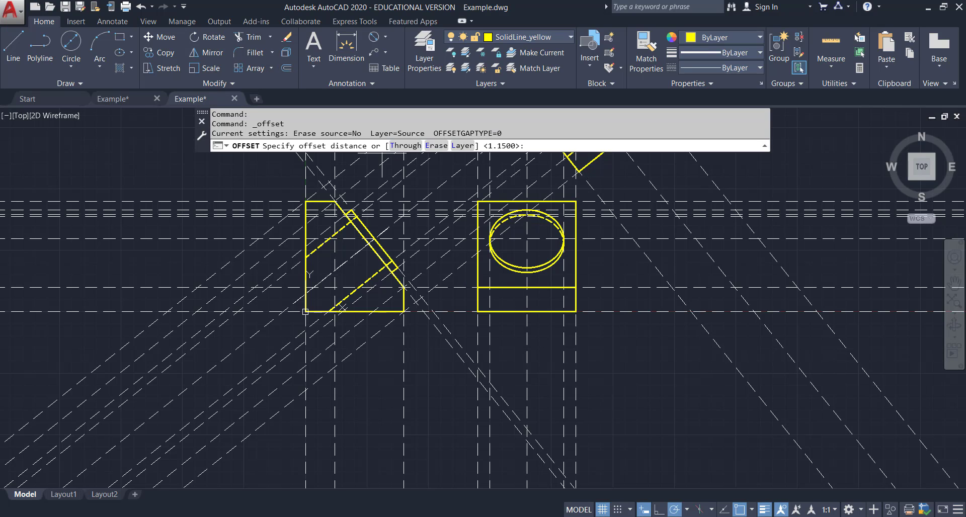
click(405, 145)
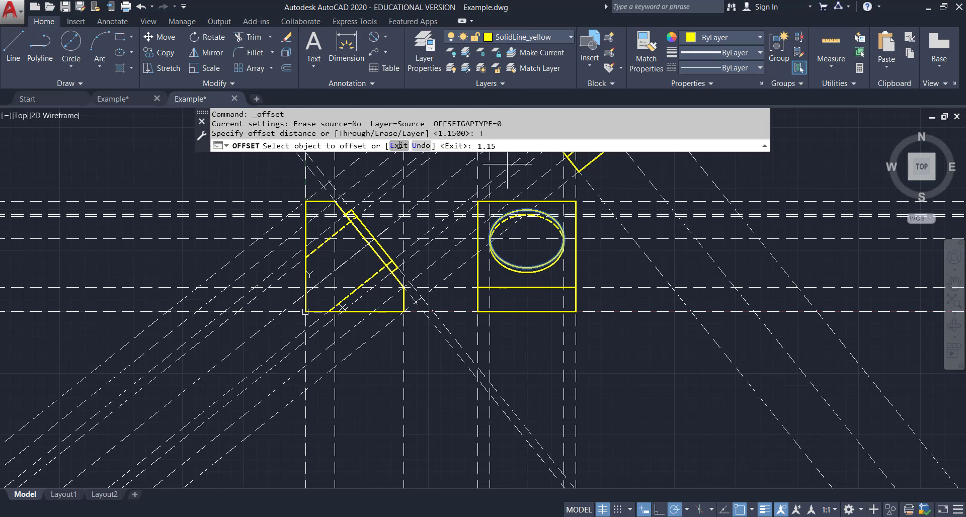
click(537, 272)
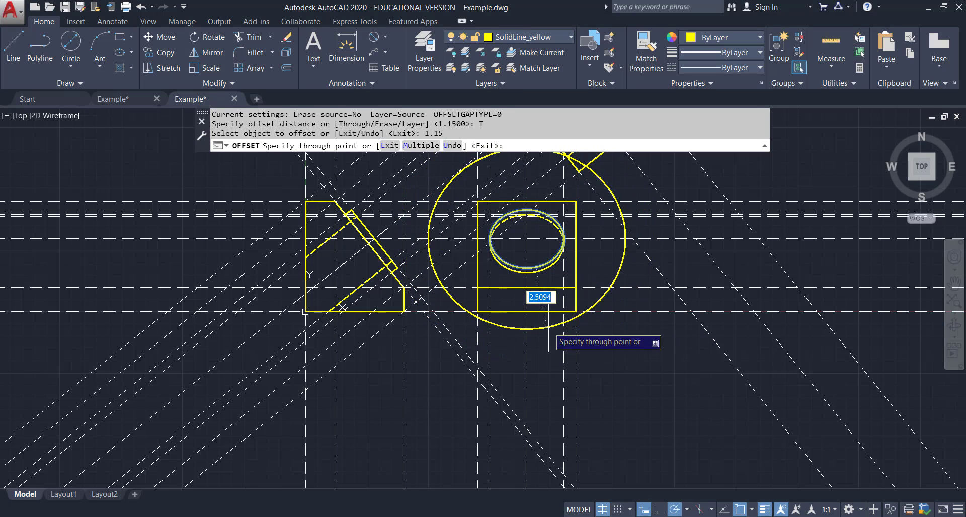
key(Escape)
key(Return)
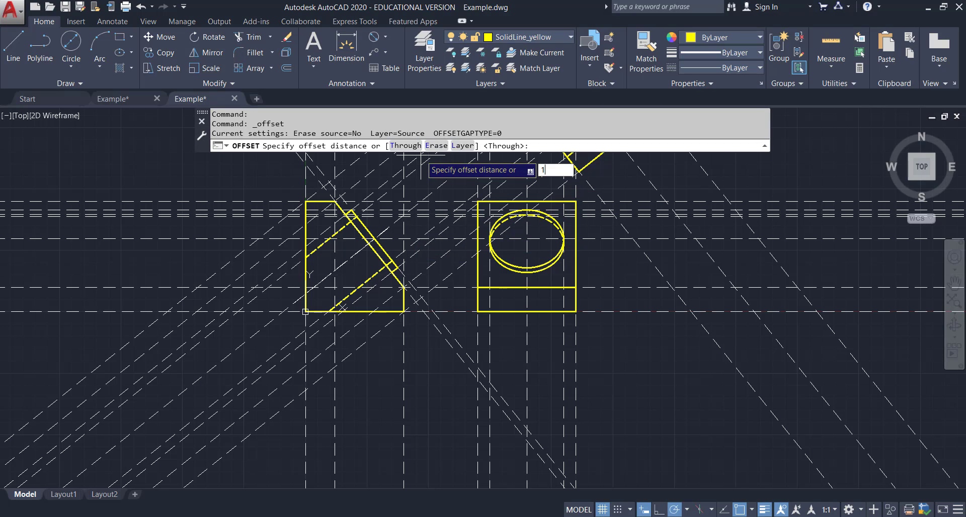
key(Escape)
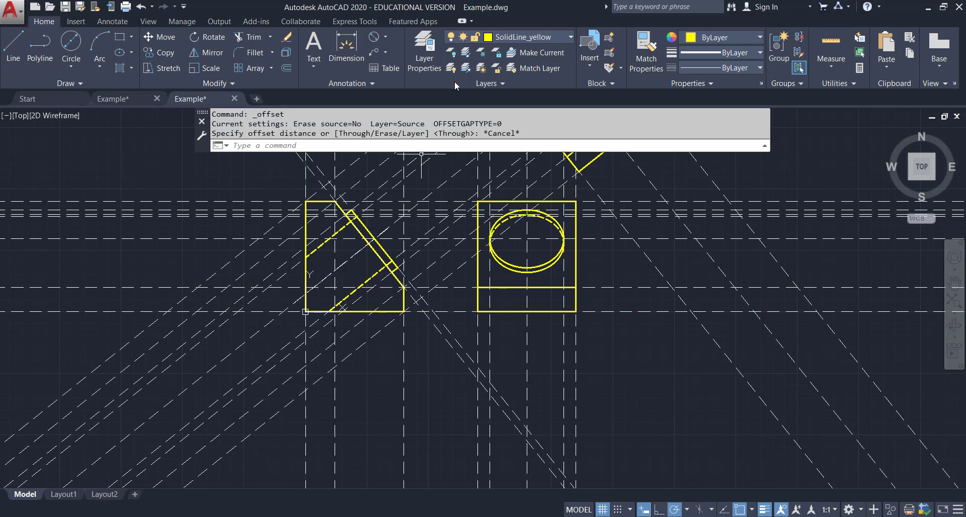
Offset the vertical center construction line of the ellipse view 1.15 to the right.
click(286, 69)
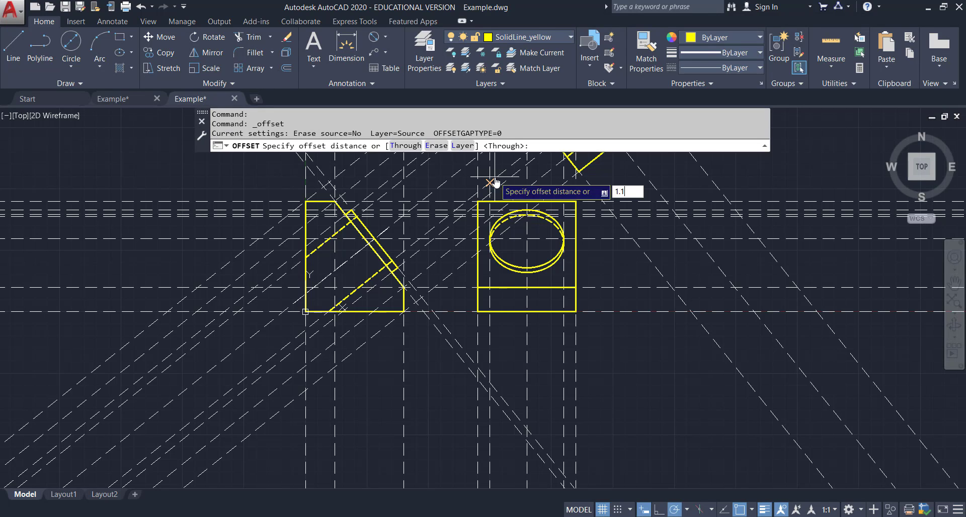
text(1.15)
key(Return)
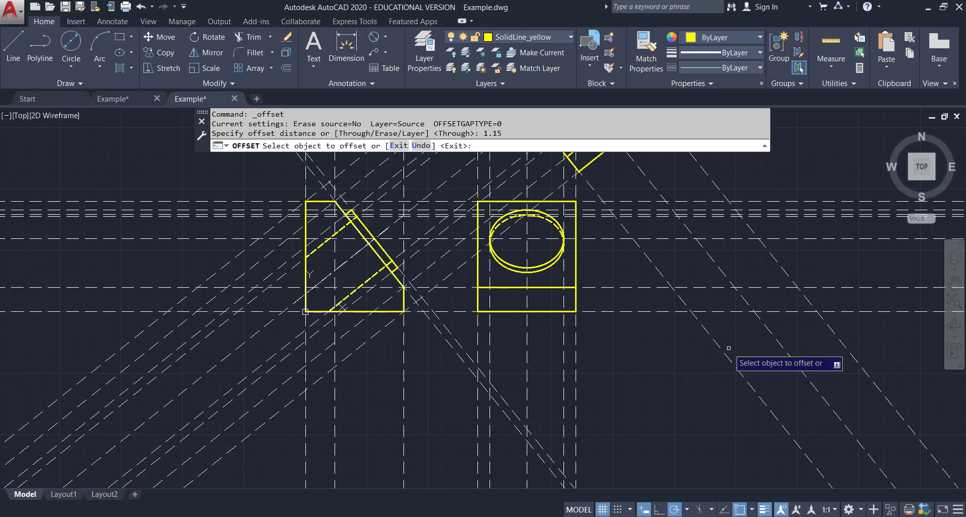
click(526, 329)
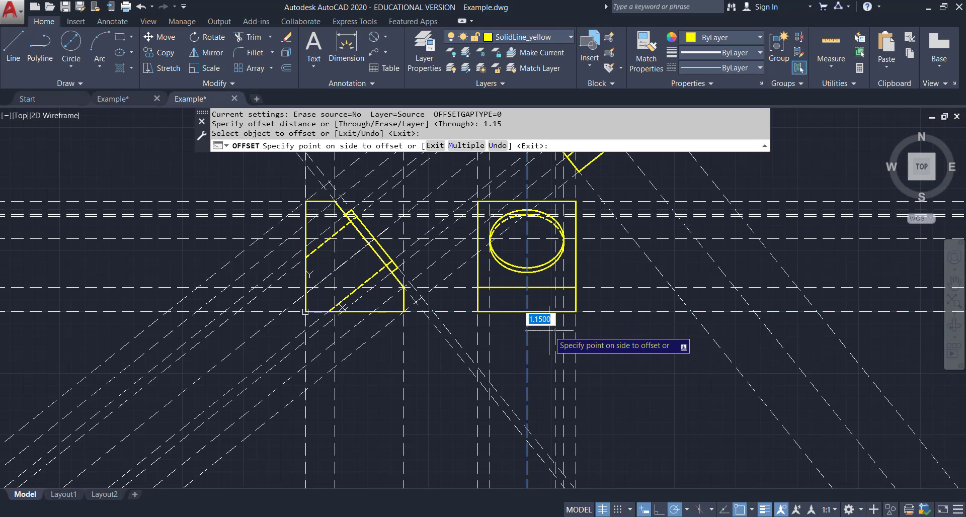
click(535, 320)
key(Escape)
Draw a center ellipse for the inner hole at the view center, its axes reaching the dashed ellipse top and the offset line.
scroll(563, 252, up, 3)
middle_drag(525, 235, 543, 375)
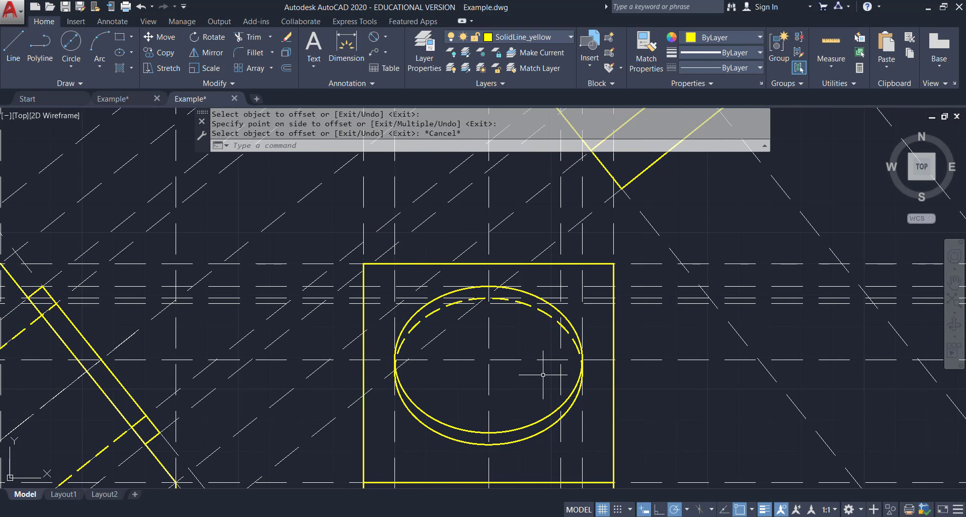
scroll(543, 375, up, 3)
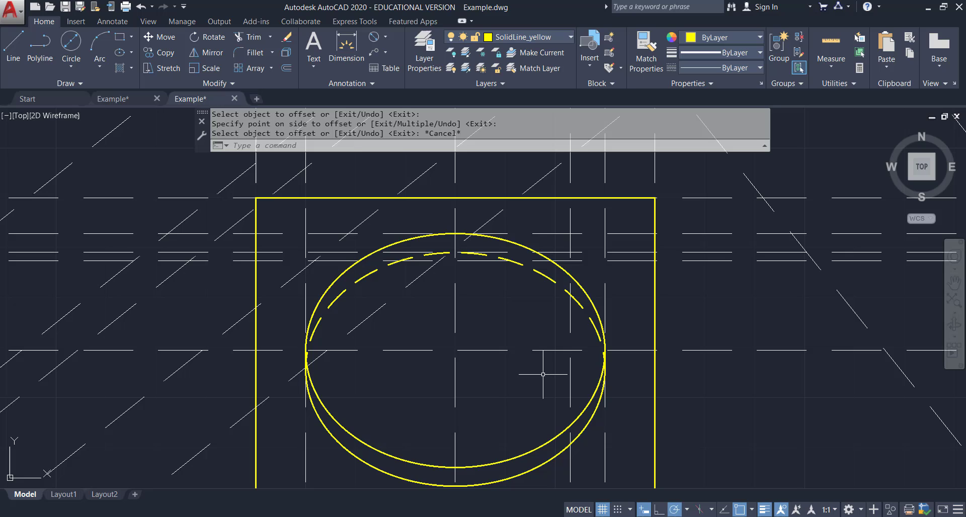
click(130, 52)
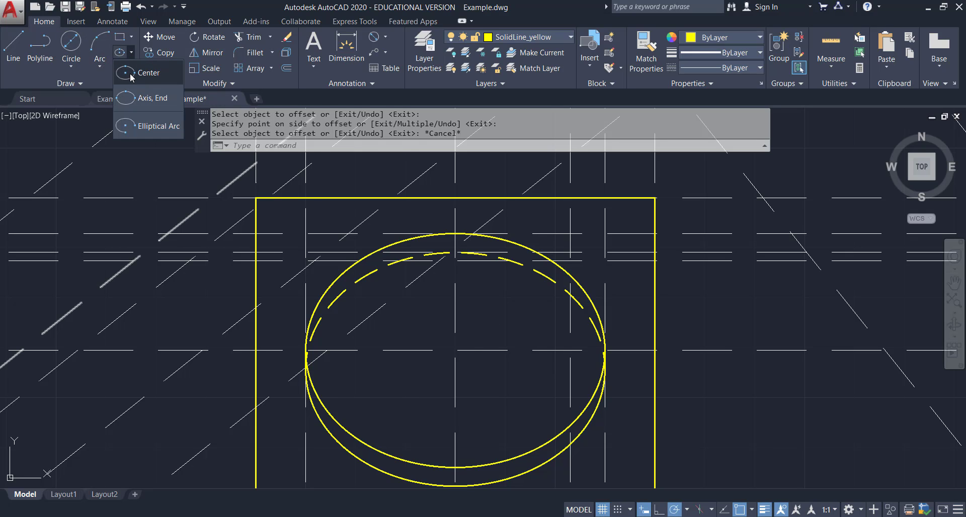
click(130, 74)
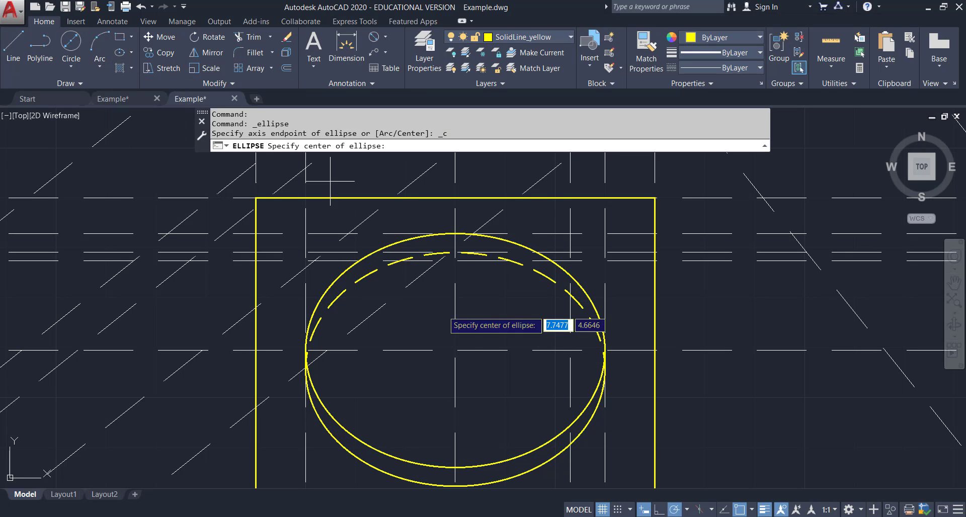
click(455, 350)
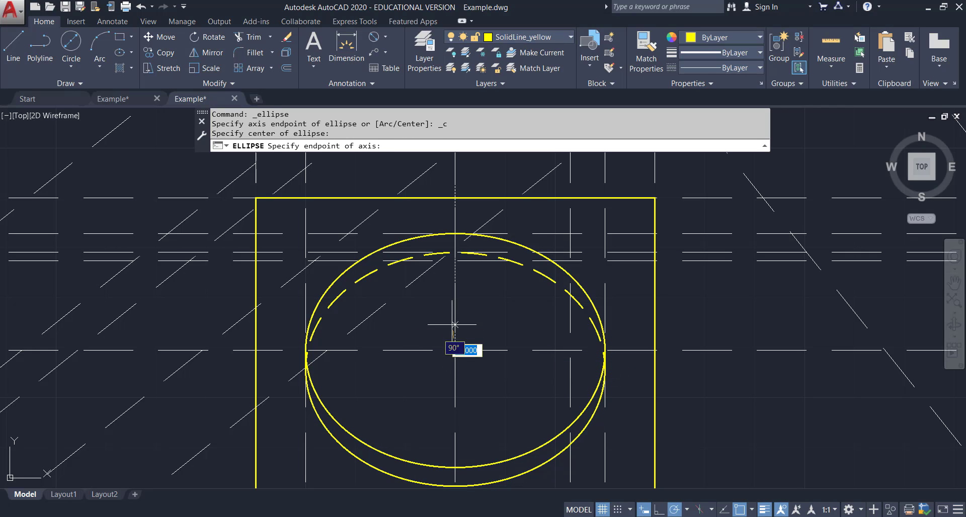
click(455, 261)
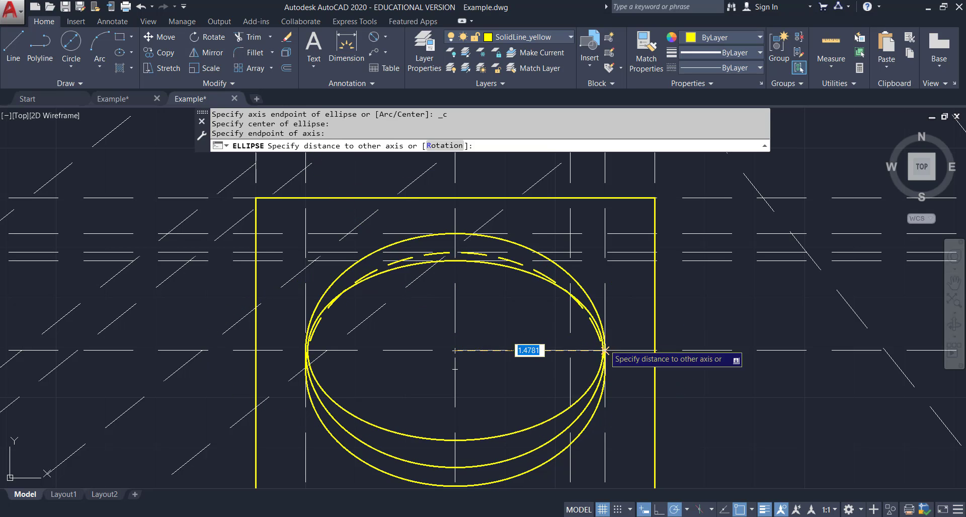
click(570, 350)
key(Escape)
scroll(596, 355, down, 4)
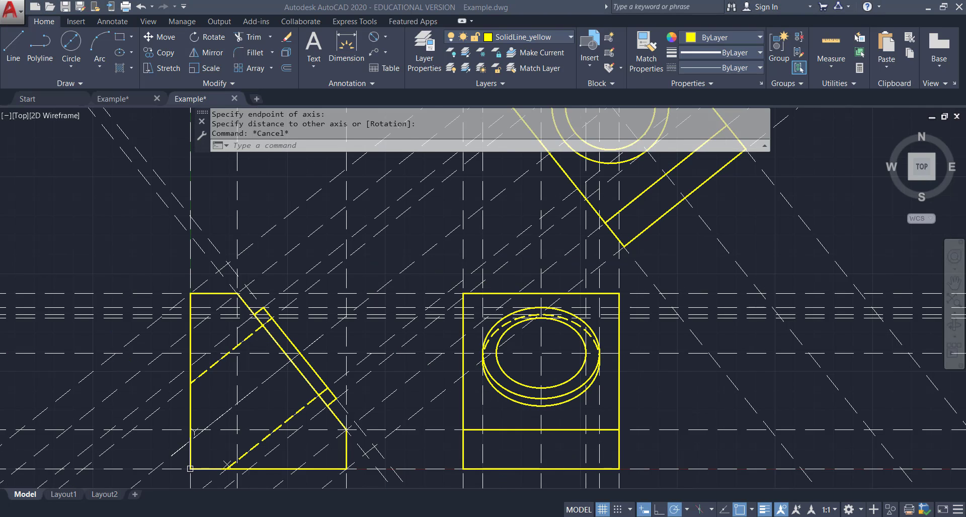
Switch to the reference PDF to check the hole dimensions.
key(alt+Tab)
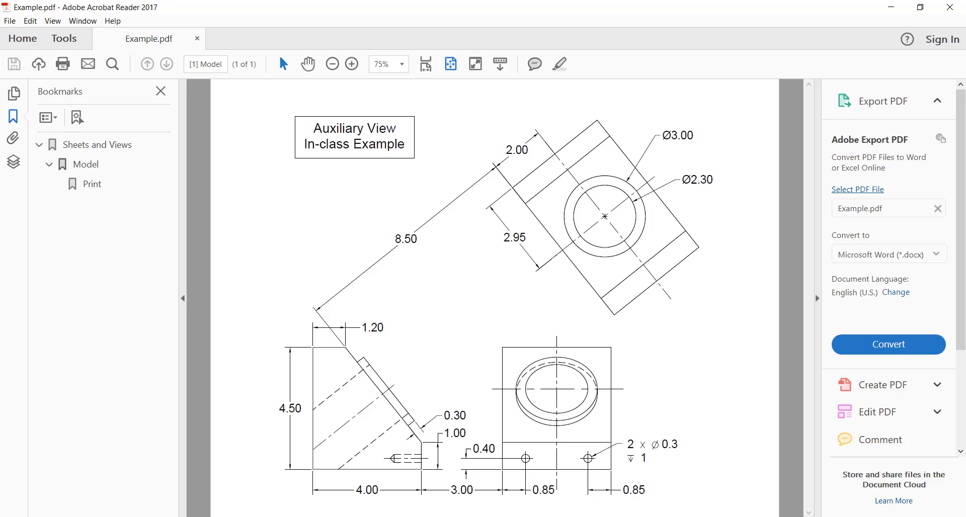
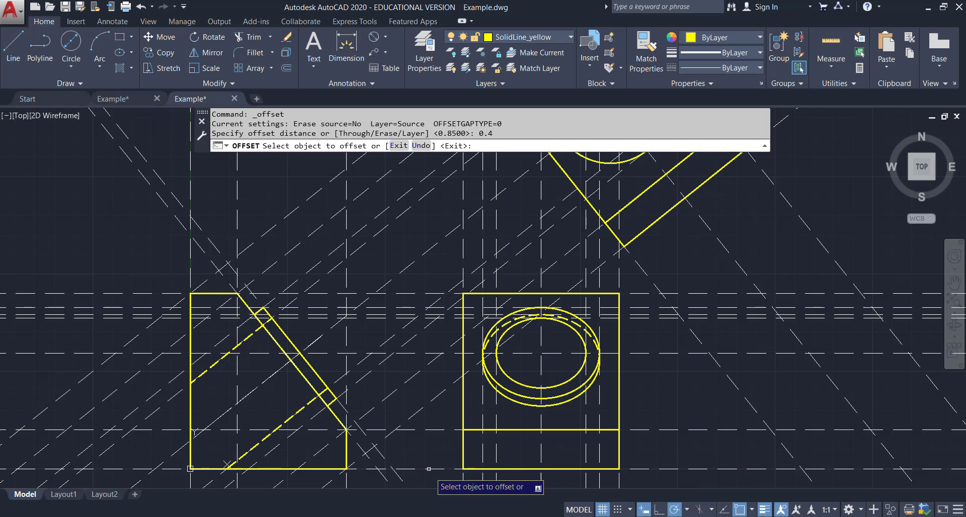
Offset the front view's bottom edge 0.4 upward.
click(447, 469)
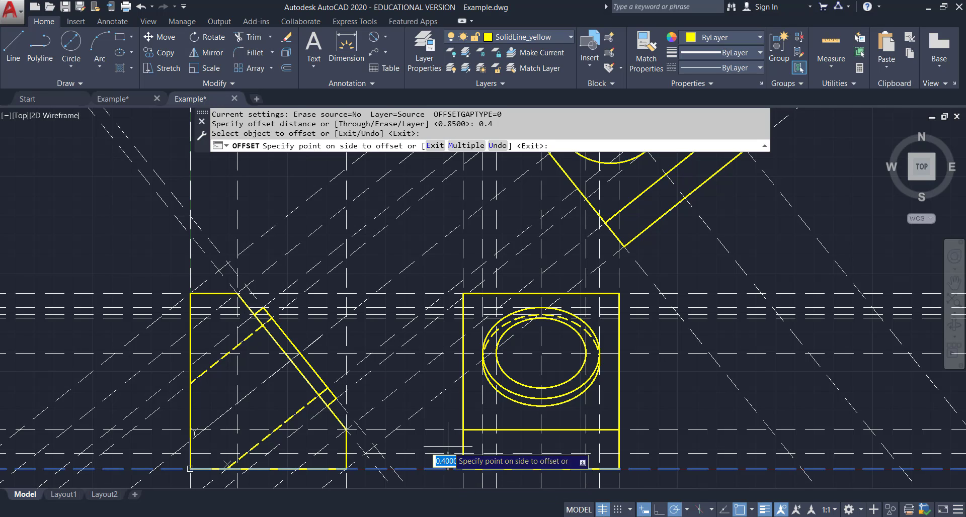
click(448, 446)
key(Escape)
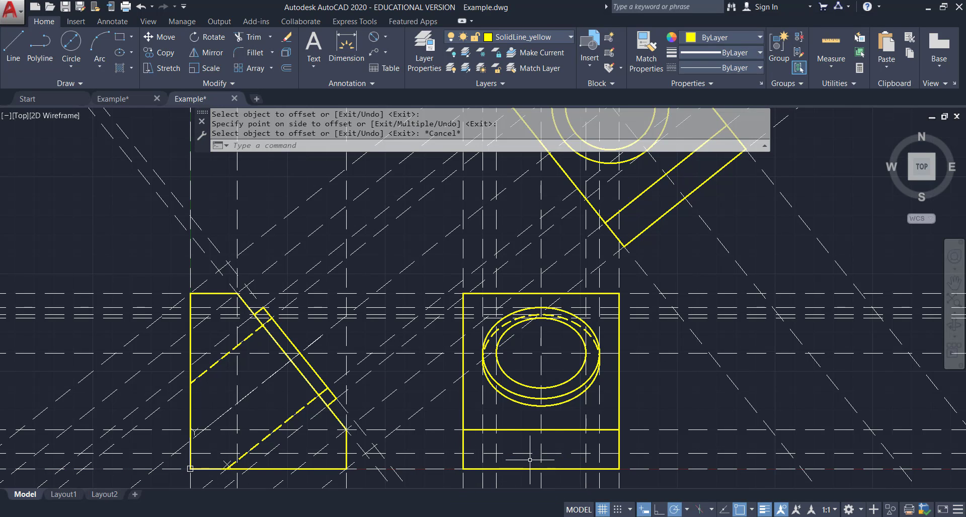
Draw a 0.3 diameter circle for the small hole near the front view's lower left corner.
click(71, 65)
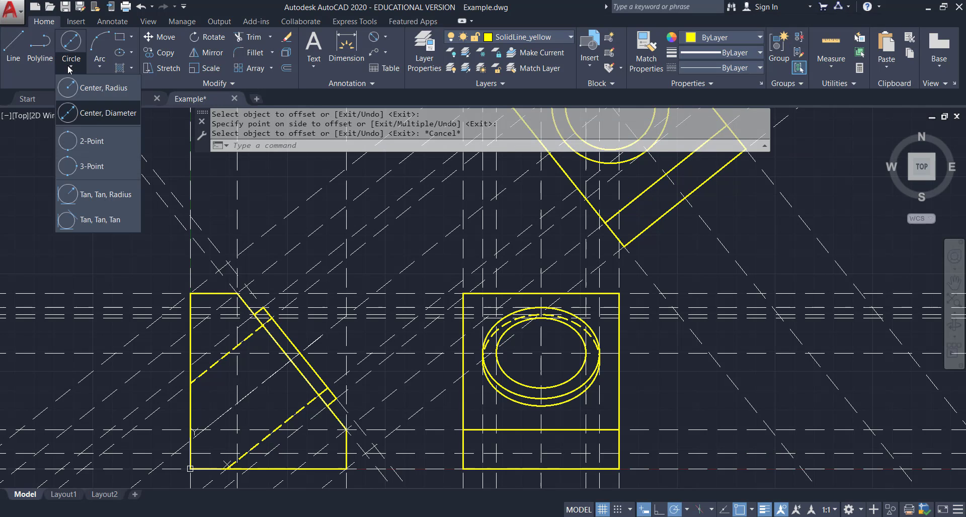
click(99, 115)
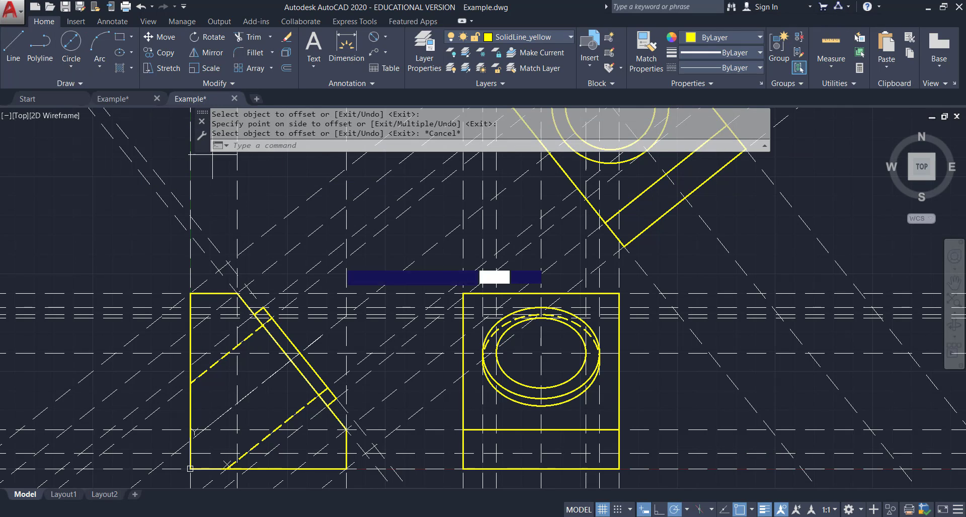
click(496, 453)
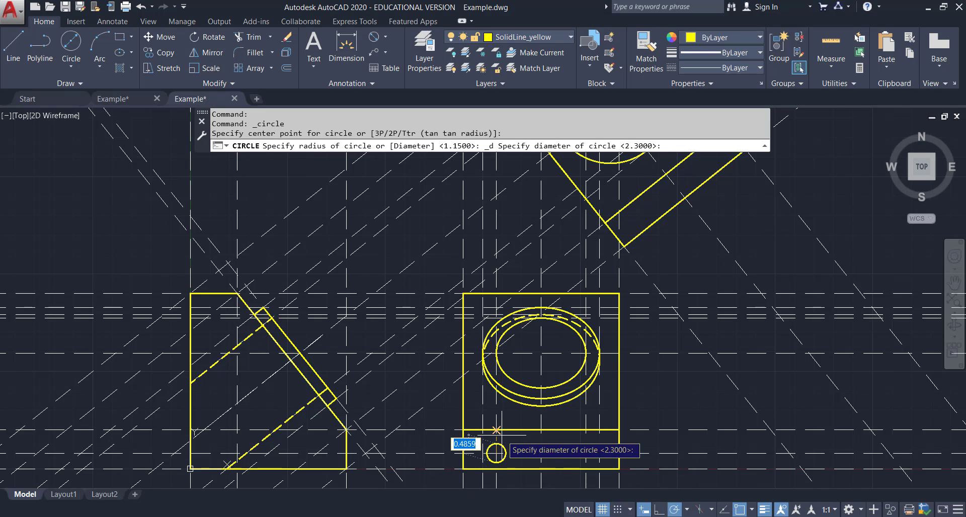
text(0.3)
key(Return)
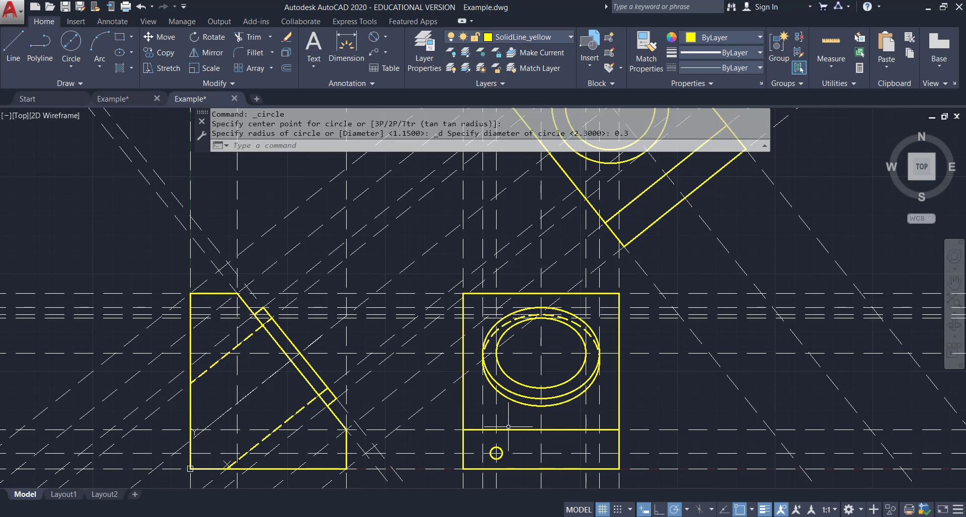
key(Escape)
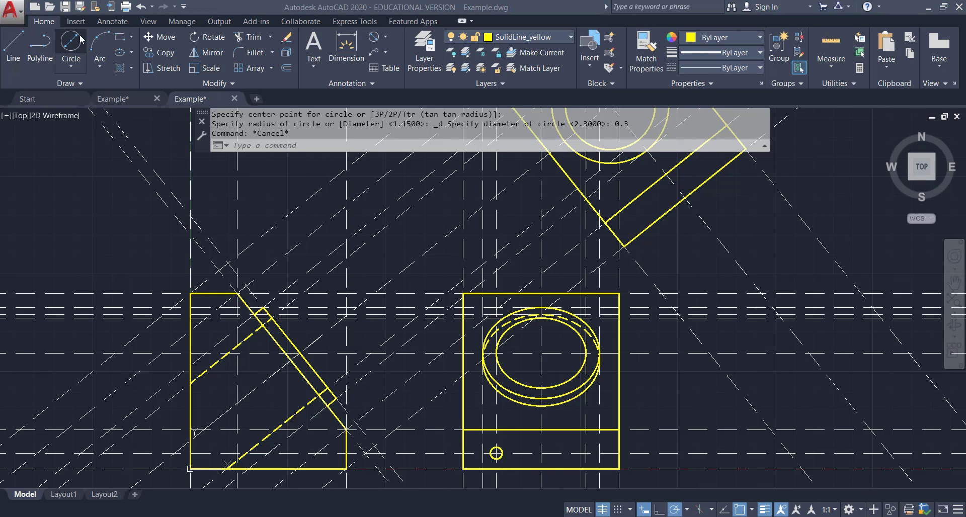
Make CenterLine the current layer and add a center mark to the small hole.
click(119, 27)
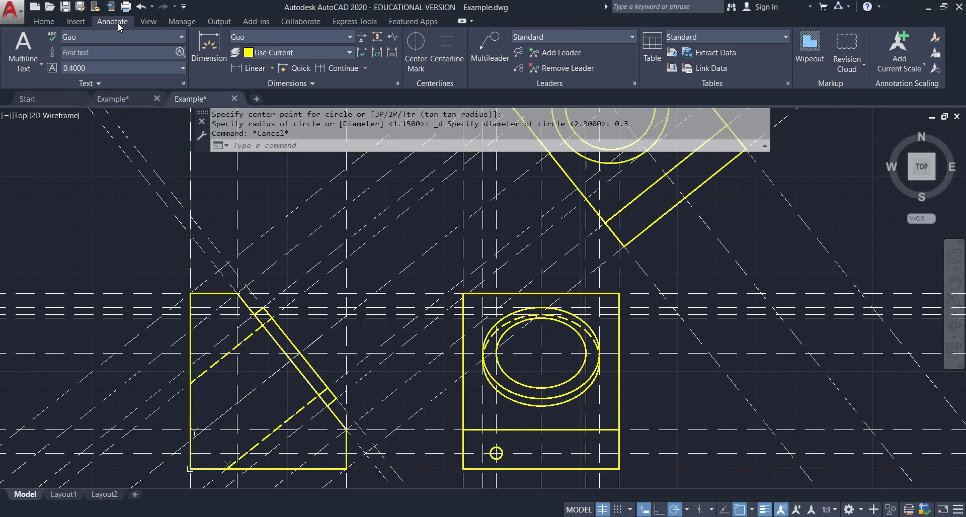
click(46, 23)
click(546, 38)
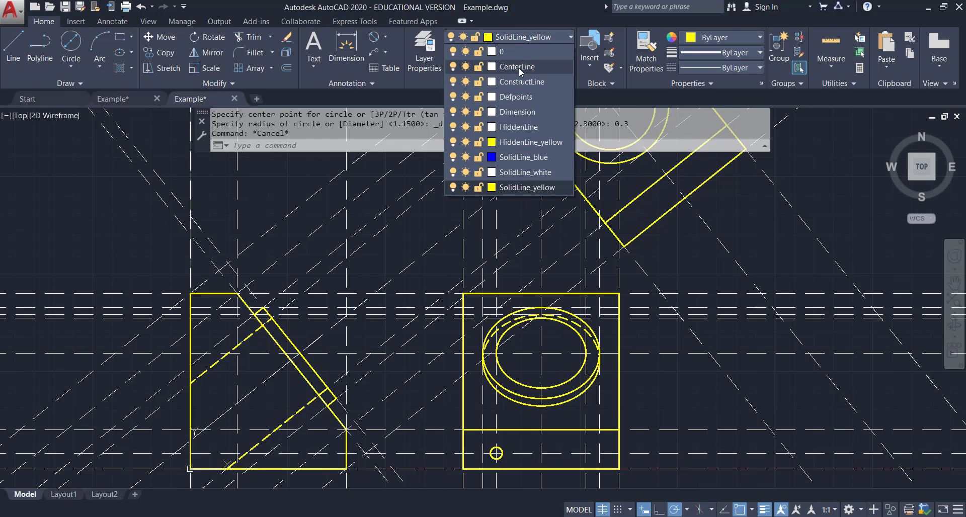
click(521, 68)
click(112, 22)
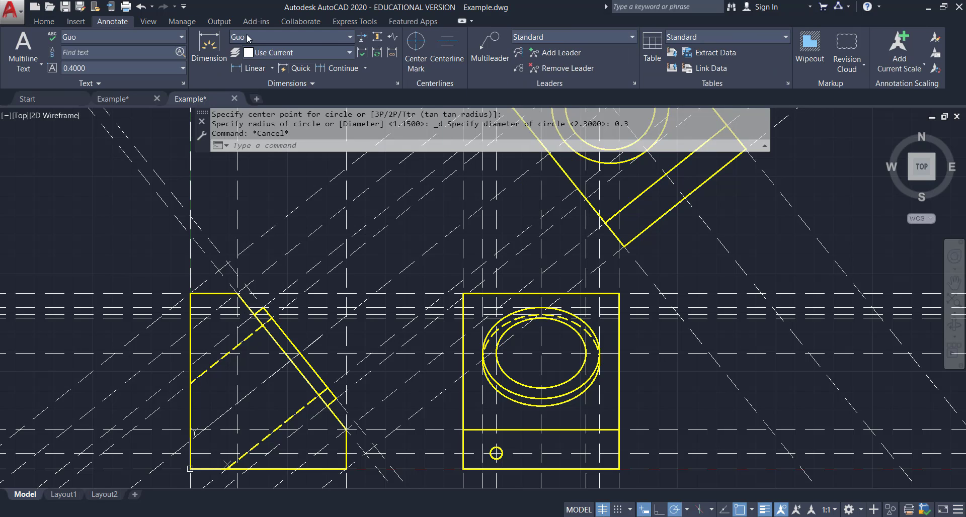
click(415, 48)
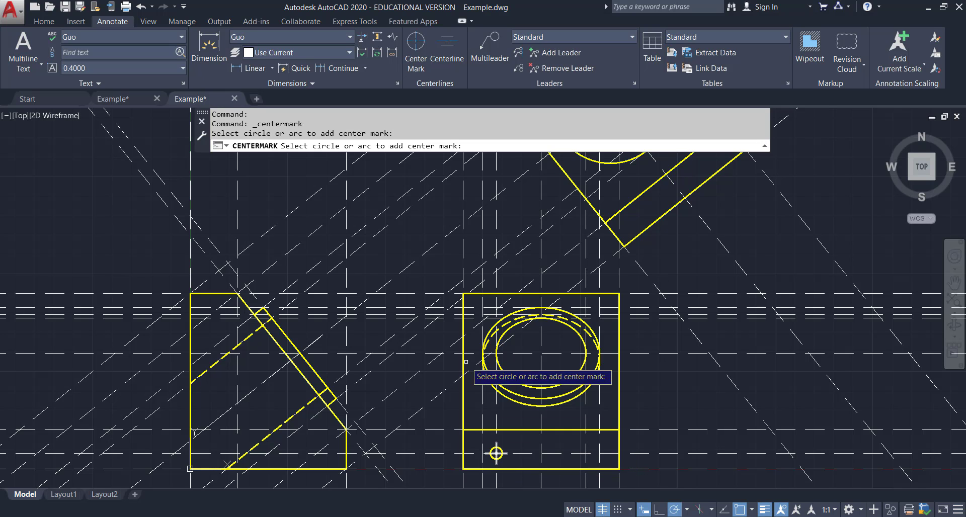
Add a vertical centerline midway between the front view's left and right edges.
scroll(537, 465, up, 2)
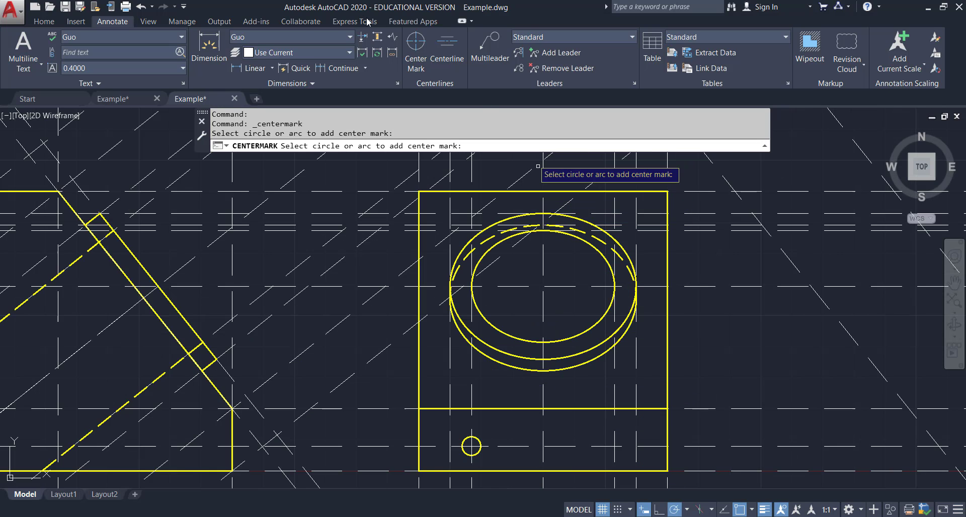
click(459, 47)
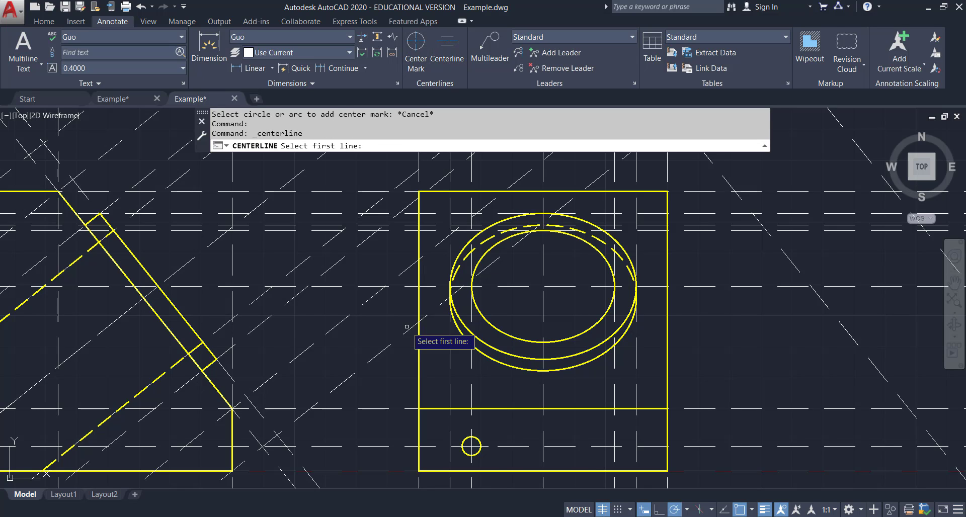
click(419, 316)
click(667, 322)
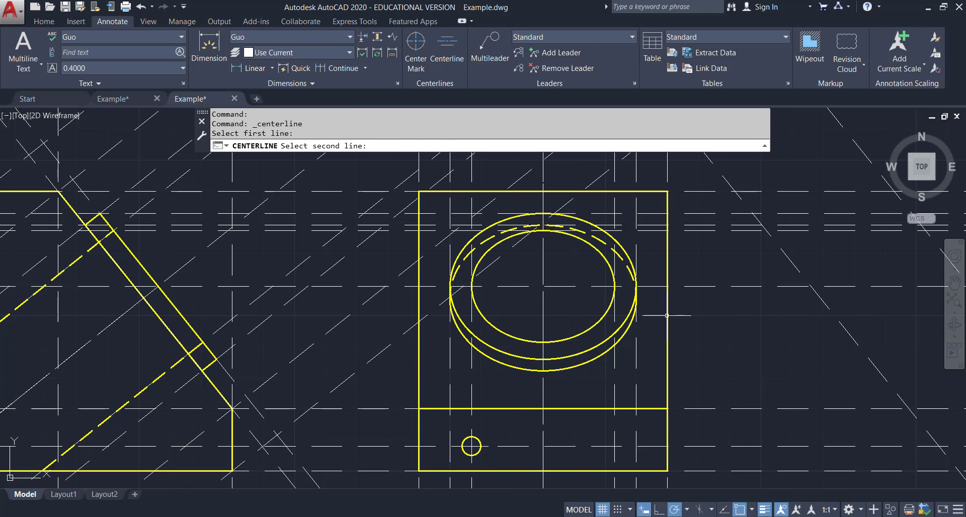
Extend the new centerline's ends past the front view's top and bottom edges.
click(543, 184)
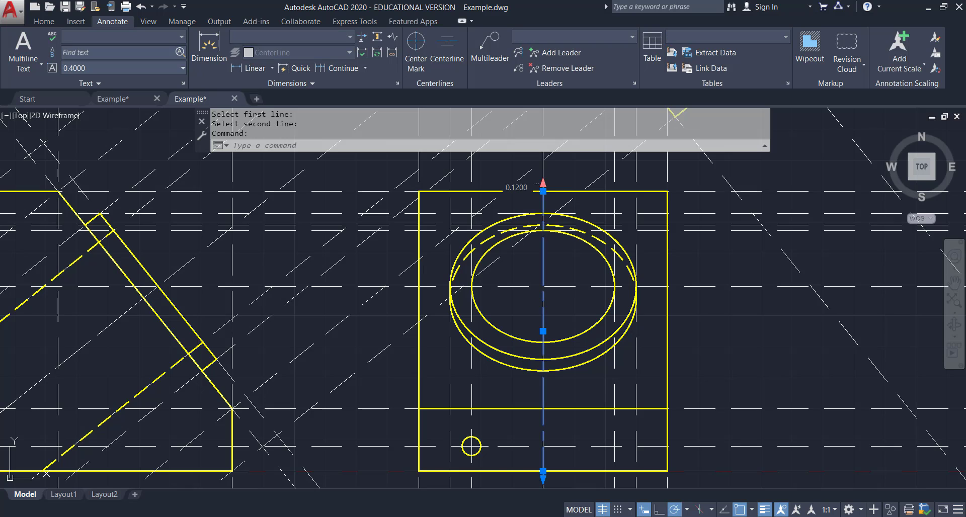
scroll(544, 167, down, 2)
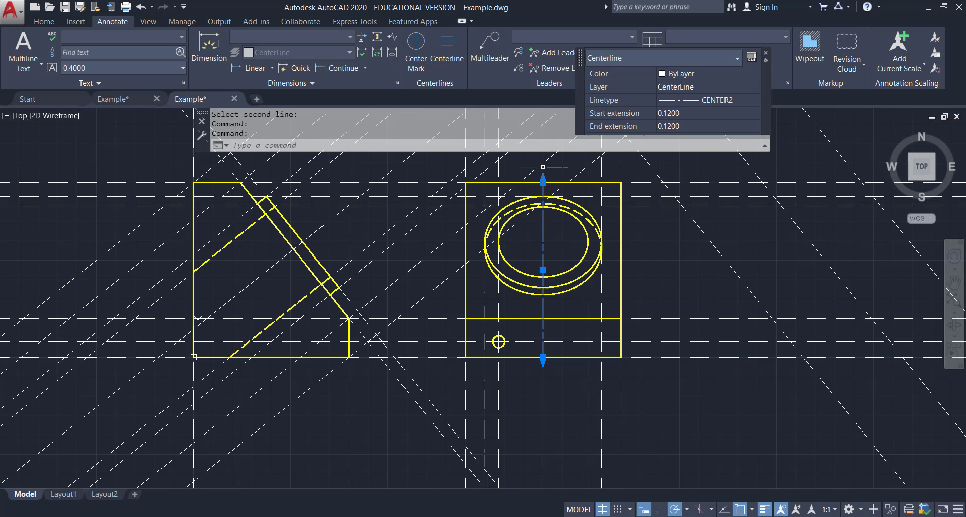
click(543, 358)
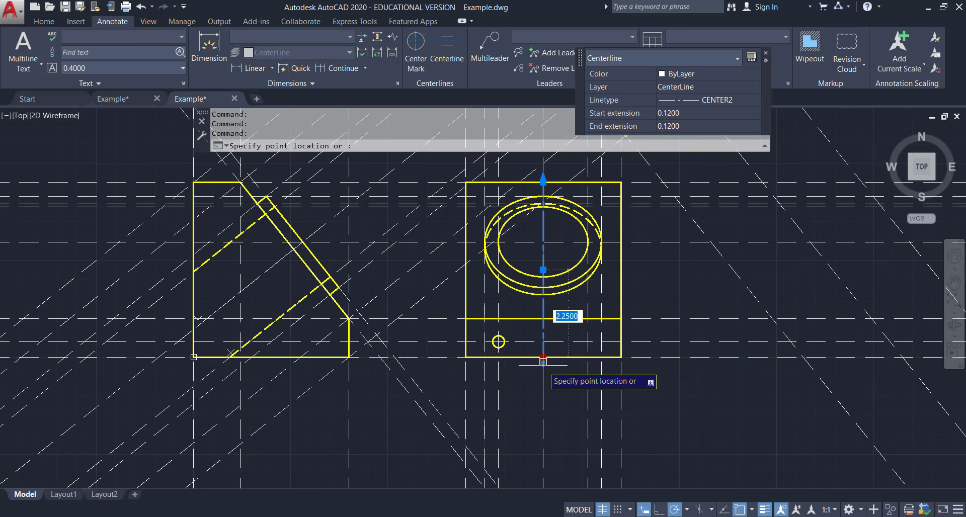
click(543, 383)
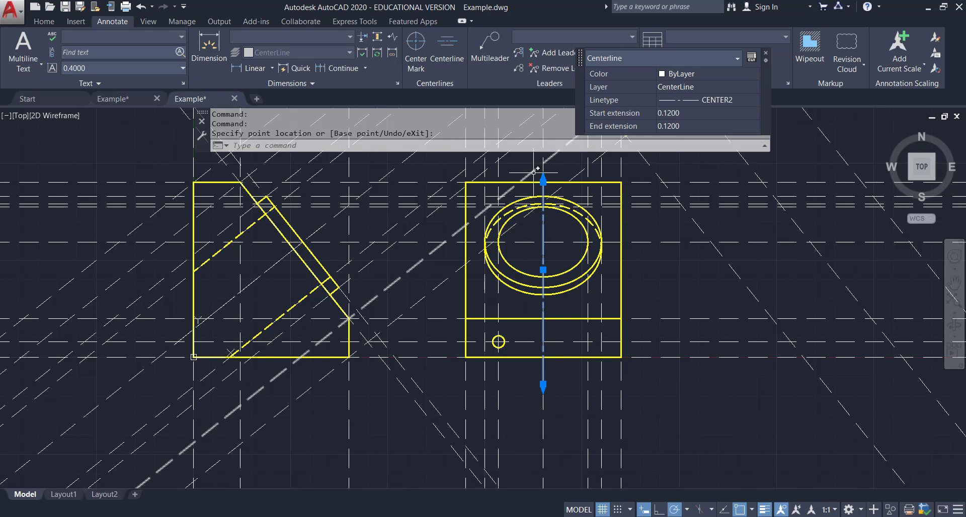
middle_drag(560, 177, 514, 320)
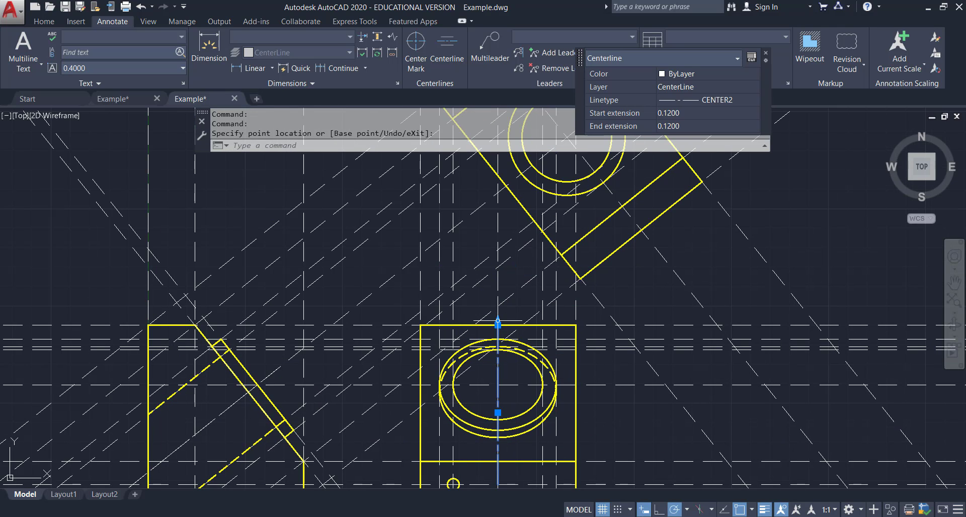
click(498, 300)
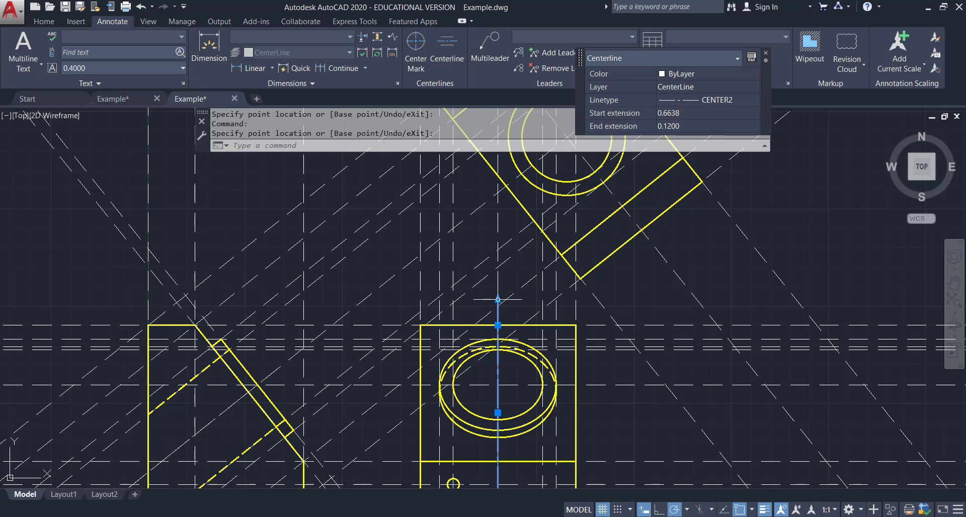
key(Escape)
Mirror the small hole and its center mark about the vertical centerline, keeping the originals.
scroll(582, 413, down, 2)
middle_drag(582, 413, 571, 363)
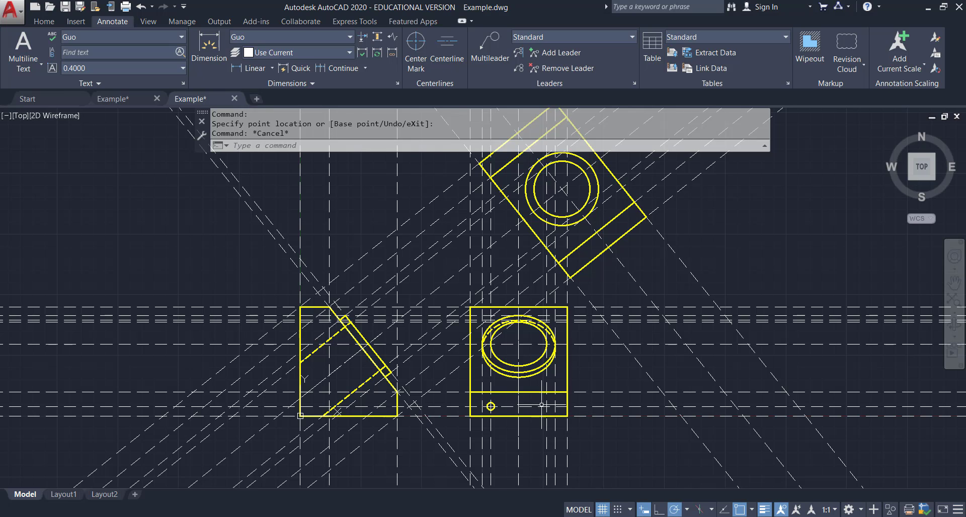
scroll(552, 405, up, 2)
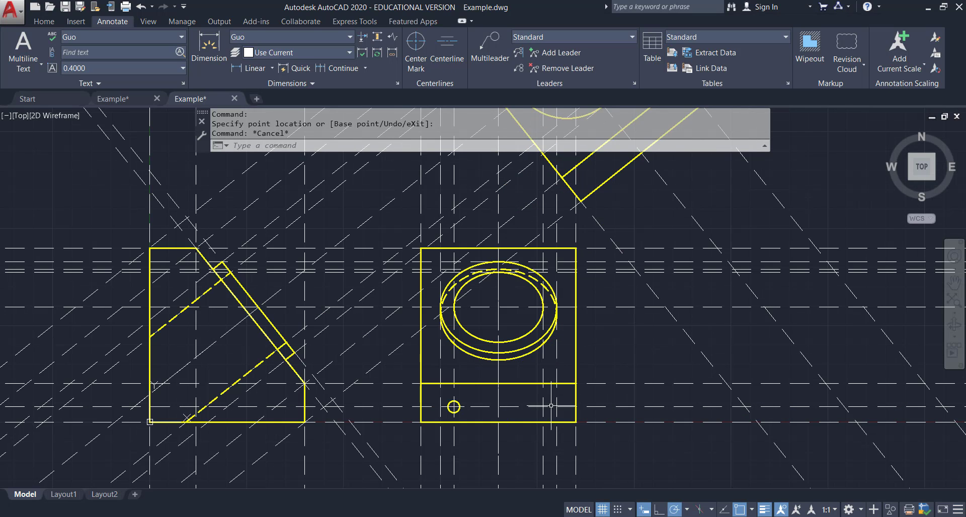
click(44, 22)
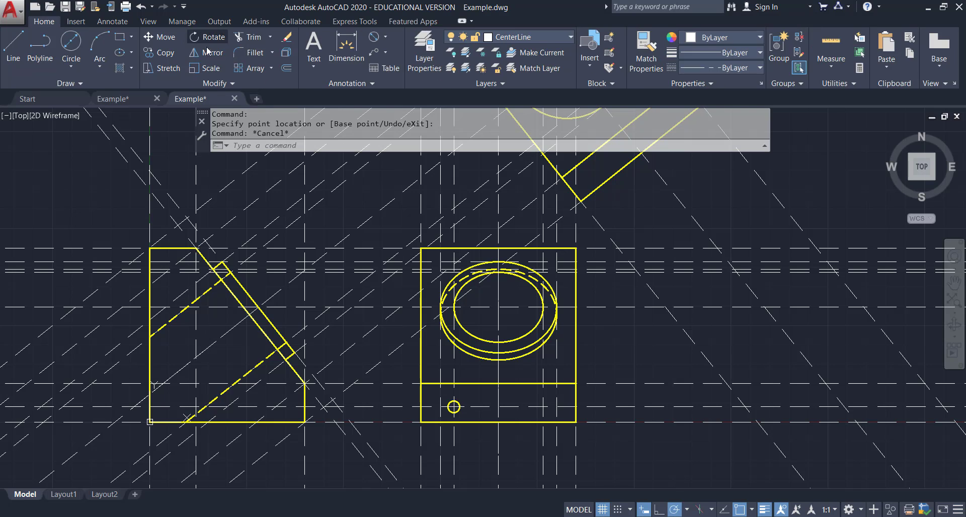
click(201, 53)
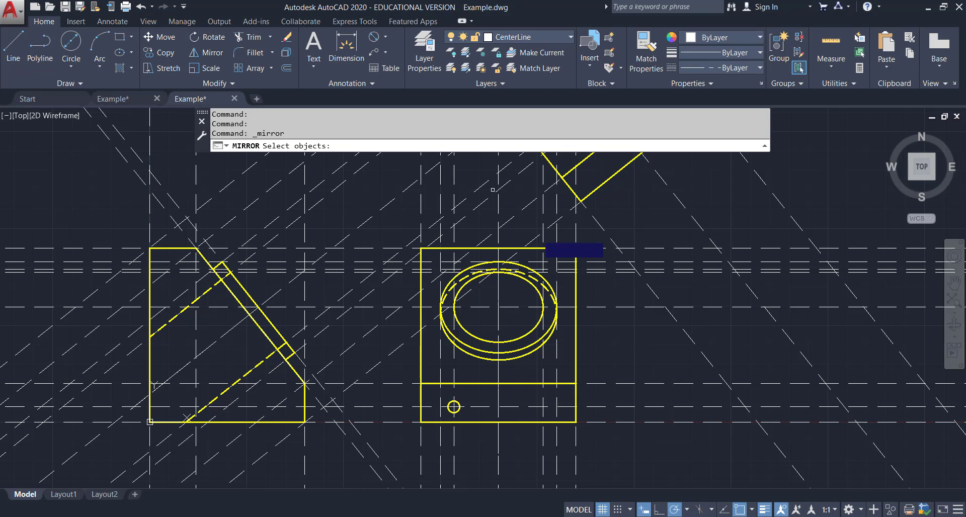
click(453, 407)
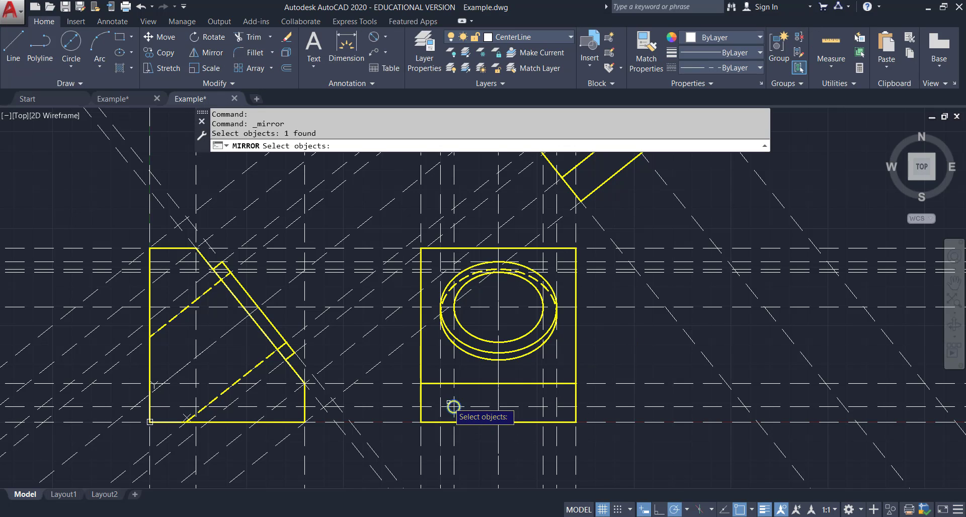
scroll(453, 406, up, 2)
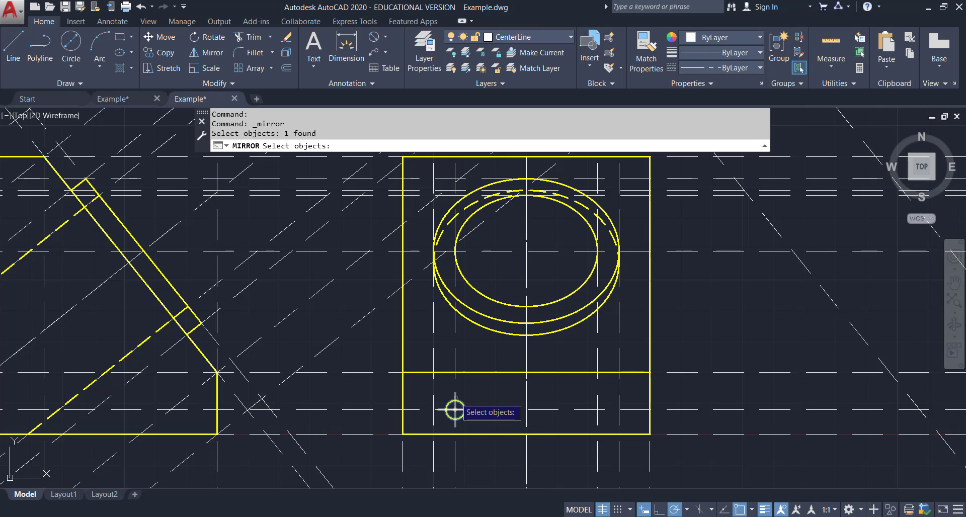
click(455, 410)
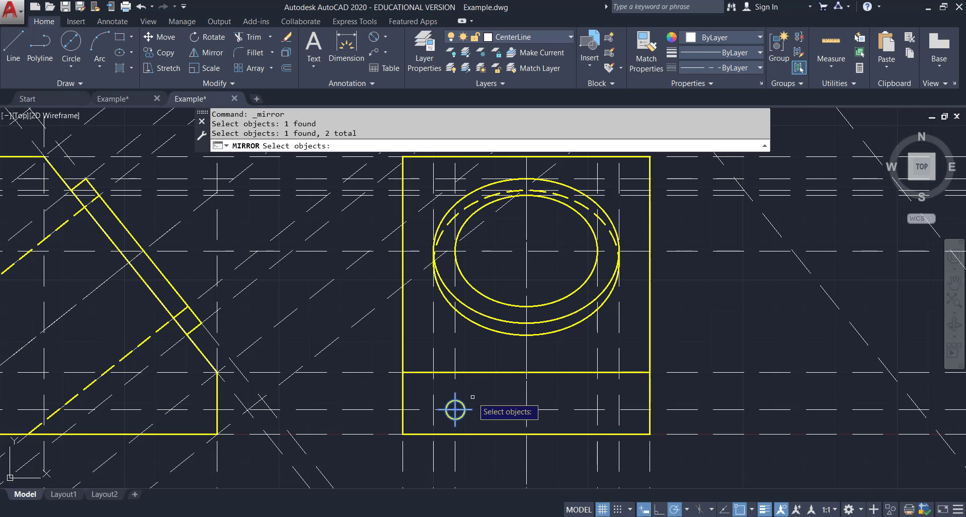
key(Return)
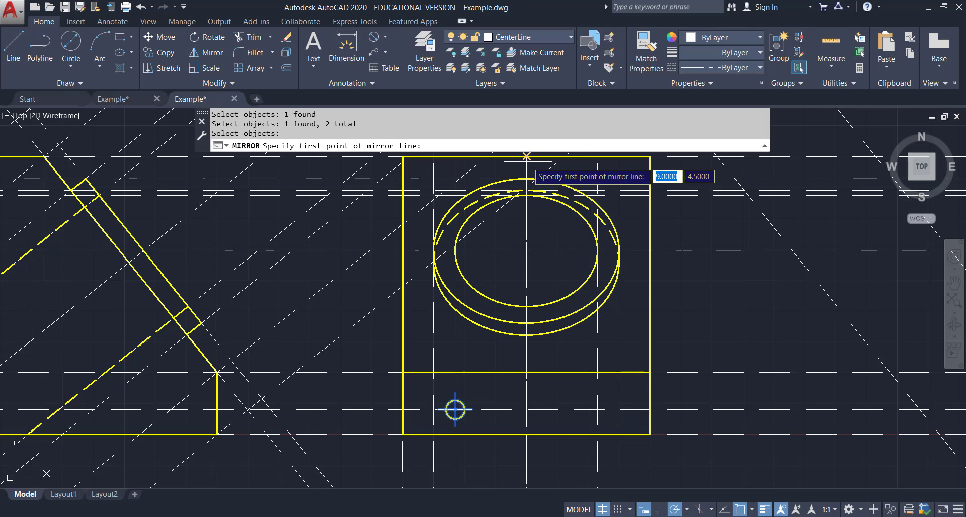
middle_drag(527, 156, 524, 194)
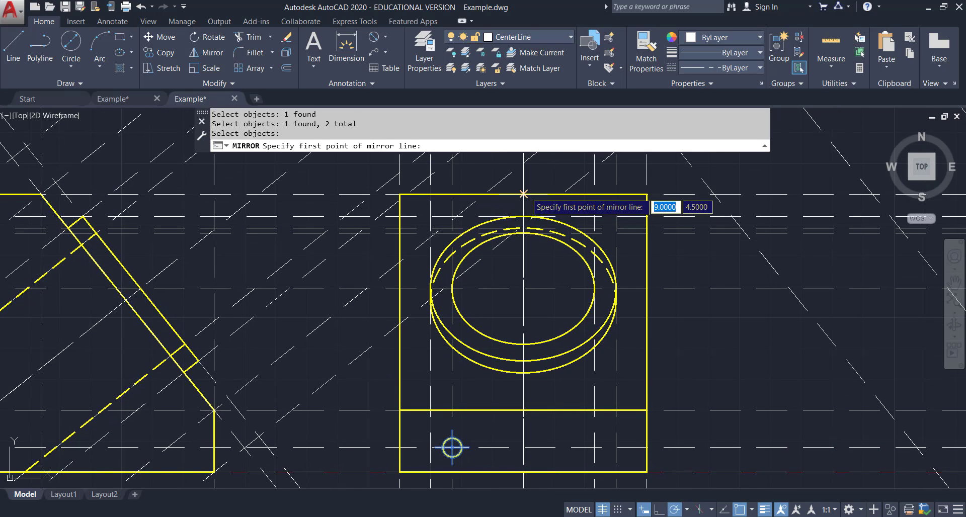
click(524, 194)
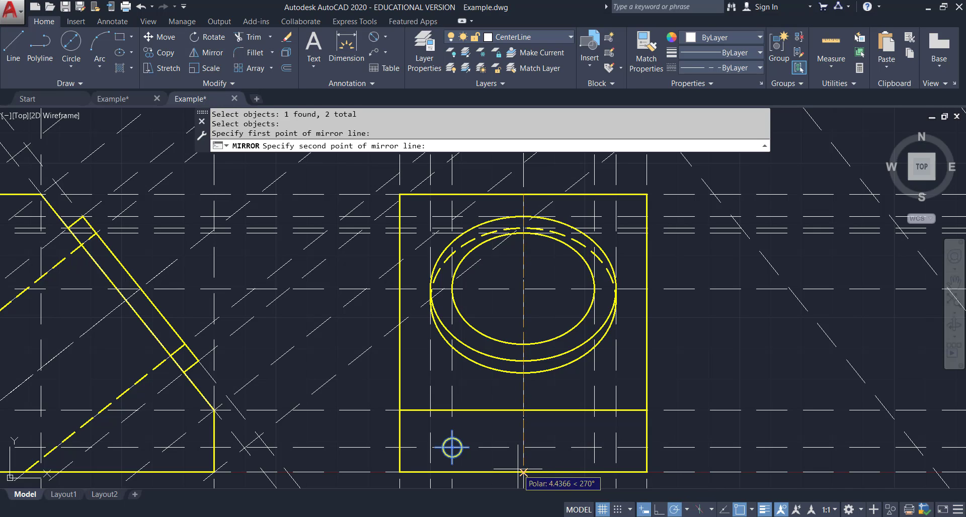
scroll(523, 472, up, 2)
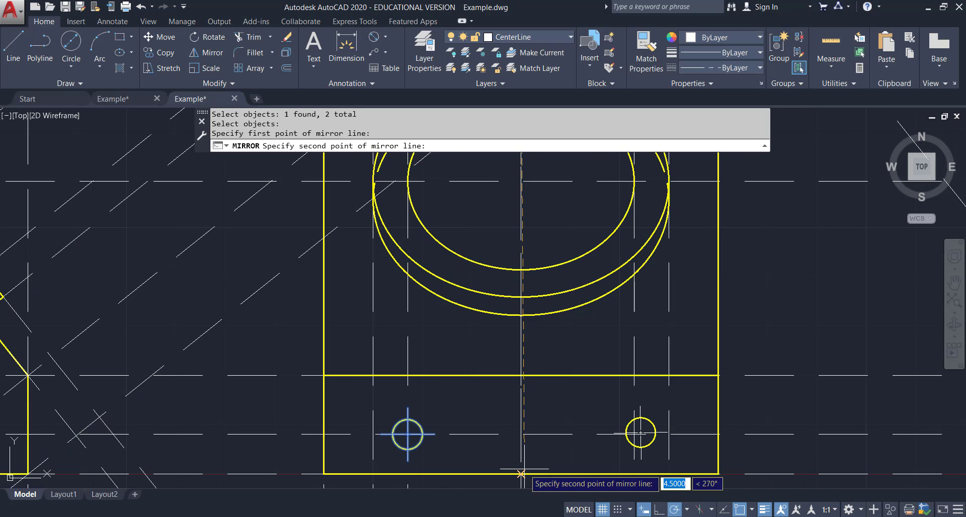
middle_drag(532, 442, 529, 361)
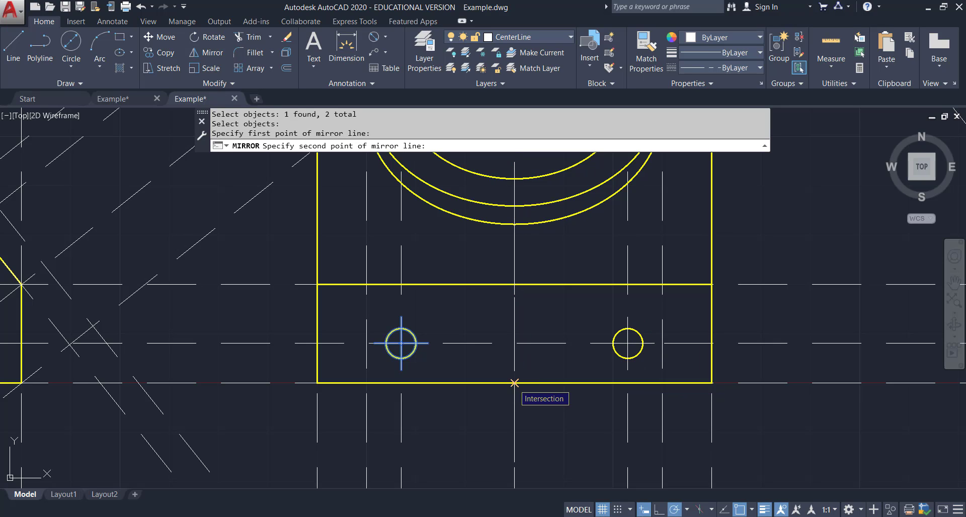
click(514, 383)
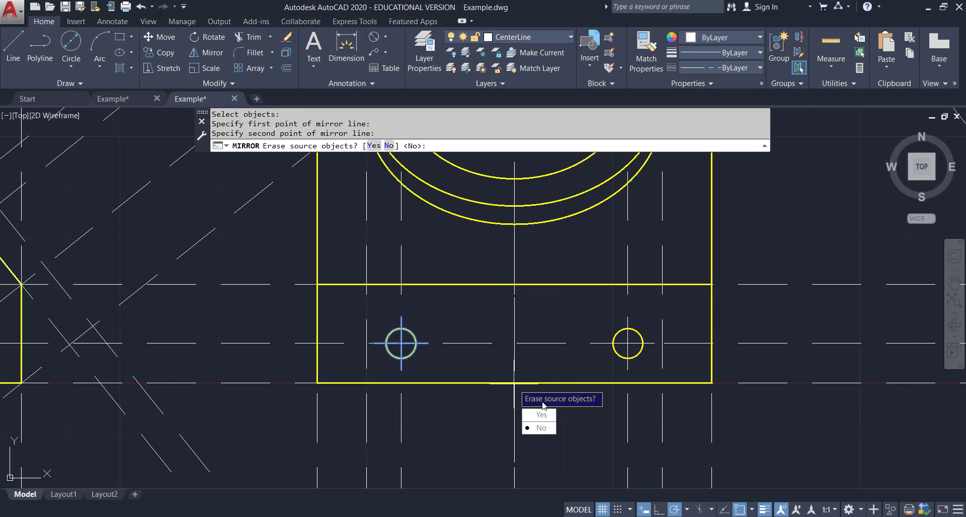
click(541, 428)
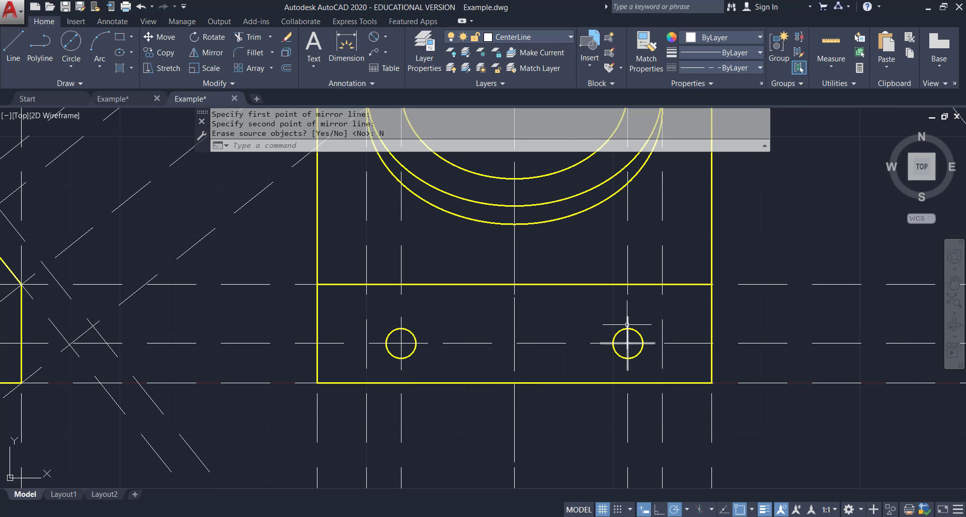
scroll(627, 343, down, 3)
middle_drag(744, 301, 650, 301)
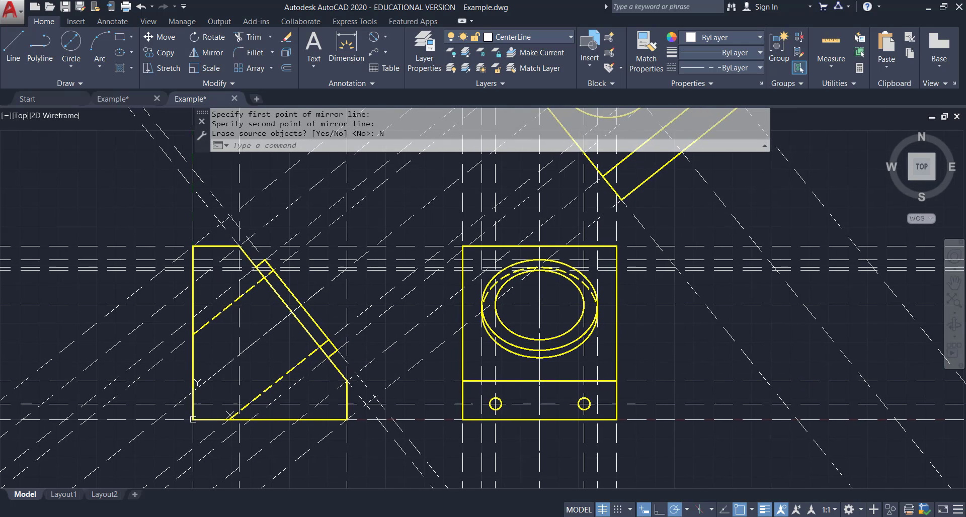
Offset the small holes' horizontal centerline through the small hole's edge using the Offset Through option.
scroll(652, 366, down, 2)
middle_drag(652, 366, 655, 361)
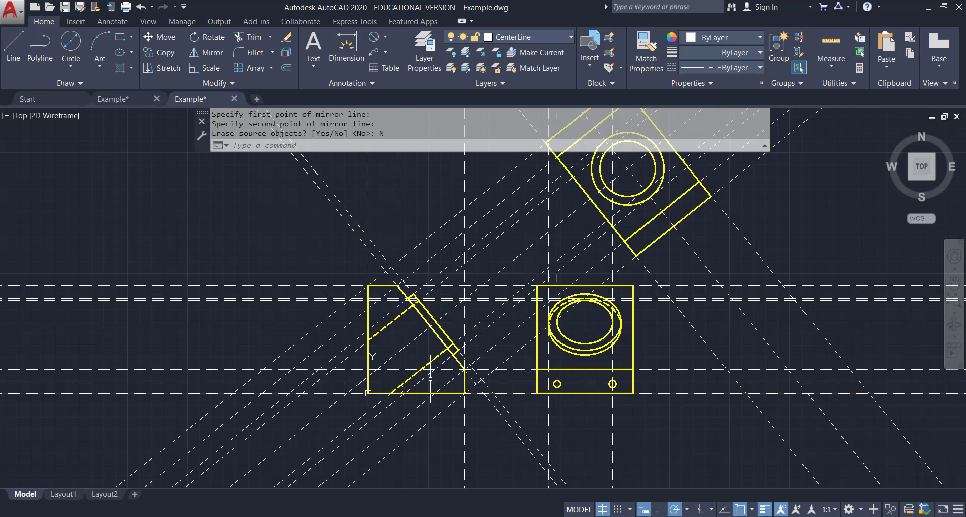
scroll(469, 387, up, 4)
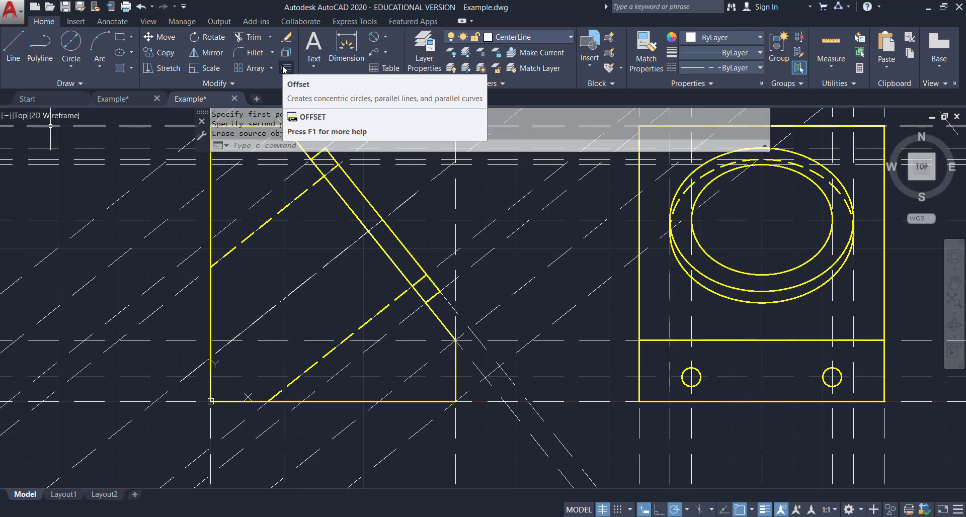
click(284, 70)
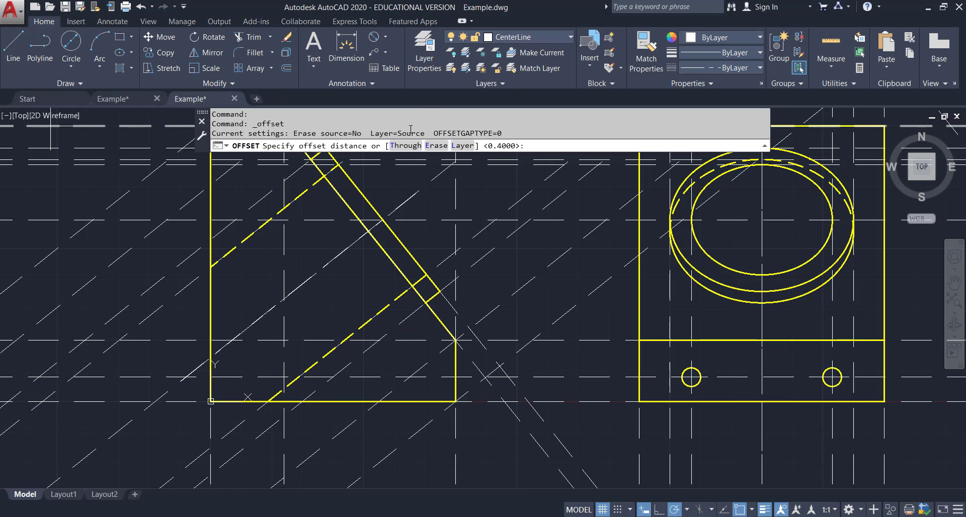
click(405, 146)
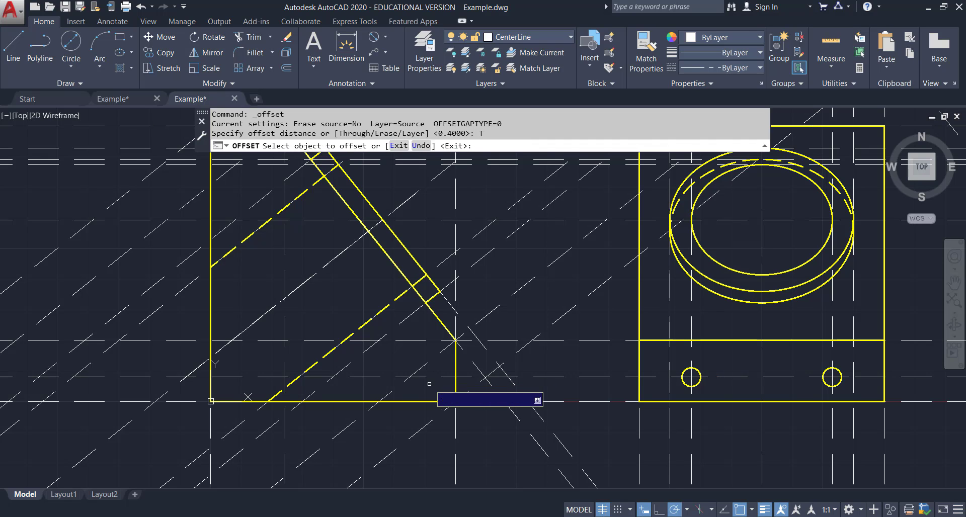
click(562, 377)
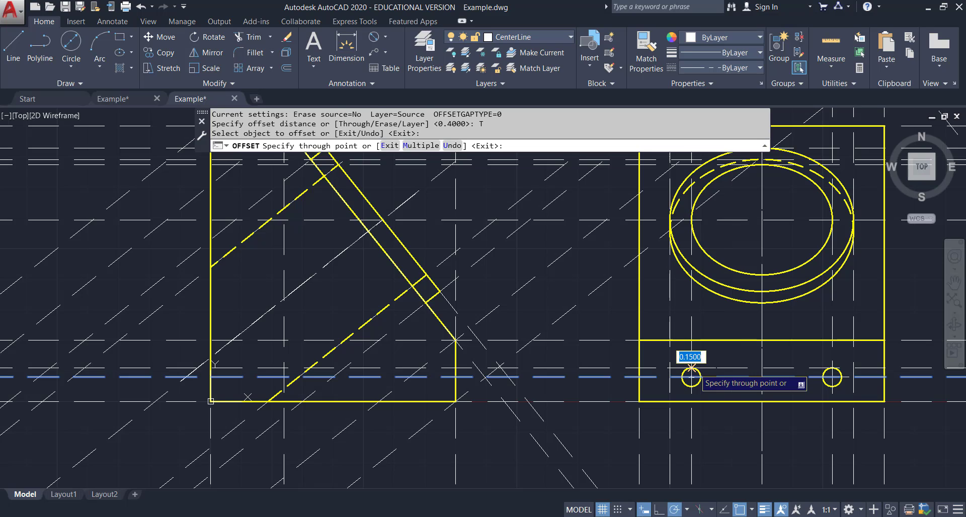
click(692, 368)
click(708, 377)
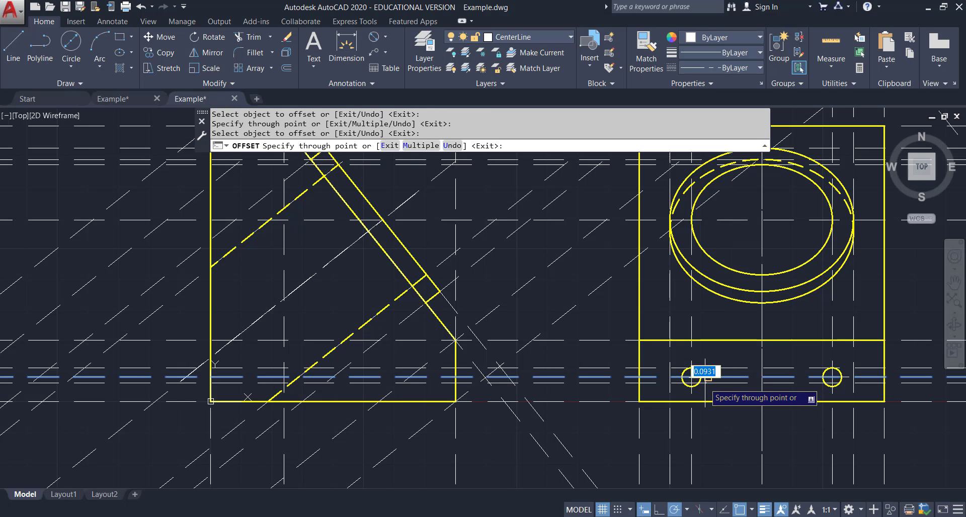
click(691, 378)
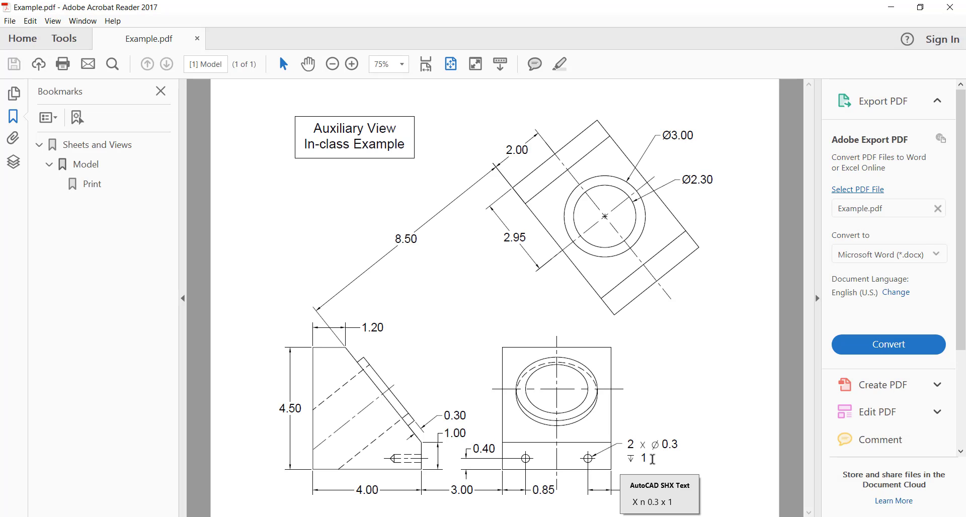
Switch to the example PDF to check the hole callout, then return to the drawing.
click(632, 460)
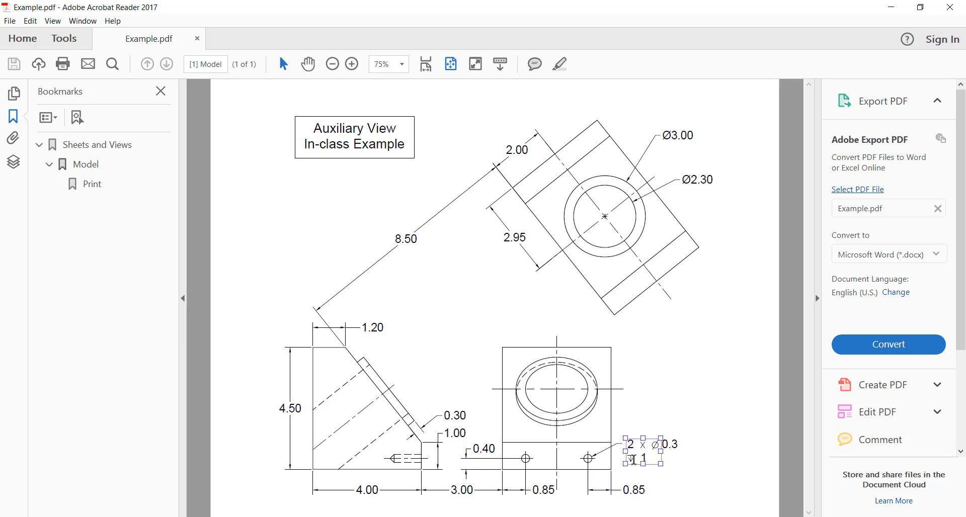
click(704, 477)
click(536, 478)
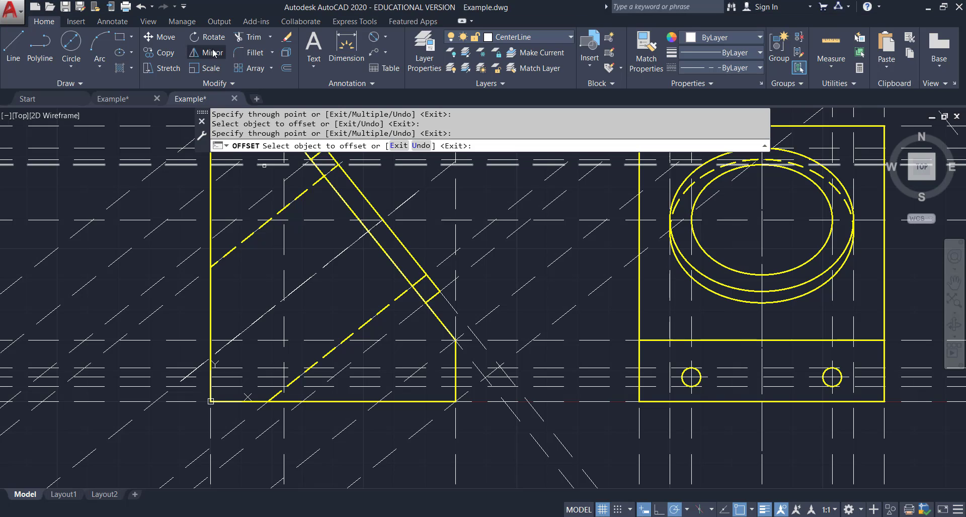
Offset a diagonal construction line below the side view by 1 unit.
click(287, 69)
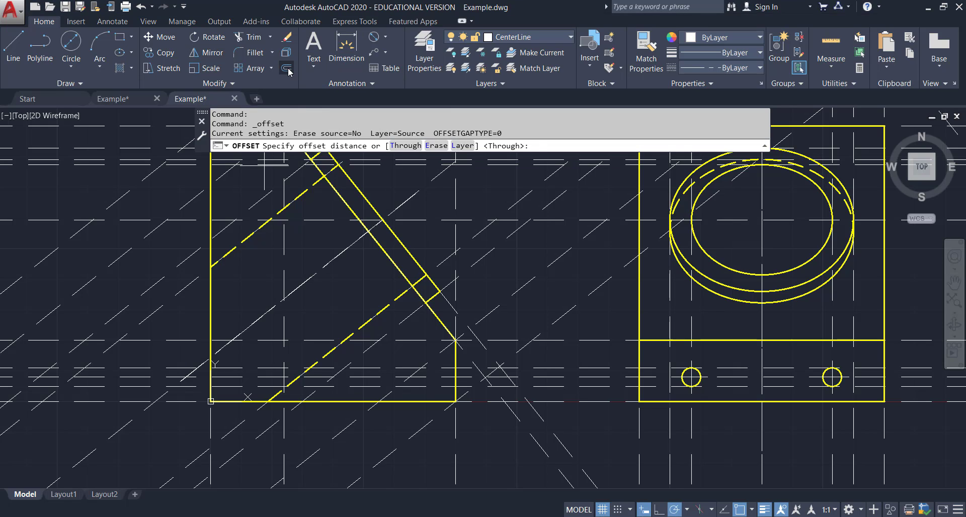
text(1)
key(Return)
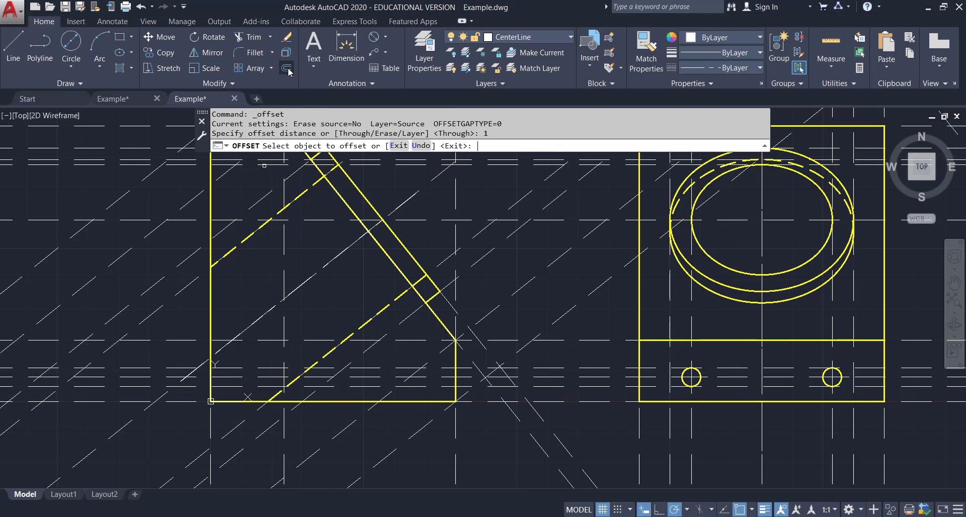
click(455, 431)
click(385, 420)
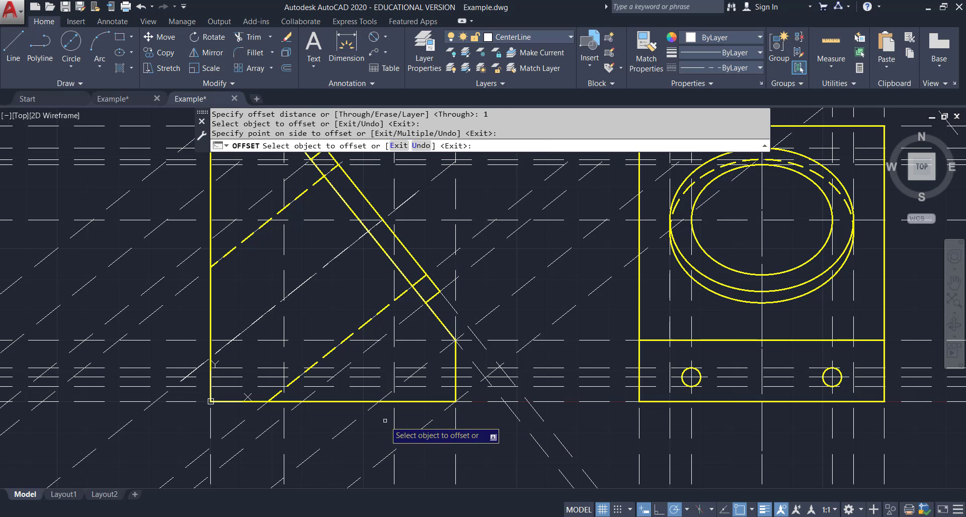
key(Escape)
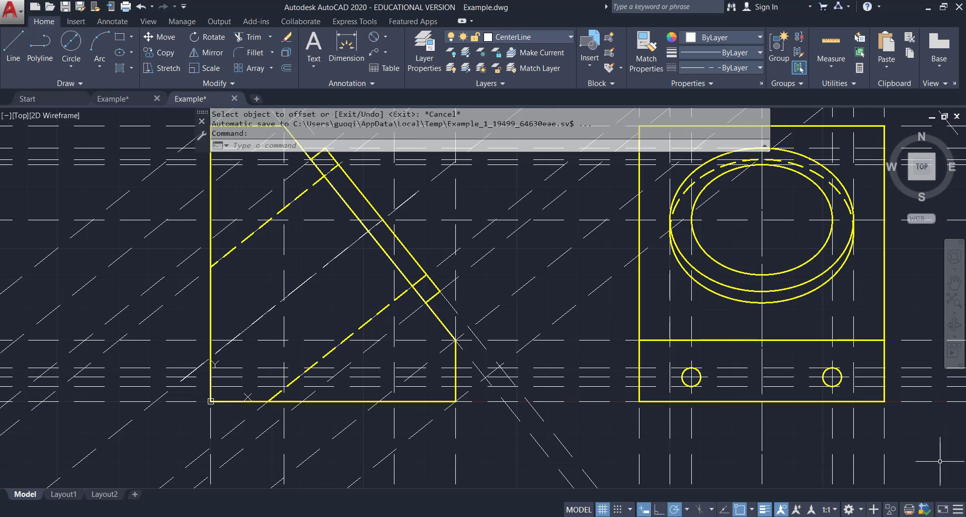
scroll(718, 371, up, 3)
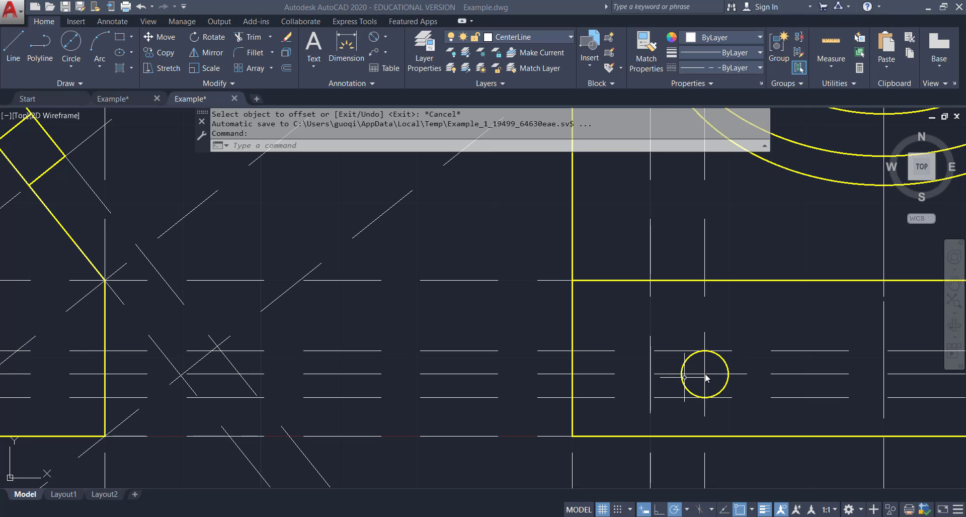
scroll(706, 378, down, 4)
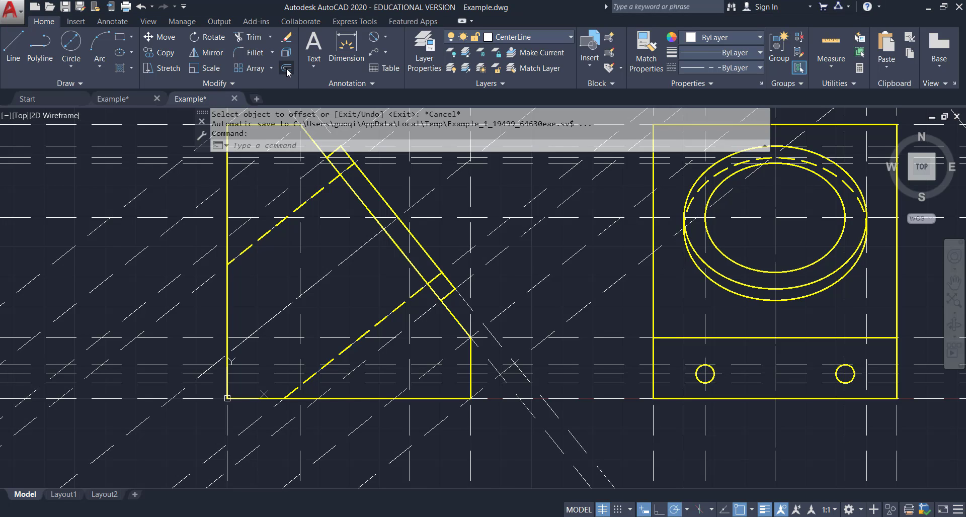
text(o)
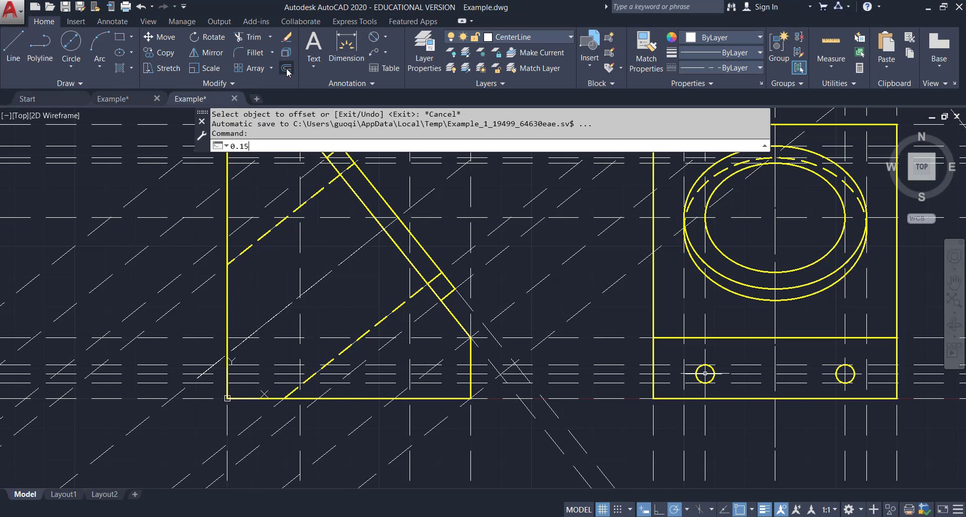
text(.15)
key(Return)
key(Escape)
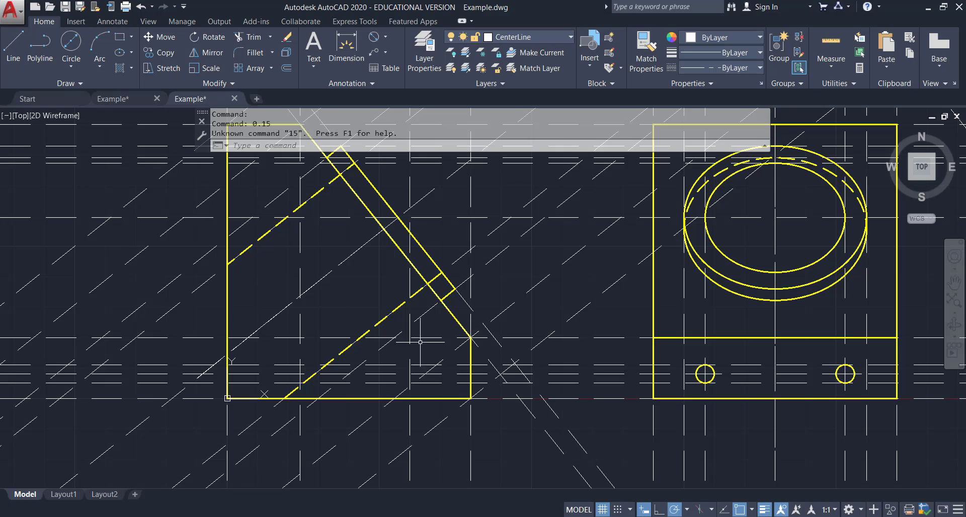
Offset the vertical construction line inside the side view 0.15 to the left.
click(287, 68)
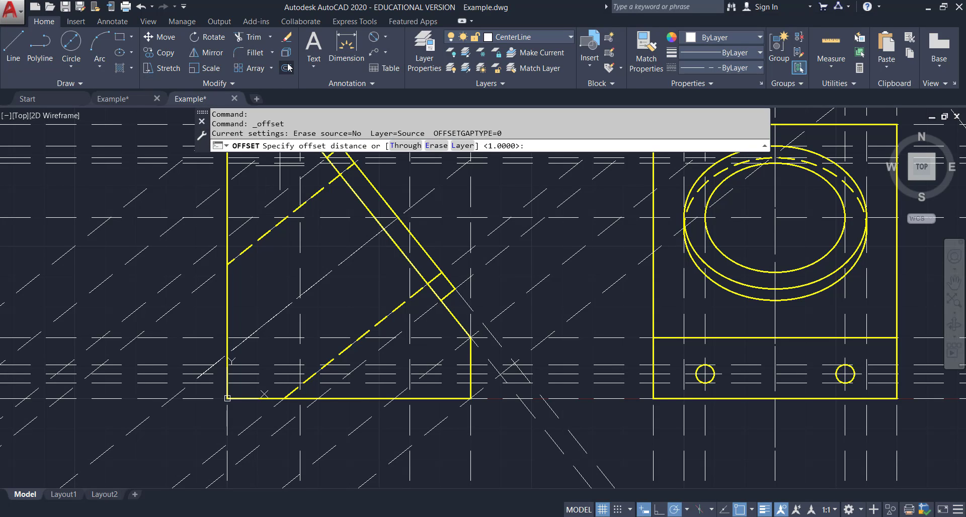
key(Return)
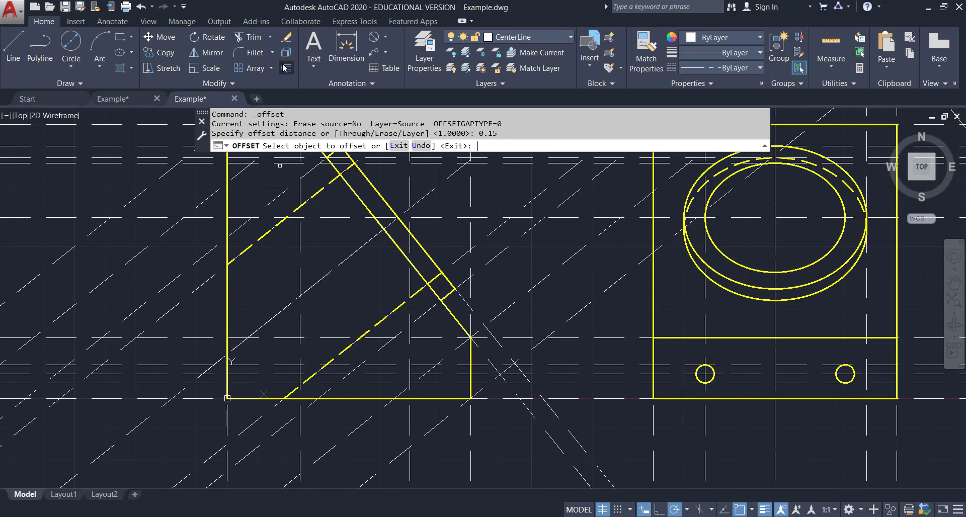
click(410, 348)
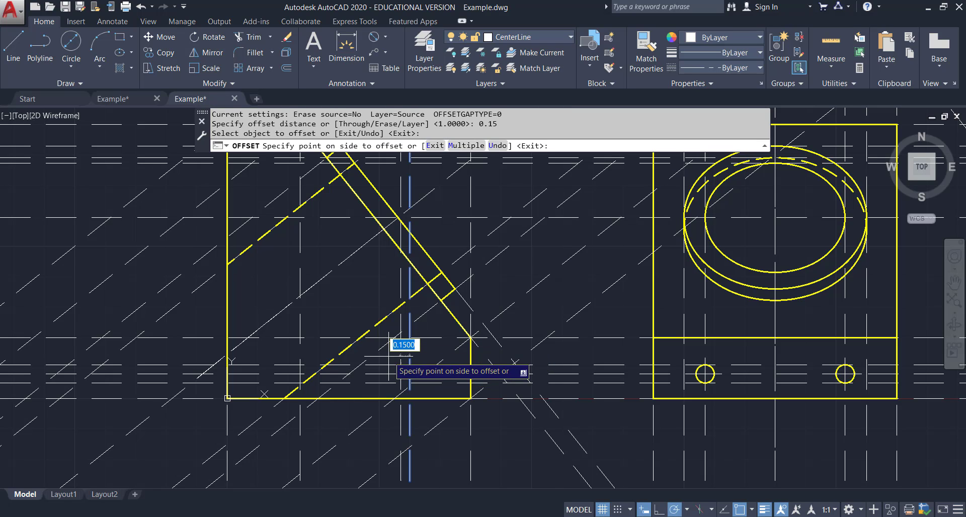
click(392, 359)
key(Escape)
Make HiddenLine_yellow the current layer and draw the hole's upper hidden line to the side view's right edge.
scroll(401, 382, up, 2)
scroll(399, 381, up, 2)
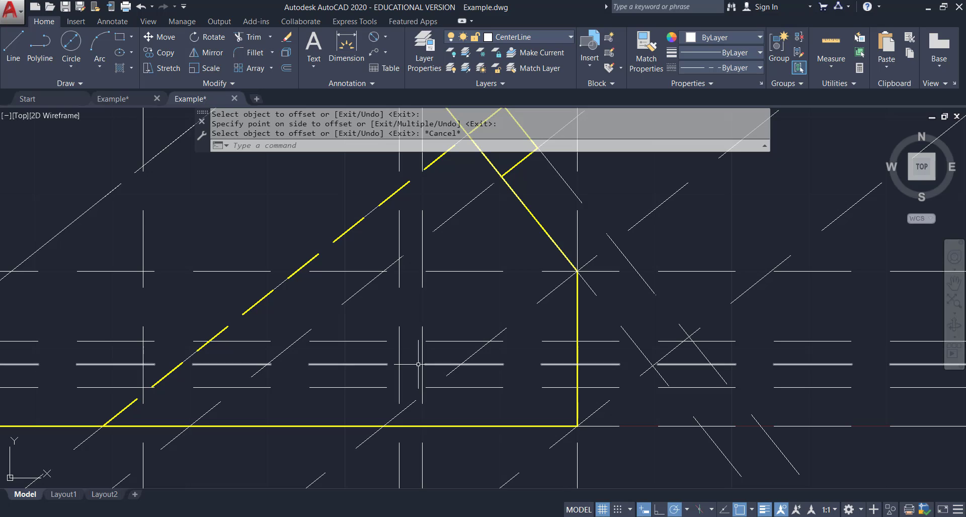
mouse_move(399, 364)
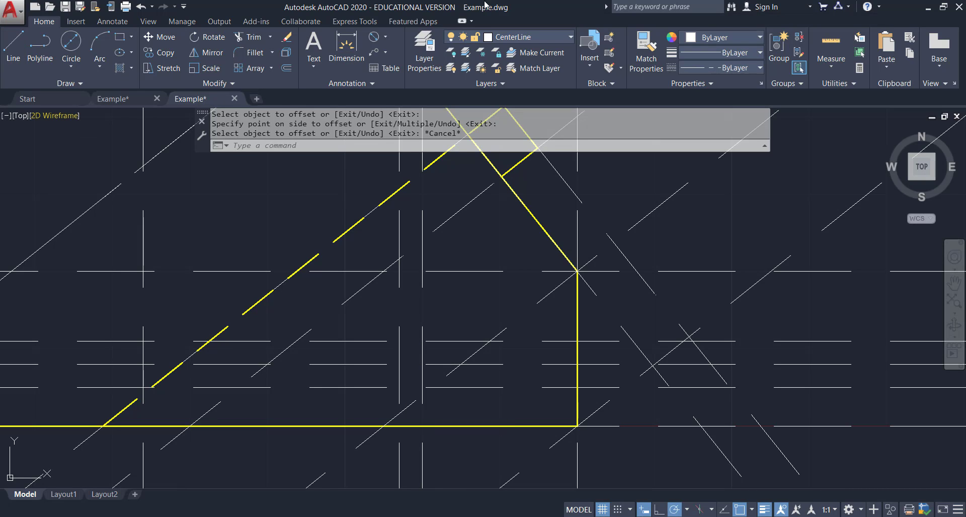
click(554, 34)
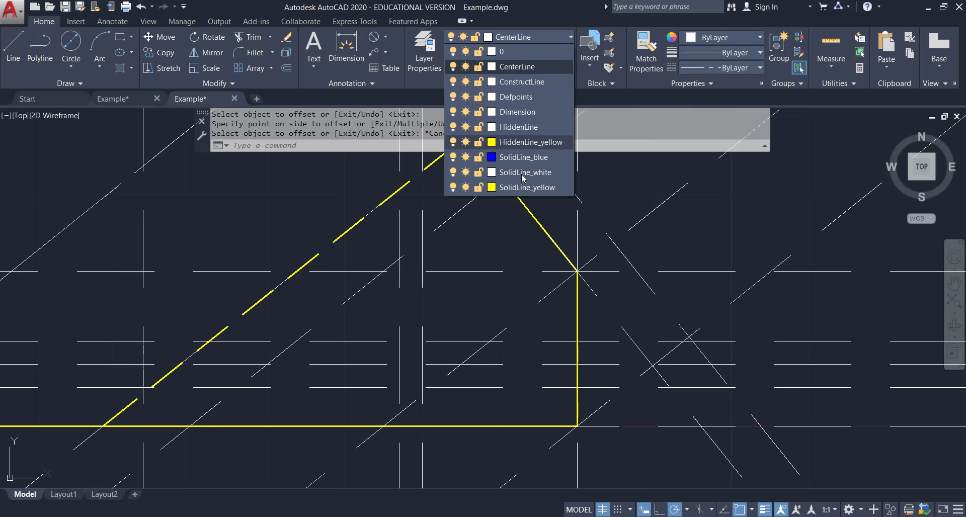
click(520, 189)
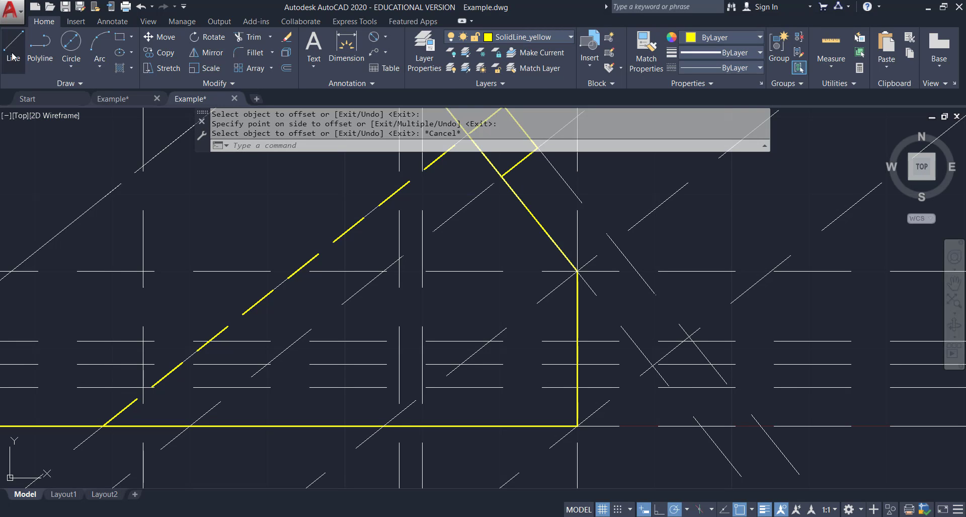
click(13, 56)
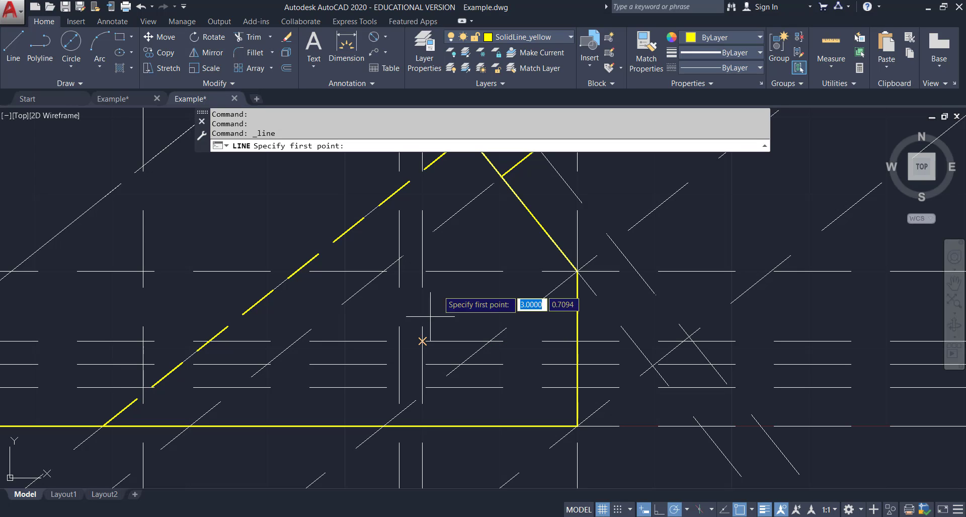
click(555, 37)
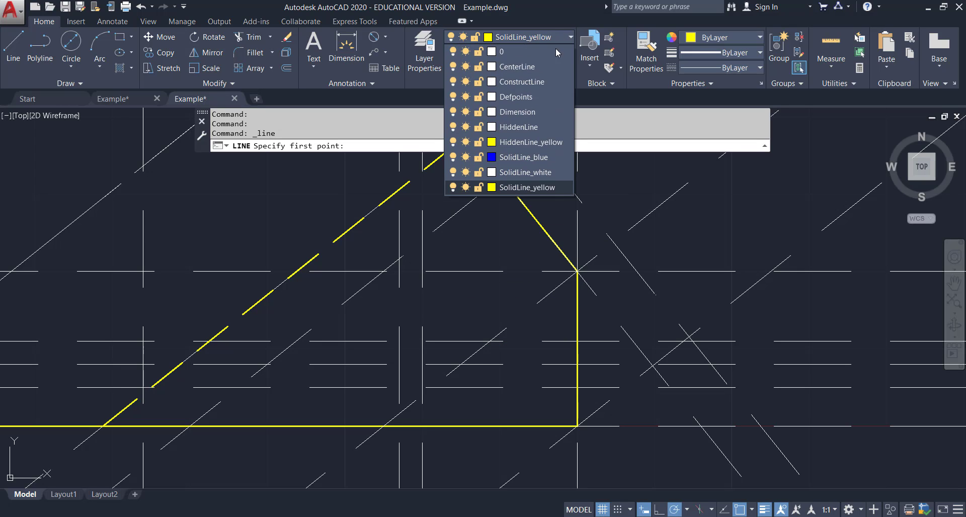
click(549, 142)
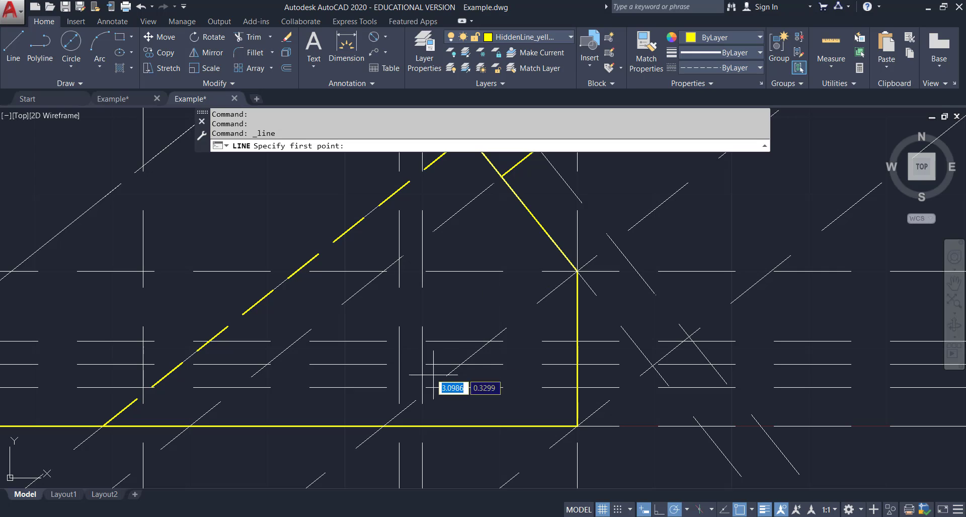
click(423, 341)
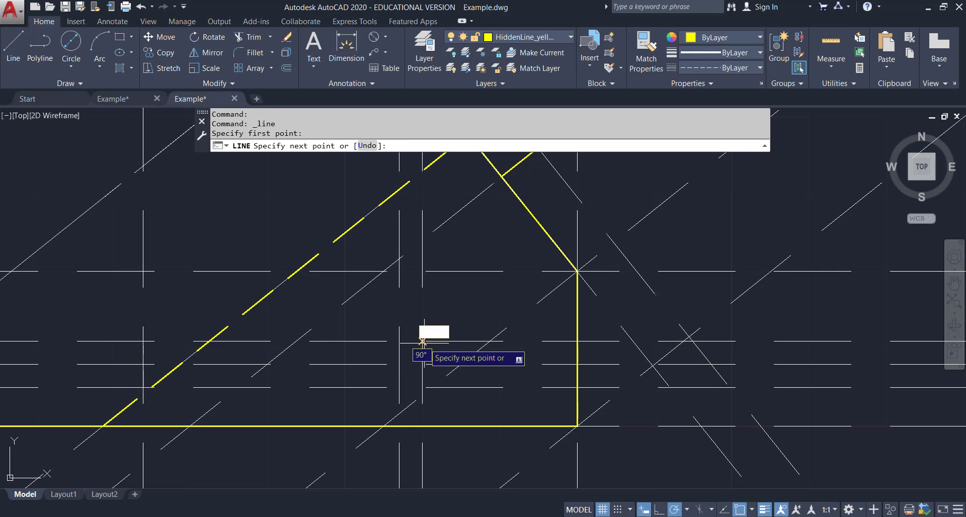
click(578, 342)
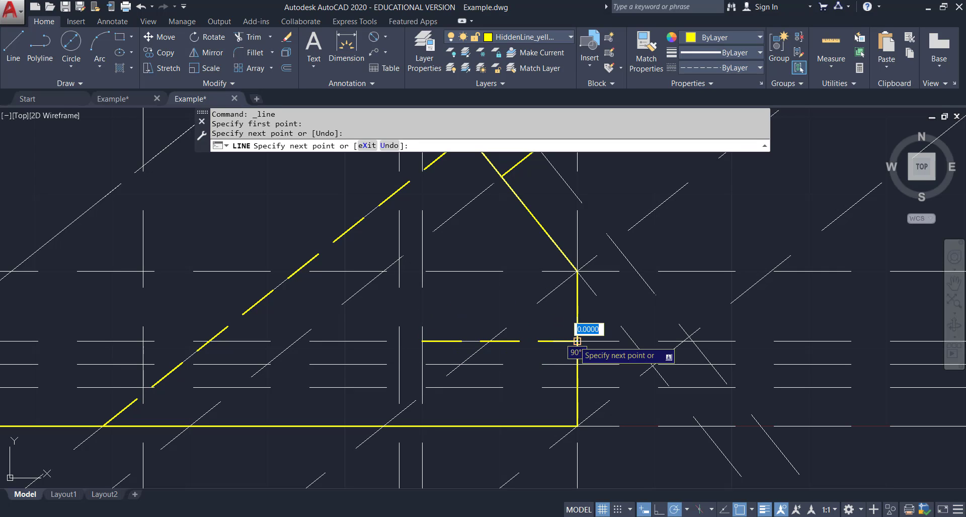
key(Escape)
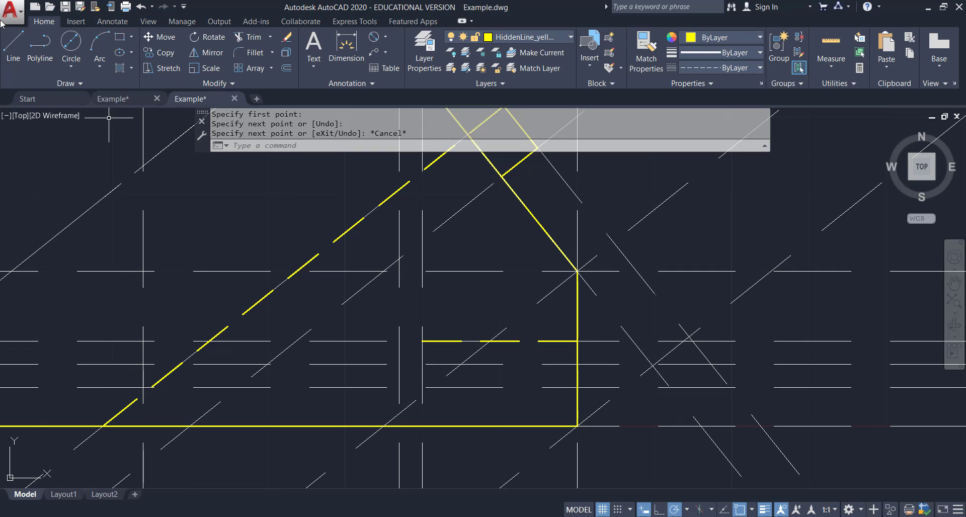
Draw the hole's lower hidden line from the hole depth to the side view's right edge.
click(13, 46)
click(422, 388)
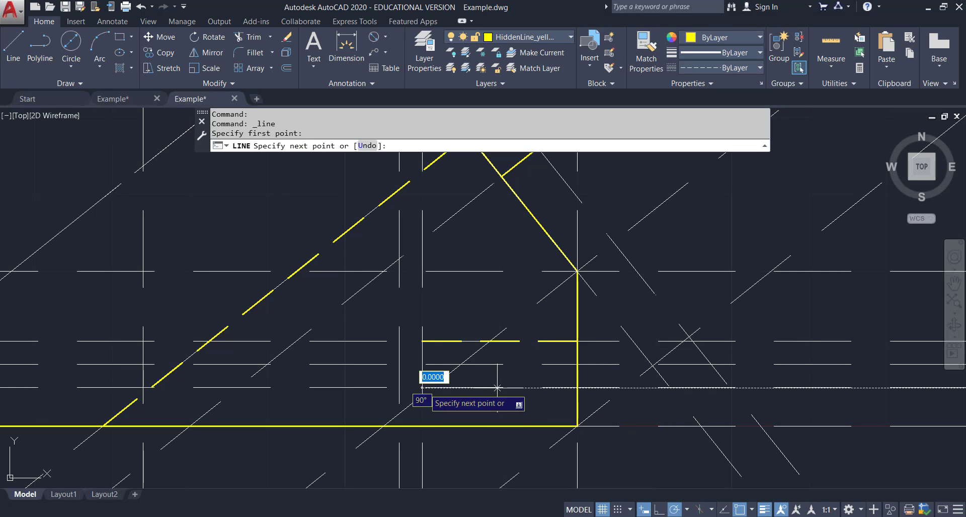
click(577, 388)
key(Escape)
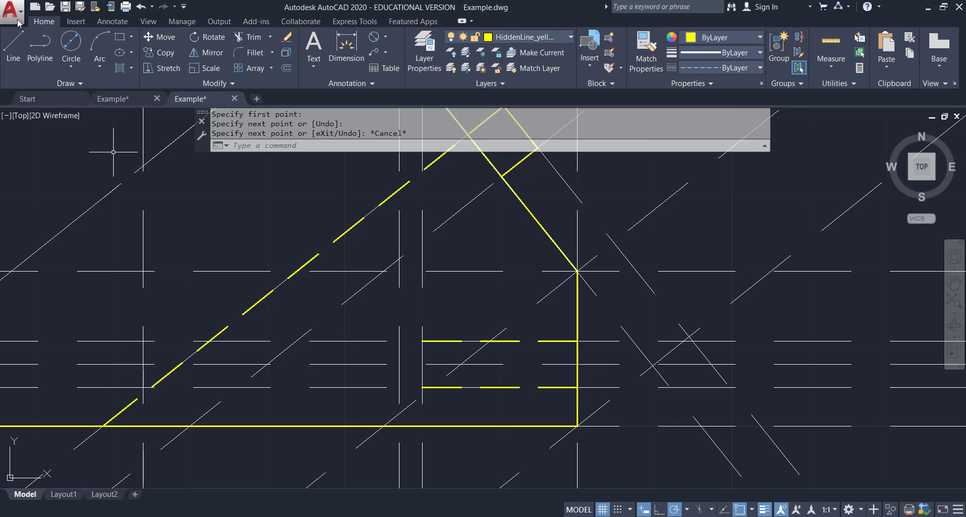
Draw a short vertical hidden line joining the hole's two hidden lines at its drilled depth in the side view.
click(13, 46)
click(422, 342)
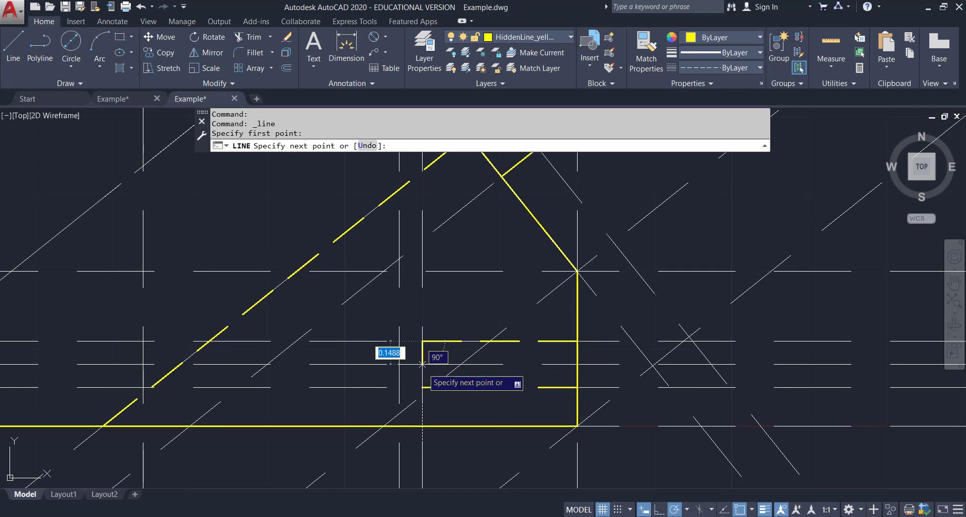
click(422, 387)
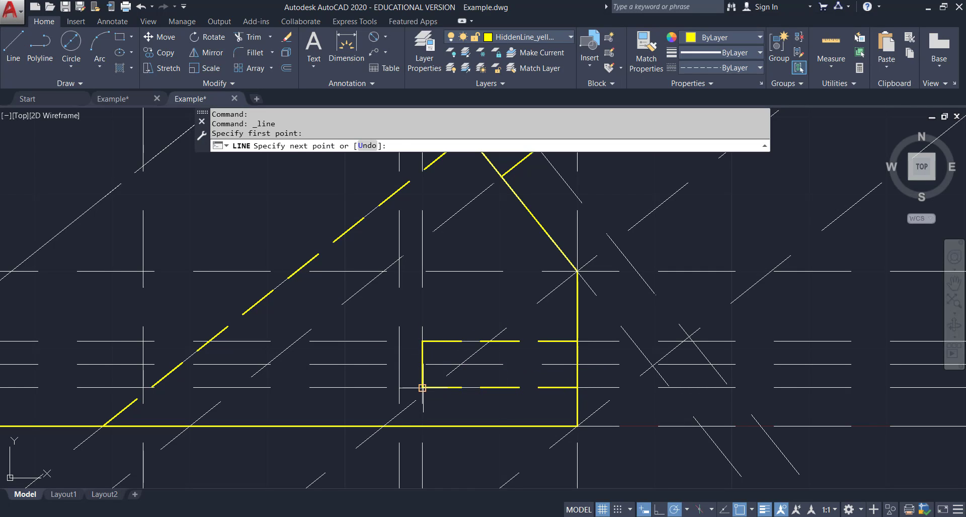
key(Escape)
Draw the hole's drill point as two hidden lines meeting at a tip on the hole's axis.
click(4, 49)
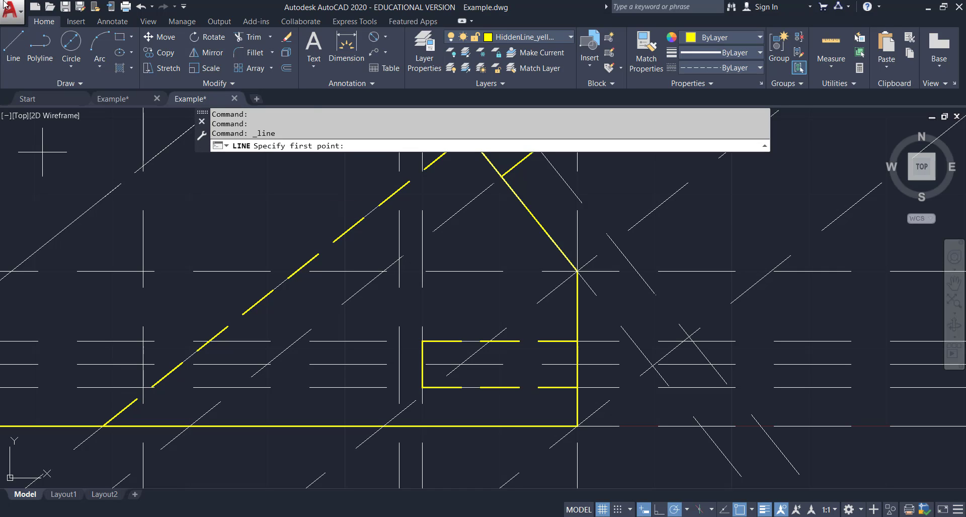
click(422, 341)
click(399, 365)
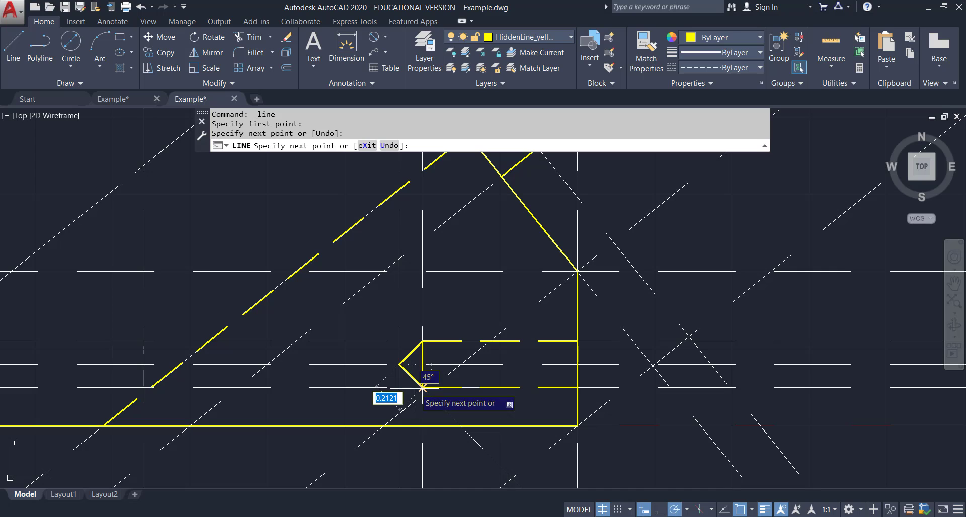
click(422, 387)
key(Escape)
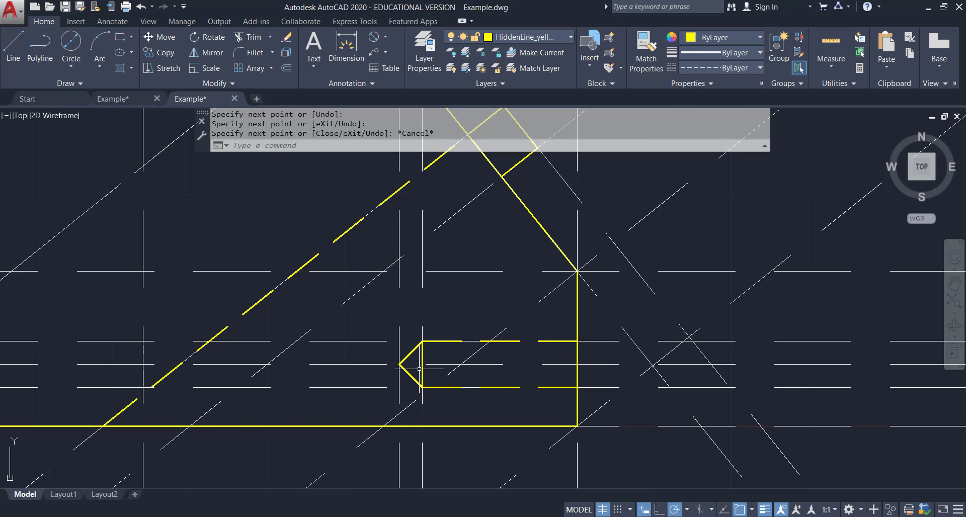
Make CenterLine the current layer and add a centerline between the hole's two hidden lines in the side view.
scroll(422, 368, down, 2)
scroll(423, 367, up, 2)
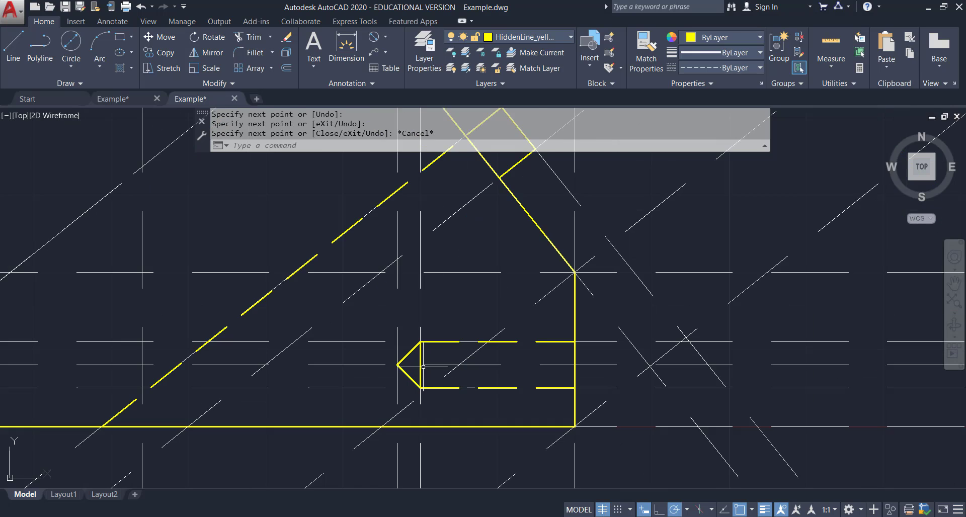
click(566, 36)
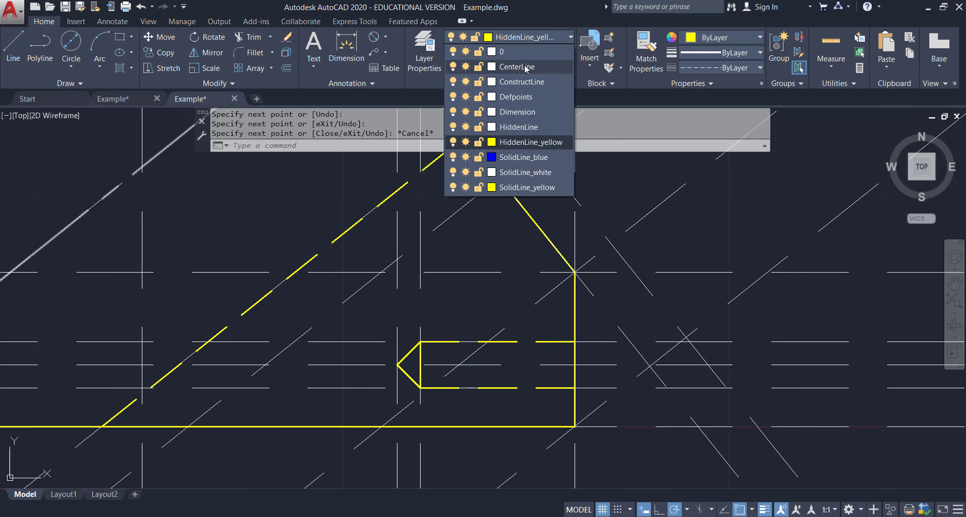
click(526, 68)
click(112, 21)
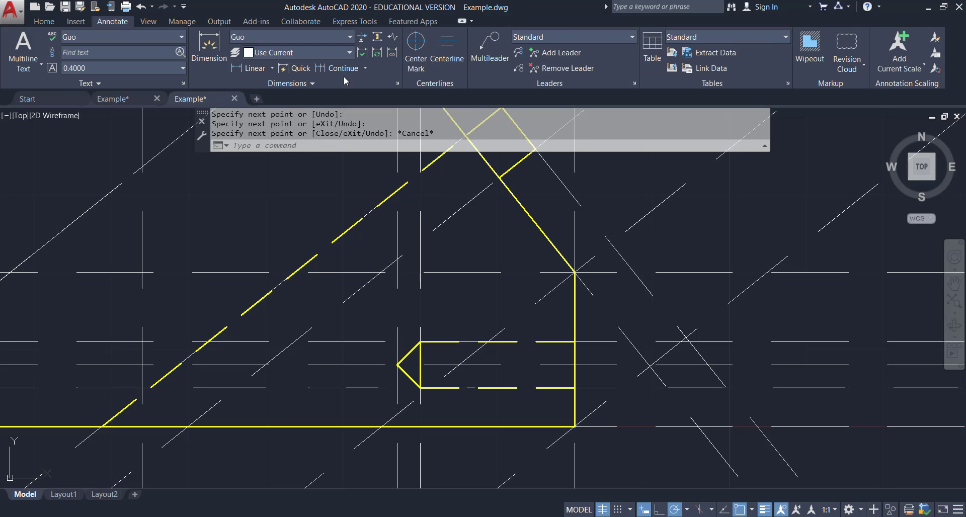
click(448, 48)
click(450, 343)
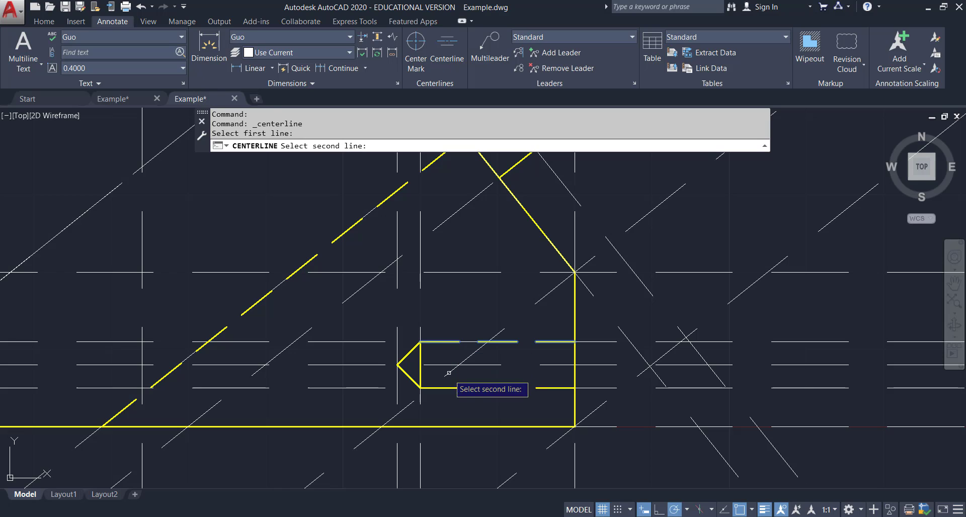
click(448, 388)
click(447, 388)
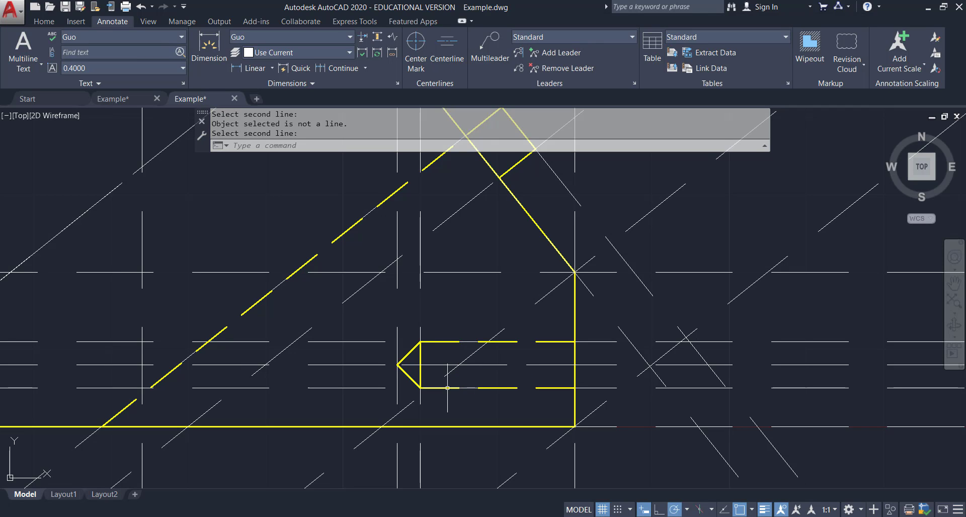
key(Escape)
click(428, 365)
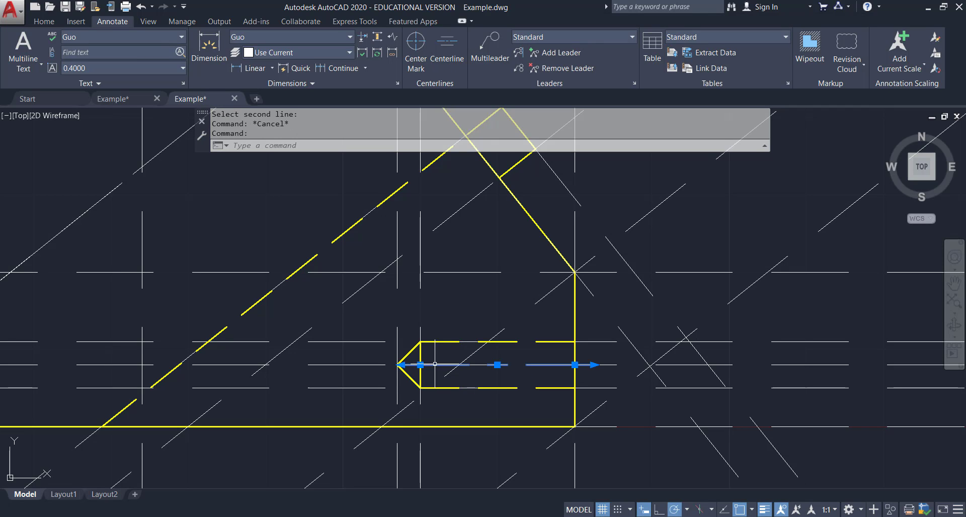
click(402, 365)
key(Escape)
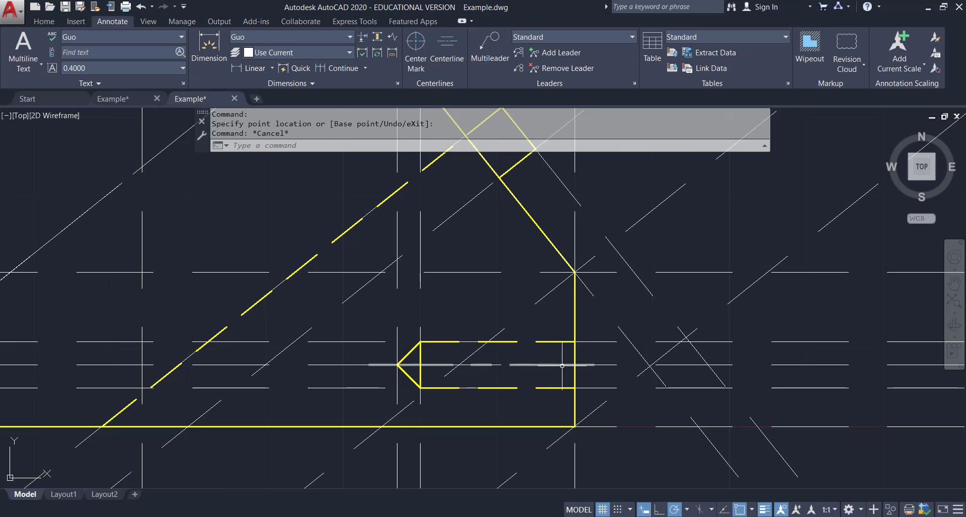
click(562, 365)
click(593, 365)
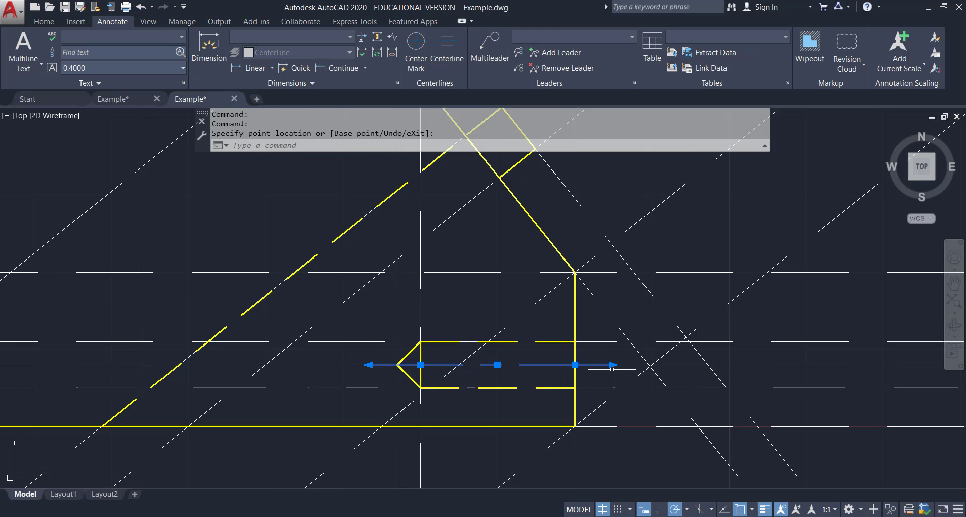
key(Escape)
Save the drawing.
scroll(648, 371, down, 4)
scroll(675, 336, down, 2)
middle_drag(729, 280, 595, 331)
scroll(595, 331, down, 2)
mouse_move(671, 299)
middle_down()
mouse_move(554, 334)
mouse_move(557, 366)
middle_up()
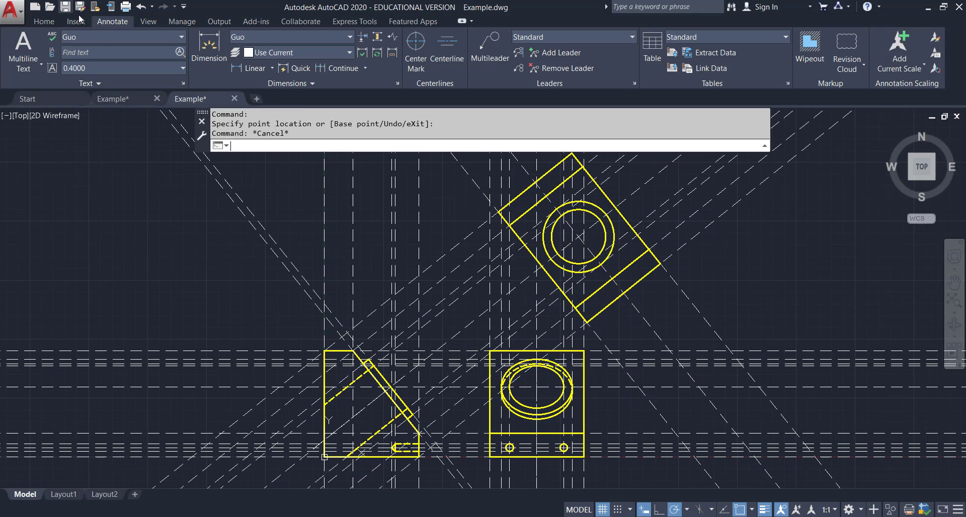
click(66, 7)
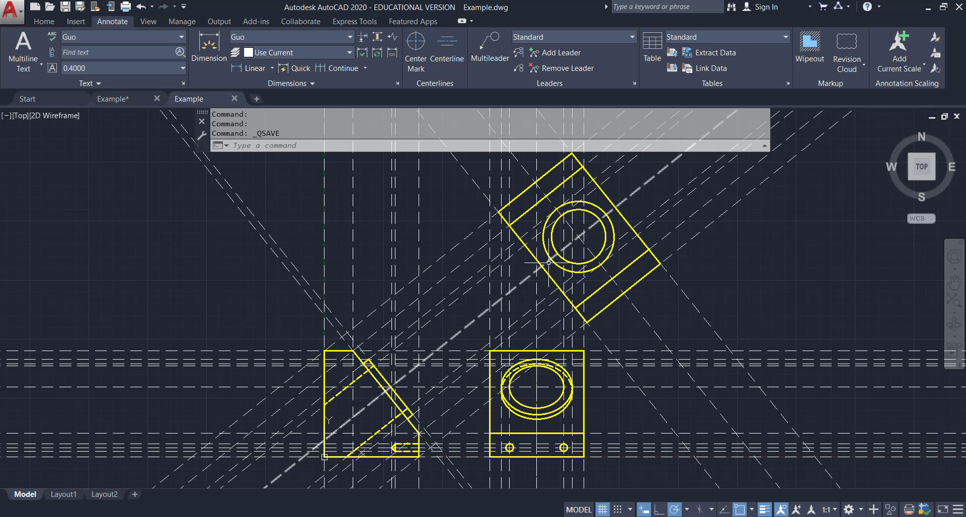
Try a centerline between two edges of the auxiliary view and erase it.
click(447, 44)
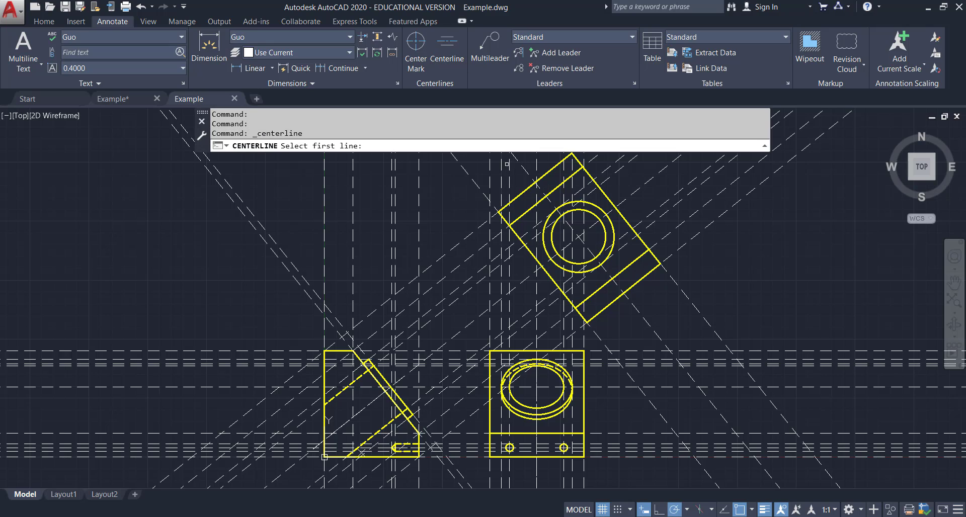
click(501, 218)
click(592, 178)
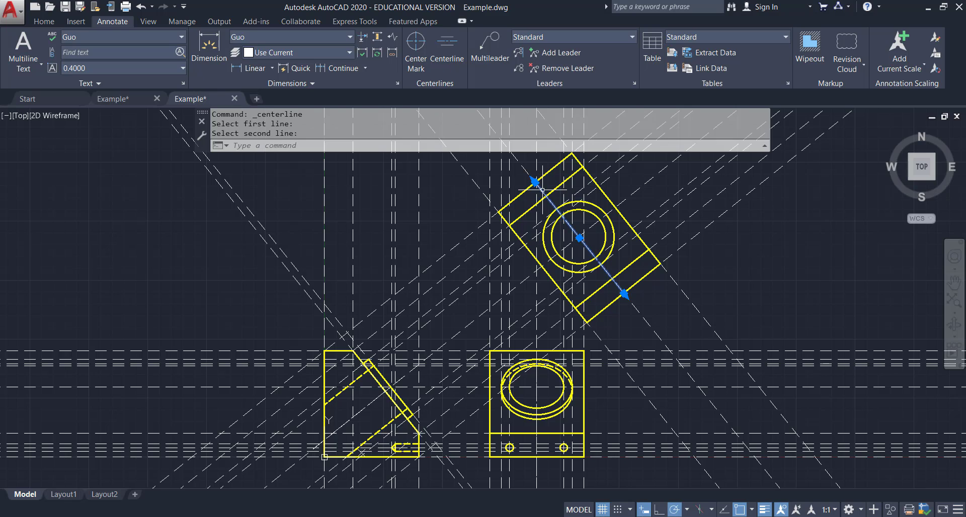
key(Delete)
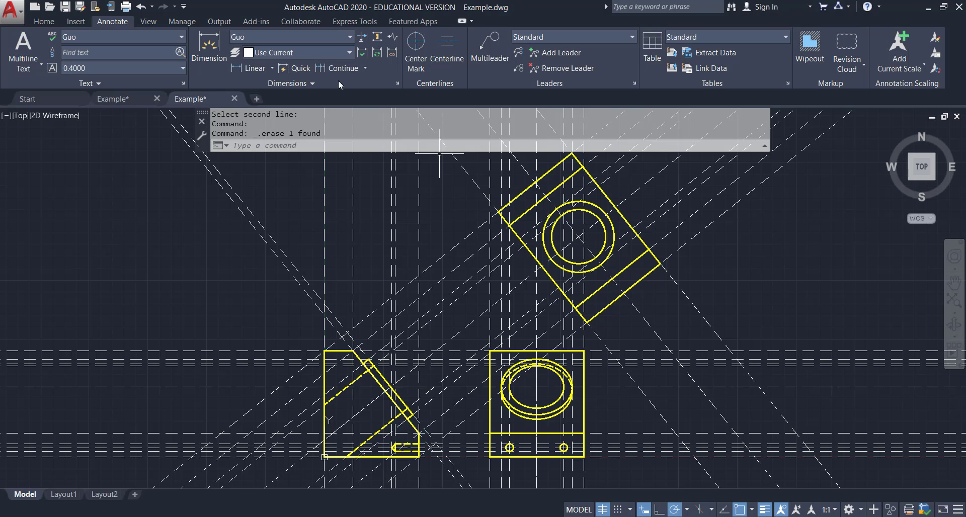
Try adding a center mark to the auxiliary view's hole and undo it.
click(422, 58)
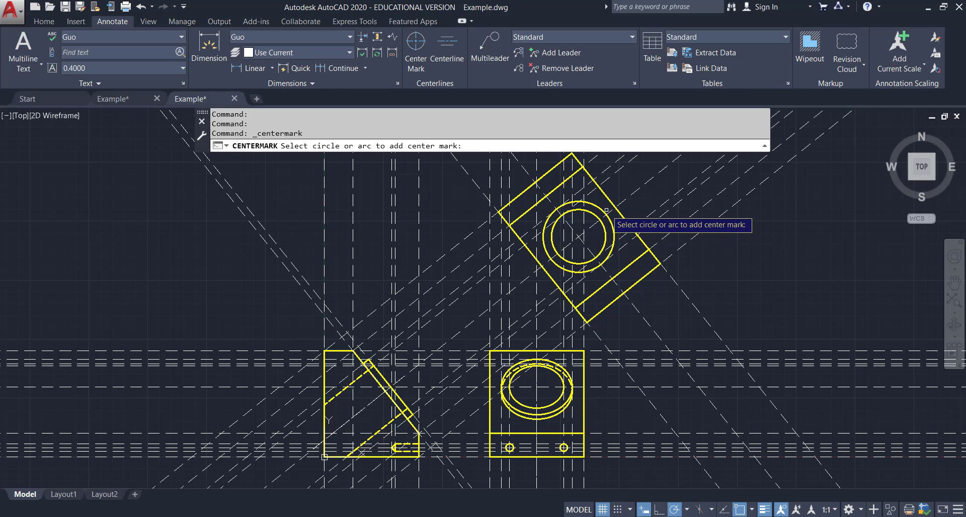
click(580, 219)
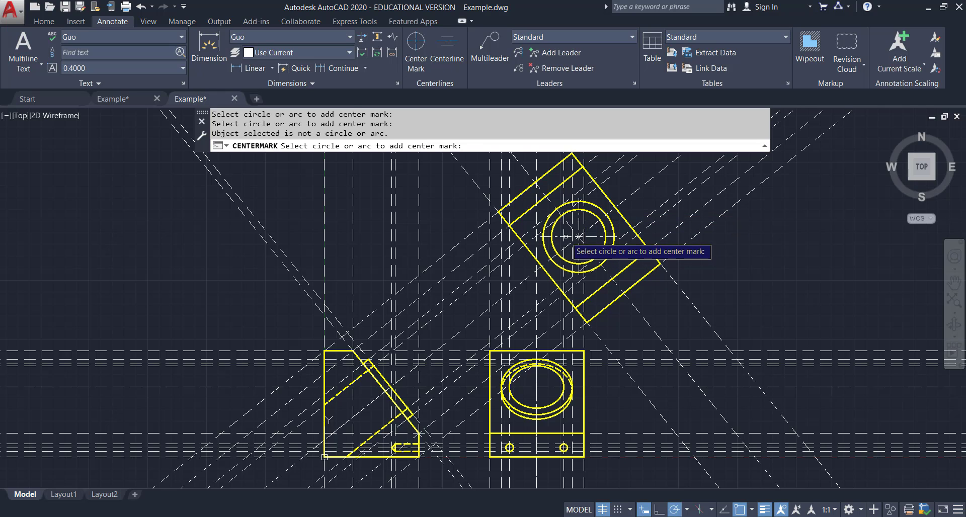
click(141, 7)
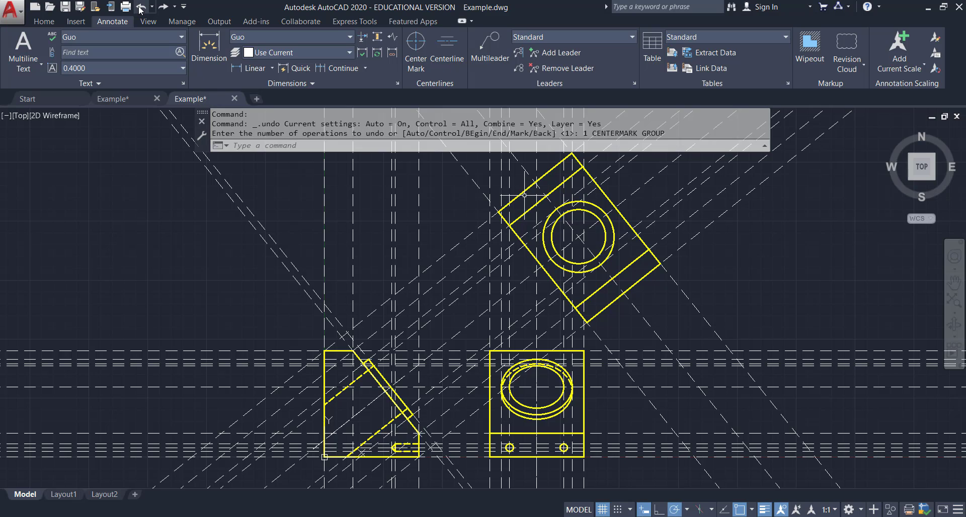
Add two centerlines across the auxiliary view's hole, each between a pair of opposite edges.
click(447, 48)
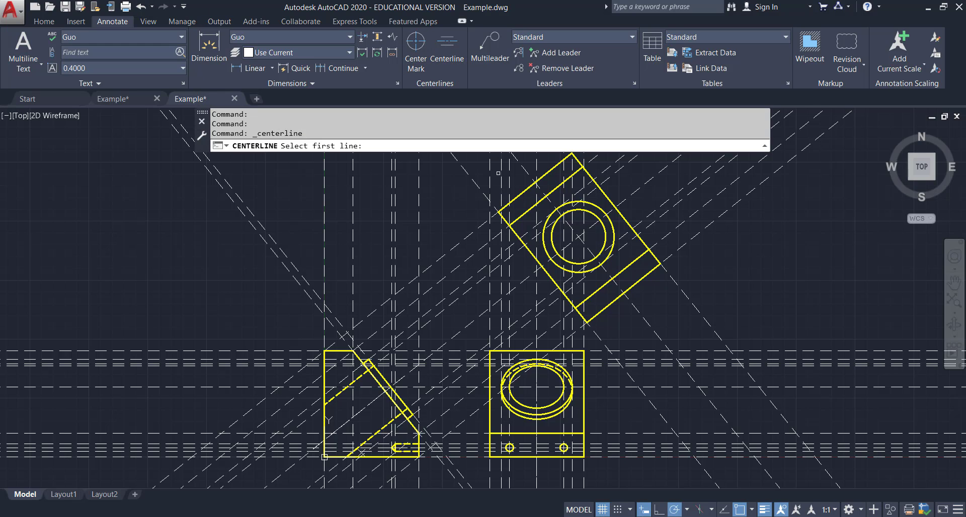
click(530, 250)
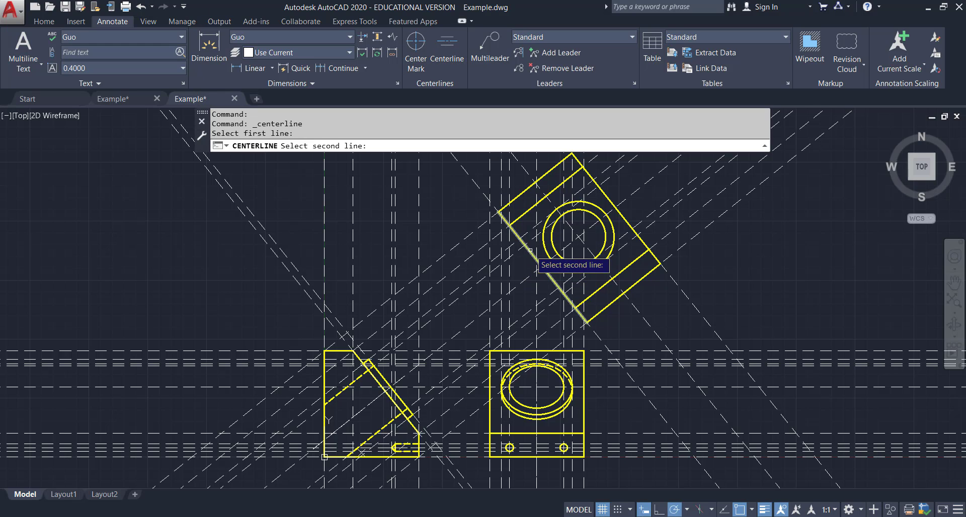
click(607, 198)
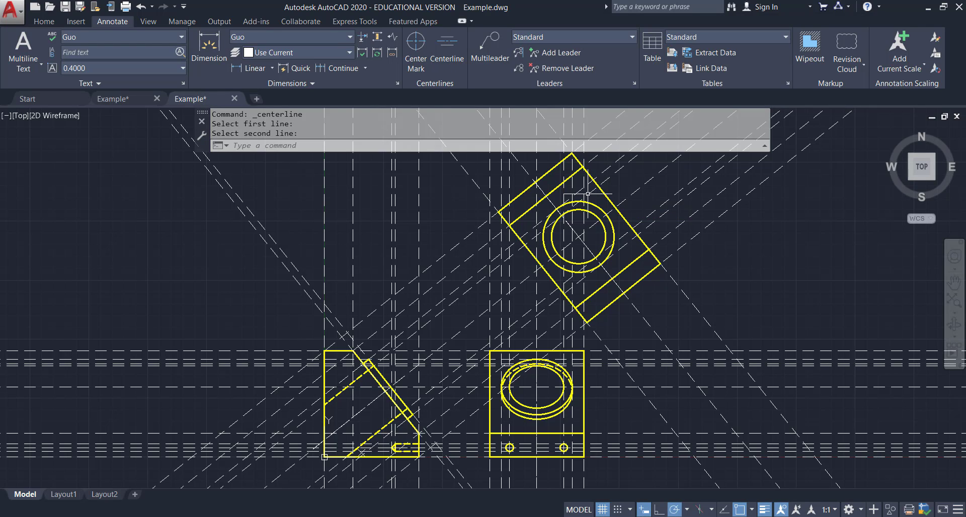
click(447, 48)
click(548, 172)
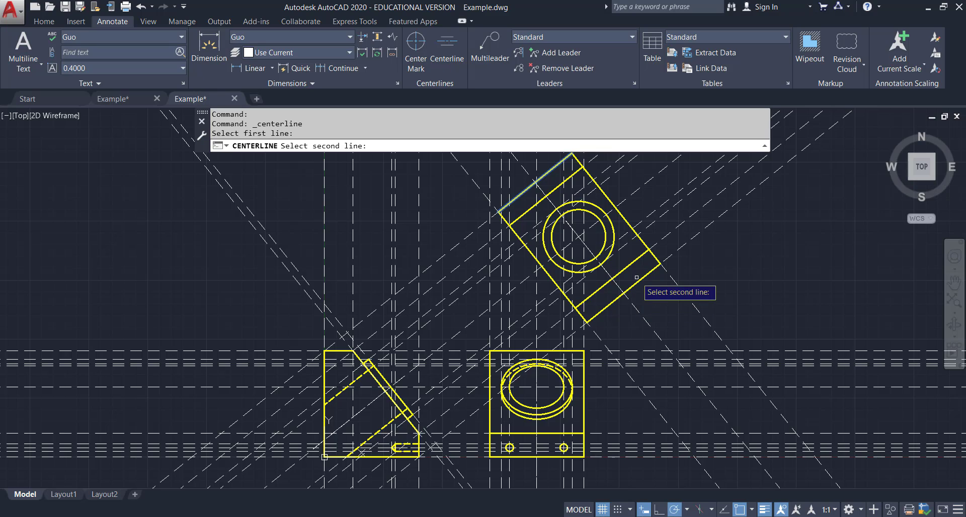
click(641, 280)
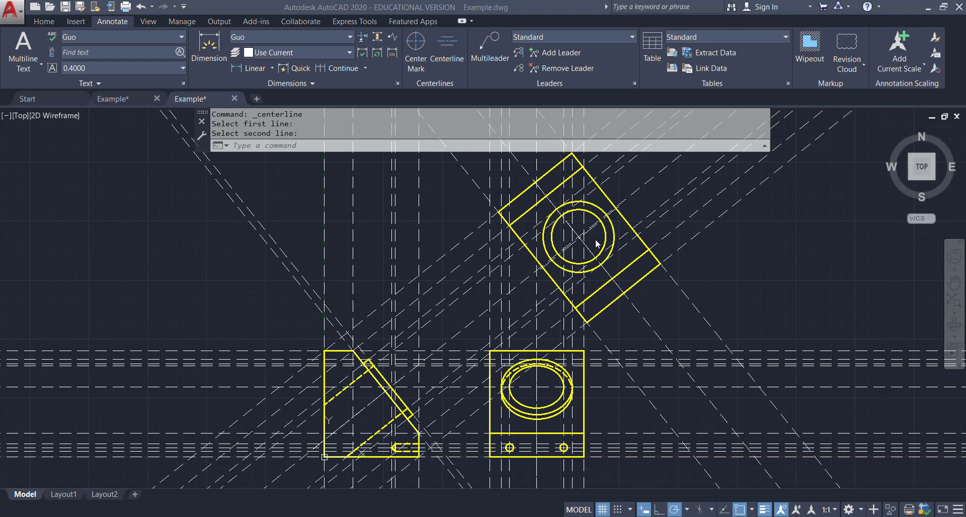
Compare the auxiliary view with the reference drawing in the other tab.
scroll(580, 251, up, 4)
scroll(579, 248, down, 6)
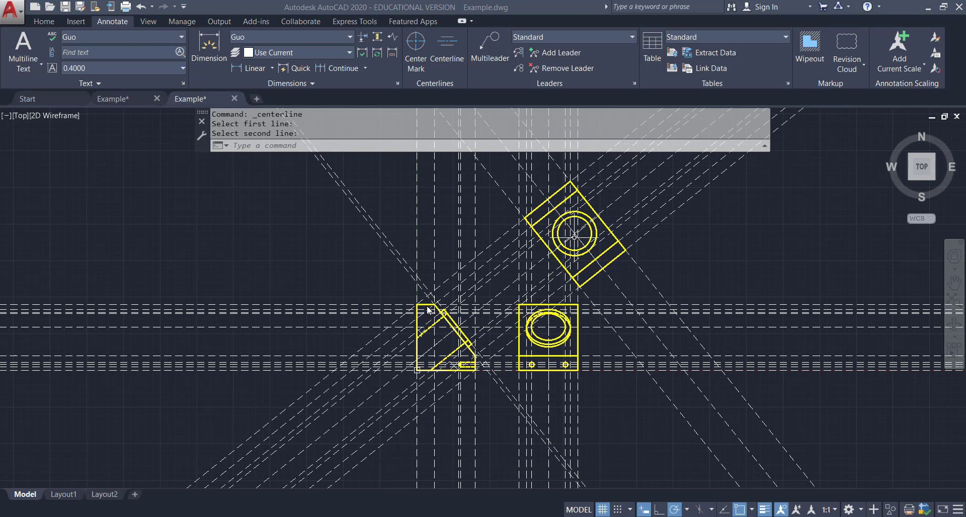
click(113, 101)
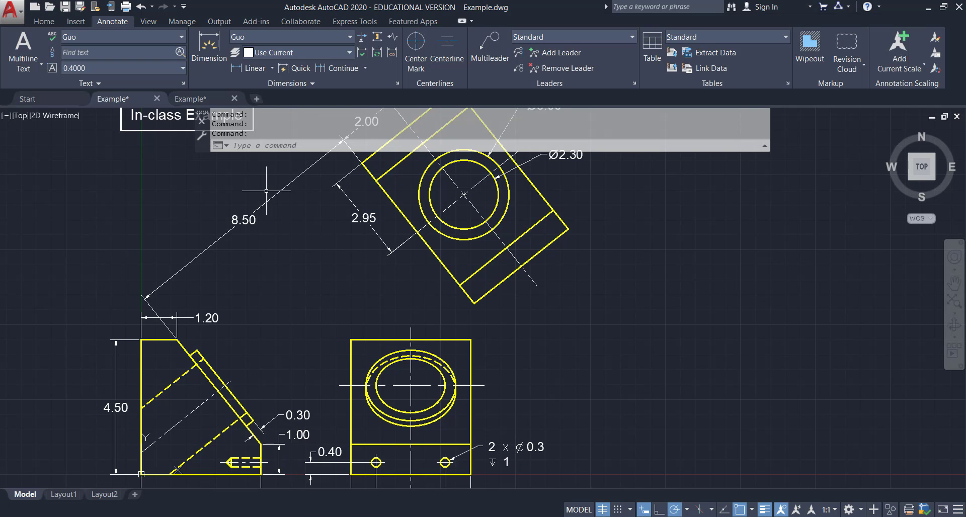
click(215, 99)
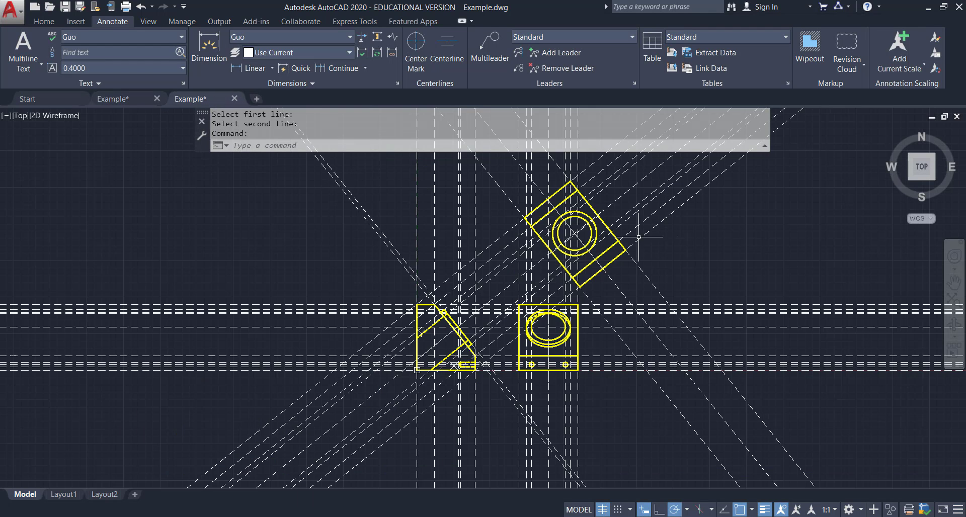
Erase the diagonal centerline passing through the auxiliary view's hole.
scroll(542, 208, up, 5)
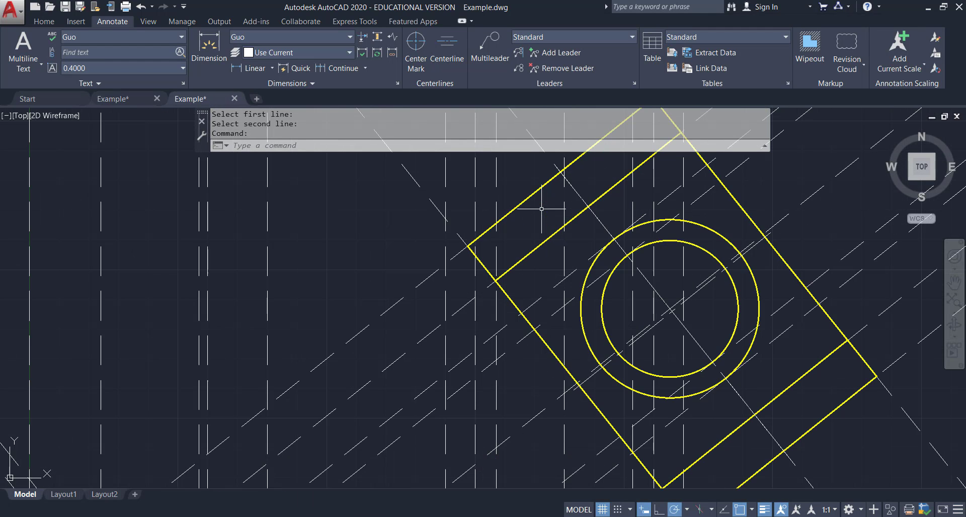
click(749, 249)
key(Delete)
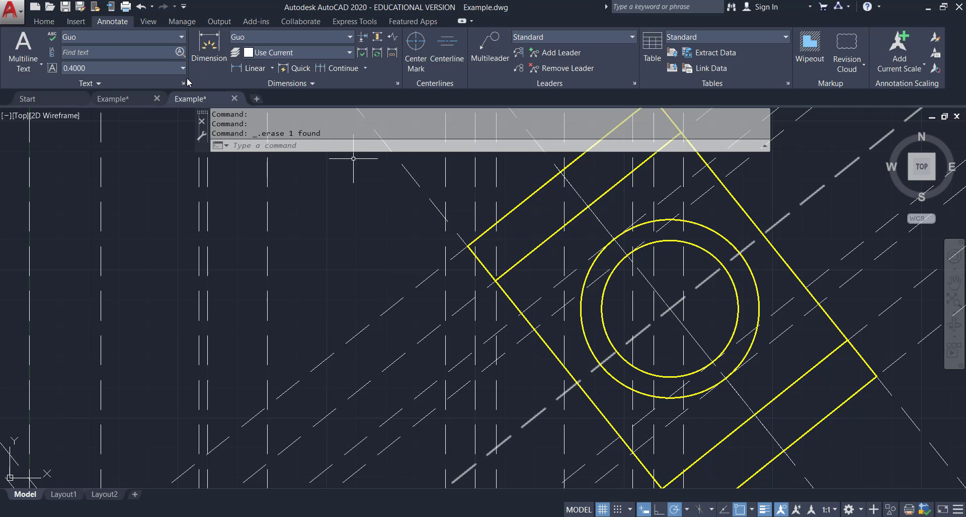
Draw a diagonal centerline through the hole's center across the auxiliary view, between its two opposite edges.
click(44, 21)
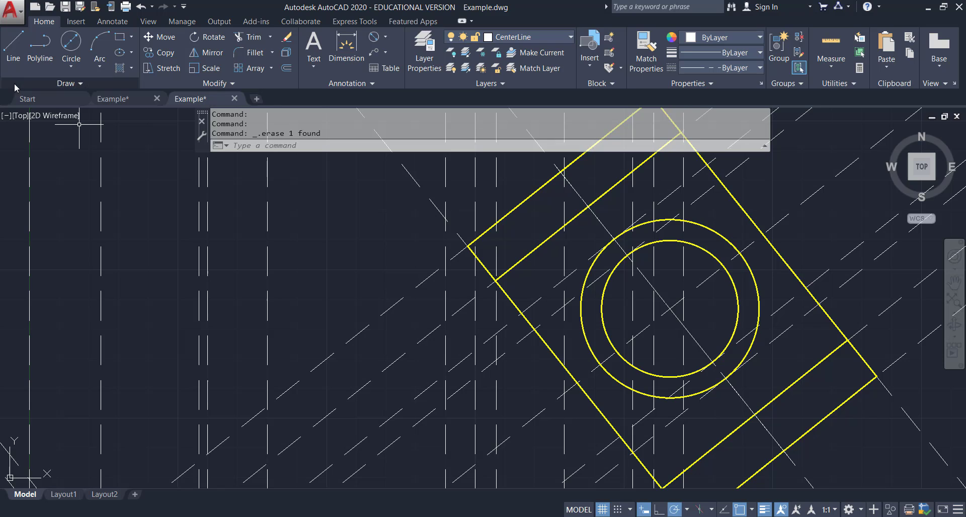
click(14, 48)
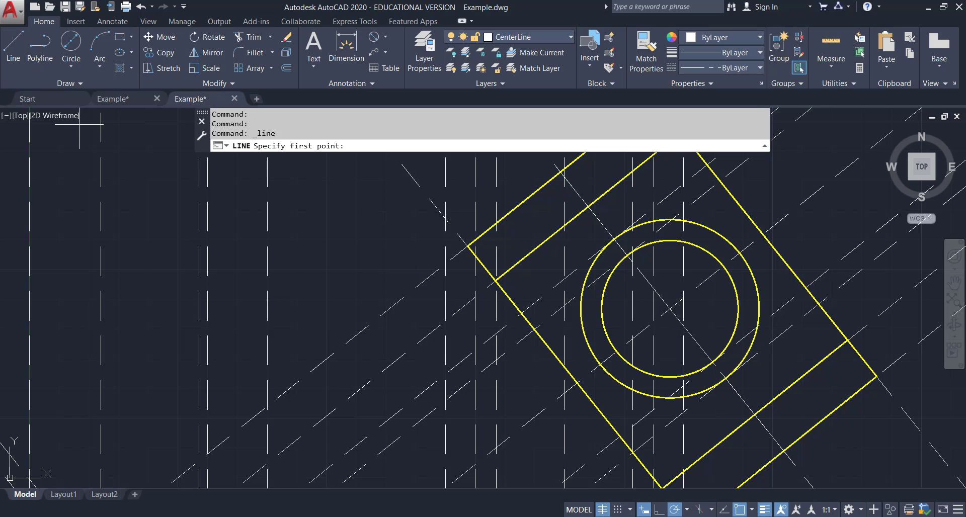
click(576, 383)
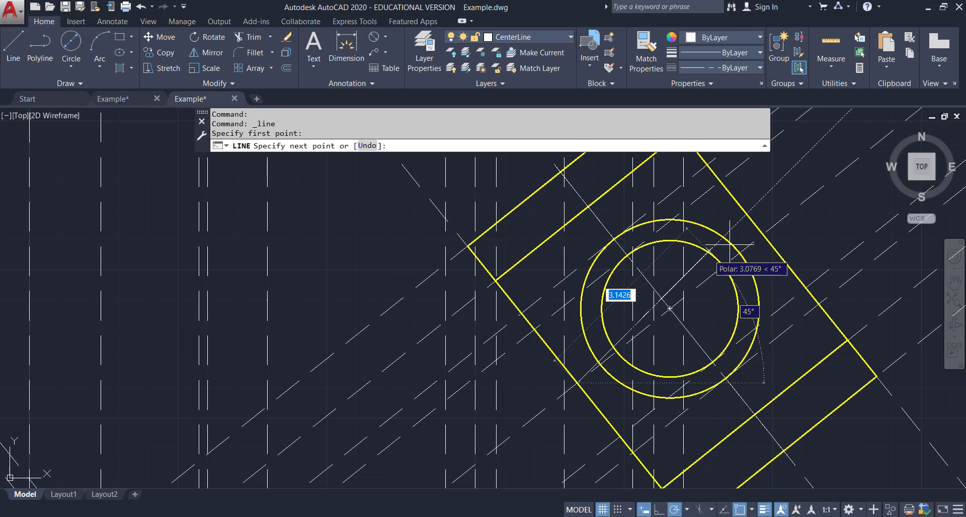
click(763, 234)
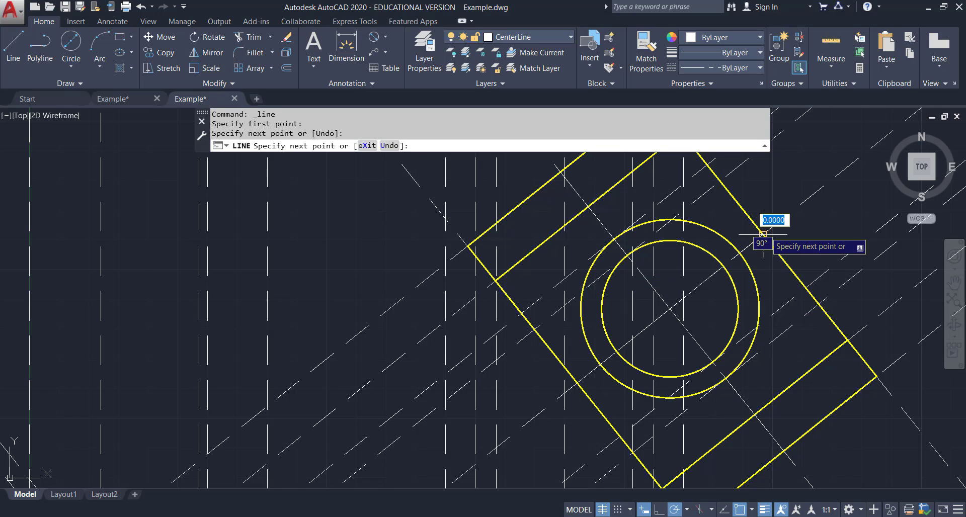
key(Escape)
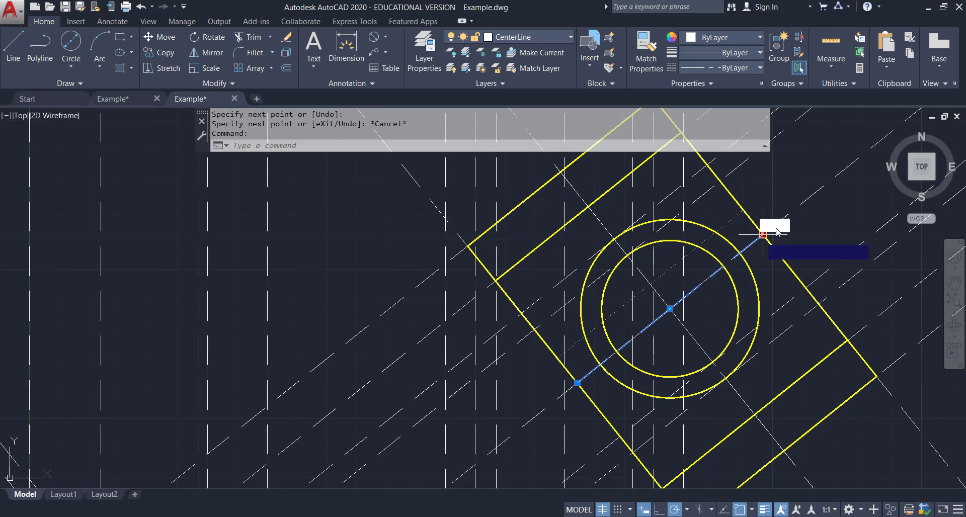
Stretch the upper end of the diagonal centerline out past the auxiliary view's edge.
click(764, 234)
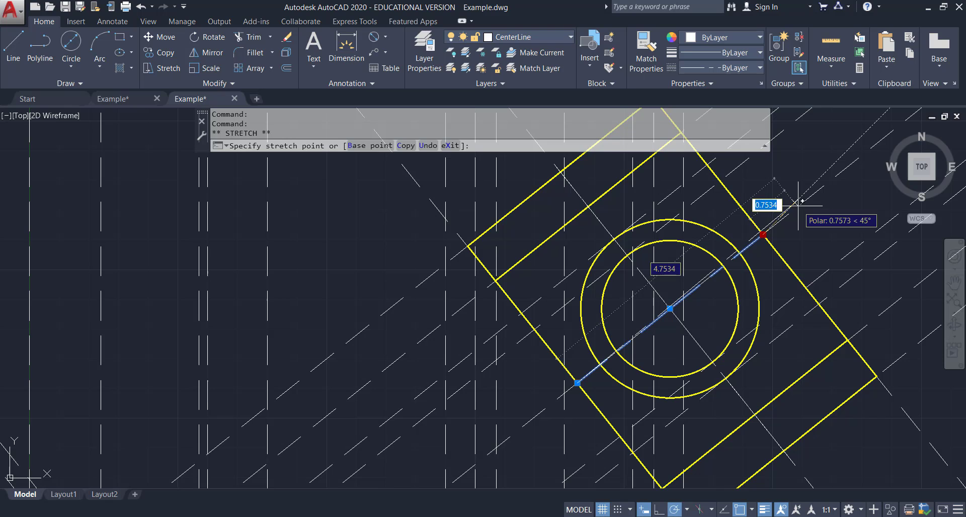
key(Escape)
click(763, 235)
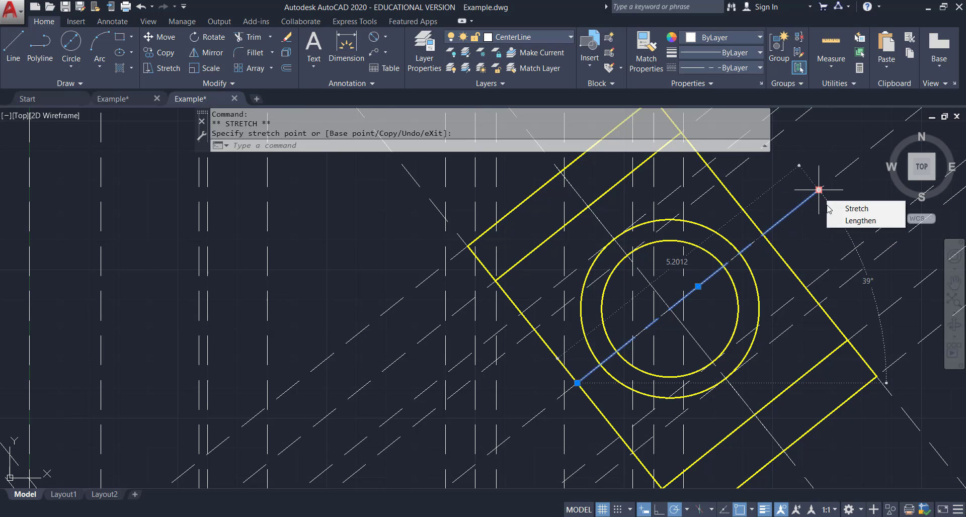
click(819, 188)
key(Escape)
Lengthen the lower end of the diagonal centerline by 1 past the auxiliary view's edge.
click(589, 372)
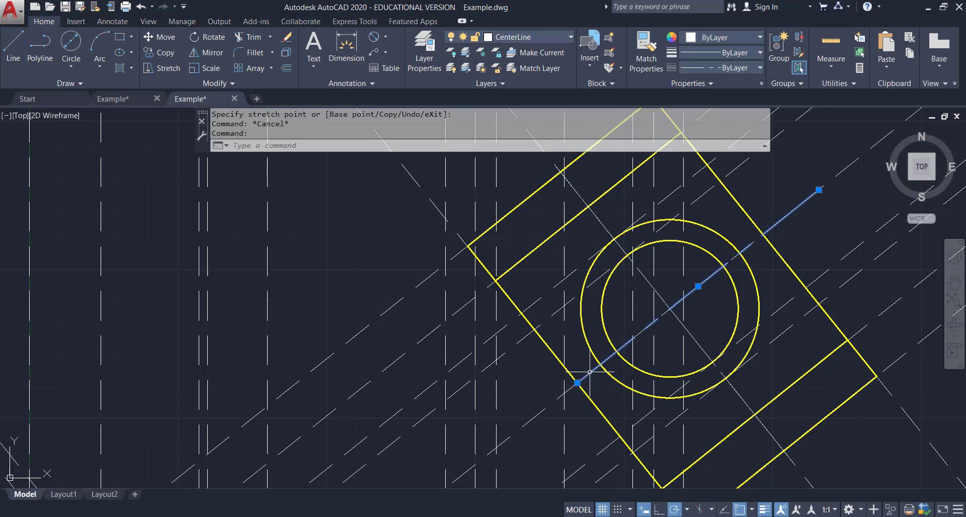
click(578, 383)
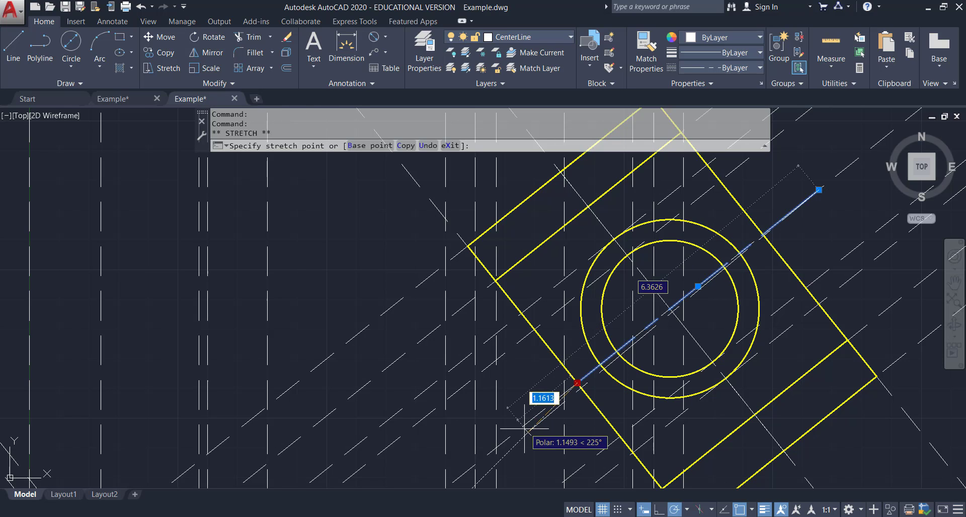
key(Escape)
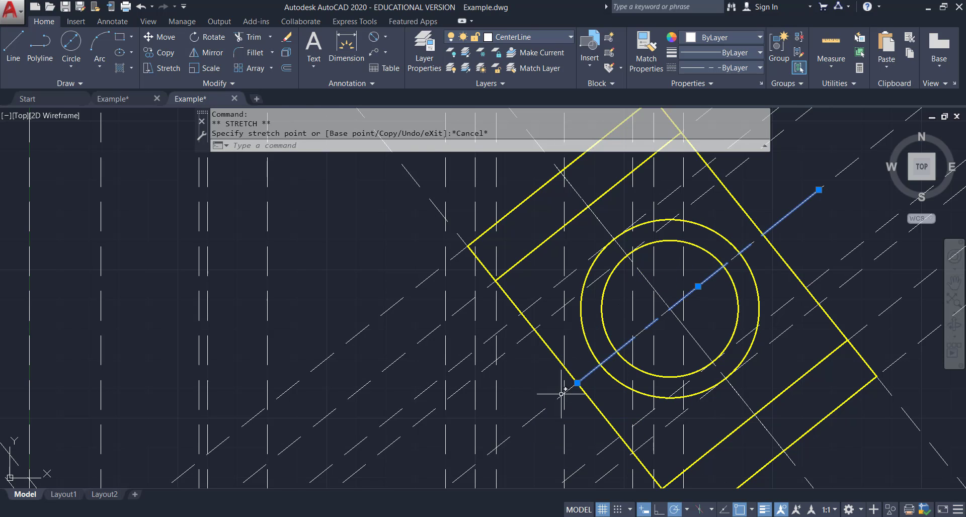
mouse_move(578, 384)
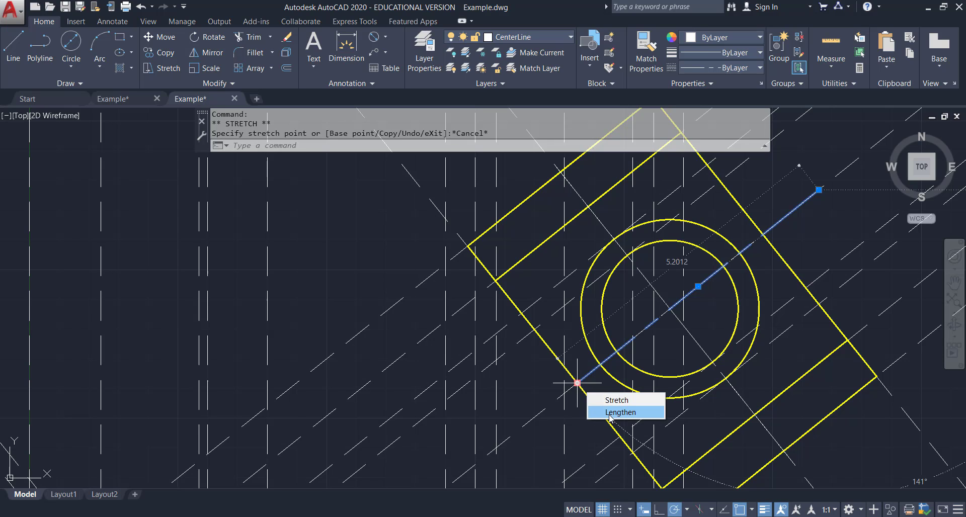
click(614, 400)
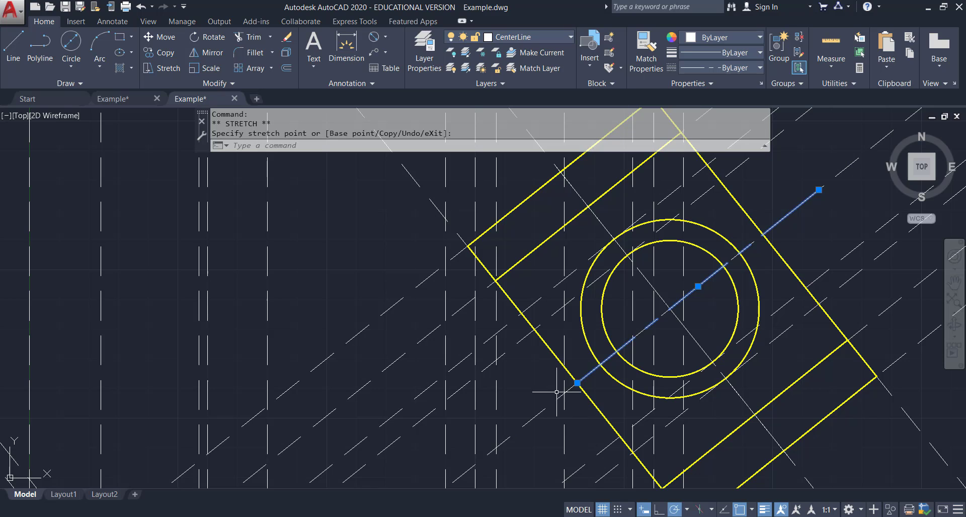
click(577, 382)
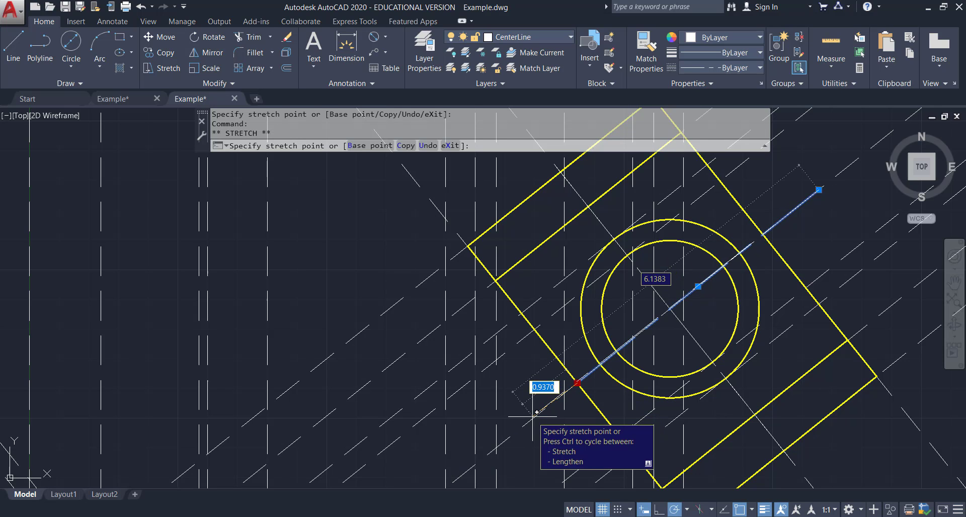
key(Escape)
click(577, 383)
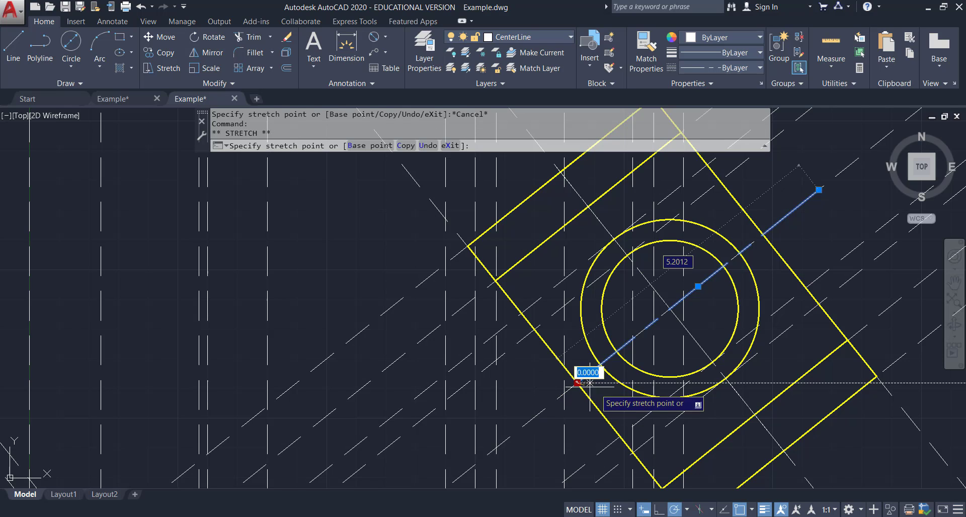
key(Escape)
mouse_move(578, 383)
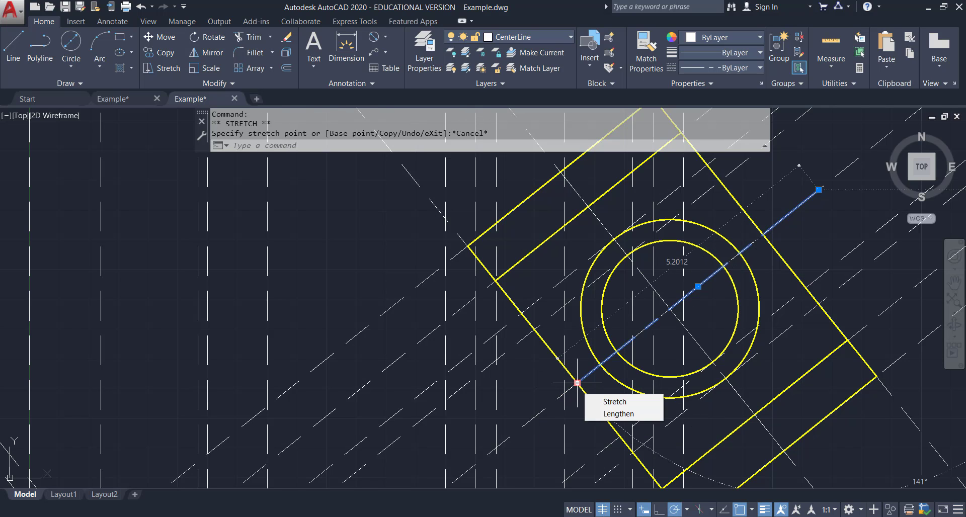
click(610, 414)
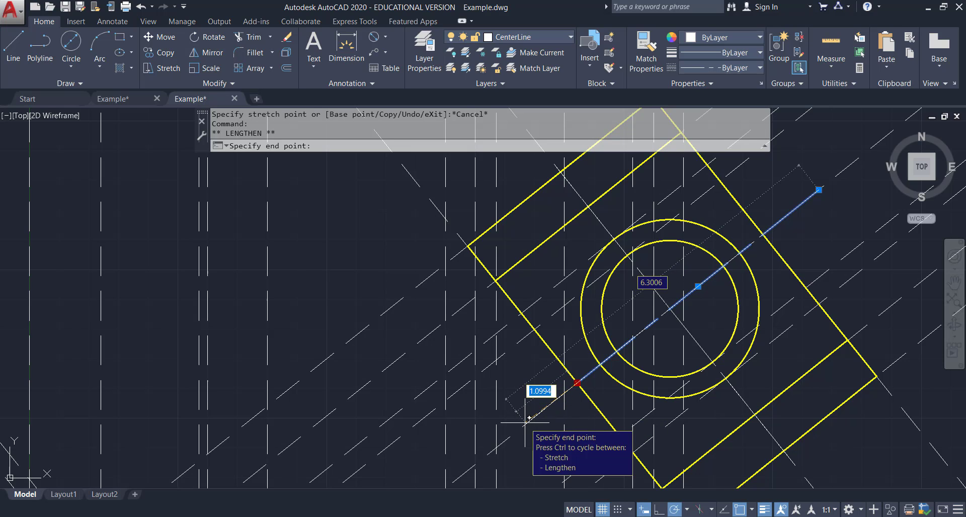
key(Return)
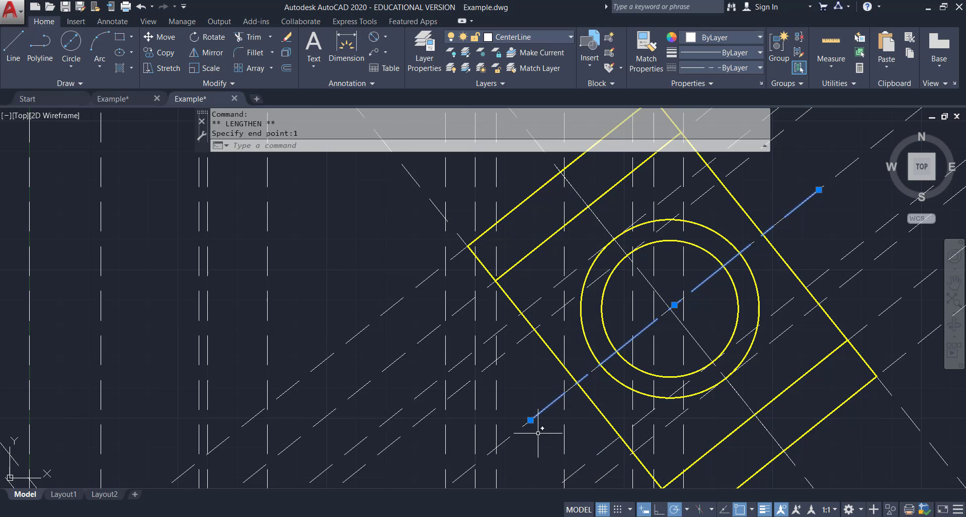
key(Escape)
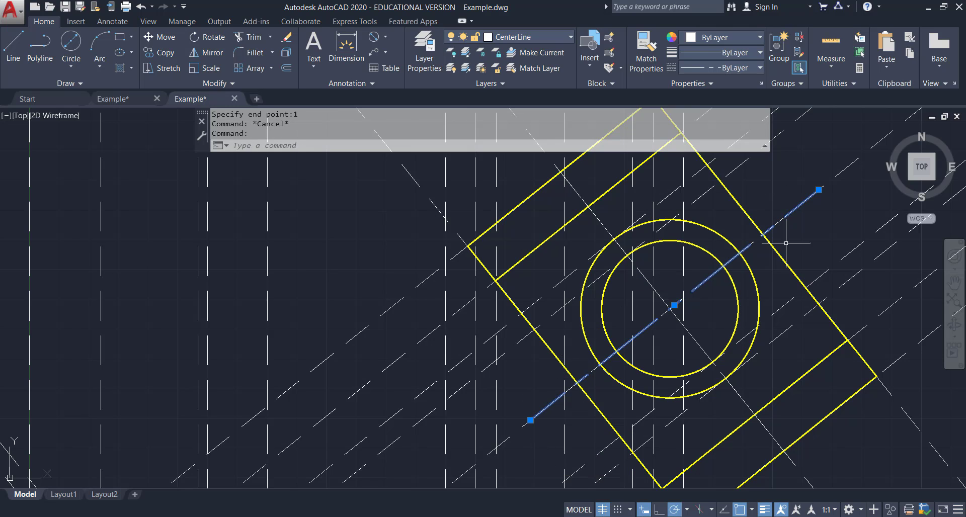
Extend the ends of the other auxiliary-view centerline past the view's edges.
click(588, 212)
mouse_move(588, 212)
middle_down()
mouse_move(599, 270)
mouse_move(528, 262)
middle_up()
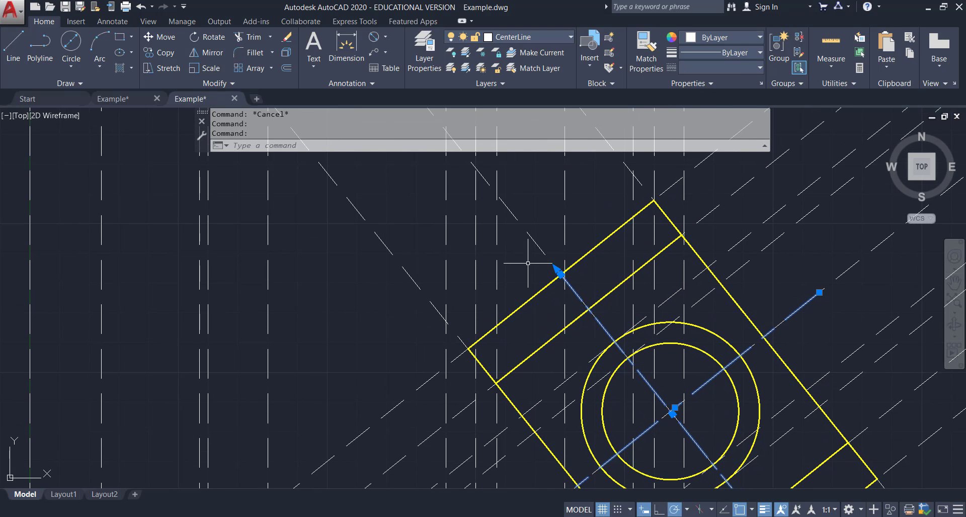
click(561, 274)
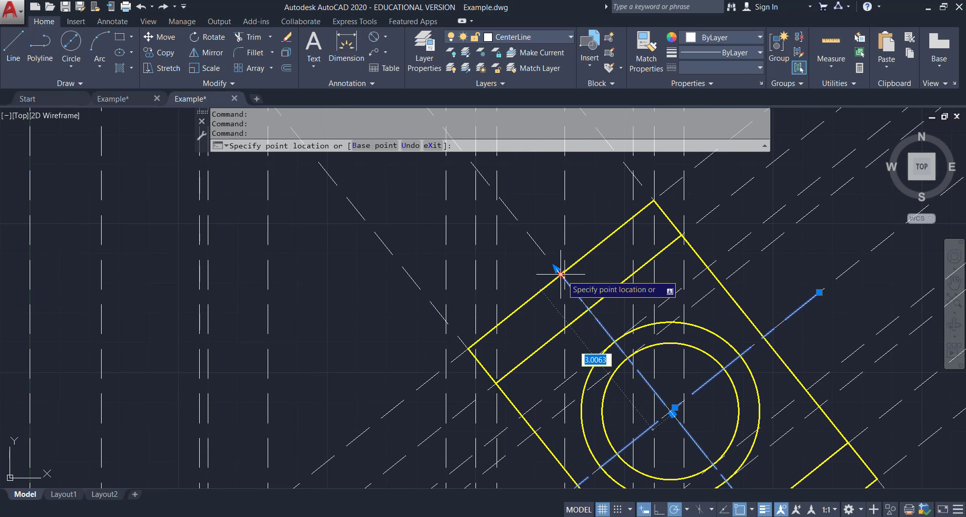
key(Escape)
middle_drag(733, 391, 548, 195)
click(597, 357)
click(600, 358)
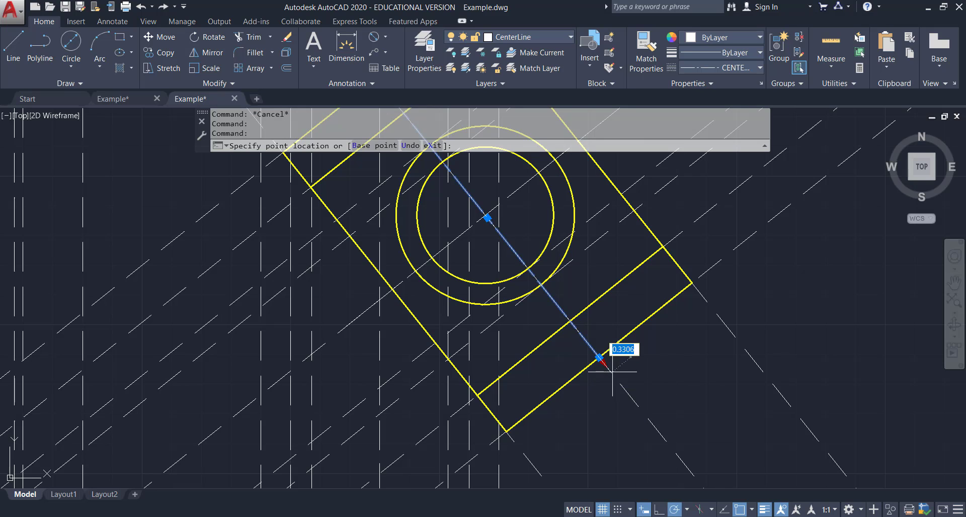
key(Escape)
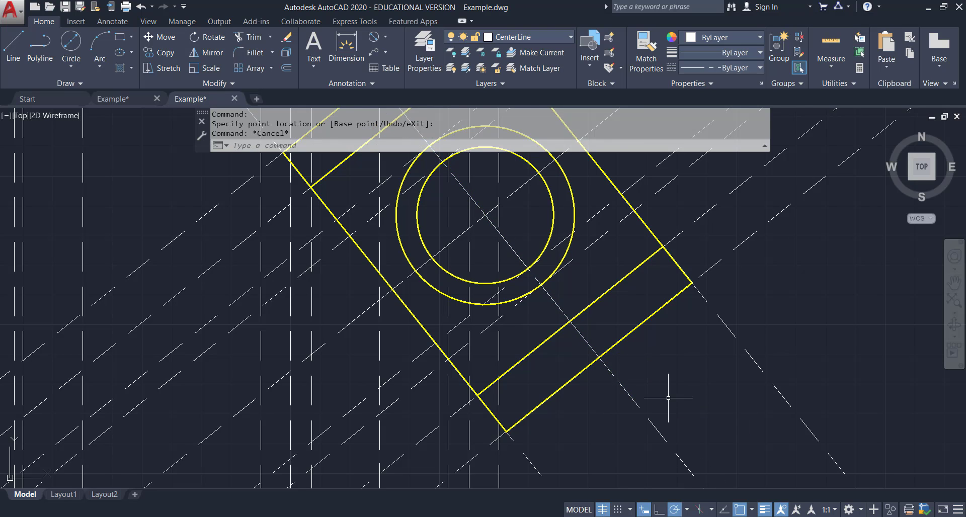
Draw a horizontal centerline through the front view's hole, spanning between the view's side edges.
scroll(675, 395, down, 3)
middle_drag(727, 362, 740, 251)
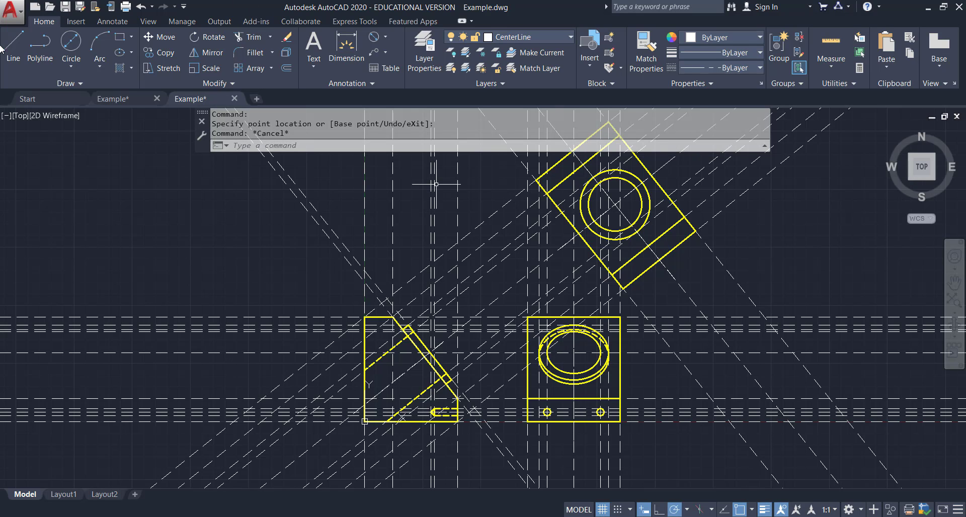
click(17, 53)
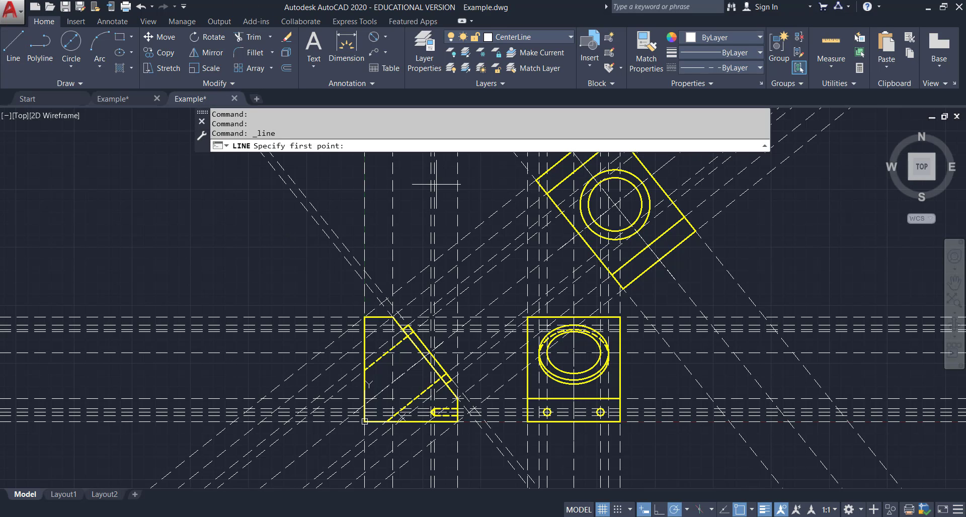
scroll(531, 351, up, 2)
scroll(532, 349, up, 2)
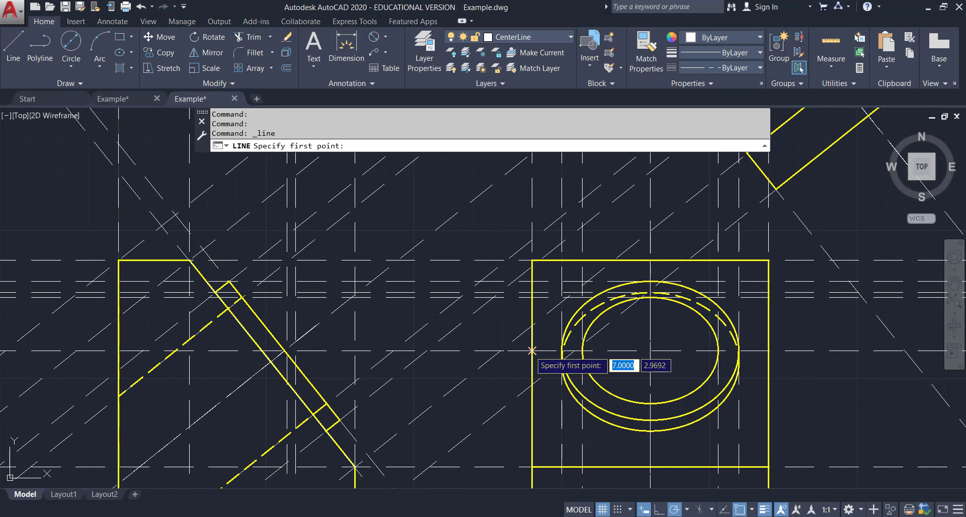
click(532, 350)
click(768, 351)
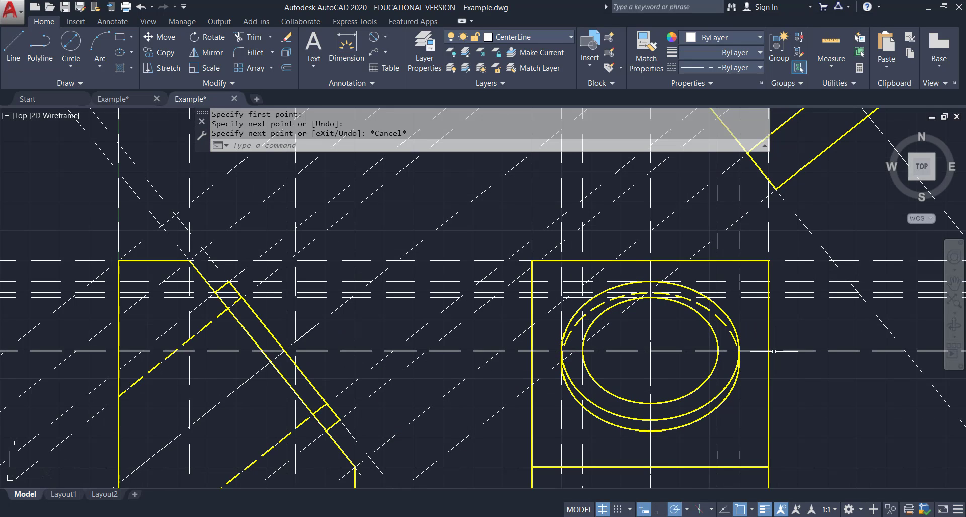
key(Escape)
Extend the ends of the front view's horizontal centerline beyond the view's side edges.
click(769, 350)
click(768, 350)
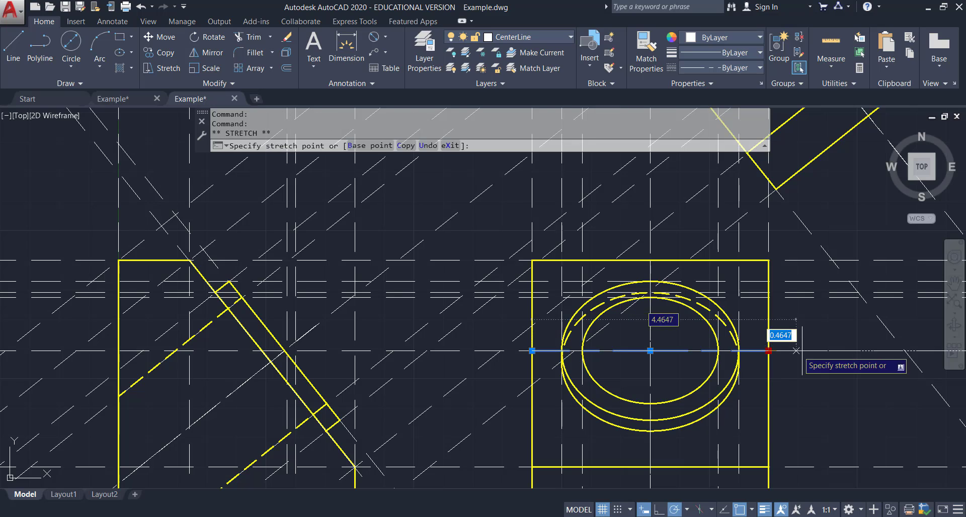
key(Escape)
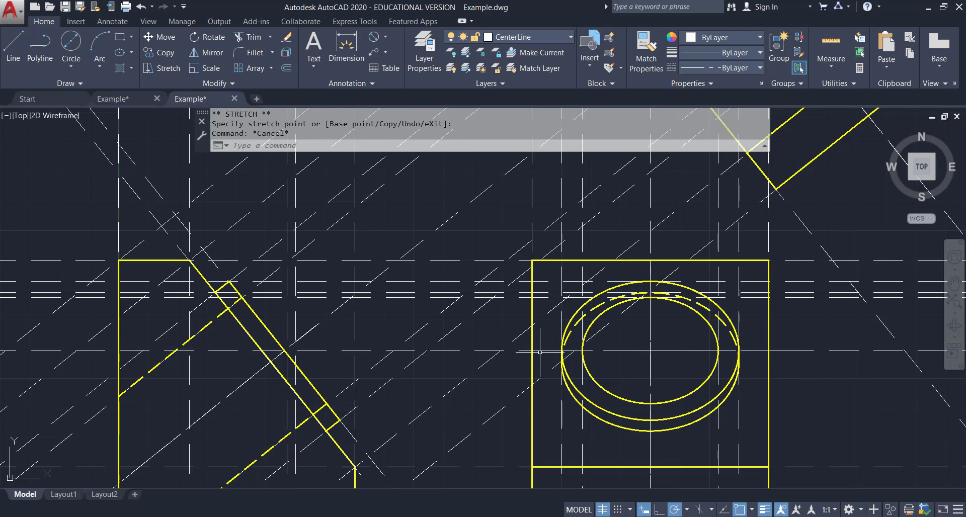
click(540, 351)
click(532, 351)
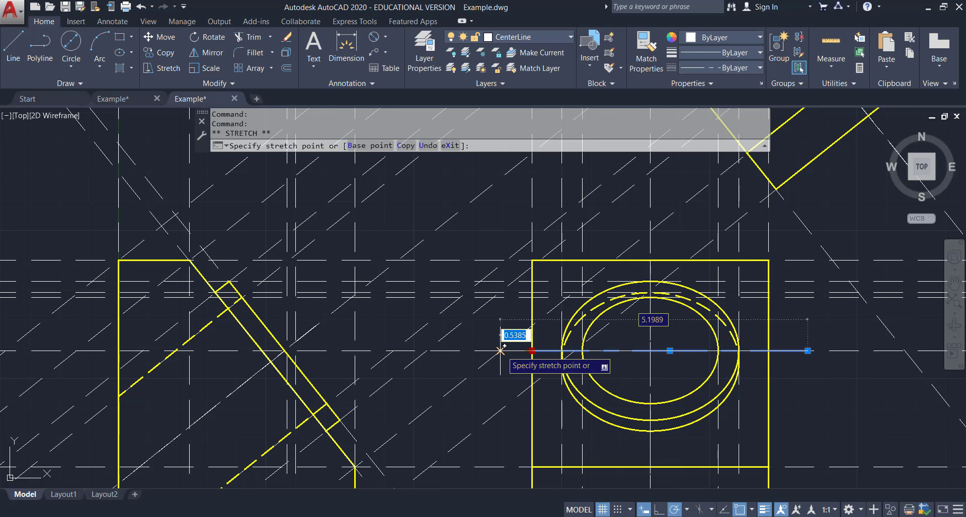
key(Down)
key(Escape)
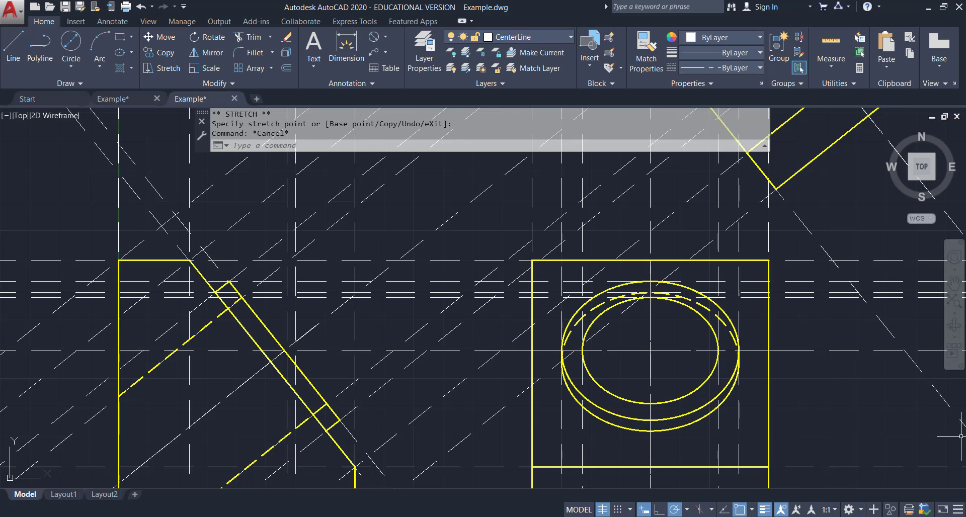
Save the drawing and turn off the ConstructLine layer.
scroll(621, 357, down, 4)
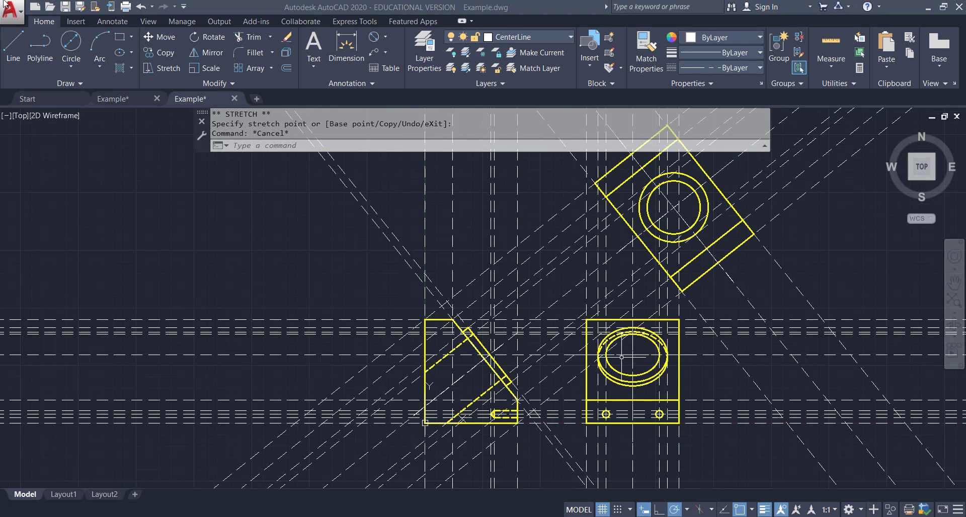
click(66, 6)
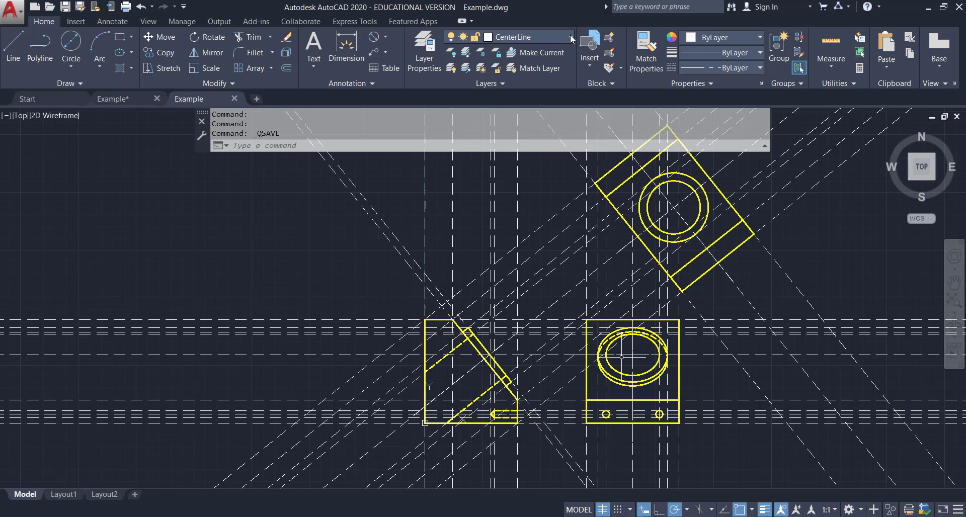
click(572, 38)
click(453, 82)
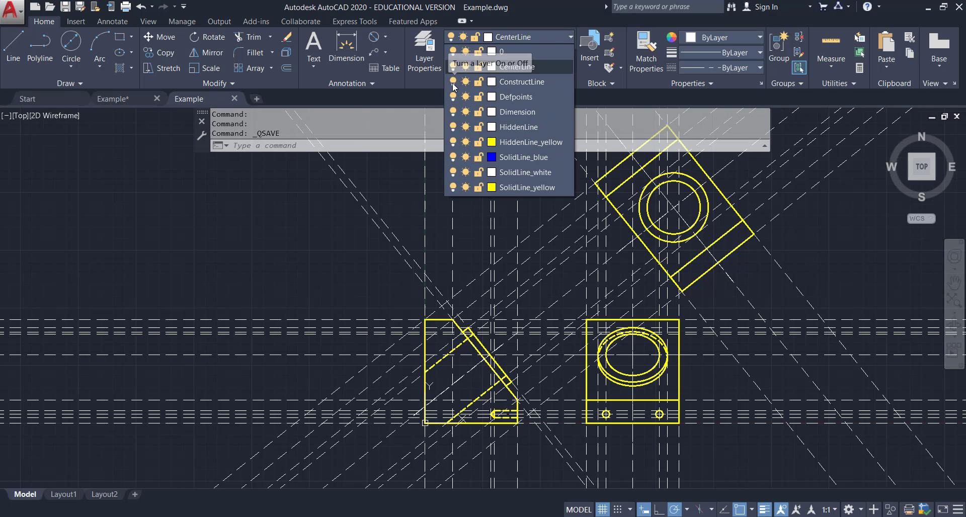
click(852, 346)
Save the drawing again.
middle_drag(776, 285, 724, 336)
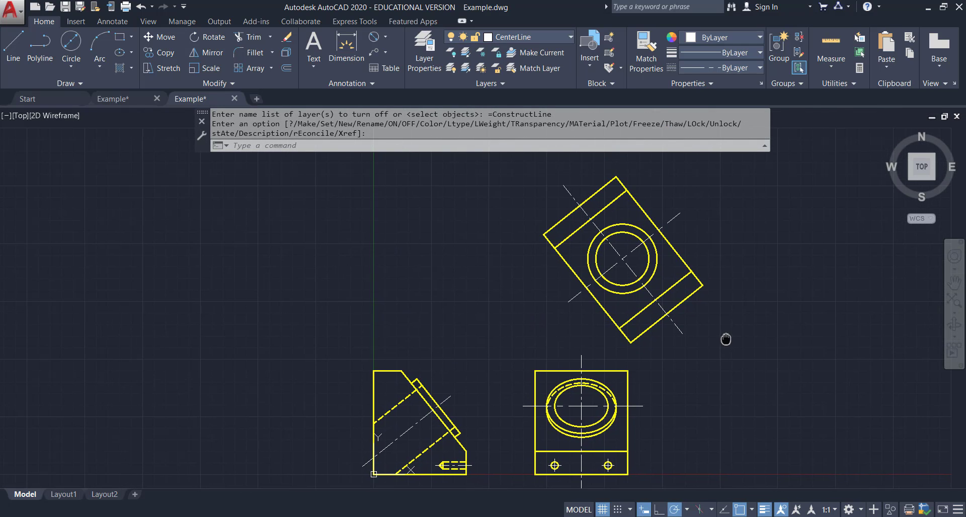
click(66, 6)
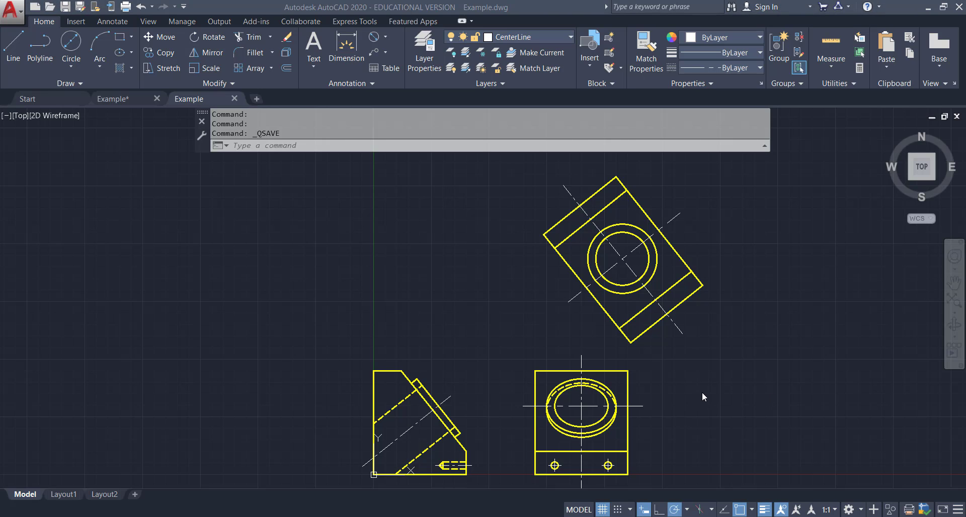
middle_drag(671, 385, 660, 373)
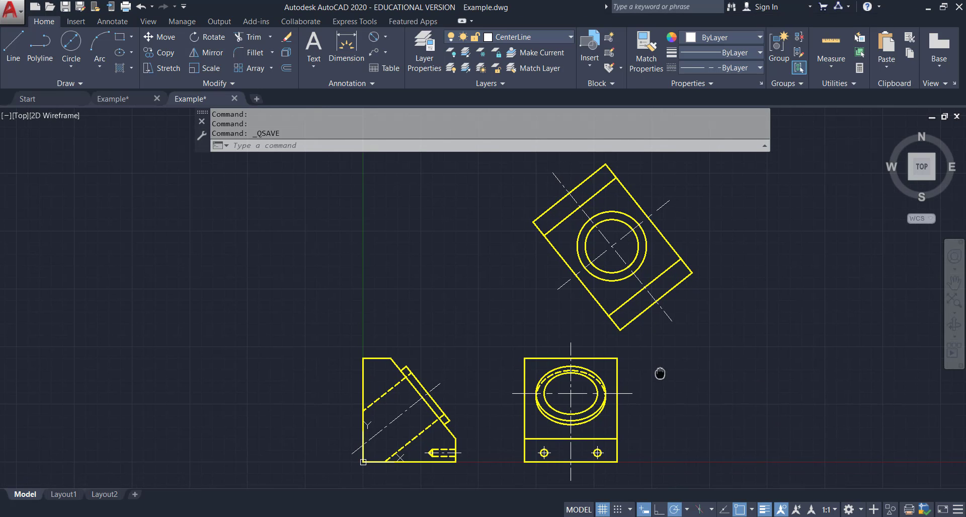